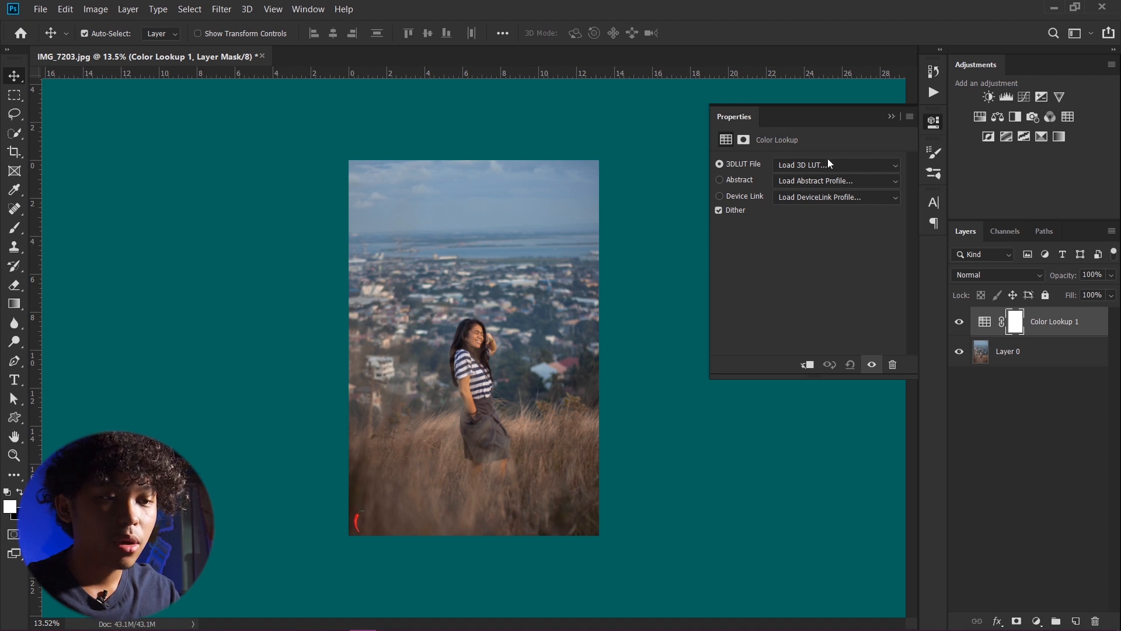
Step: Apply the Moonlight.3DL lookup table to the Color Lookup 1 adjustment and set the layer's opacity to 80%
{"action": "left_click", "coordinate": [825, 164]}
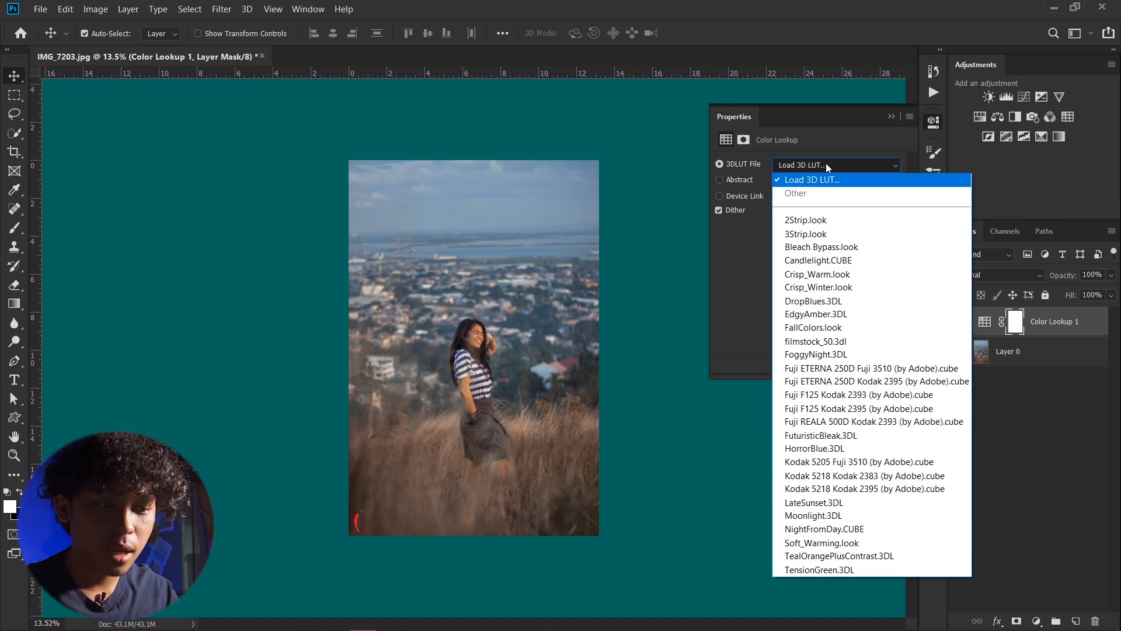
{"action": "left_click", "coordinate": [803, 516]}
{"action": "left_click", "coordinate": [888, 110]}
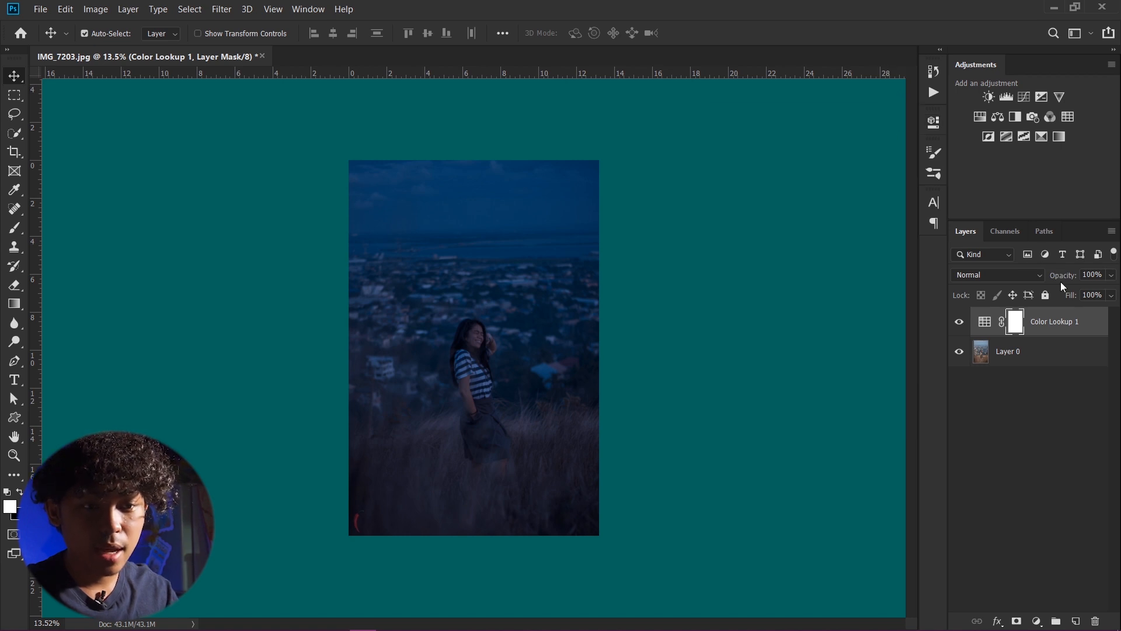
{"action": "left_click_drag", "start_coordinate": [1066, 279], "coordinate": [1054, 279]}
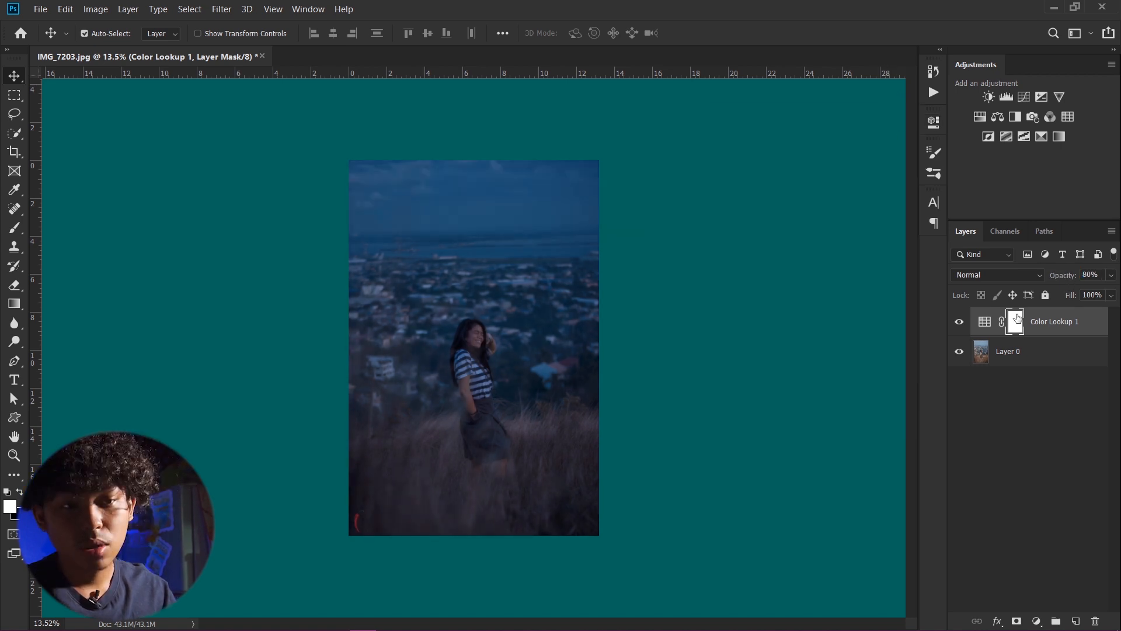
Step: Add a Curves adjustment layer and shape a gentle RGB S-curve with slightly lowered shadows and raised highlights
{"action": "left_click", "coordinate": [1025, 98]}
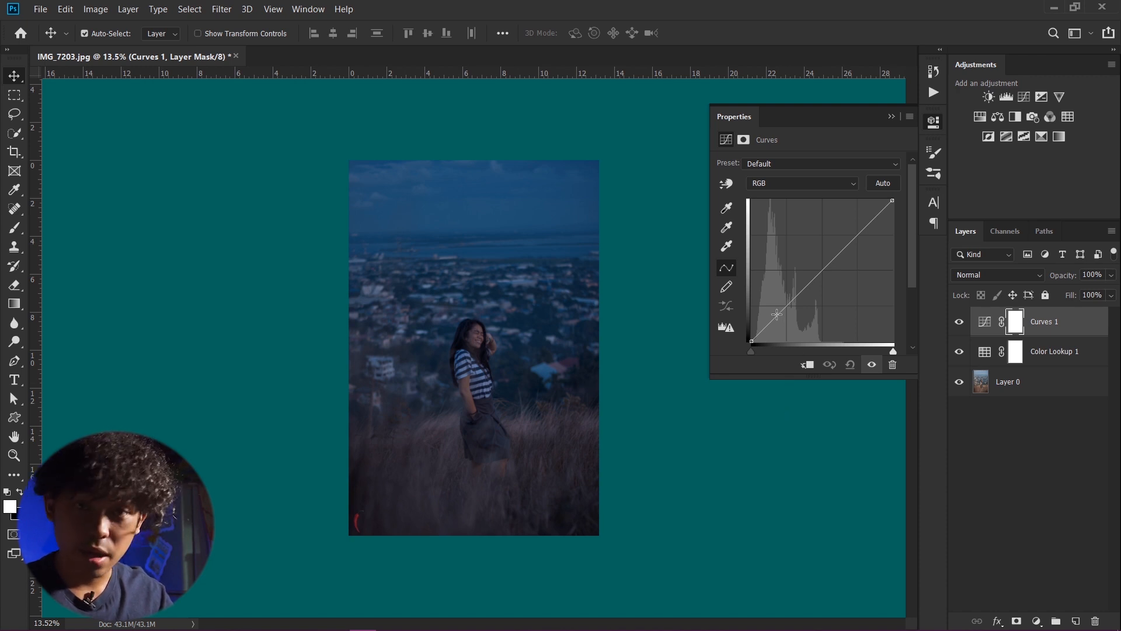
{"action": "left_click_drag", "start_coordinate": [776, 314], "coordinate": [777, 319]}
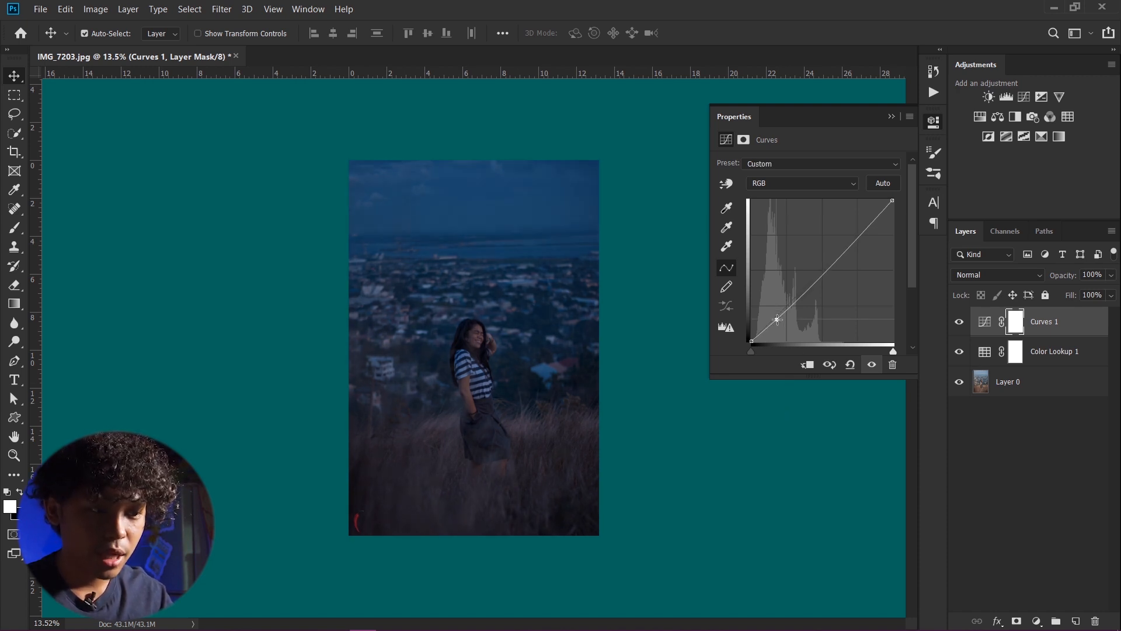
{"action": "left_click_drag", "start_coordinate": [867, 229], "coordinate": [866, 218]}
{"action": "left_click_drag", "start_coordinate": [774, 322], "coordinate": [776, 319]}
Step: Add a shadow control point to the Curves adjustment's Blue channel and collapse the adjustment's properties
{"action": "left_click", "coordinate": [776, 184]}
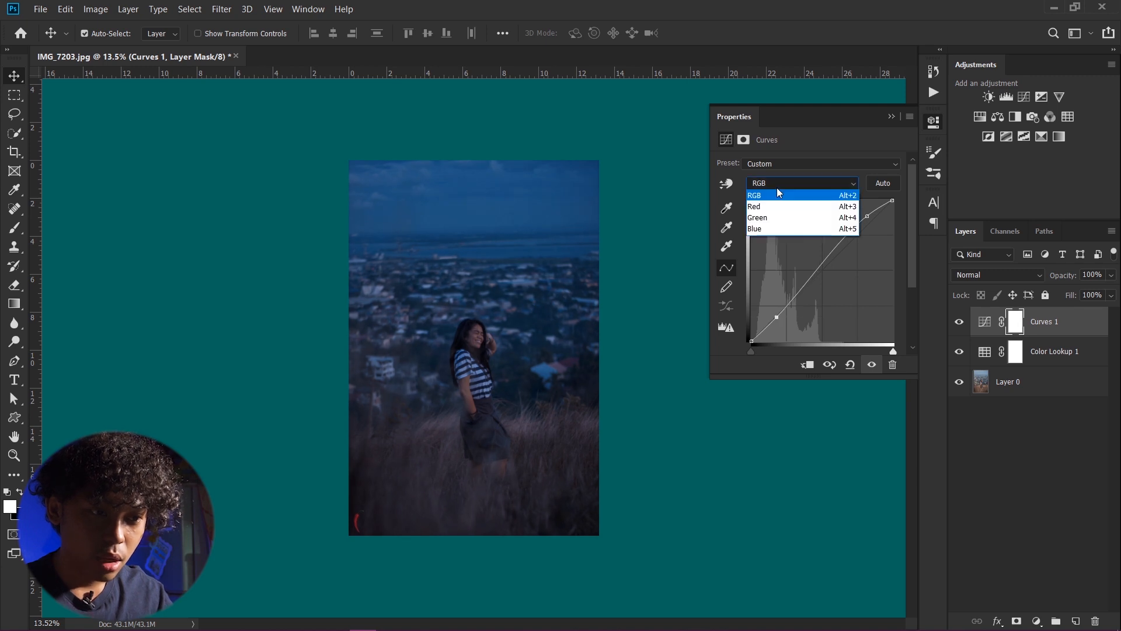
{"action": "left_click", "coordinate": [776, 229]}
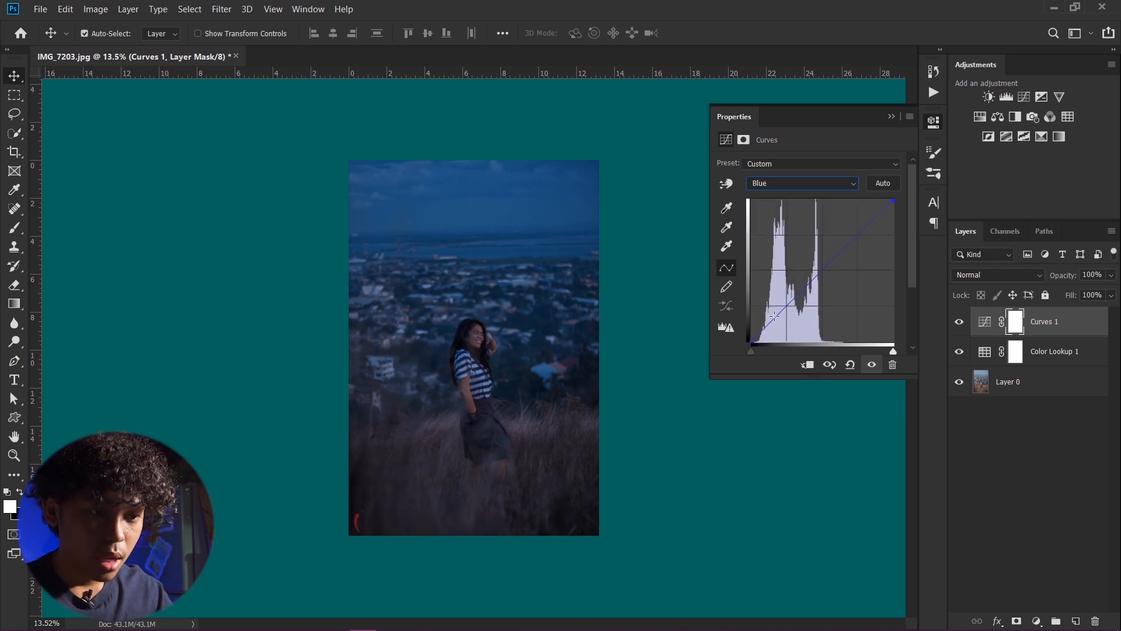
{"action": "left_click_drag", "start_coordinate": [771, 320], "coordinate": [772, 320]}
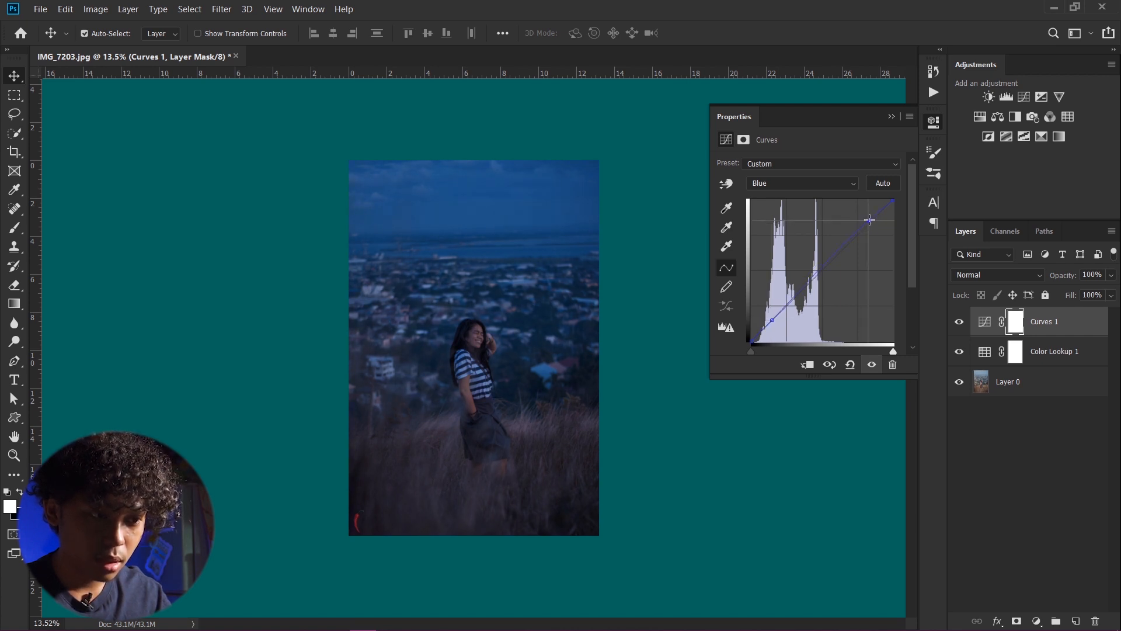
{"action": "left_click", "coordinate": [891, 117]}
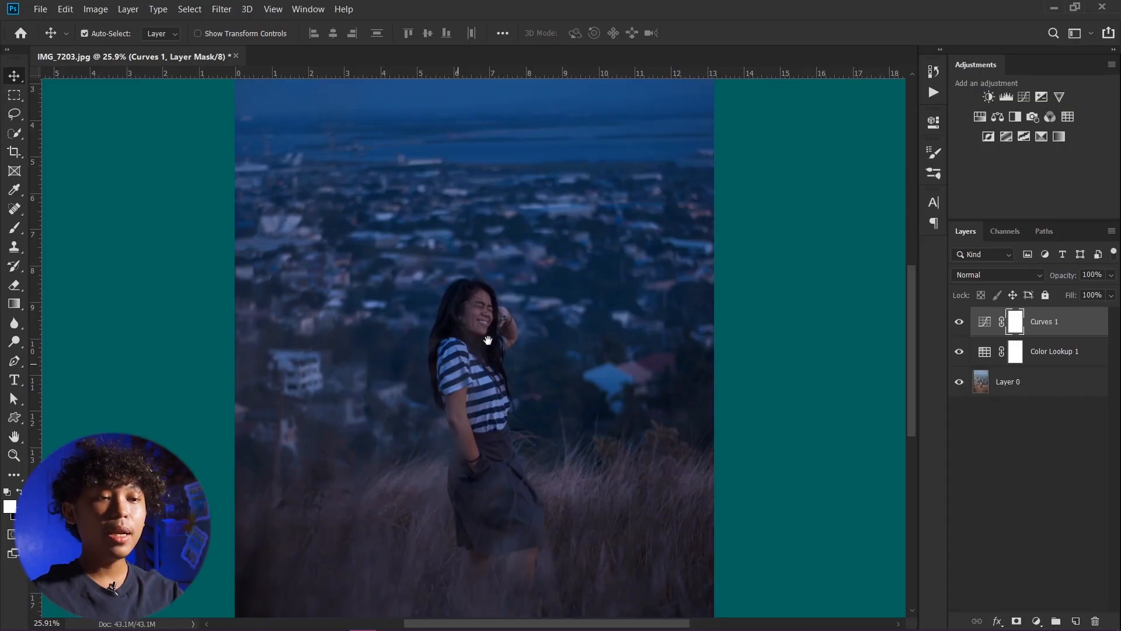
Step: Try painting black on the Curves 1 mask over the woman's face with the Brush tool, compare the effect, and undo the stroke
{"action": "scroll", "coordinate": [511, 331], "scroll_direction": "up", "scroll_amount": 3}
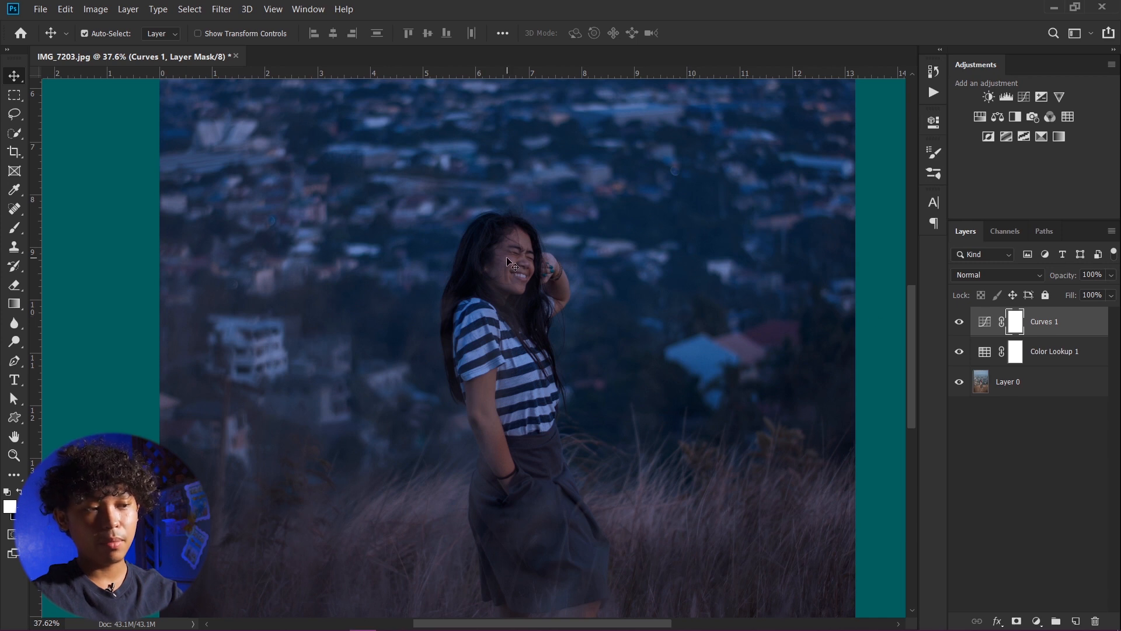
{"action": "key", "text": "b"}
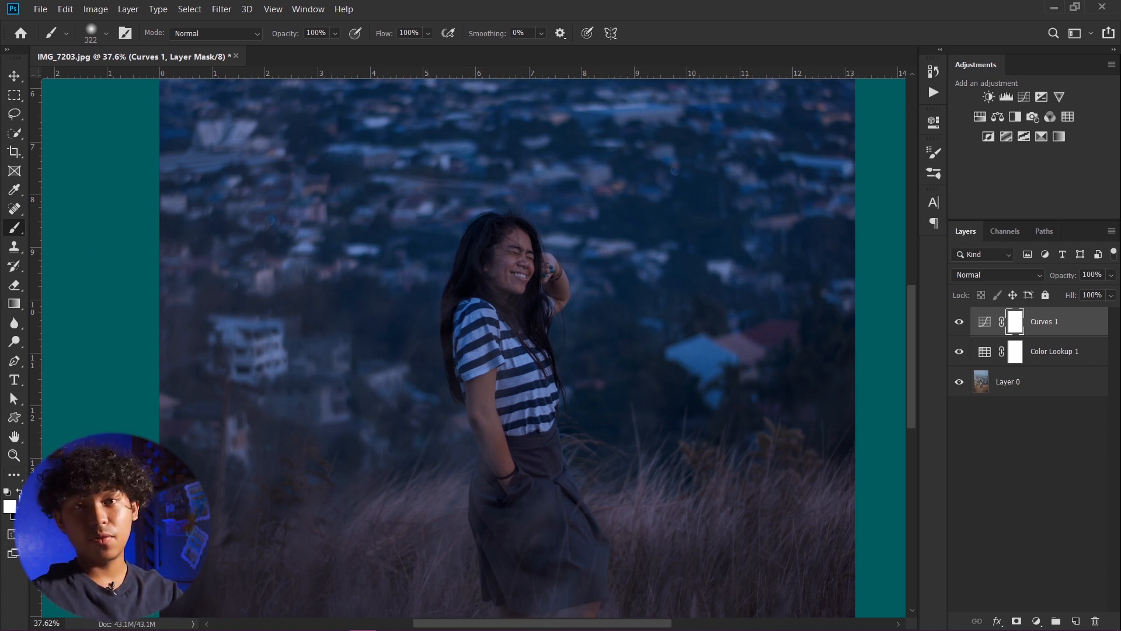
{"action": "key", "text": "x"}
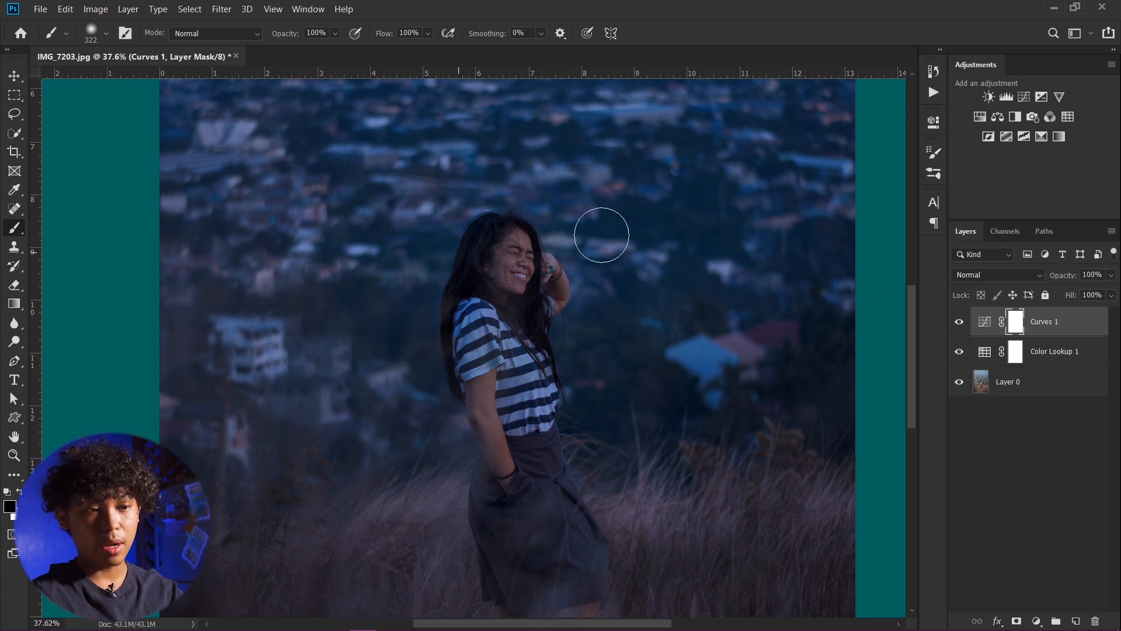
{"action": "left_click_drag", "start_coordinate": [482, 291], "coordinate": [532, 284]}
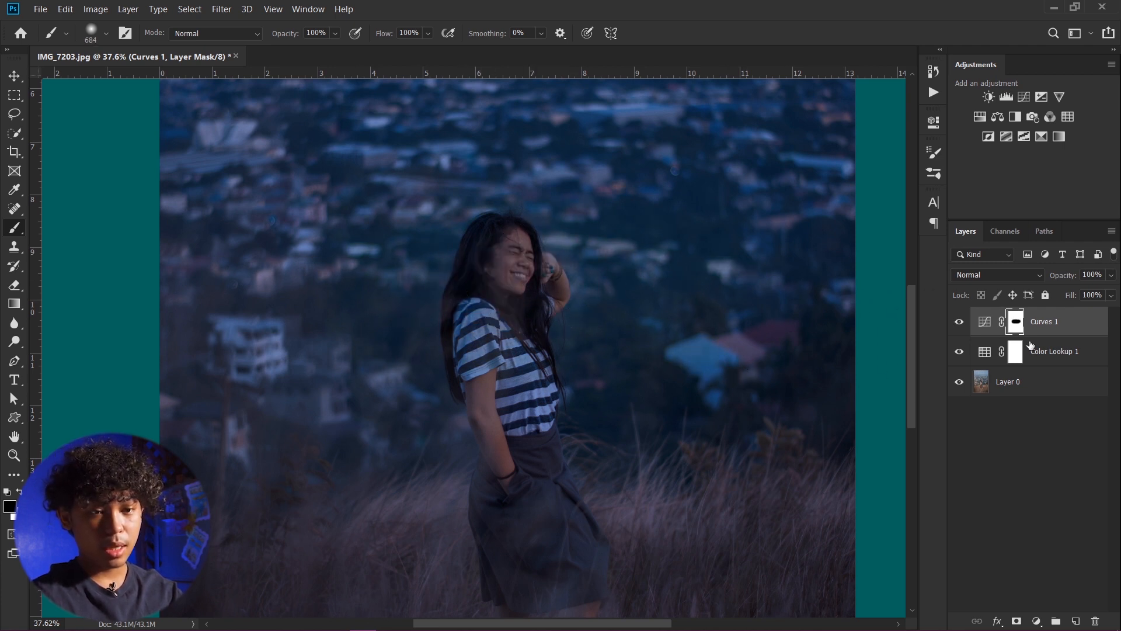
{"action": "left_click", "coordinate": [956, 324]}
{"action": "left_click", "coordinate": [956, 325]}
{"action": "left_click", "coordinate": [956, 325]}
{"action": "left_click", "coordinate": [957, 325]}
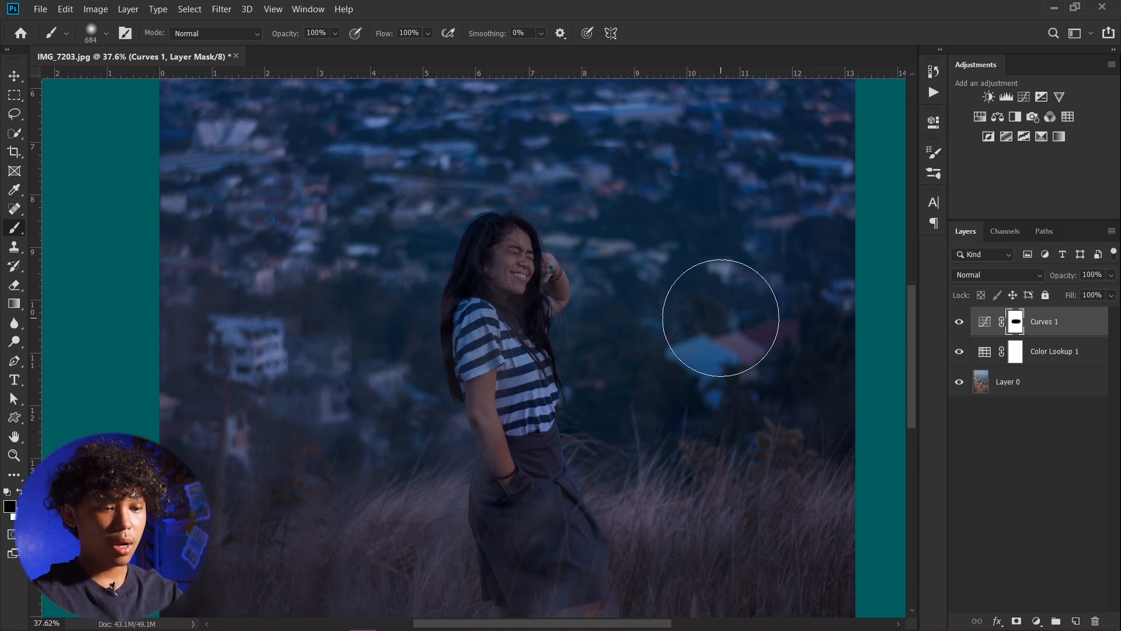
{"action": "key", "text": "ctrl+z"}
Step: Swap the foreground and background colours back and forth, finishing with black as the foreground colour
{"action": "scroll", "coordinate": [533, 290], "scroll_direction": "down", "scroll_amount": 1}
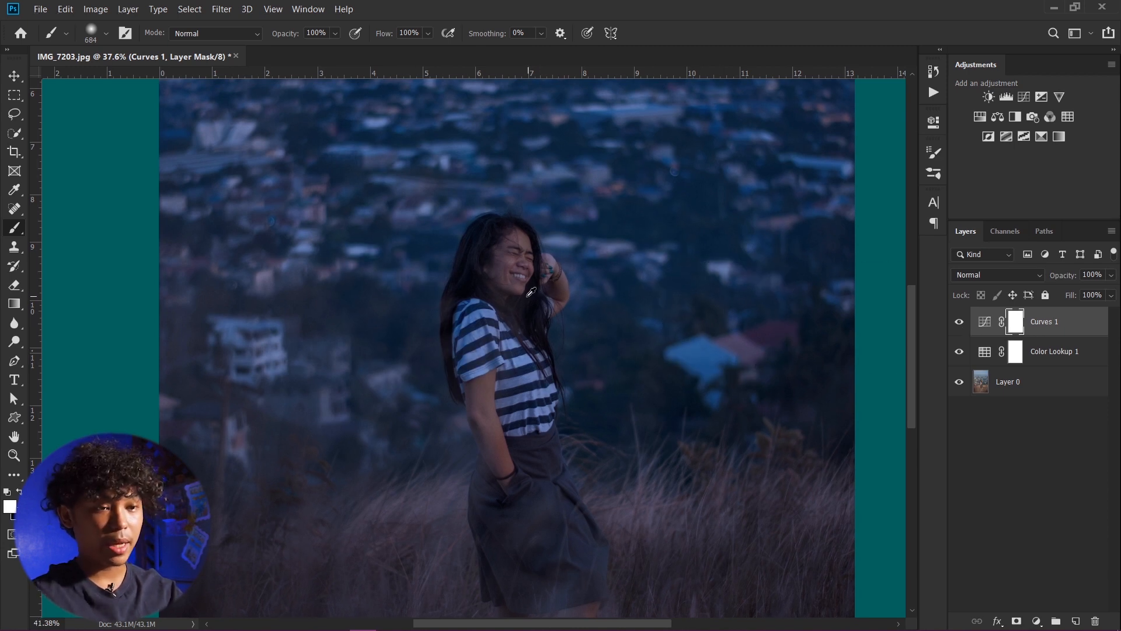
{"action": "scroll", "coordinate": [534, 289], "scroll_direction": "up", "scroll_amount": 3}
{"action": "key", "text": "x"}
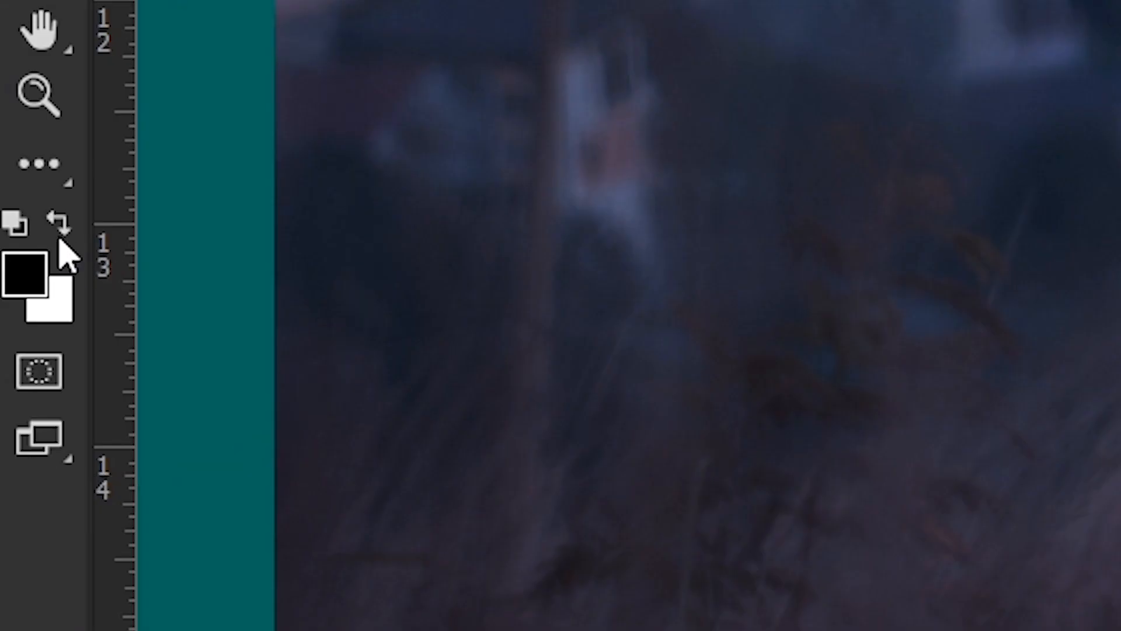
{"action": "left_click", "coordinate": [21, 492]}
{"action": "left_click", "coordinate": [20, 492]}
{"action": "key", "text": "x"}
{"action": "key", "text": "x"}
{"action": "key", "text": "x"}
{"action": "key", "text": "x"}
{"action": "key", "text": "x"}
{"action": "key", "text": "x"}
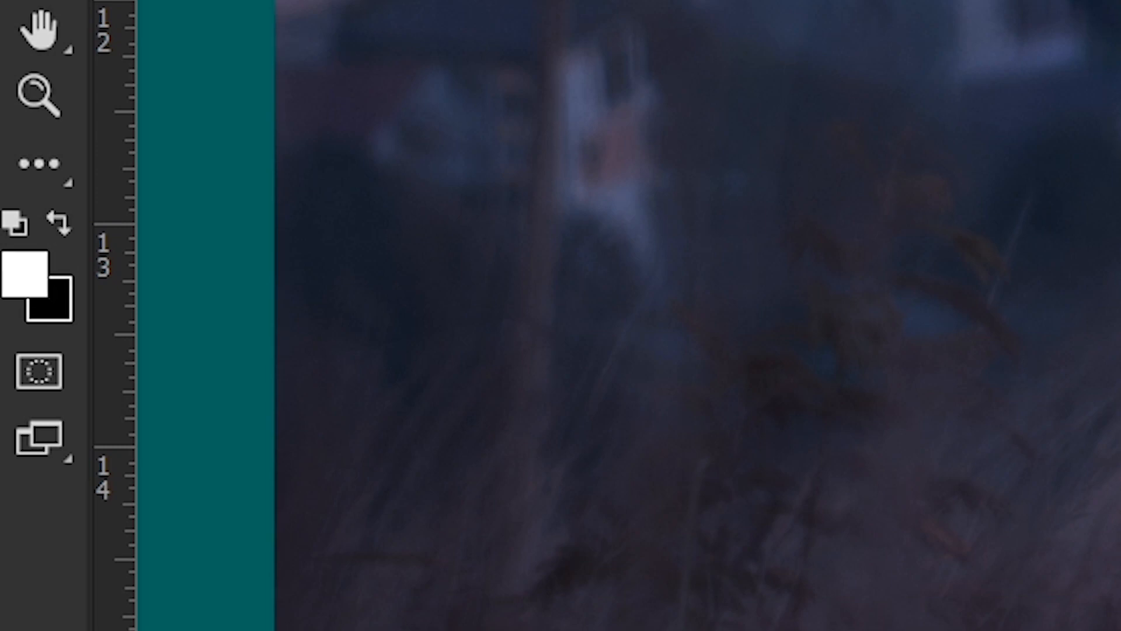
Step: Paint the woman's face, arms and striped shirt black on the Curves 1 mask, reducing the soft brush from 258 px to about 126 px
{"action": "mouse_move", "coordinate": [527, 316]}
{"action": "left_mouse_down"}
{"action": "mouse_move", "coordinate": [485, 321]}
{"action": "mouse_move", "coordinate": [491, 339]}
{"action": "left_mouse_up"}
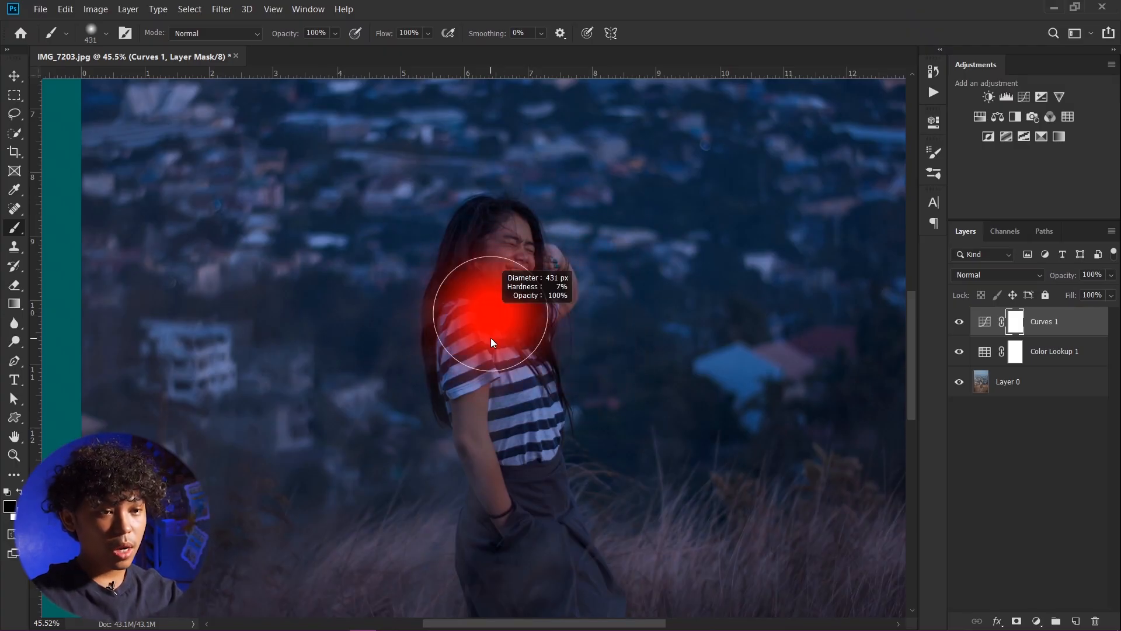
{"action": "scroll", "coordinate": [520, 295], "scroll_direction": "up", "scroll_amount": 4}
{"action": "left_click_drag", "start_coordinate": [518, 295], "coordinate": [488, 295]}
{"action": "left_click_drag", "start_coordinate": [493, 249], "coordinate": [458, 250]}
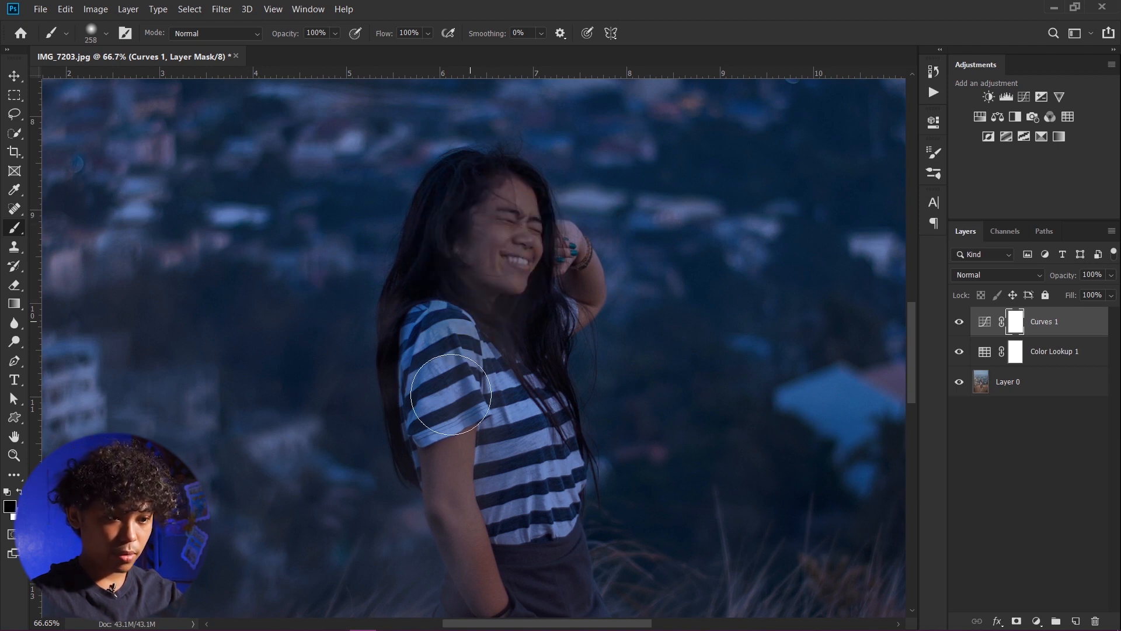
{"action": "mouse_move", "coordinate": [479, 497]}
{"action": "left_mouse_down"}
{"action": "mouse_move", "coordinate": [475, 399]}
{"action": "mouse_move", "coordinate": [493, 514]}
{"action": "mouse_move", "coordinate": [509, 371]}
{"action": "mouse_move", "coordinate": [507, 229]}
{"action": "mouse_move", "coordinate": [482, 233]}
{"action": "mouse_move", "coordinate": [536, 221]}
{"action": "mouse_move", "coordinate": [523, 224]}
{"action": "left_mouse_up"}
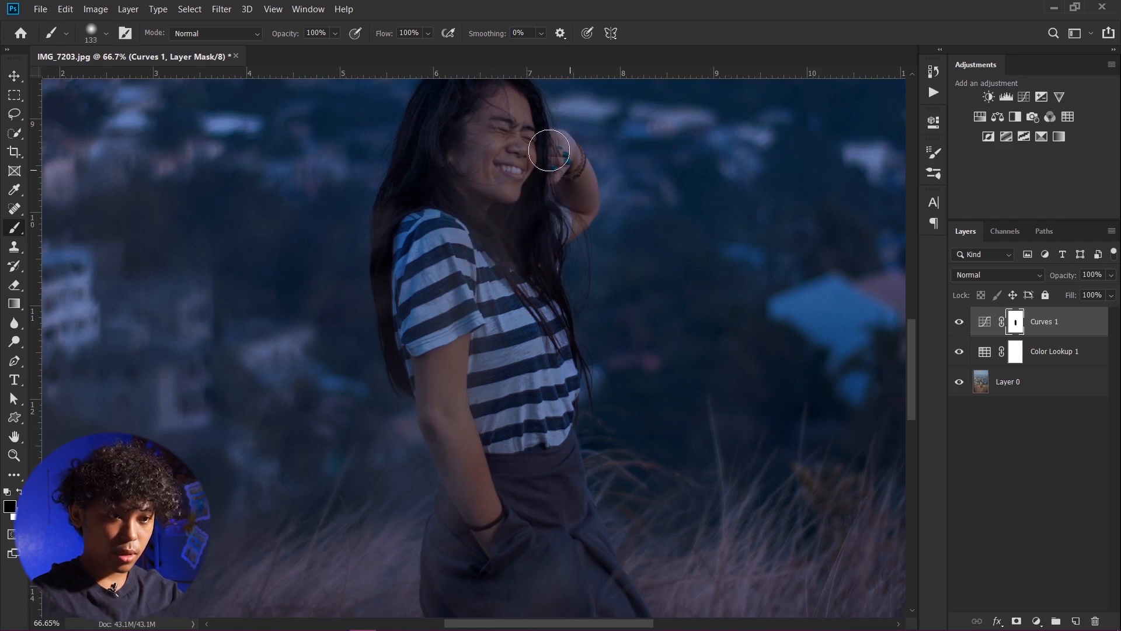
{"action": "left_click_drag", "start_coordinate": [486, 408], "coordinate": [470, 225]}
{"action": "left_click_drag", "start_coordinate": [459, 393], "coordinate": [446, 293]}
{"action": "left_click_drag", "start_coordinate": [569, 496], "coordinate": [575, 434]}
{"action": "left_click_drag", "start_coordinate": [439, 505], "coordinate": [438, 485]}
{"action": "left_click_drag", "start_coordinate": [455, 186], "coordinate": [451, 379]}
{"action": "left_click_drag", "start_coordinate": [456, 205], "coordinate": [479, 313]}
{"action": "mouse_move", "coordinate": [537, 232]}
{"action": "left_mouse_down"}
{"action": "mouse_move", "coordinate": [524, 232]}
{"action": "mouse_move", "coordinate": [473, 316]}
{"action": "left_mouse_up"}
Step: Compare the image with the Curves 1 layer hidden and shown, and inspect its painted mask on its own
{"action": "scroll", "coordinate": [524, 231], "scroll_direction": "down", "scroll_amount": 3}
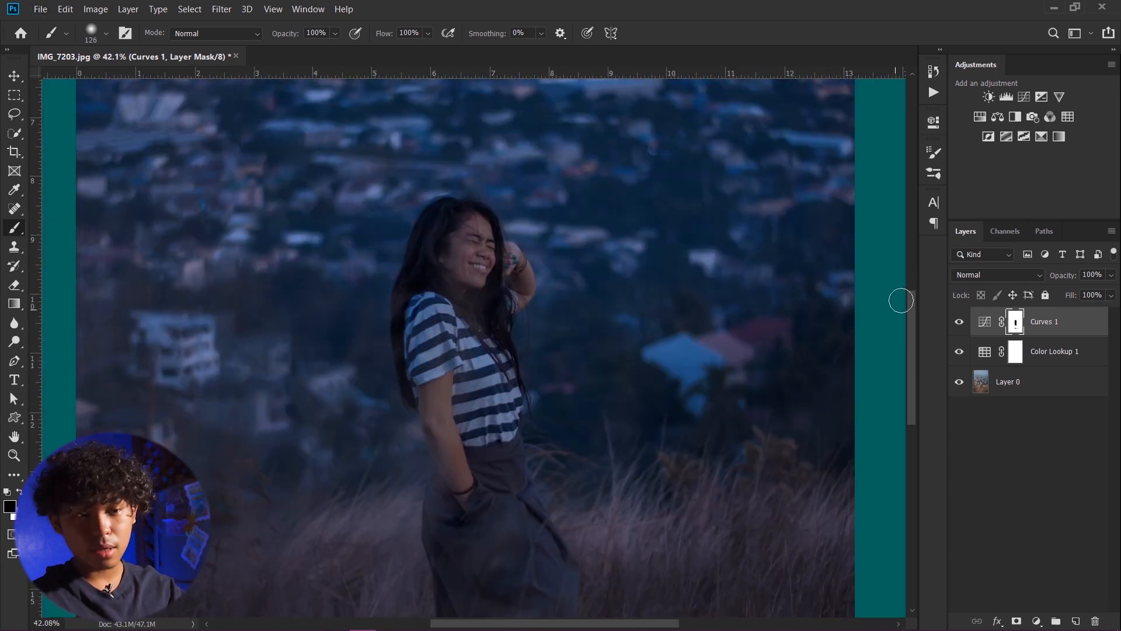
{"action": "left_click", "coordinate": [960, 322]}
{"action": "left_click", "coordinate": [966, 328]}
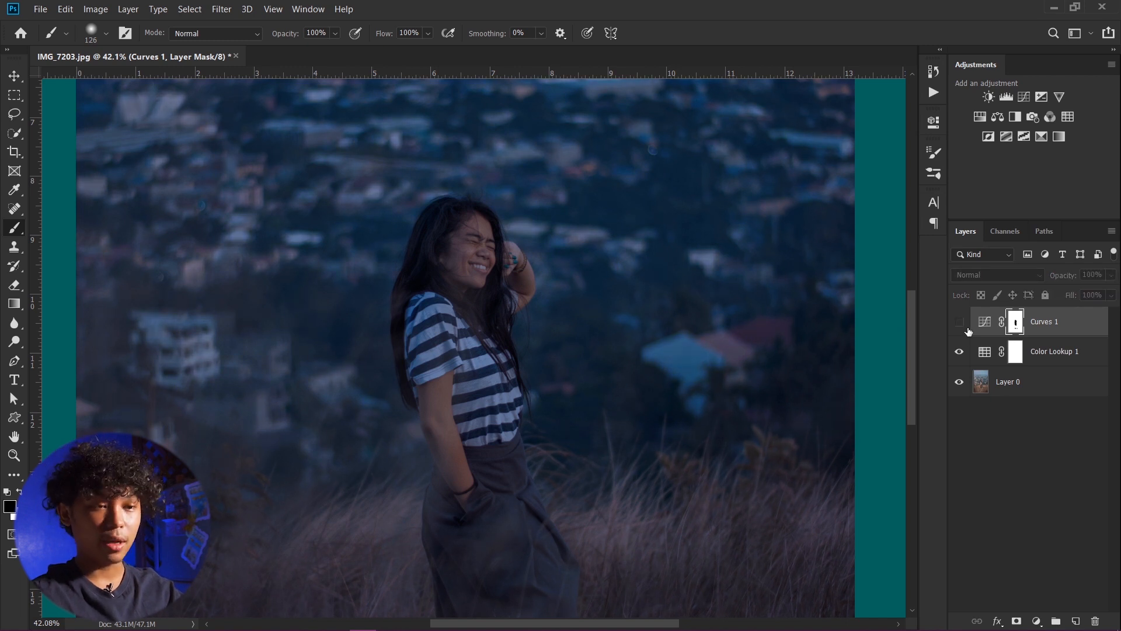
{"action": "left_click", "coordinate": [967, 329]}
{"action": "left_click", "coordinate": [1018, 324], "text": "shift"}
{"action": "left_click", "coordinate": [1016, 322], "text": "shift"}
{"action": "left_click", "coordinate": [1016, 322], "text": "alt"}
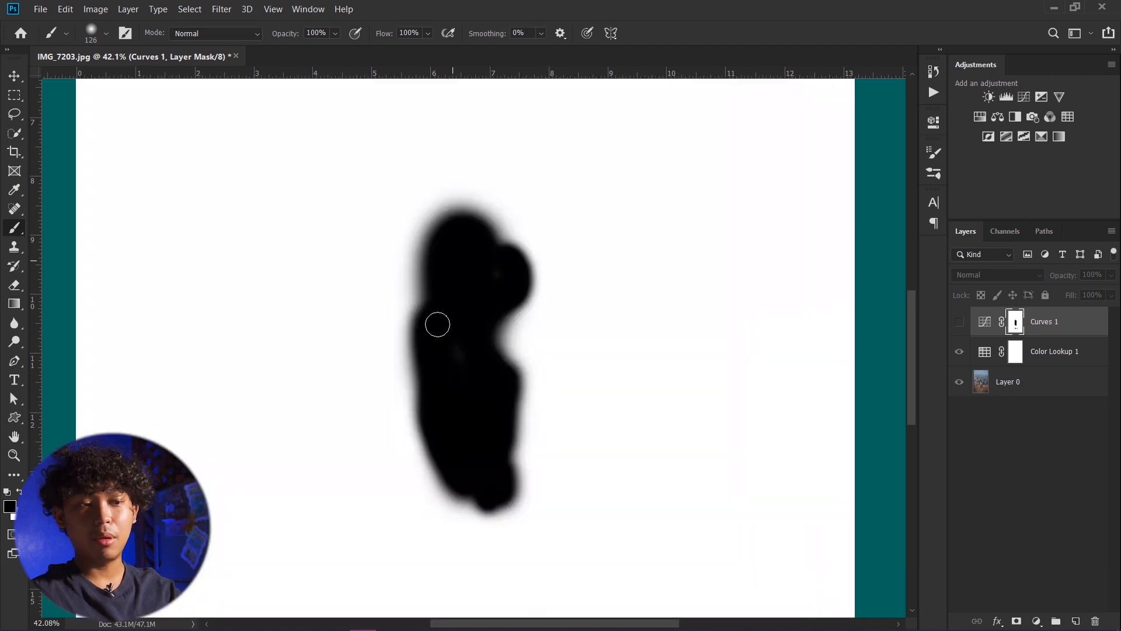
{"action": "left_click", "coordinate": [959, 322]}
{"action": "key", "text": "ctrl+0"}
{"action": "key", "text": "v"}
{"action": "scroll", "coordinate": [460, 365], "scroll_direction": "down", "scroll_amount": 3}
{"action": "scroll", "coordinate": [460, 365], "scroll_direction": "up", "scroll_amount": 4}
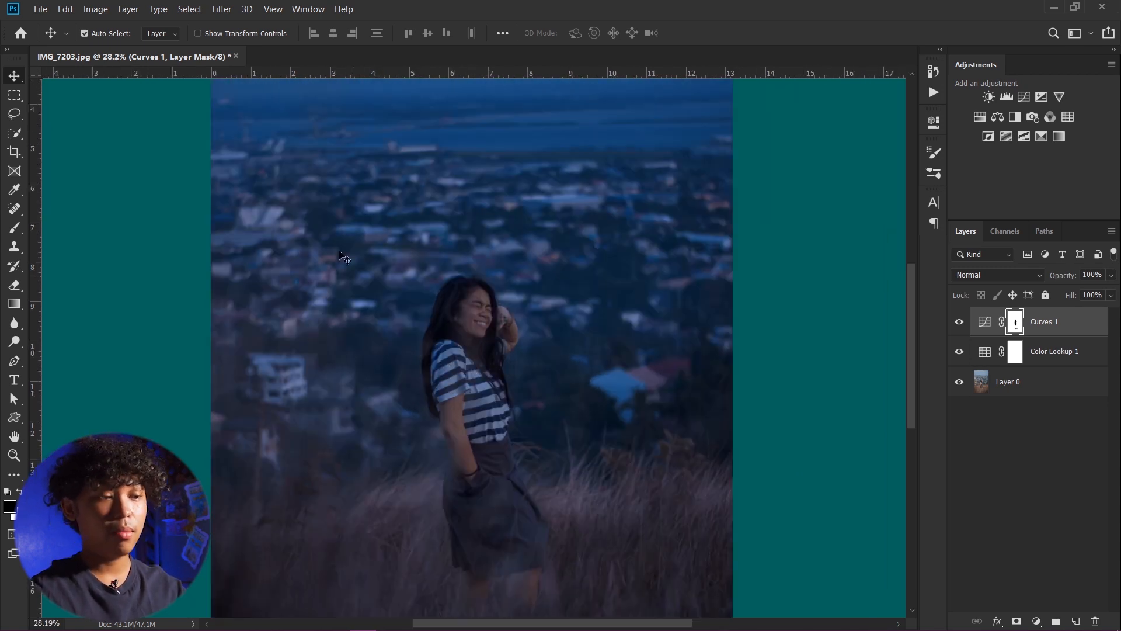
Step: Add a new empty layer above Curves 1 and set the Pen tool to Shape mode
{"action": "left_click", "coordinate": [18, 416]}
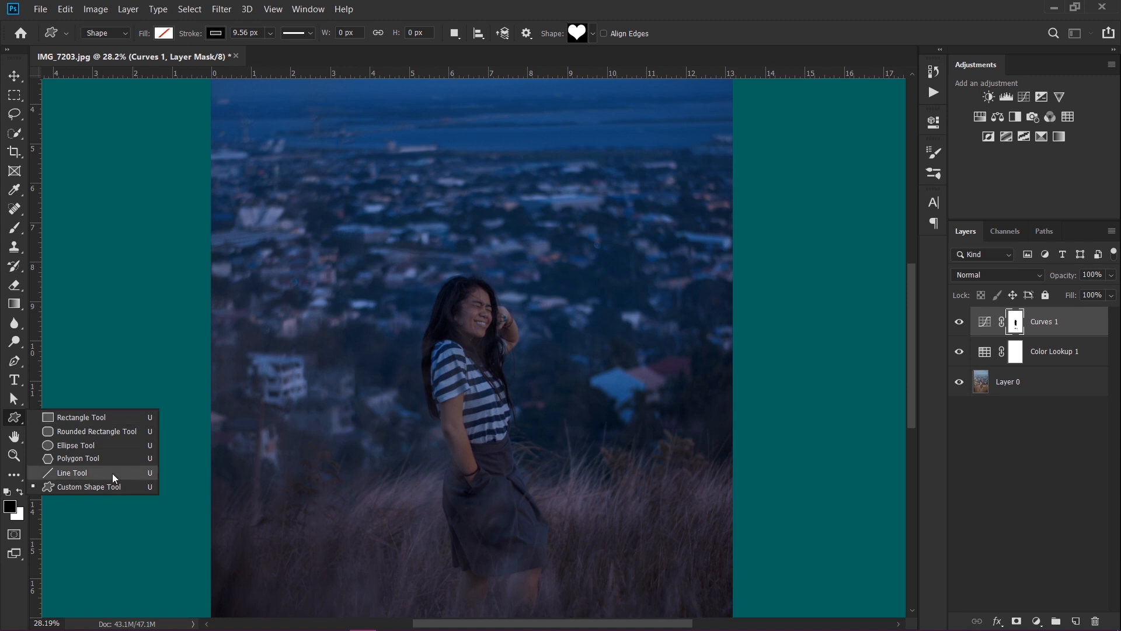
{"action": "left_click", "coordinate": [15, 362]}
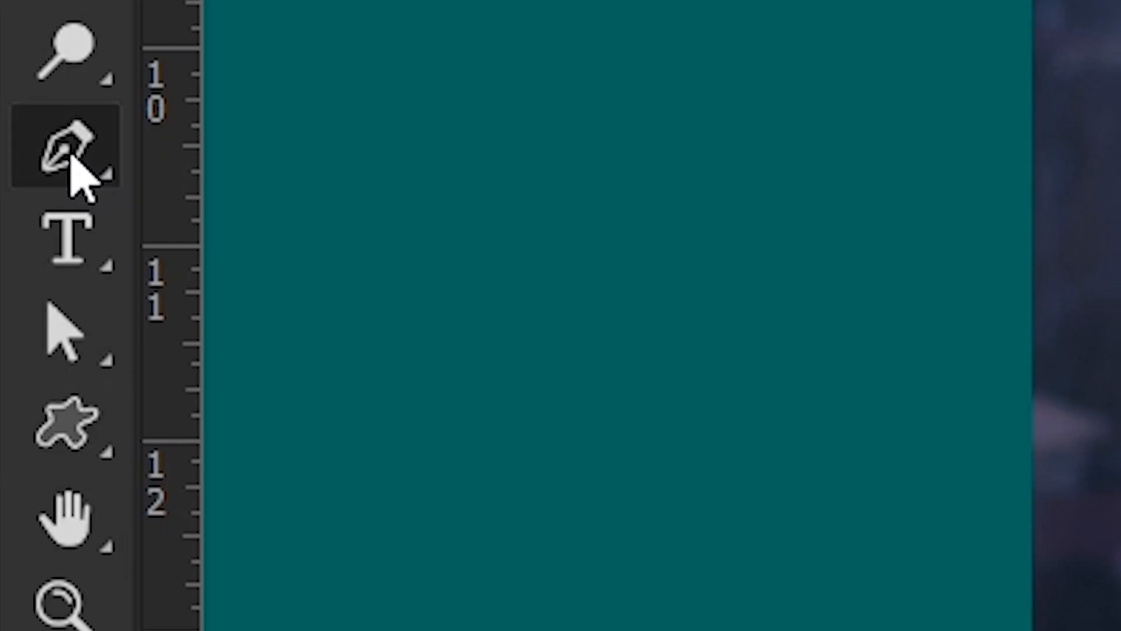
{"action": "right_click", "coordinate": [70, 155]}
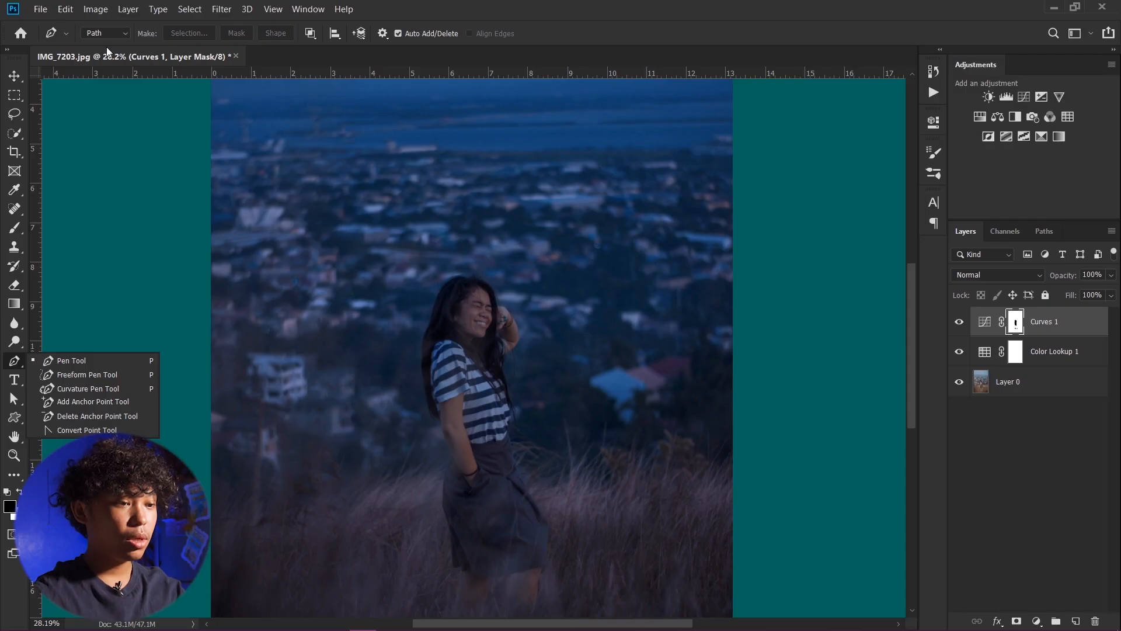
{"action": "left_click", "coordinate": [82, 361]}
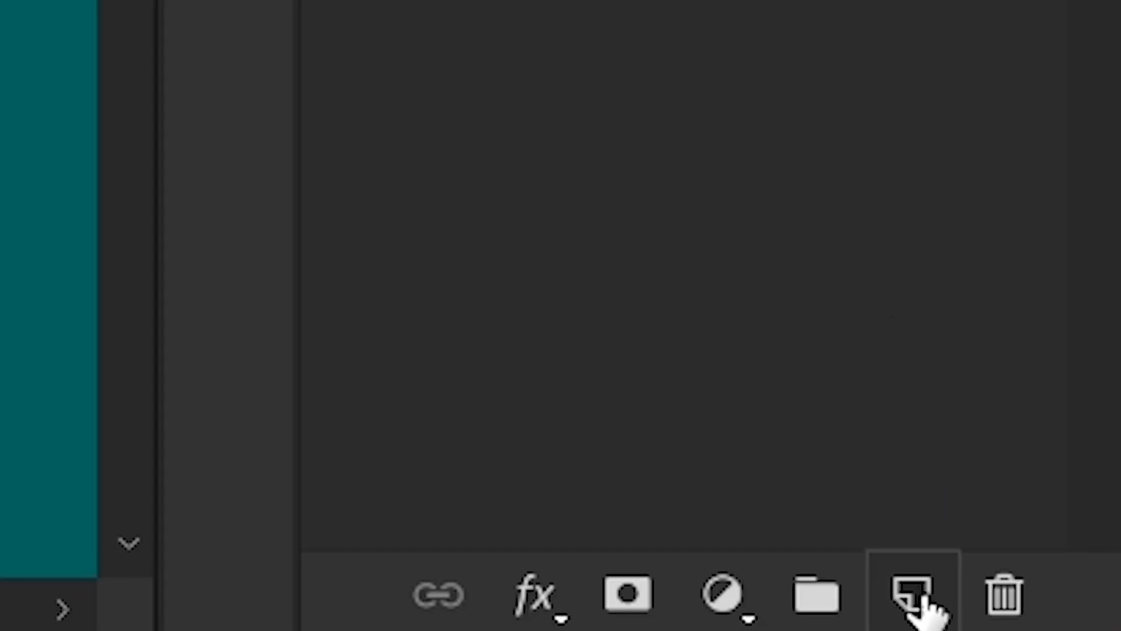
{"action": "left_click", "coordinate": [934, 605]}
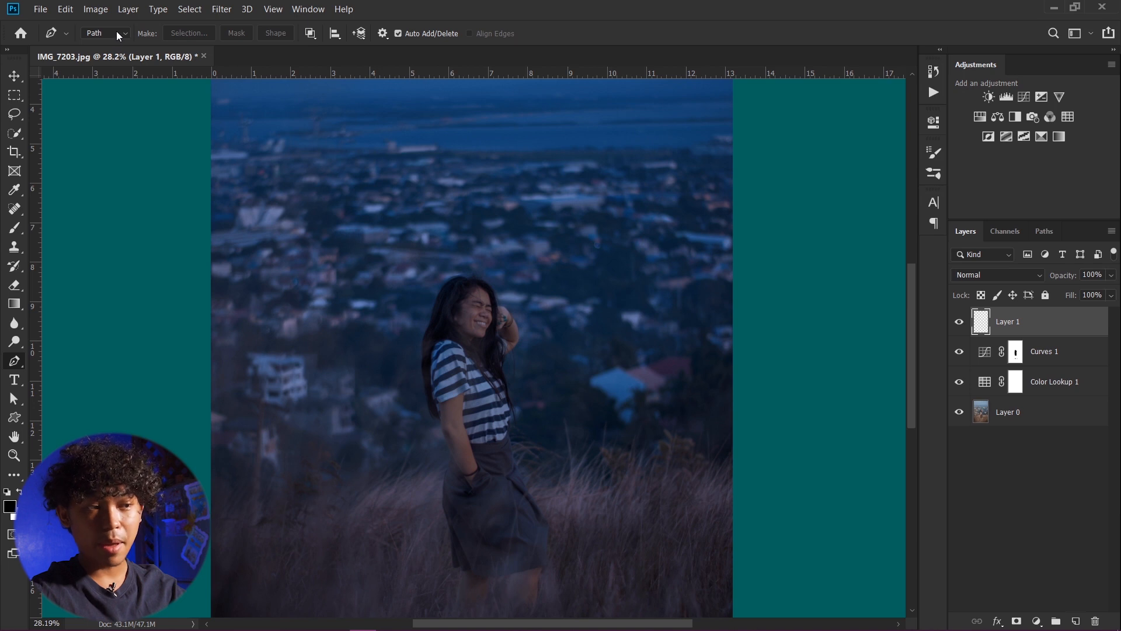
{"action": "left_click", "coordinate": [118, 33]}
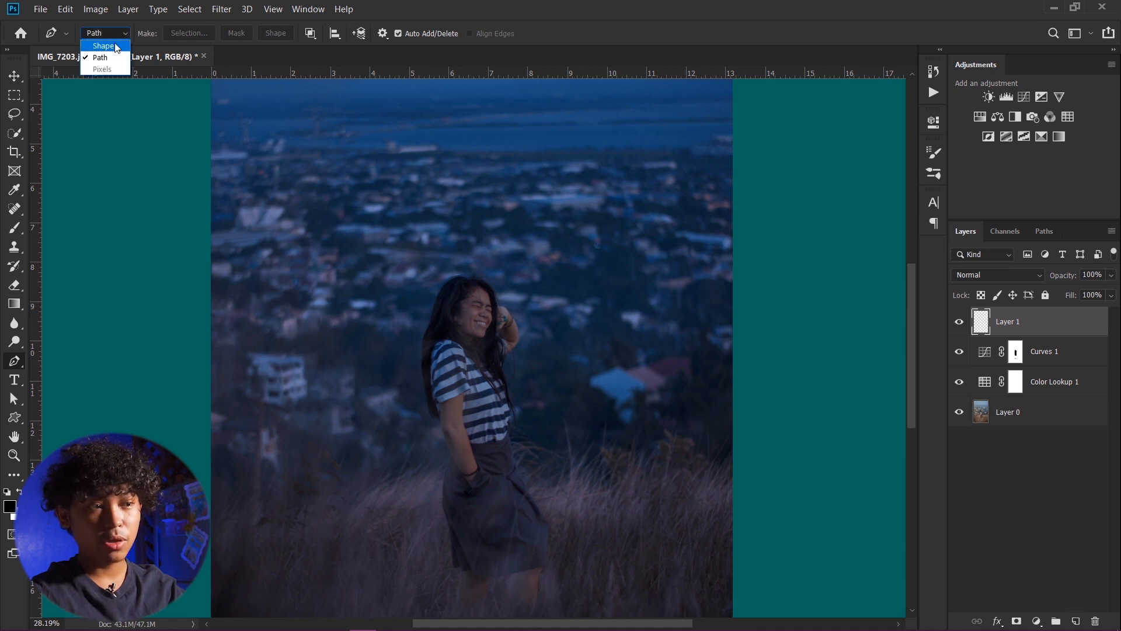
{"action": "left_click", "coordinate": [104, 46]}
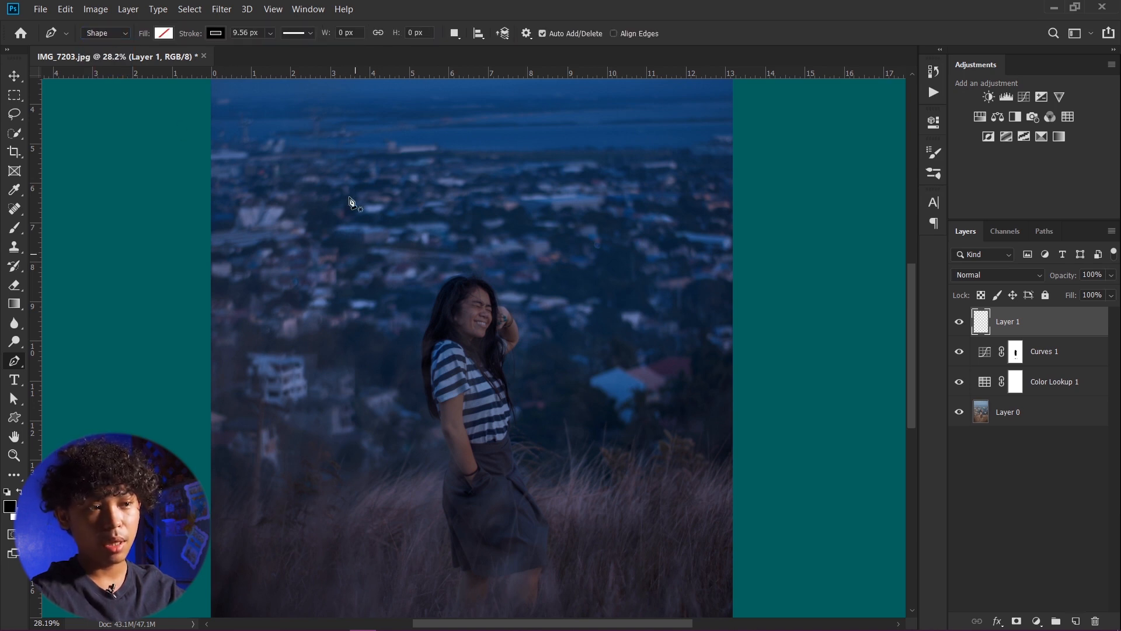
Step: Draw a closed downward-pointing triangle across the woman's torso with the Pen tool, about 1558 px wide and 699 px high
{"action": "scroll", "coordinate": [560, 309], "scroll_direction": "up", "scroll_amount": 3}
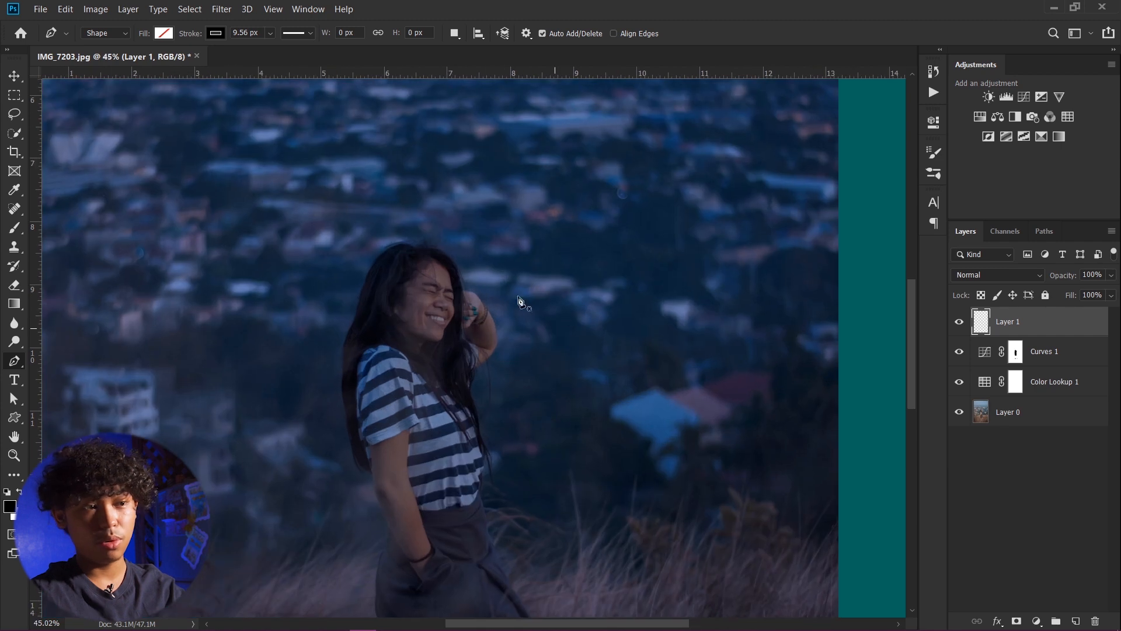
{"action": "scroll", "coordinate": [370, 287], "scroll_direction": "down", "scroll_amount": 2}
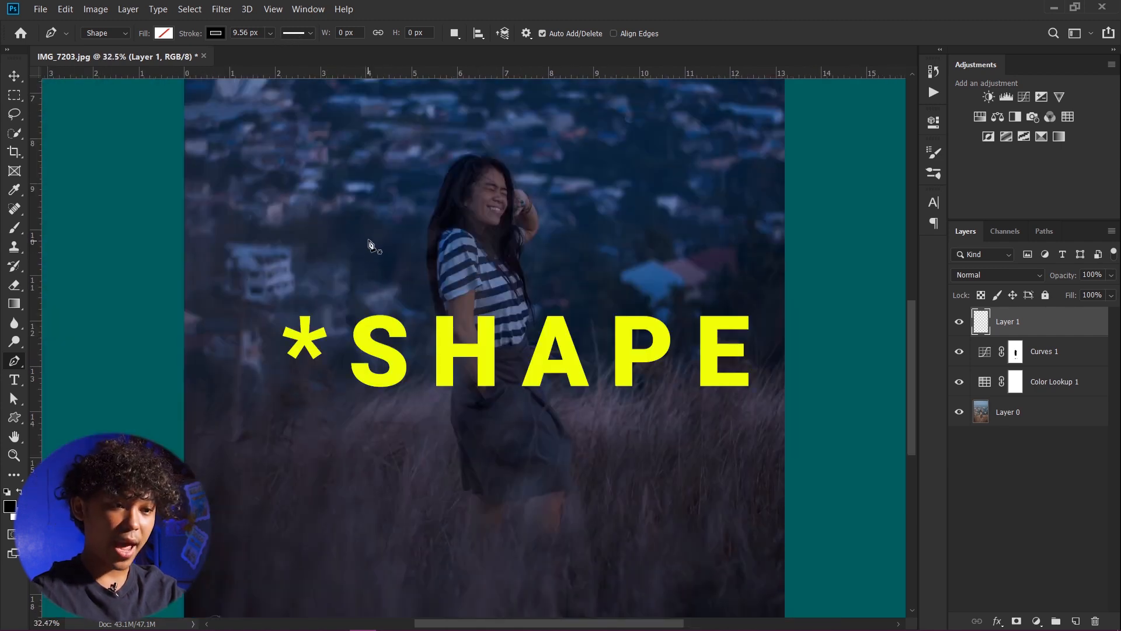
{"action": "left_click", "coordinate": [490, 362]}
{"action": "left_click", "coordinate": [459, 363]}
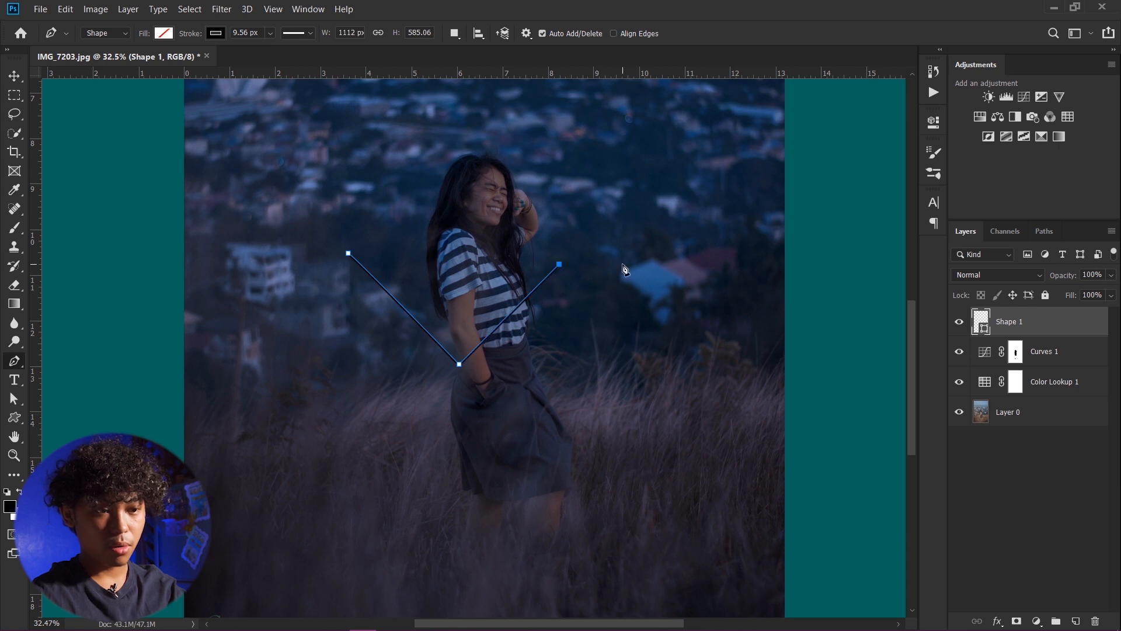
{"action": "key", "text": "ctrl+z"}
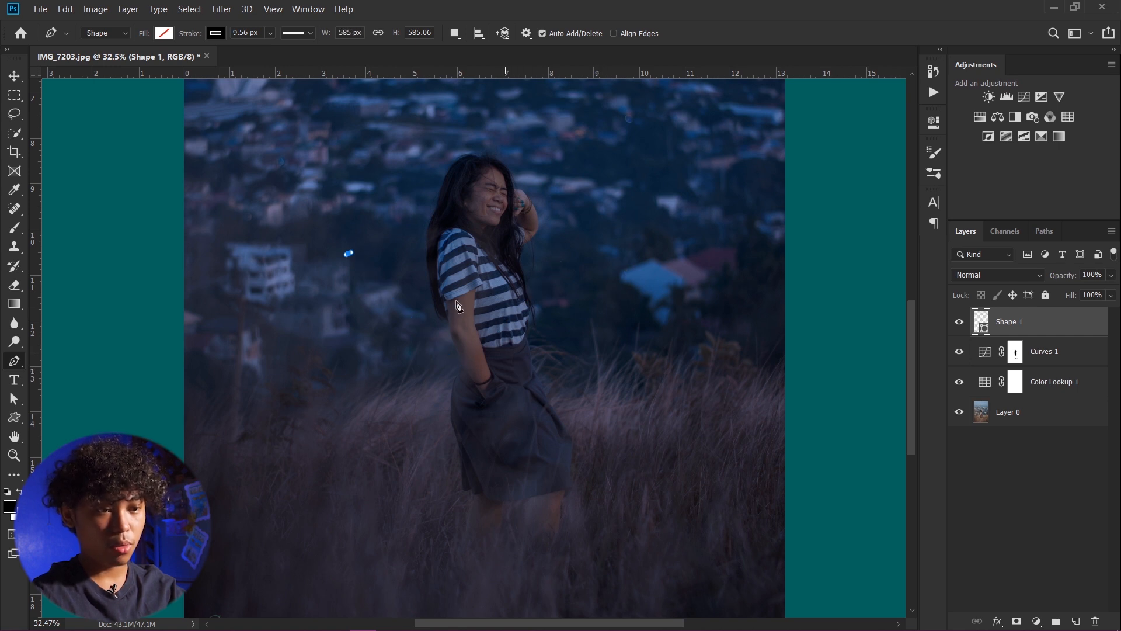
{"action": "left_click", "coordinate": [506, 385]}
{"action": "left_click", "coordinate": [642, 261]}
{"action": "left_click", "coordinate": [347, 254]}
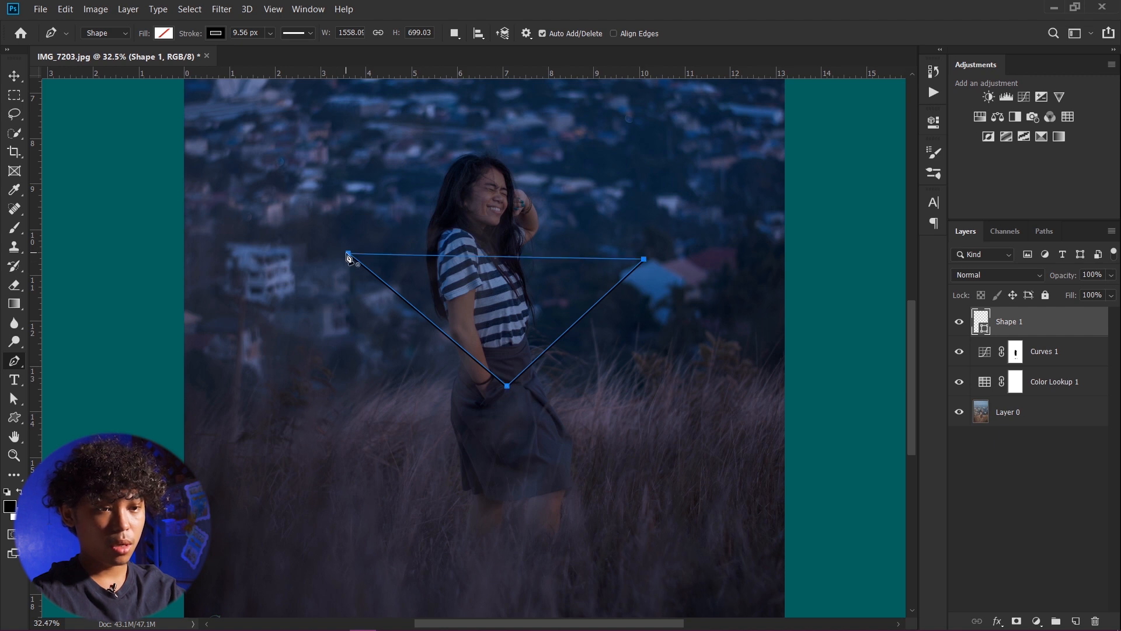
{"action": "key", "text": "v"}
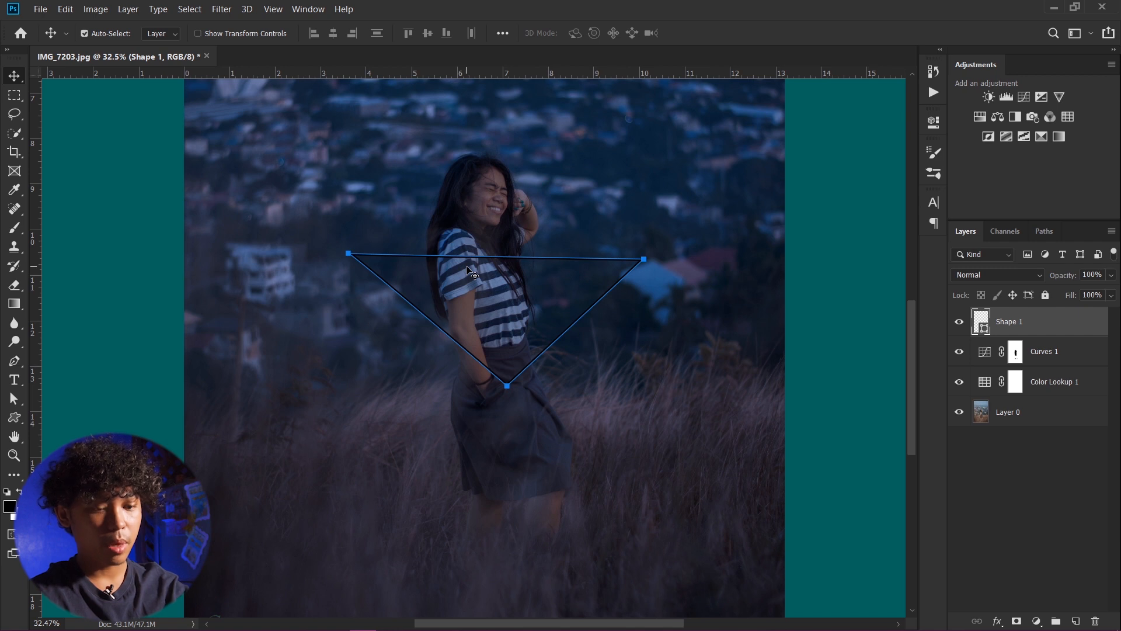
Step: Set the triangle's stroke colour to bright purple, ba00ff
{"action": "key", "text": "p"}
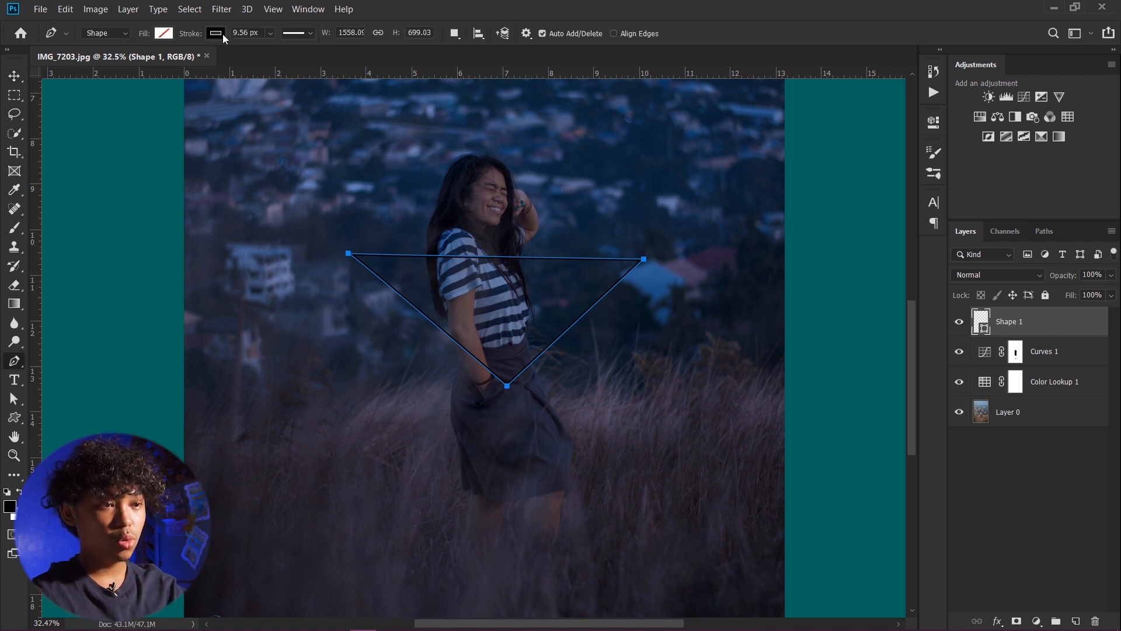
{"action": "left_click", "coordinate": [223, 34]}
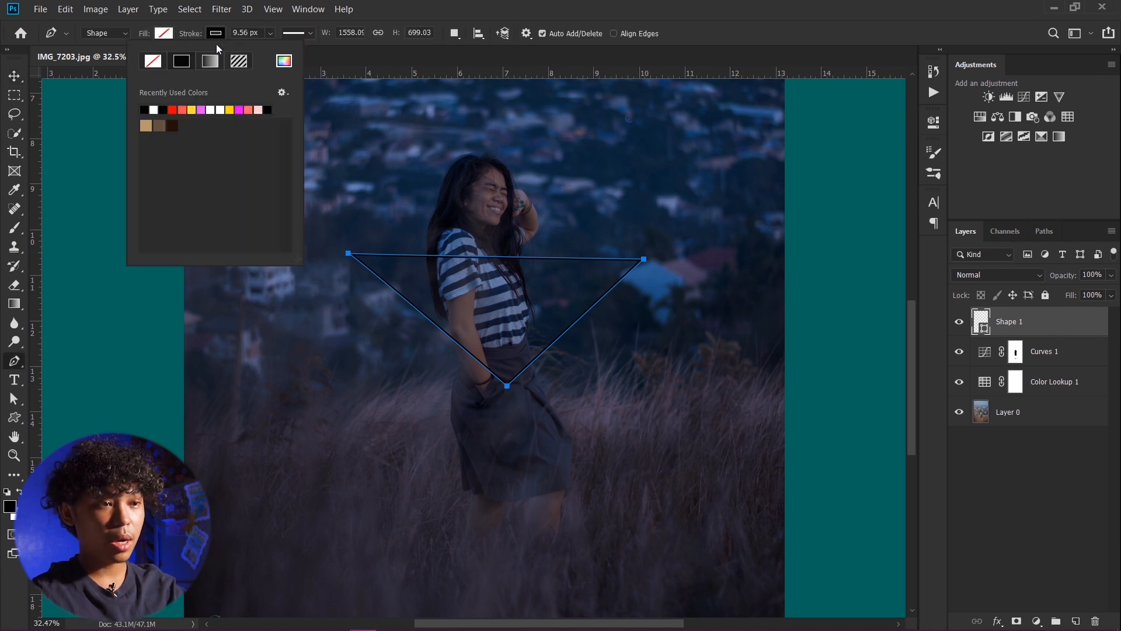
{"action": "left_click", "coordinate": [283, 60]}
{"action": "left_click", "coordinate": [826, 289]}
{"action": "left_click_drag", "start_coordinate": [826, 291], "coordinate": [826, 277]}
{"action": "left_click", "coordinate": [779, 257]}
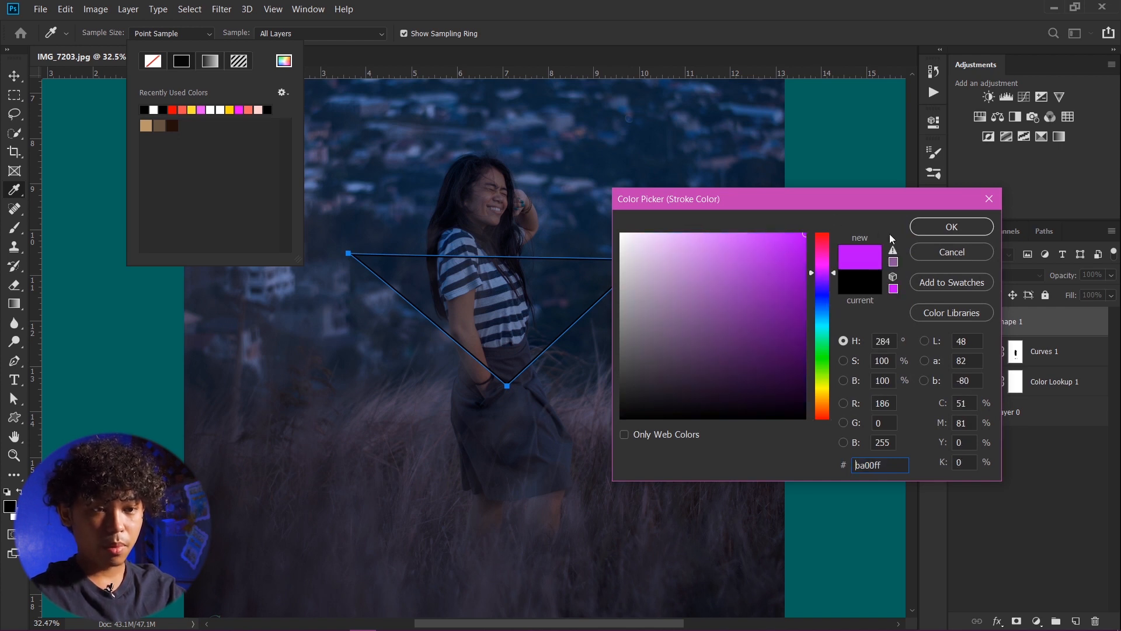
{"action": "left_click", "coordinate": [951, 226]}
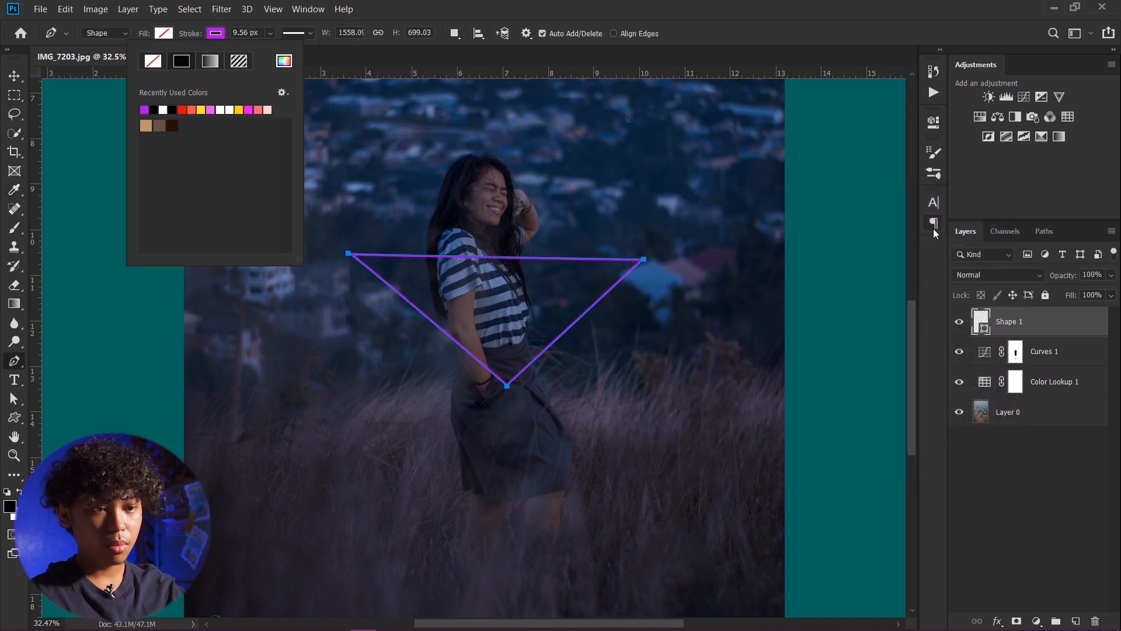
Step: Increase the triangle's stroke width to 12.66 px
{"action": "left_click", "coordinate": [274, 33]}
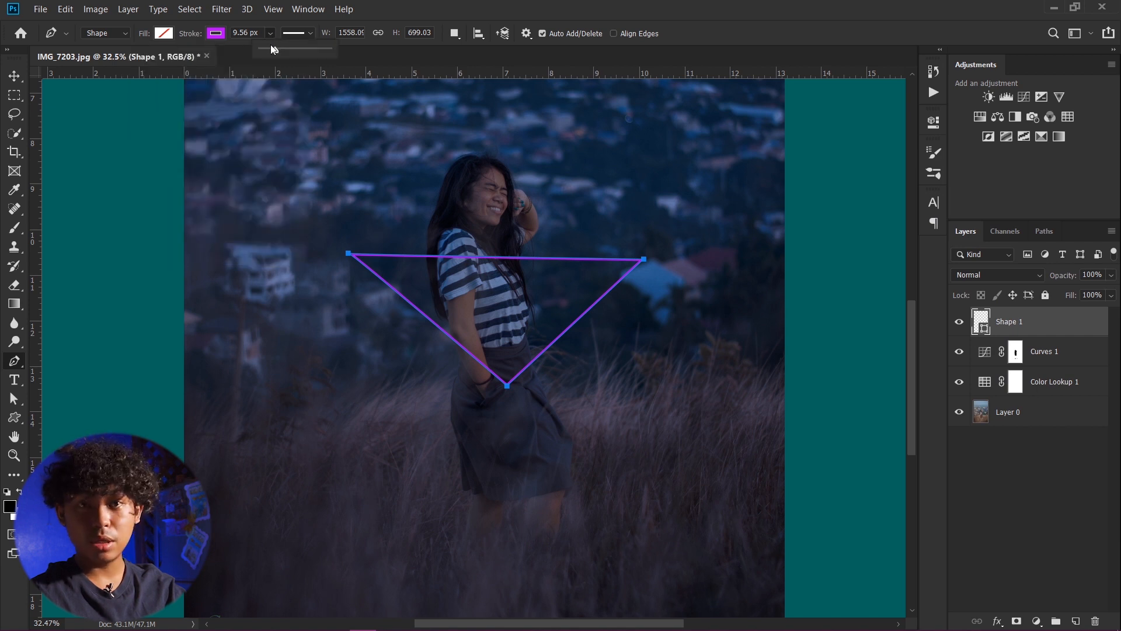
{"action": "left_click", "coordinate": [273, 48]}
{"action": "mouse_move", "coordinate": [283, 48]}
{"action": "left_mouse_down"}
{"action": "mouse_move", "coordinate": [270, 50]}
{"action": "mouse_move", "coordinate": [320, 50]}
{"action": "mouse_move", "coordinate": [275, 53]}
{"action": "left_mouse_up"}
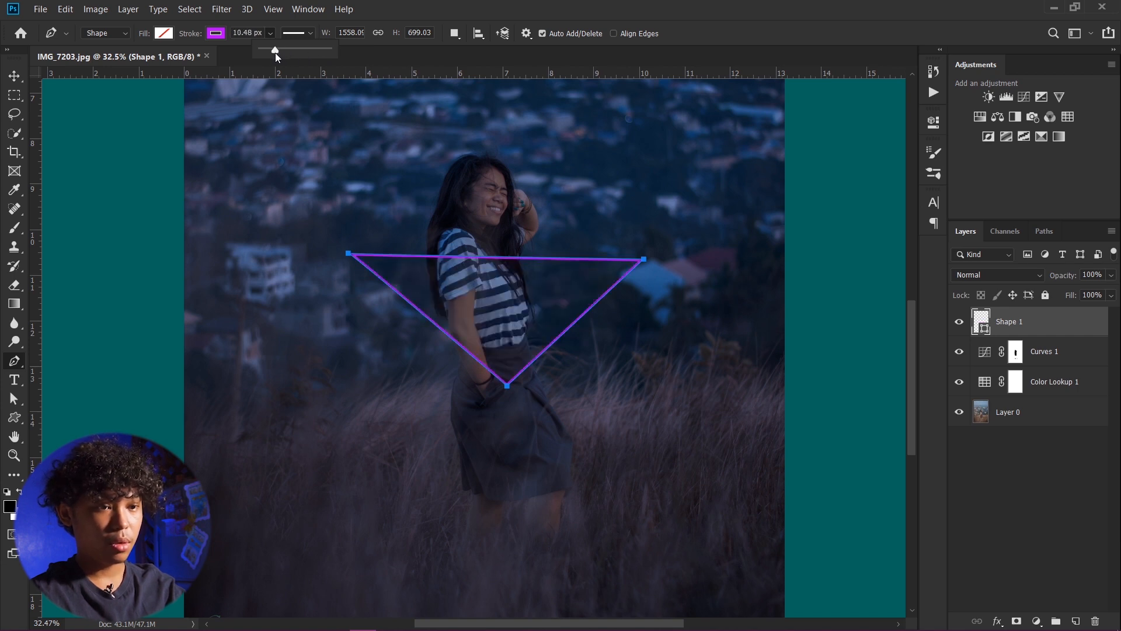
Step: Try a pink fill on the triangle and set the fill back to none
{"action": "left_click", "coordinate": [164, 34]}
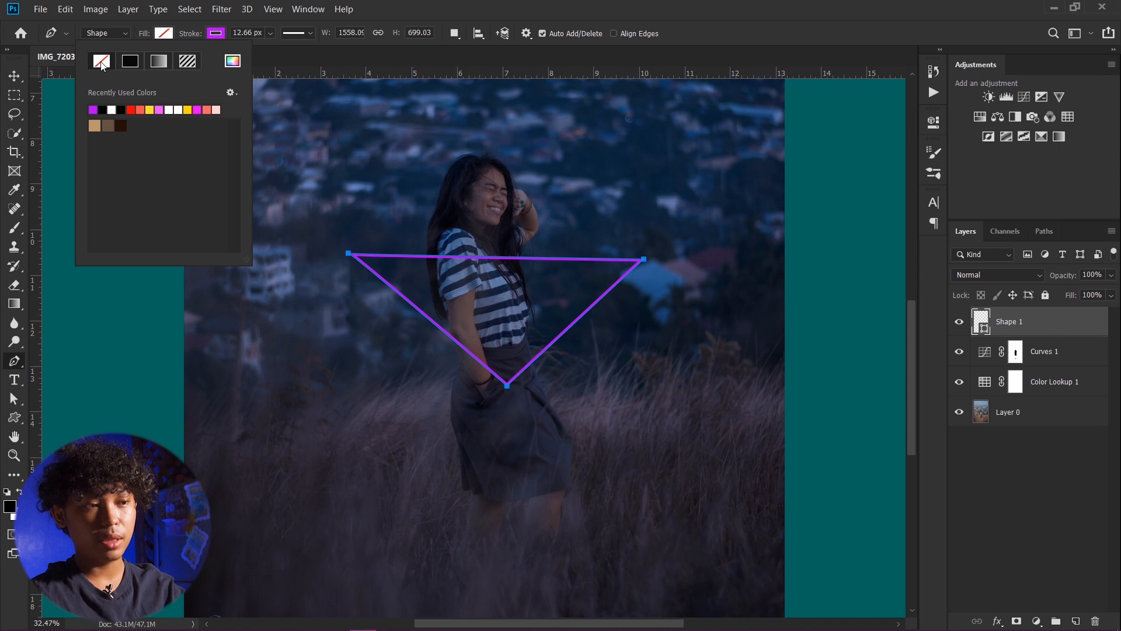
{"action": "left_click", "coordinate": [159, 110]}
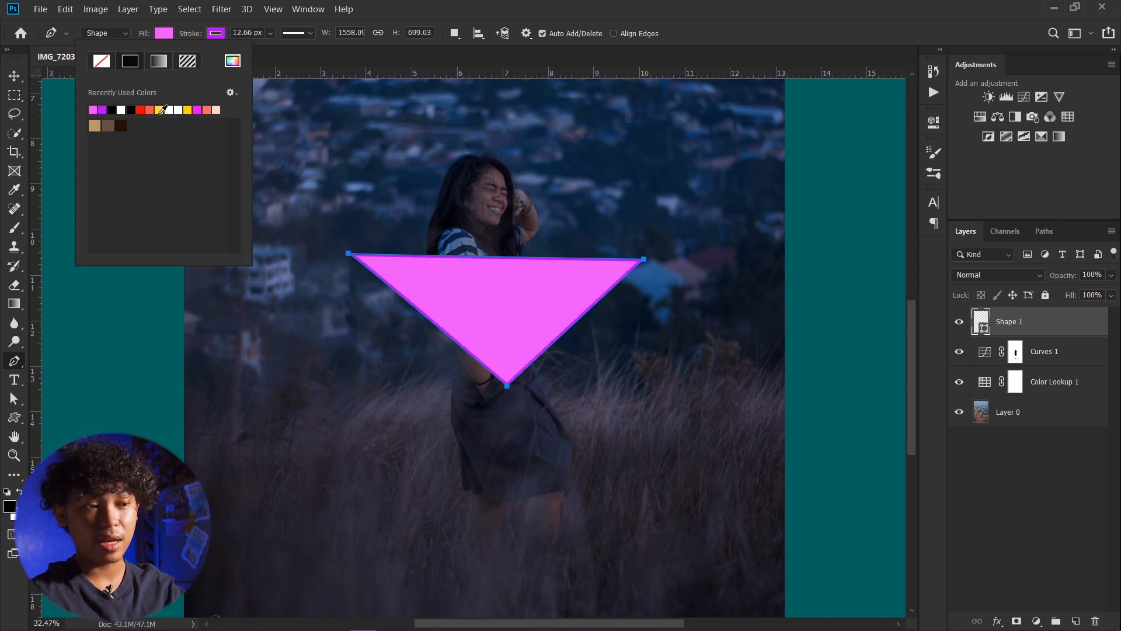
{"action": "left_click", "coordinate": [101, 62]}
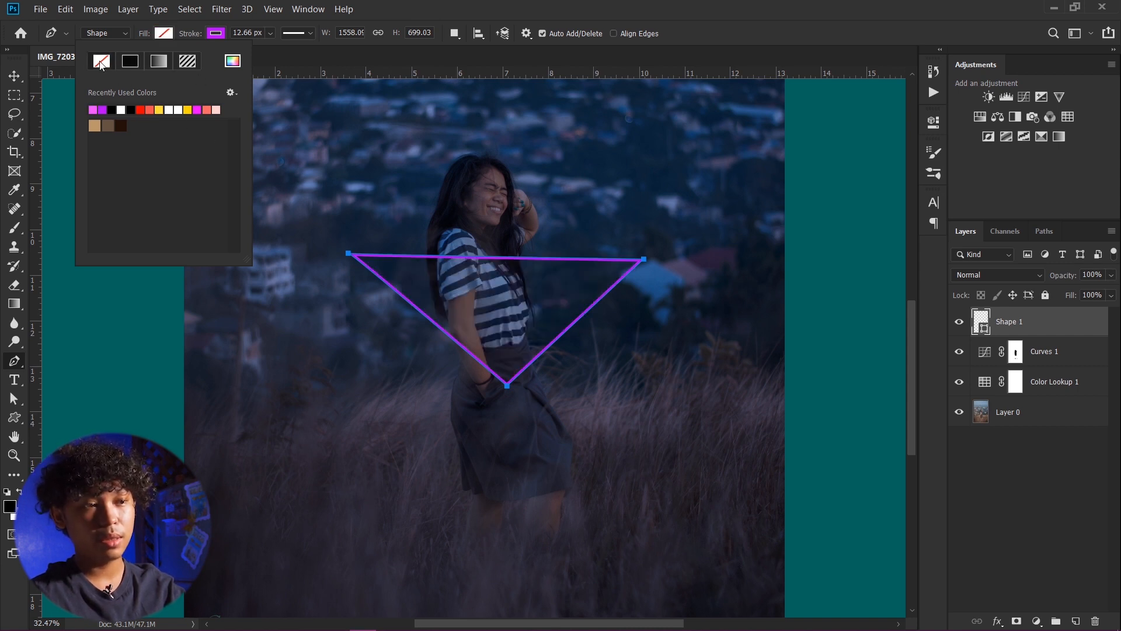
{"action": "left_click", "coordinate": [216, 40]}
{"action": "left_click", "coordinate": [215, 33]}
{"action": "left_click", "coordinate": [216, 33]}
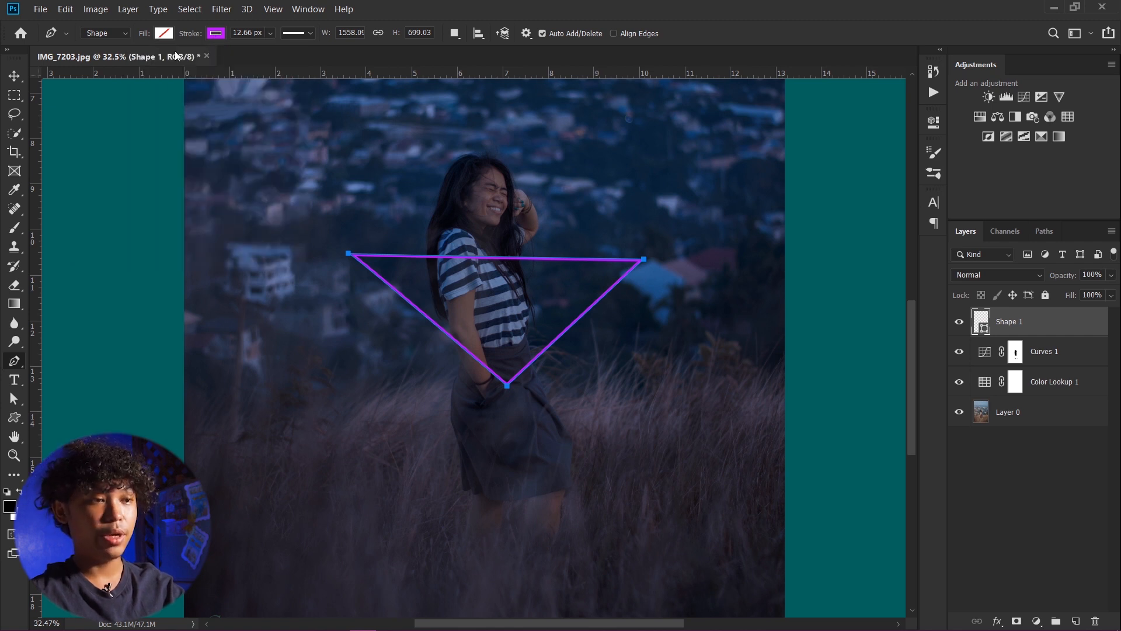
{"action": "left_click", "coordinate": [216, 33]}
{"action": "left_click", "coordinate": [216, 33]}
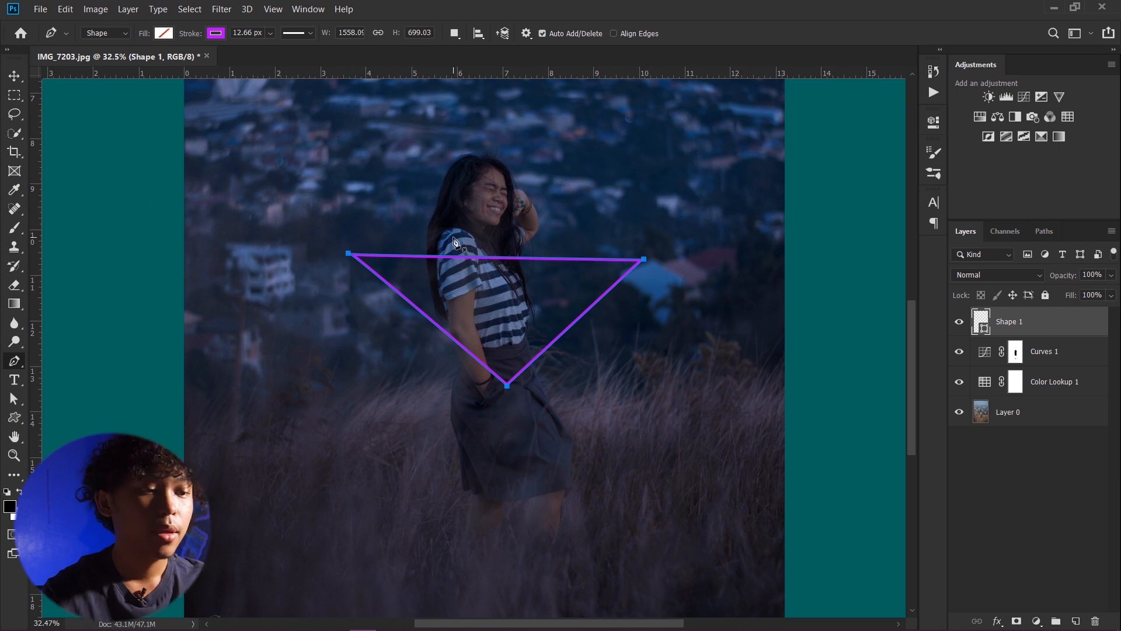
Step: Rotate the triangle by -2.03 degrees with Free Transform and move it slightly up around the woman's chest
{"action": "key", "text": "v"}
{"action": "scroll", "coordinate": [549, 271], "scroll_direction": "down", "scroll_amount": 1}
{"action": "scroll", "coordinate": [550, 272], "scroll_direction": "up", "scroll_amount": 5}
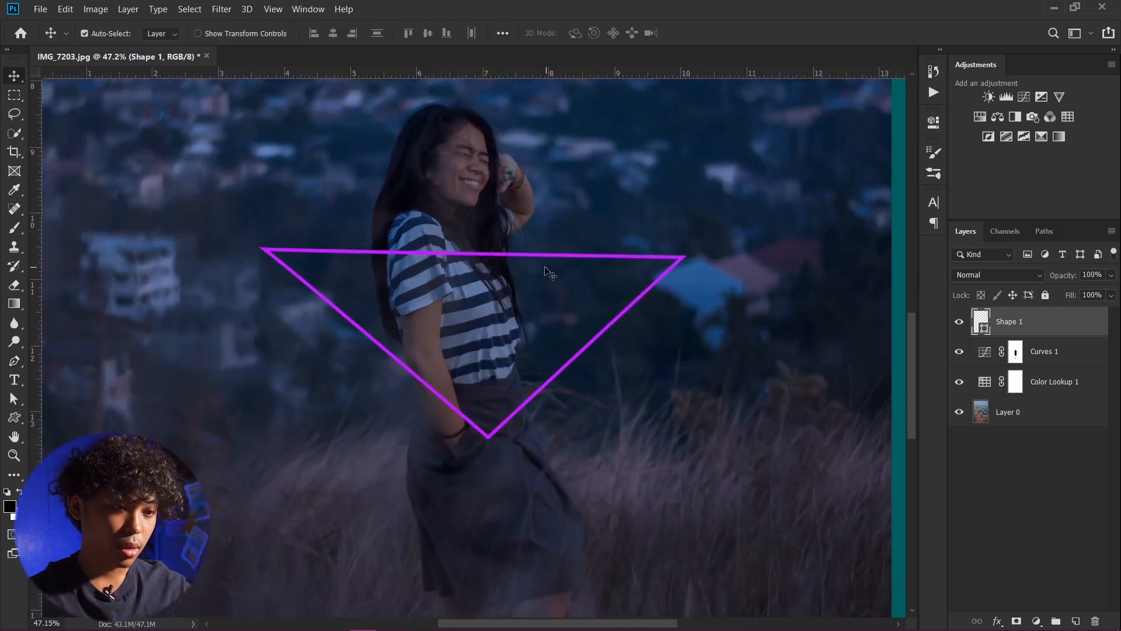
{"action": "key", "text": "ctrl+t"}
{"action": "left_click_drag", "start_coordinate": [554, 220], "coordinate": [550, 218]}
{"action": "left_click_drag", "start_coordinate": [532, 295], "coordinate": [522, 267]}
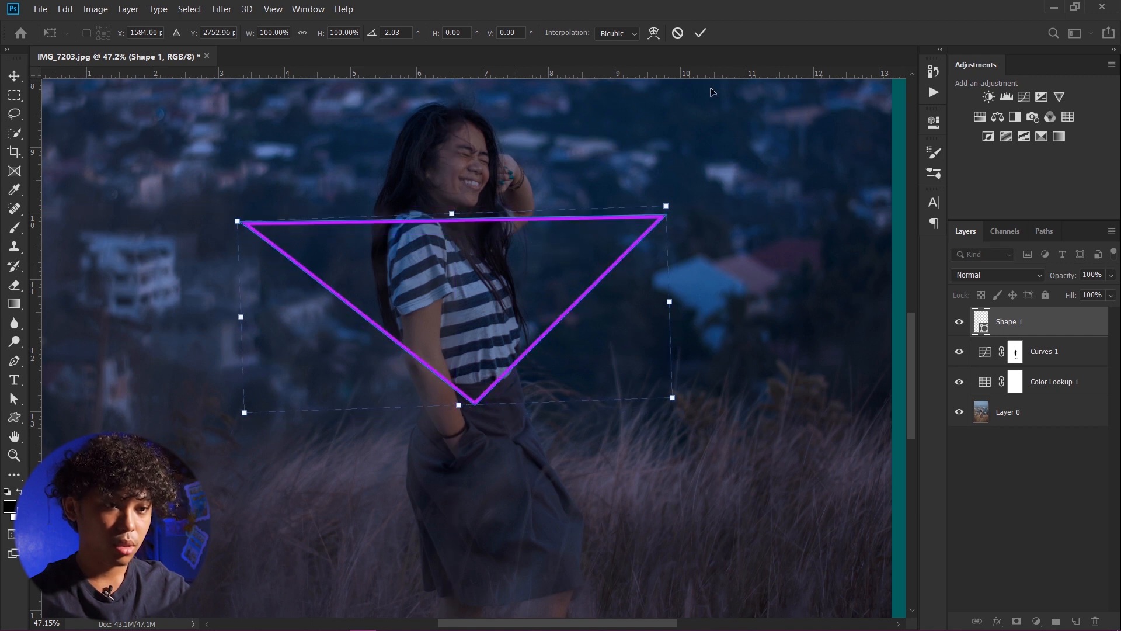
{"action": "left_click", "coordinate": [699, 34]}
{"action": "scroll", "coordinate": [538, 274], "scroll_direction": "down", "scroll_amount": 4}
{"action": "scroll", "coordinate": [538, 275], "scroll_direction": "down", "scroll_amount": 2}
{"action": "scroll", "coordinate": [525, 305], "scroll_direction": "up", "scroll_amount": 4}
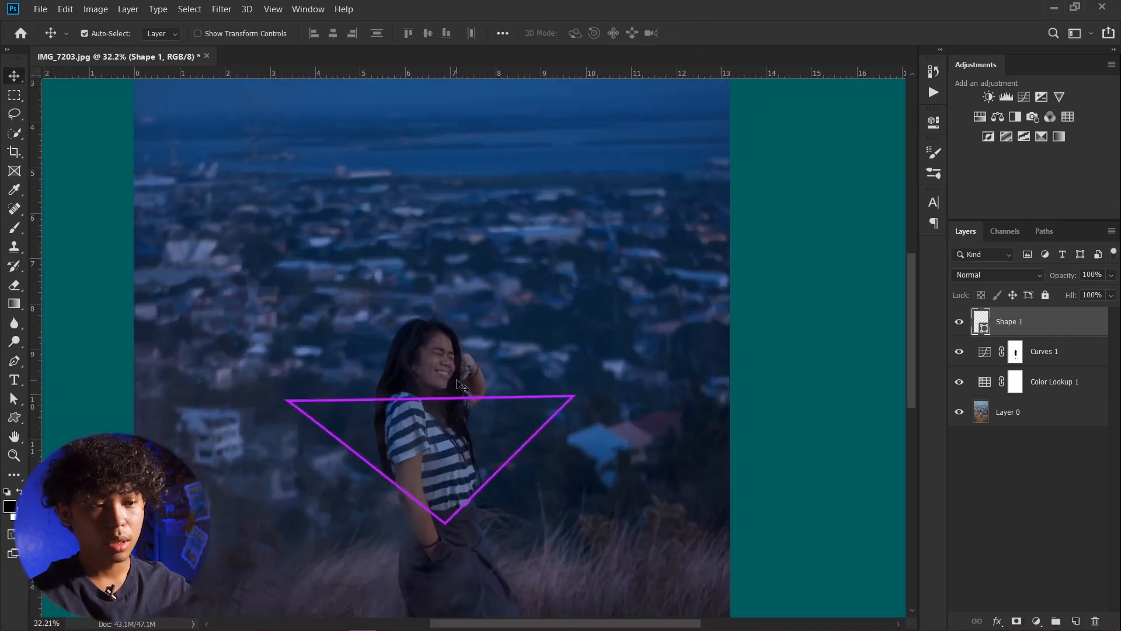
{"action": "scroll", "coordinate": [457, 379], "scroll_direction": "down", "scroll_amount": 2}
{"action": "scroll", "coordinate": [445, 415], "scroll_direction": "up", "scroll_amount": 4}
{"action": "left_click_drag", "start_coordinate": [442, 420], "coordinate": [489, 280]}
{"action": "scroll", "coordinate": [495, 286], "scroll_direction": "down", "scroll_amount": 3}
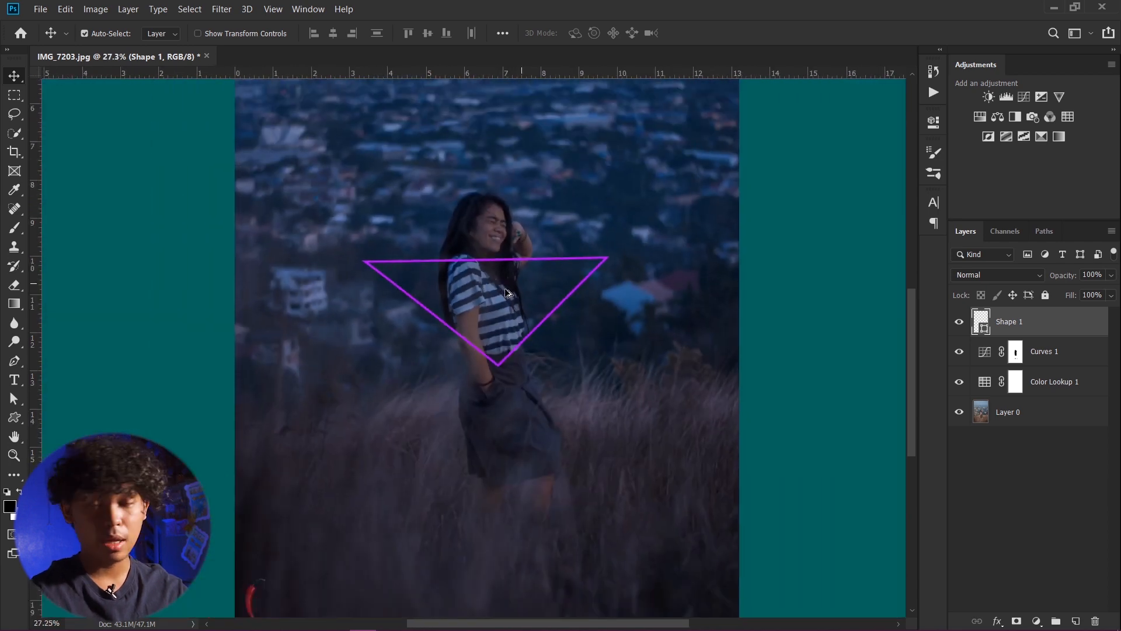
{"action": "scroll", "coordinate": [506, 292], "scroll_direction": "down", "scroll_amount": 2}
{"action": "scroll", "coordinate": [508, 296], "scroll_direction": "up", "scroll_amount": 4}
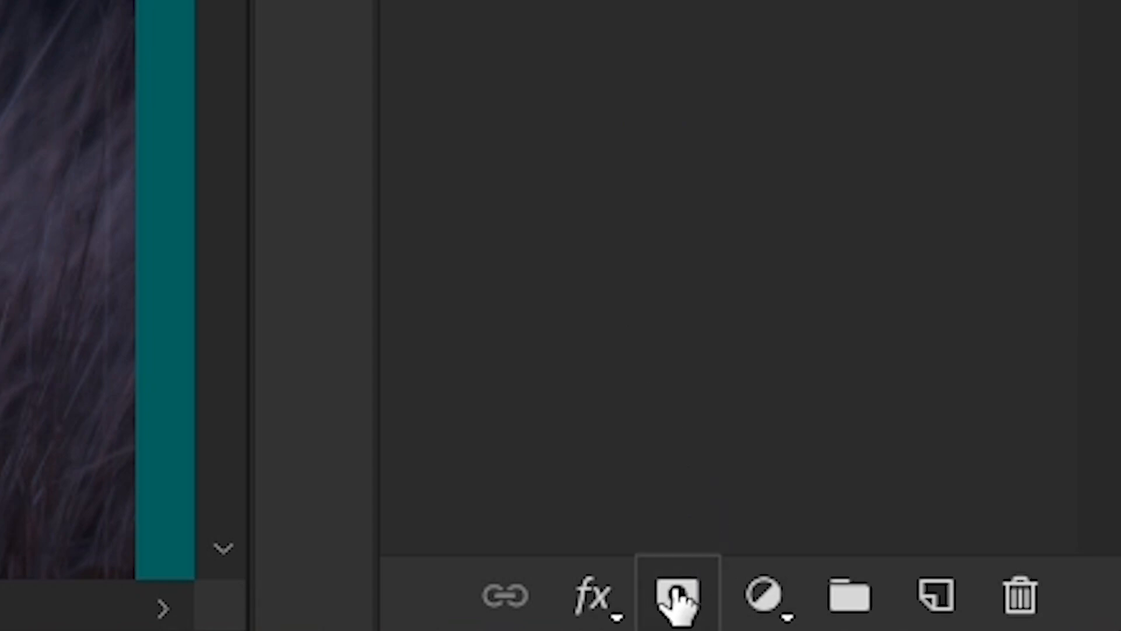
Step: Add a layer mask to Shape 1 and set the brush to 100% hardness and about 45 px
{"action": "left_click", "coordinate": [678, 601]}
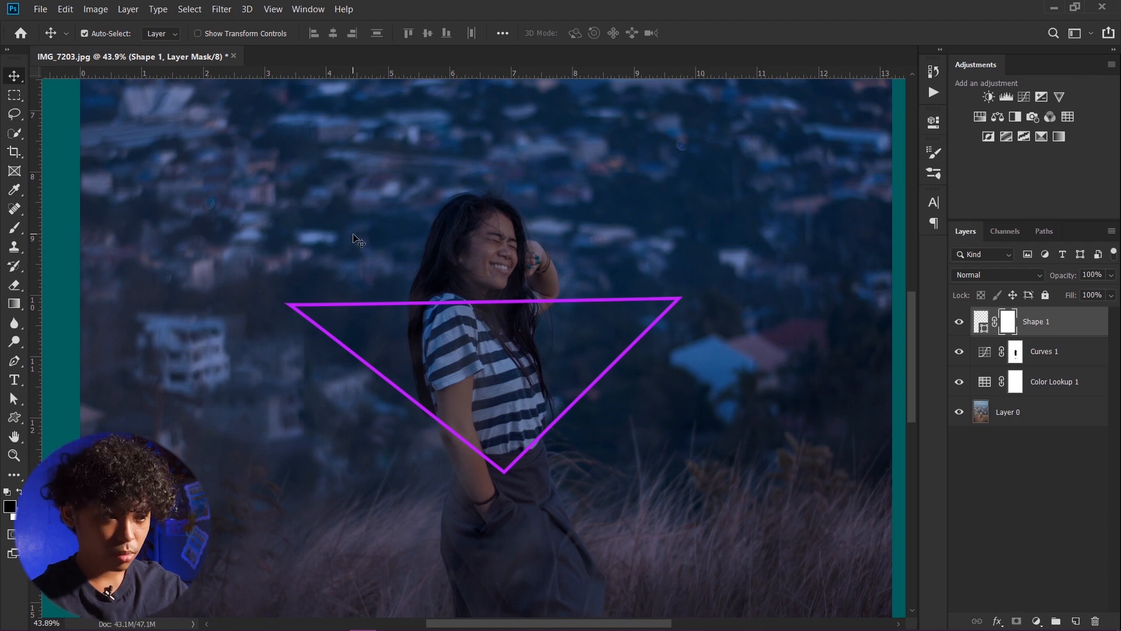
{"action": "key", "text": "b"}
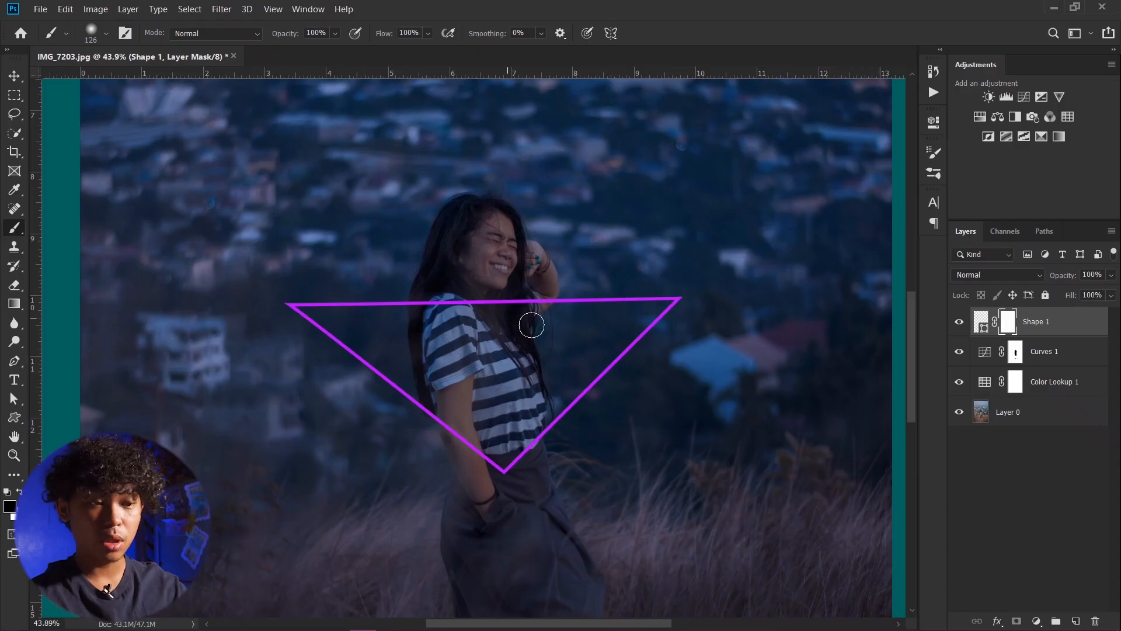
{"action": "scroll", "coordinate": [530, 321], "scroll_direction": "up", "scroll_amount": 4}
{"action": "mouse_move", "coordinate": [532, 280]}
{"action": "left_mouse_down"}
{"action": "mouse_move", "coordinate": [575, 275]}
{"action": "mouse_move", "coordinate": [553, 274]}
{"action": "left_mouse_up"}
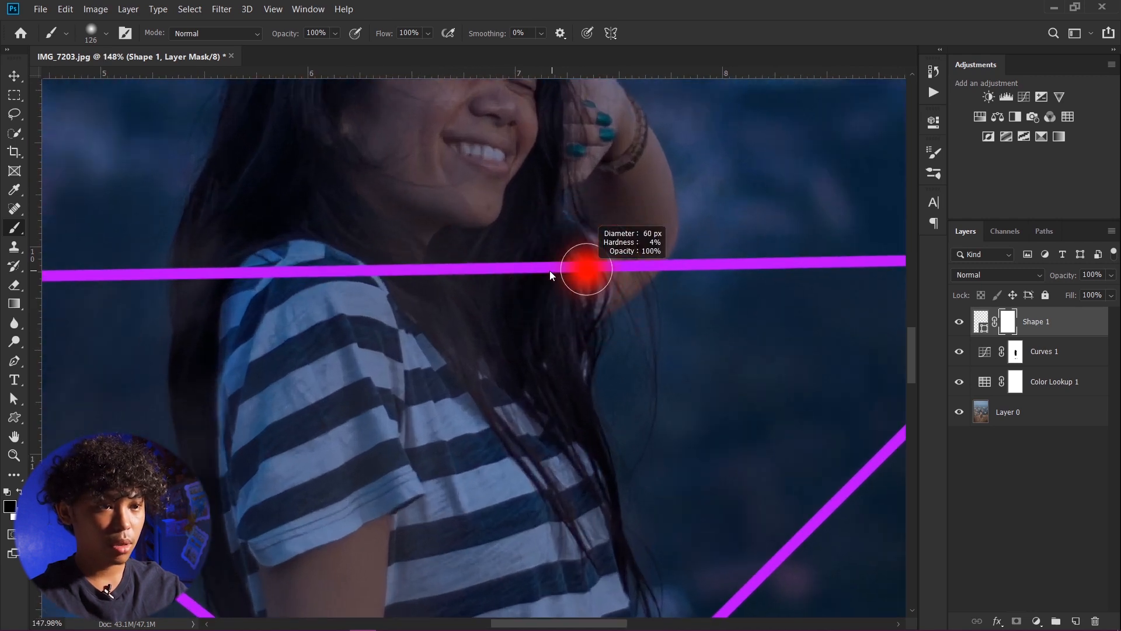
{"action": "right_click", "coordinate": [538, 332]}
{"action": "left_click_drag", "start_coordinate": [653, 392], "coordinate": [799, 383]}
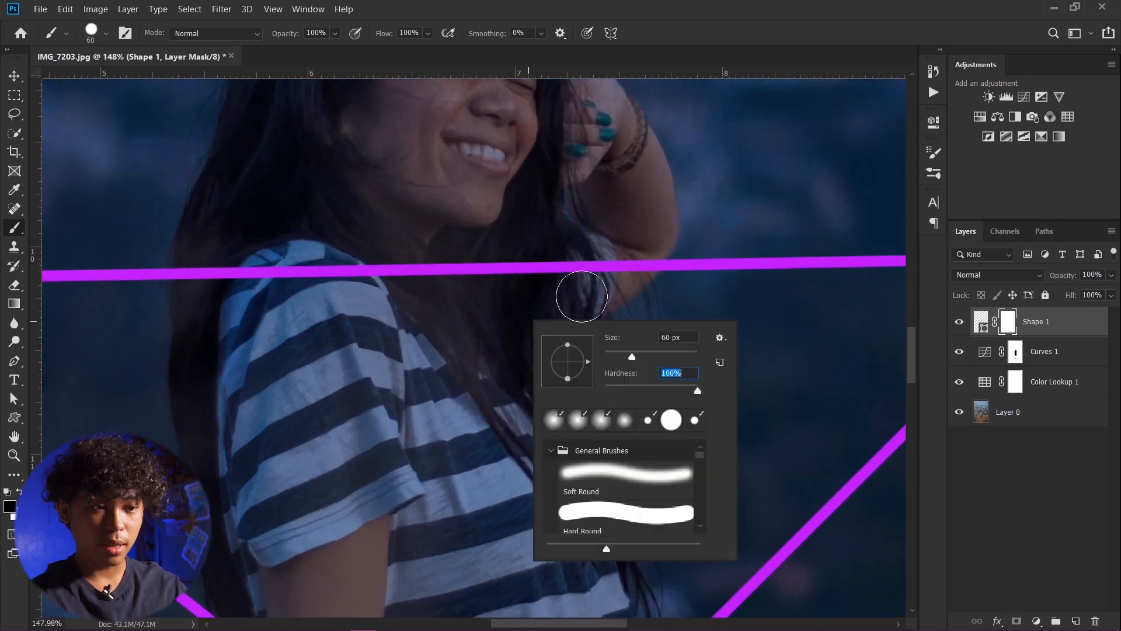
{"action": "left_click", "coordinate": [508, 306]}
{"action": "left_click_drag", "start_coordinate": [502, 324], "coordinate": [494, 324]}
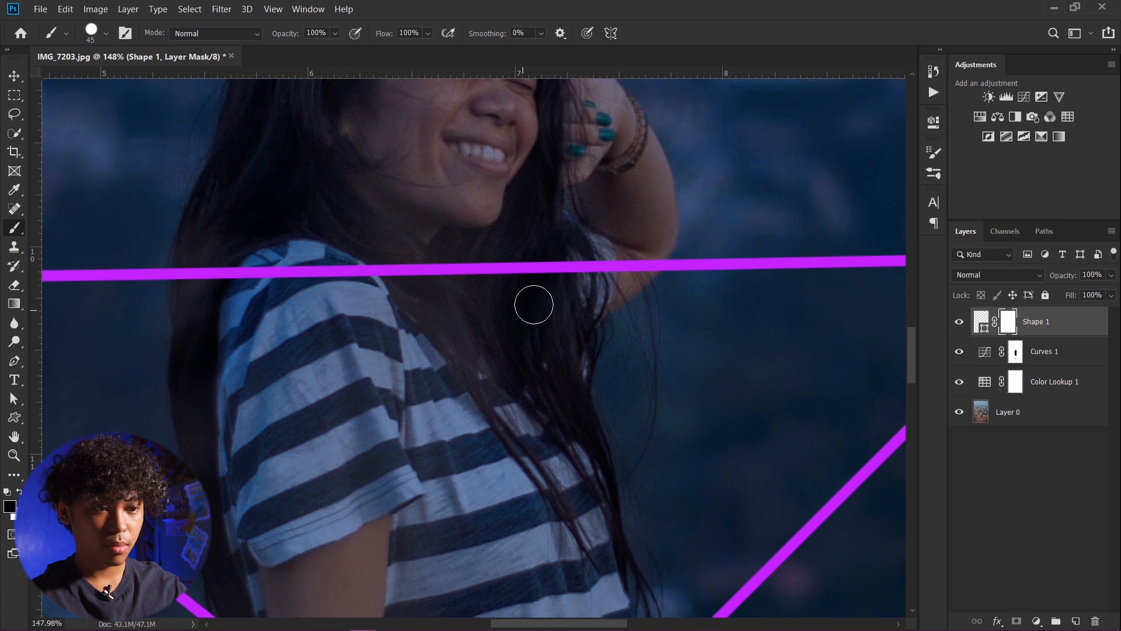
Step: Paint black on the Shape 1 mask with a 37 px brush, hiding the triangle's upper line across the woman's hair and shoulder
{"action": "right_click", "coordinate": [534, 303]}
{"action": "left_click", "coordinate": [507, 311]}
{"action": "scroll", "coordinate": [594, 283], "scroll_direction": "up", "scroll_amount": 4}
{"action": "left_click_drag", "start_coordinate": [619, 267], "coordinate": [614, 266]}
{"action": "mouse_move", "coordinate": [685, 238]}
{"action": "left_mouse_down"}
{"action": "mouse_move", "coordinate": [650, 250]}
{"action": "mouse_move", "coordinate": [330, 251]}
{"action": "left_mouse_up"}
{"action": "key", "text": "space"}
{"action": "left_click_drag", "start_coordinate": [292, 275], "coordinate": [593, 283]}
{"action": "left_click_drag", "start_coordinate": [638, 255], "coordinate": [255, 273]}
{"action": "key", "text": "x"}
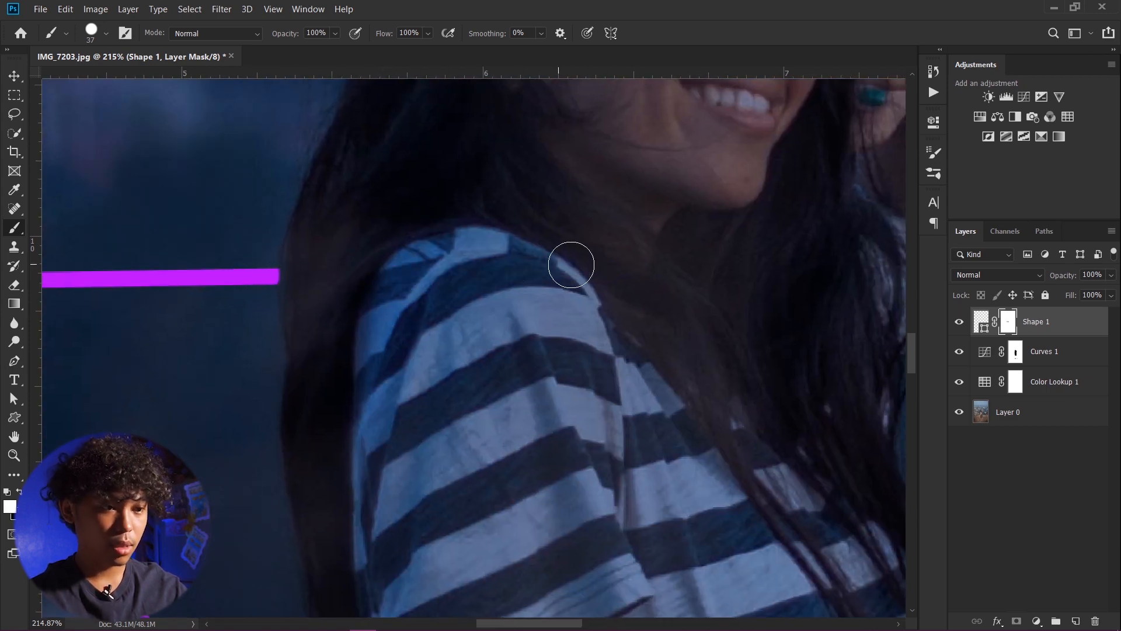
{"action": "key", "text": "space"}
{"action": "left_click_drag", "start_coordinate": [616, 263], "coordinate": [331, 252]}
{"action": "scroll", "coordinate": [493, 280], "scroll_direction": "down", "scroll_amount": 6}
{"action": "scroll", "coordinate": [461, 319], "scroll_direction": "down", "scroll_amount": 1}
{"action": "scroll", "coordinate": [479, 292], "scroll_direction": "up", "scroll_amount": 2}
{"action": "key", "text": "v"}
{"action": "scroll", "coordinate": [496, 270], "scroll_direction": "up", "scroll_amount": 2}
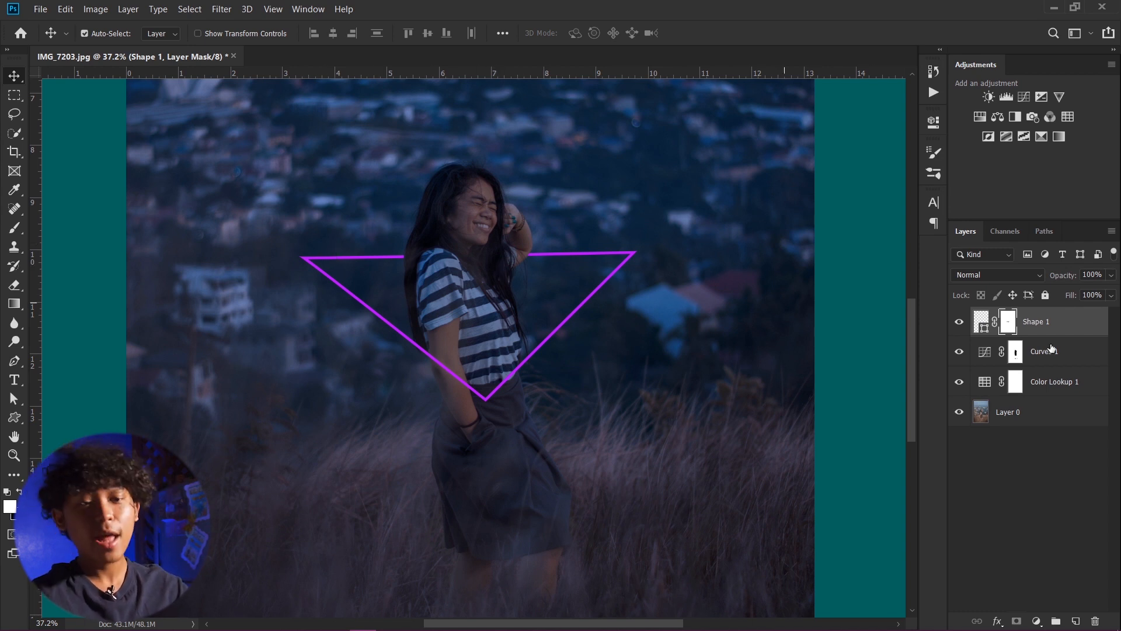
Step: Add an Outer Glow in purple to the Shape 1 triangle and set its opacity to 56%
{"action": "left_click", "coordinate": [1078, 328]}
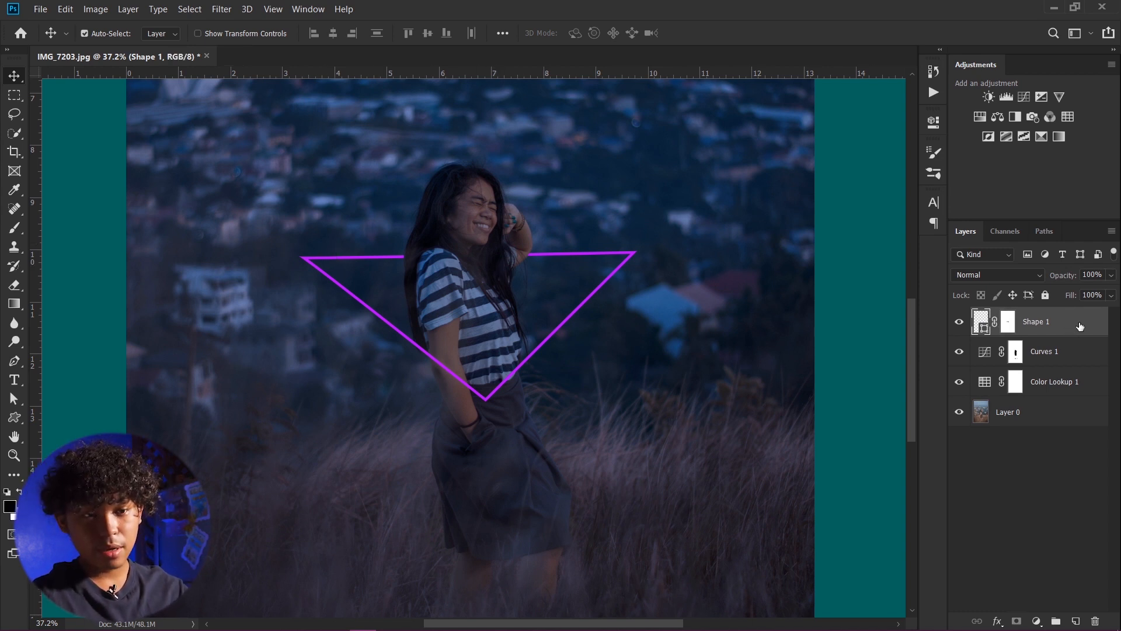
{"action": "double_click", "coordinate": [1080, 326]}
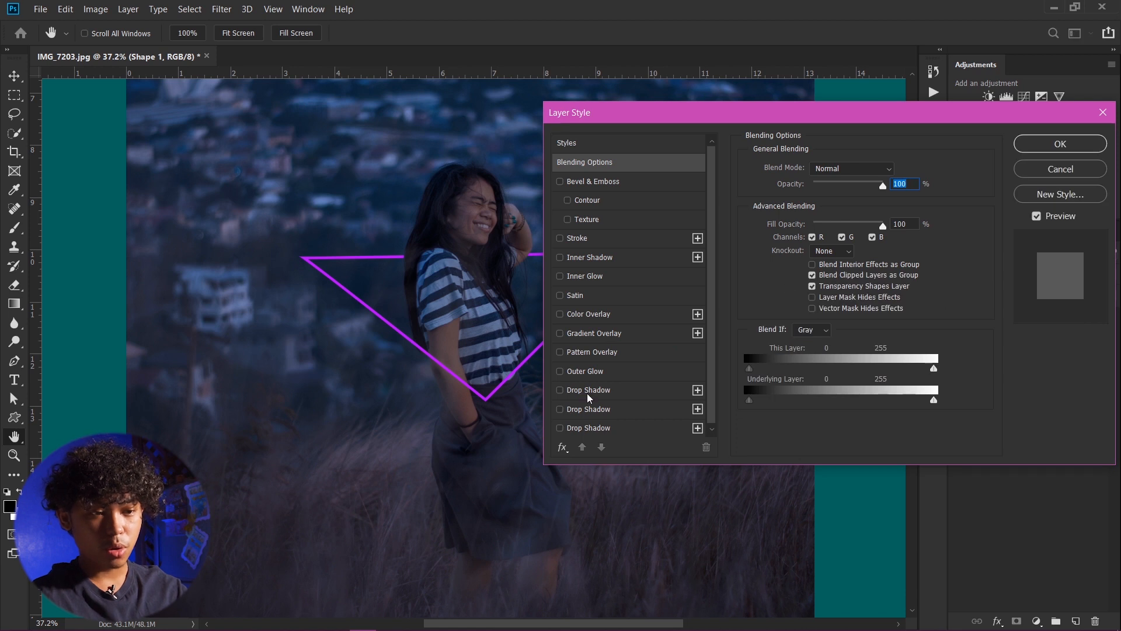
{"action": "left_click", "coordinate": [601, 372]}
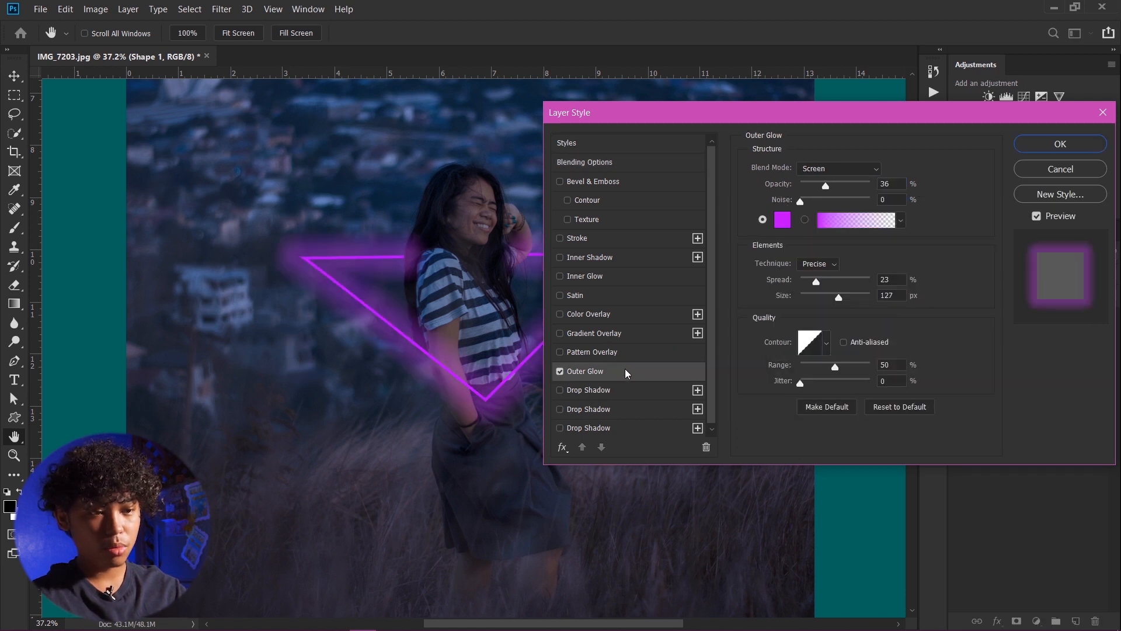
{"action": "mouse_move", "coordinate": [830, 187]}
{"action": "left_mouse_down"}
{"action": "mouse_move", "coordinate": [862, 186]}
{"action": "mouse_move", "coordinate": [843, 187]}
{"action": "left_mouse_up"}
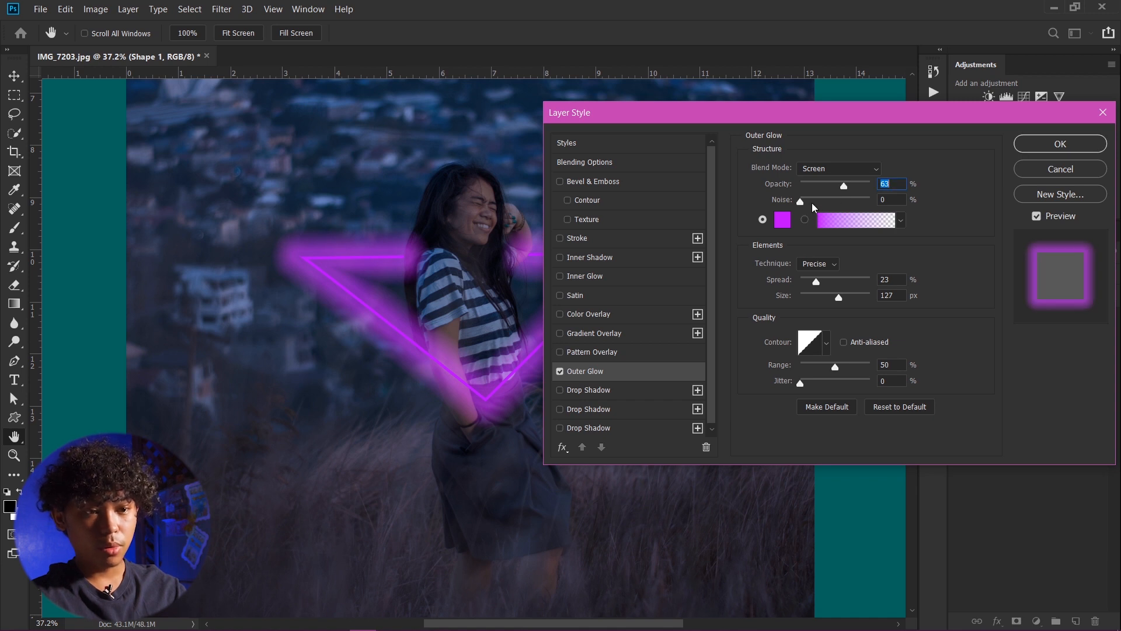
{"action": "left_click_drag", "start_coordinate": [843, 187], "coordinate": [840, 185]}
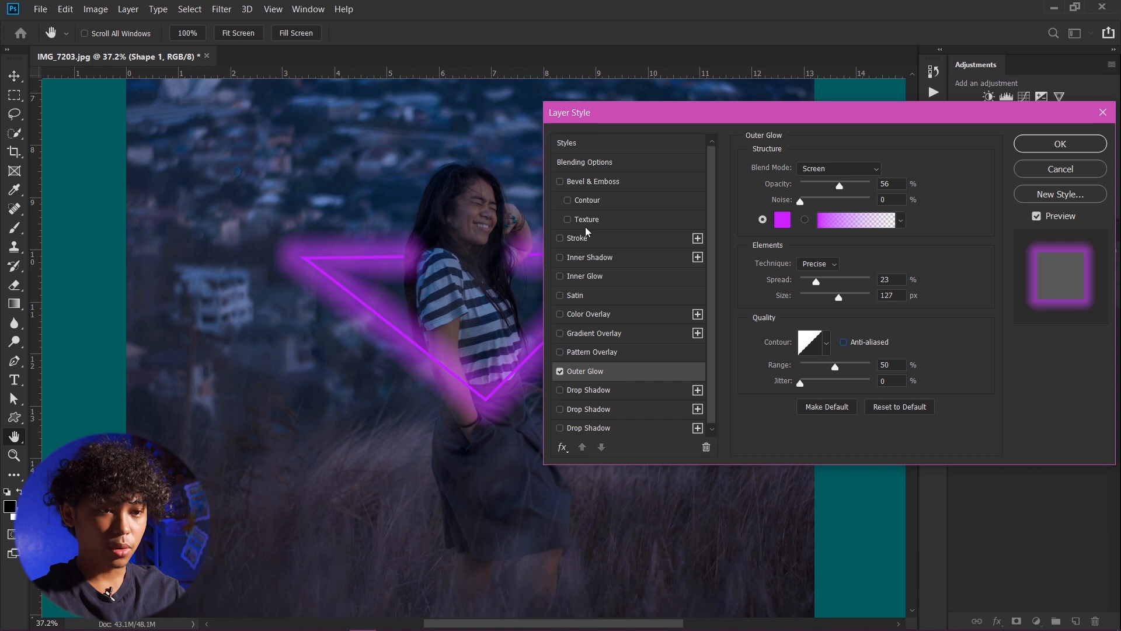
Step: Add an Inner Glow to the Shape 1 triangle and set its opacity to 72%
{"action": "left_click", "coordinate": [600, 280]}
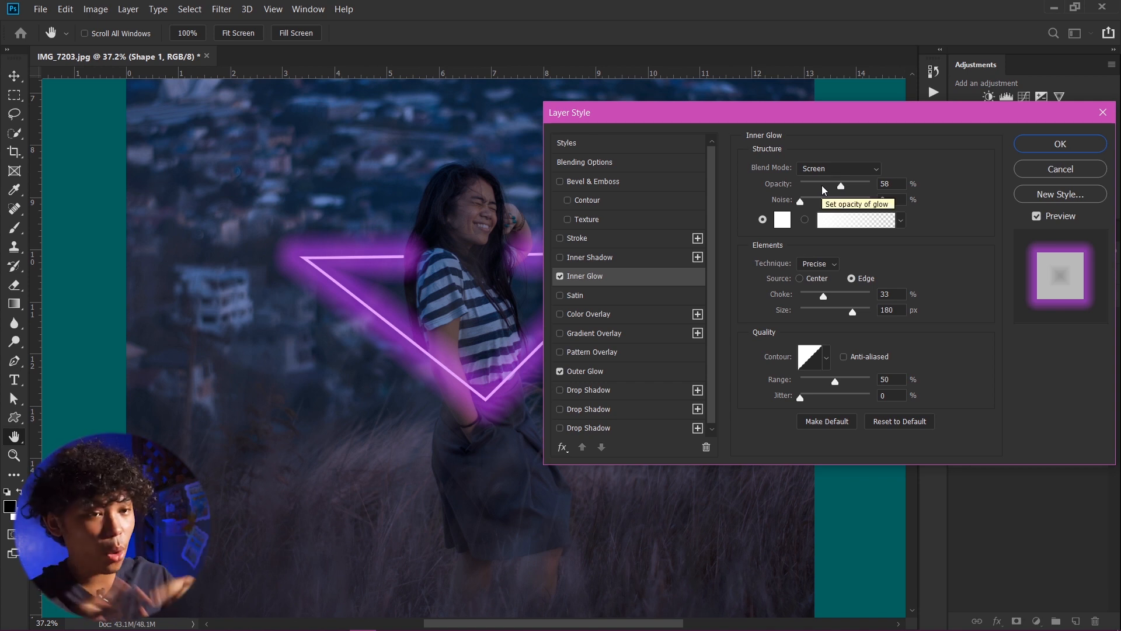
{"action": "left_click_drag", "start_coordinate": [841, 183], "coordinate": [852, 187]}
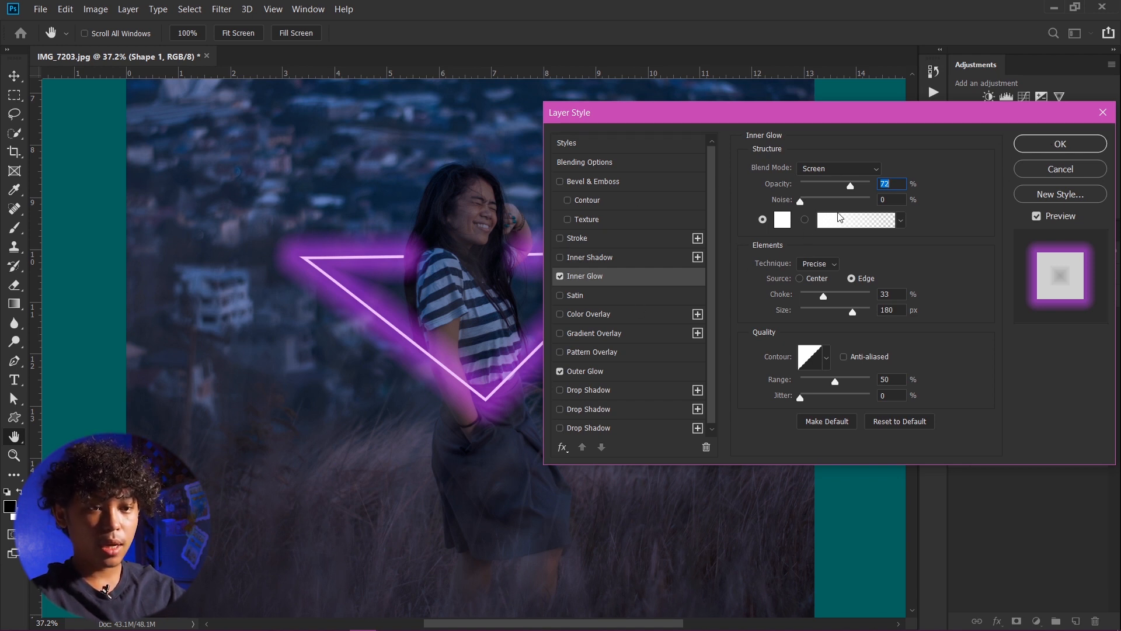
{"action": "left_click_drag", "start_coordinate": [818, 120], "coordinate": [843, 145]}
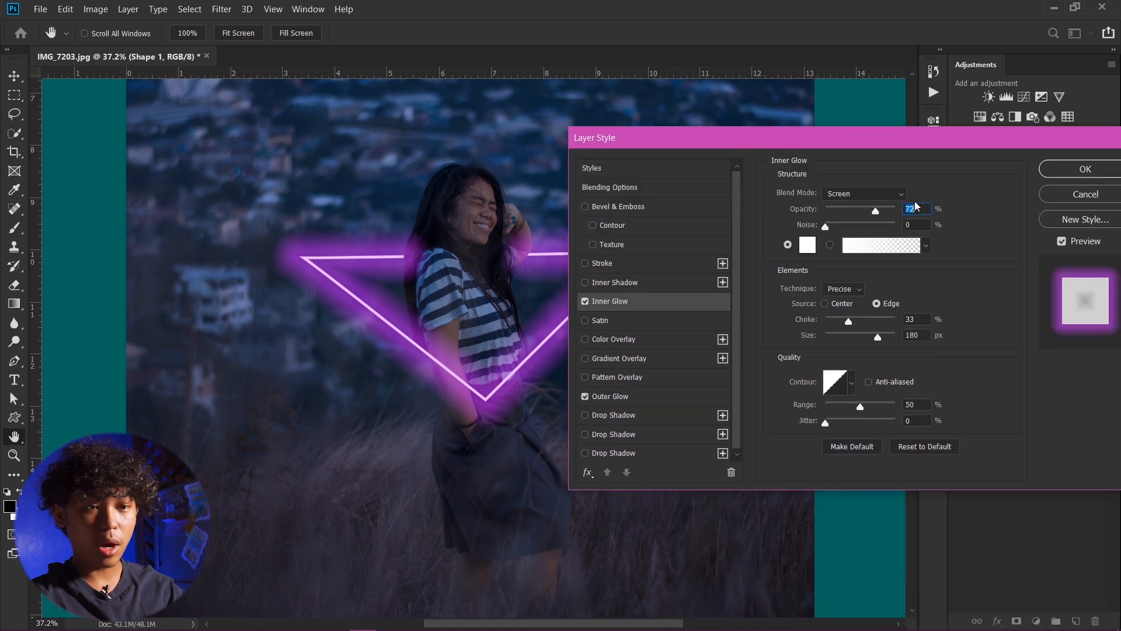
Step: Change the Inner Glow color from white to a light pinkish purple and apply the layer style to Shape 1
{"action": "left_click", "coordinate": [809, 245]}
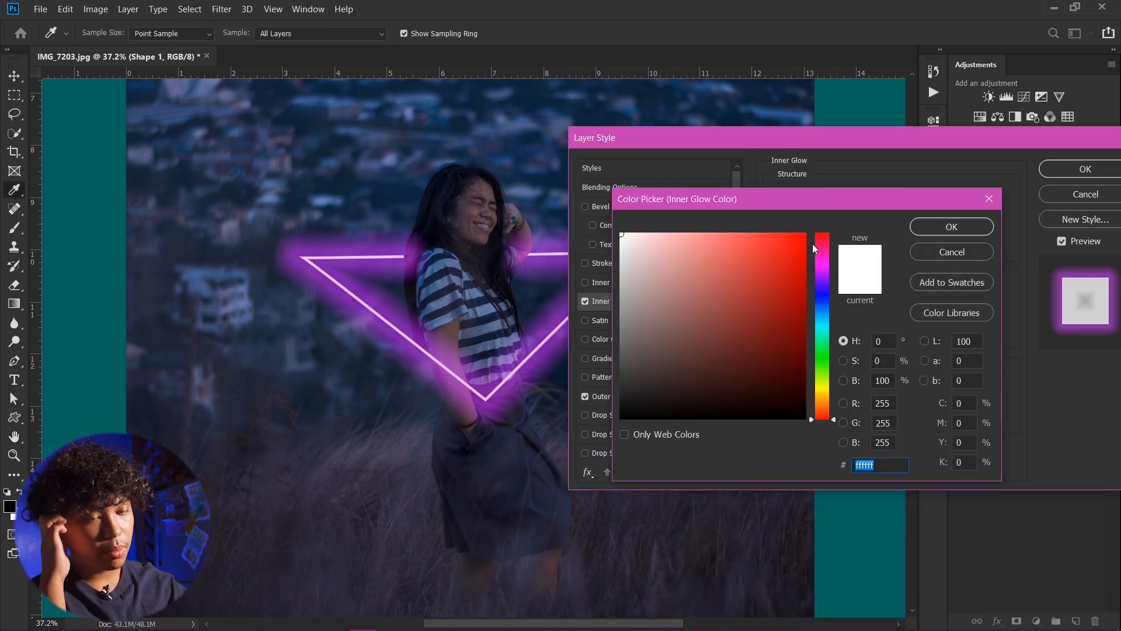
{"action": "left_click_drag", "start_coordinate": [824, 273], "coordinate": [825, 266]}
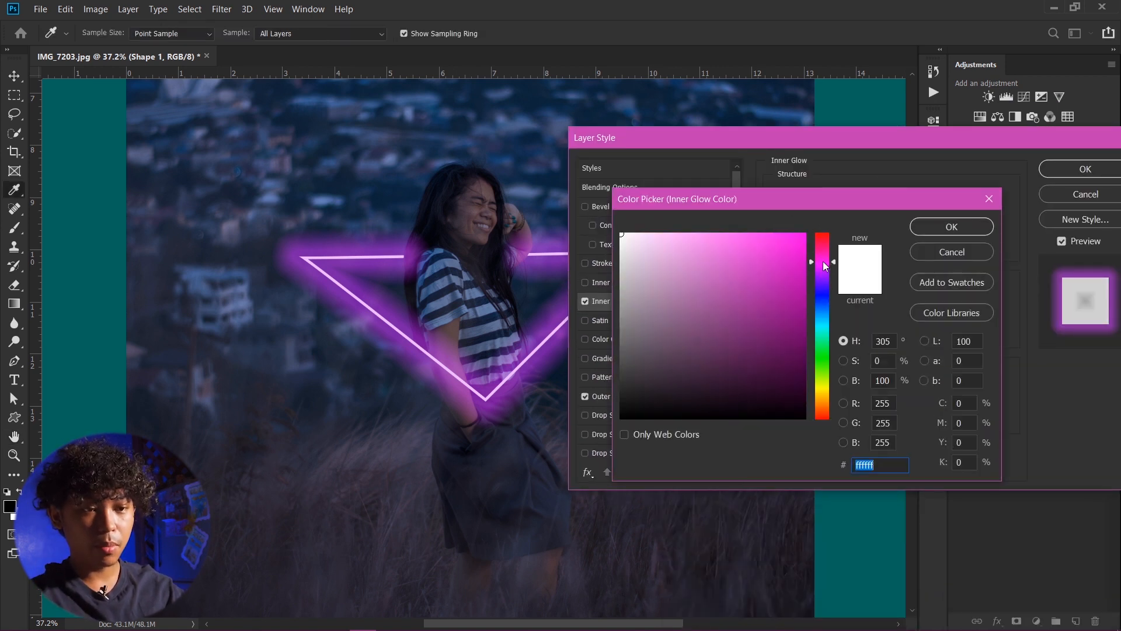
{"action": "left_click", "coordinate": [823, 269]}
{"action": "left_click", "coordinate": [734, 233]}
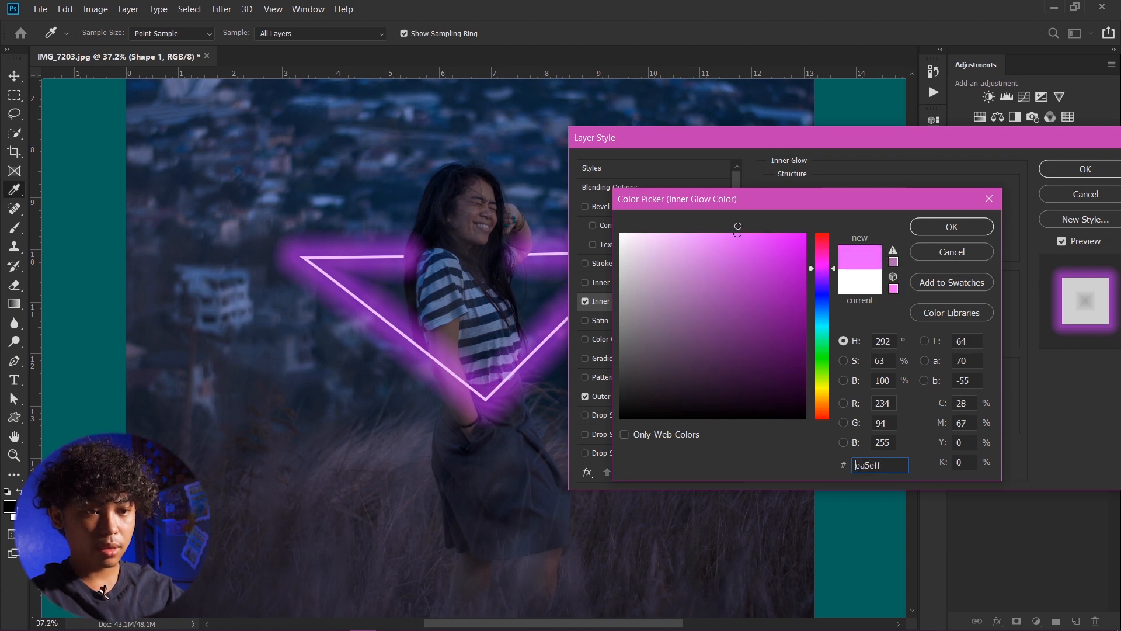
{"action": "left_click_drag", "start_coordinate": [723, 229], "coordinate": [685, 231]}
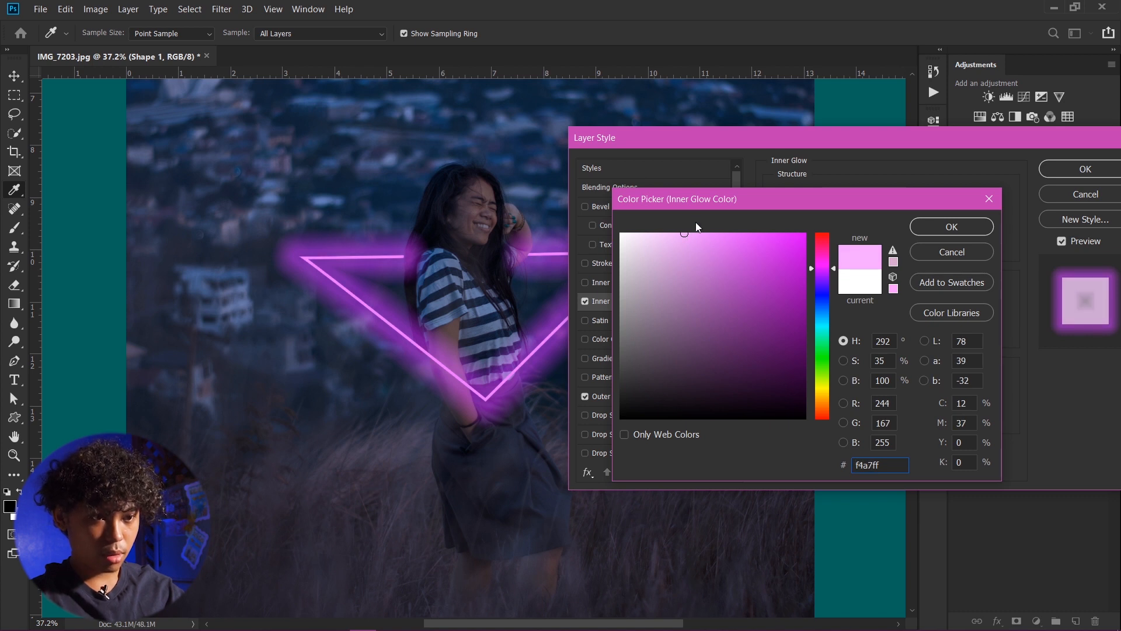
{"action": "left_click_drag", "start_coordinate": [707, 197], "coordinate": [724, 197]}
{"action": "left_click_drag", "start_coordinate": [696, 231], "coordinate": [691, 228]}
{"action": "left_click_drag", "start_coordinate": [860, 207], "coordinate": [826, 204]}
{"action": "left_click", "coordinate": [933, 228]}
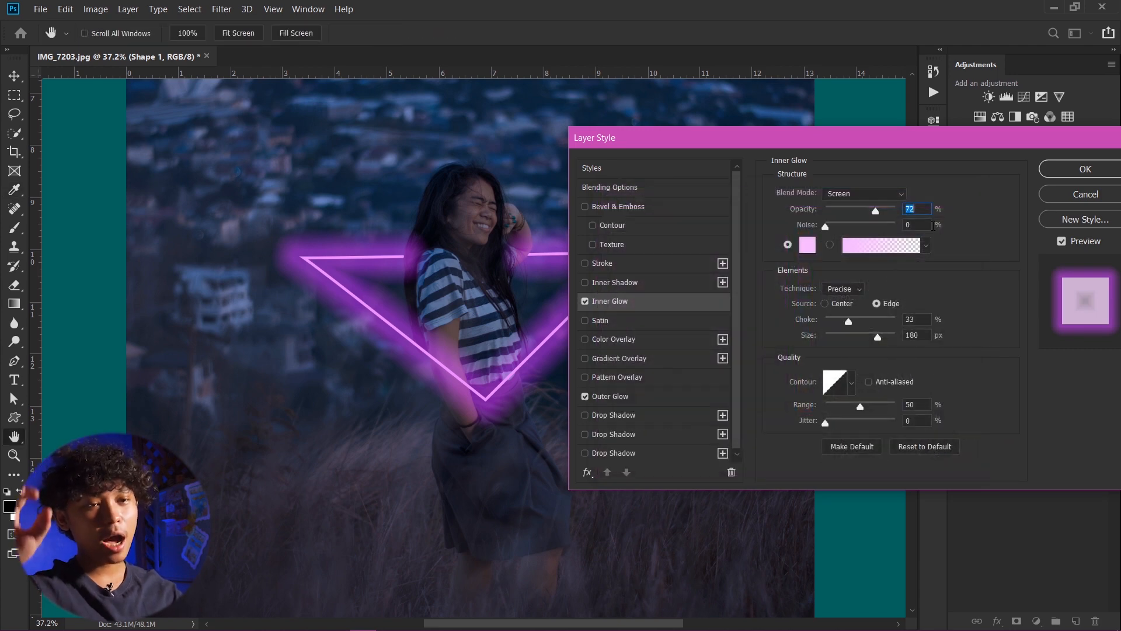
{"action": "left_click_drag", "start_coordinate": [914, 138], "coordinate": [661, 131]}
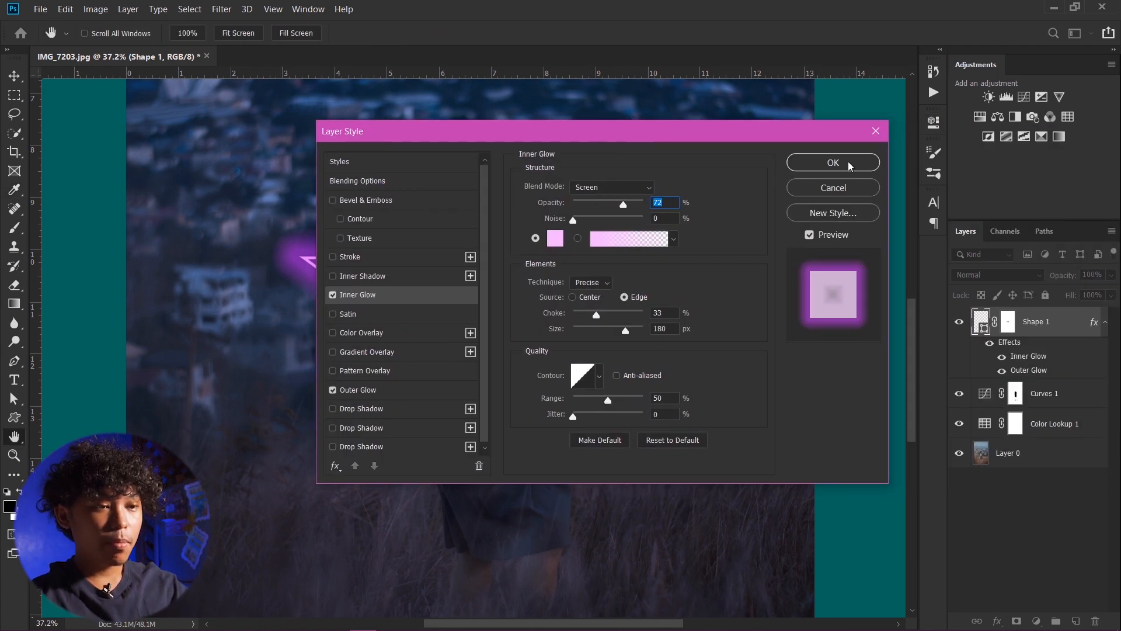
{"action": "left_click", "coordinate": [833, 163]}
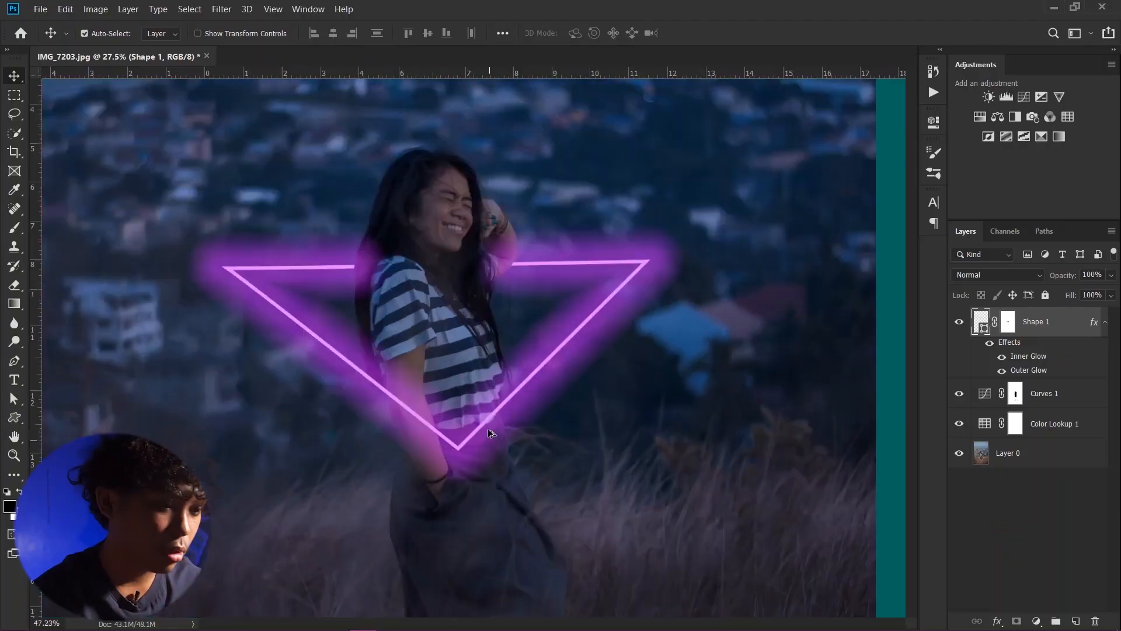
Step: Examine the triangle's glow around the woman, both close up and with the whole photo in view
{"action": "left_click_drag", "start_coordinate": [488, 429], "coordinate": [506, 354]}
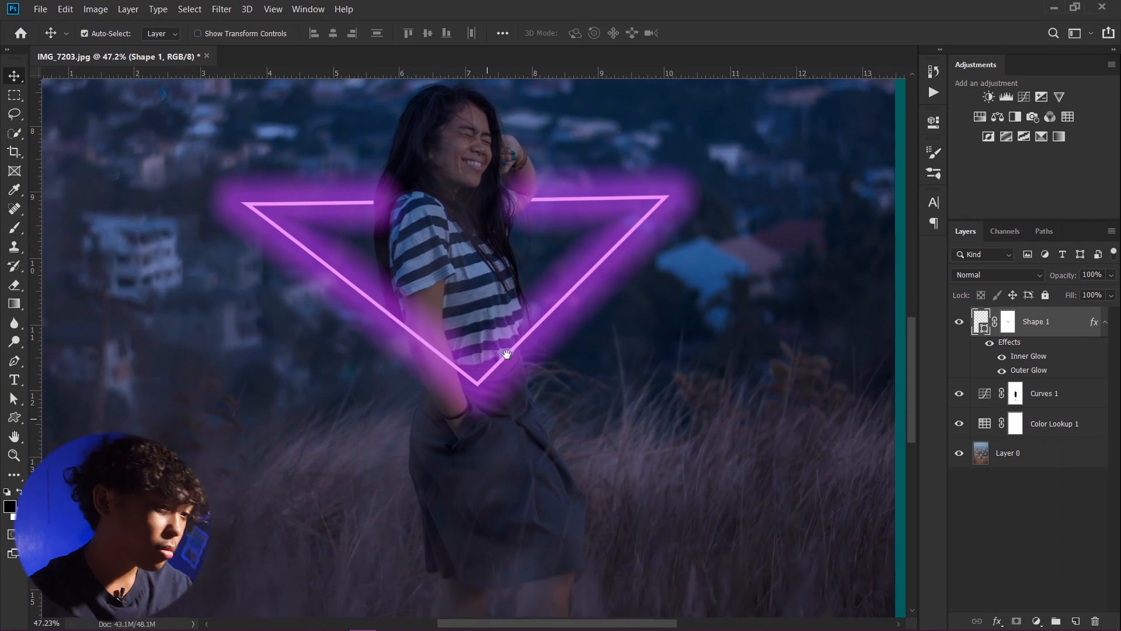
{"action": "scroll", "coordinate": [507, 327], "scroll_direction": "down", "scroll_amount": 2}
{"action": "scroll", "coordinate": [506, 296], "scroll_direction": "up", "scroll_amount": 3}
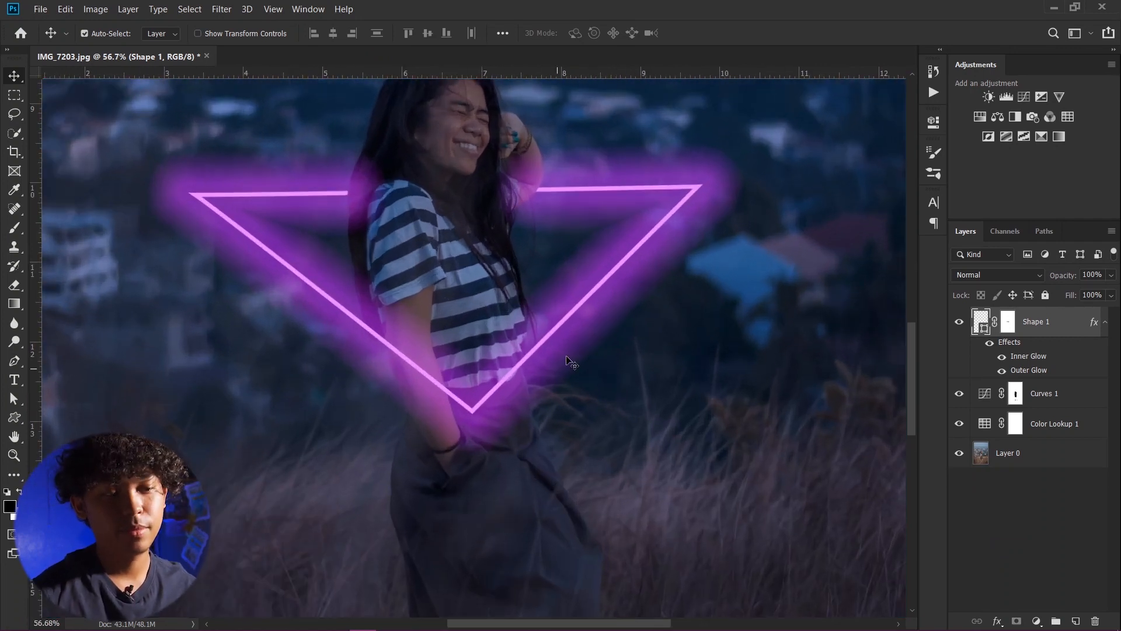
{"action": "scroll", "coordinate": [534, 365], "scroll_direction": "down", "scroll_amount": 5}
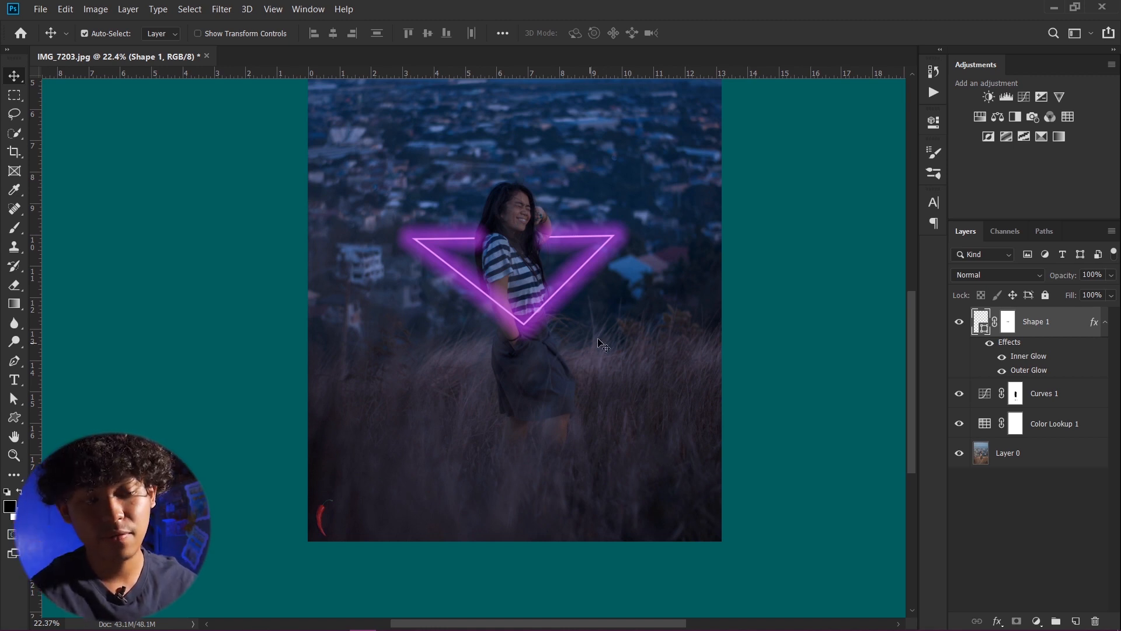
{"action": "scroll", "coordinate": [554, 359], "scroll_direction": "down", "scroll_amount": 1}
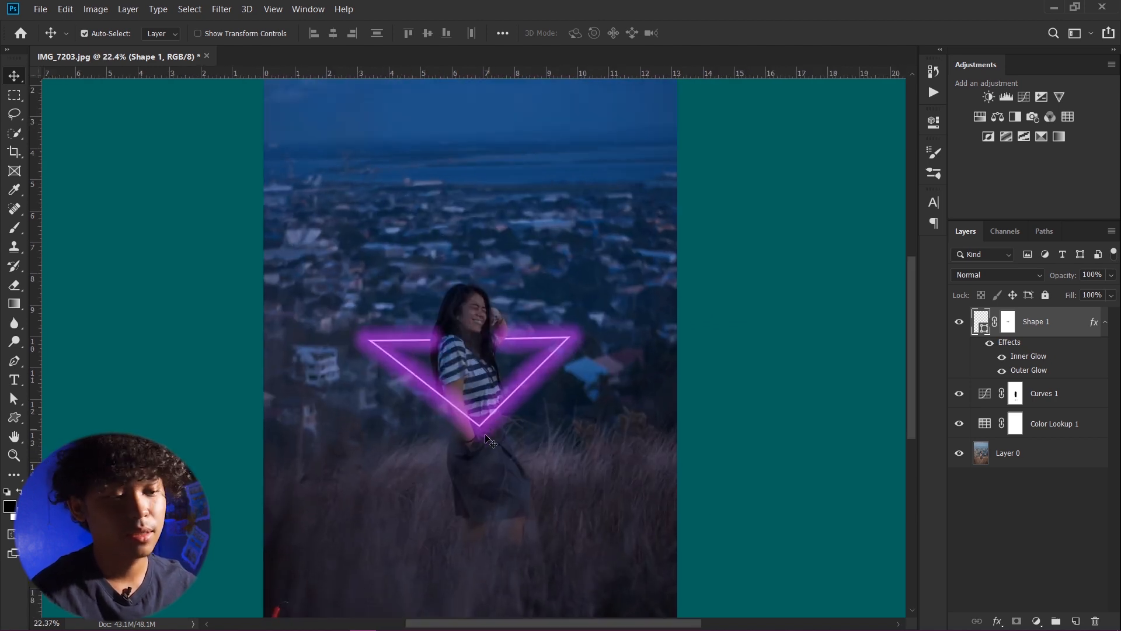
{"action": "left_click_drag", "start_coordinate": [496, 321], "coordinate": [521, 245]}
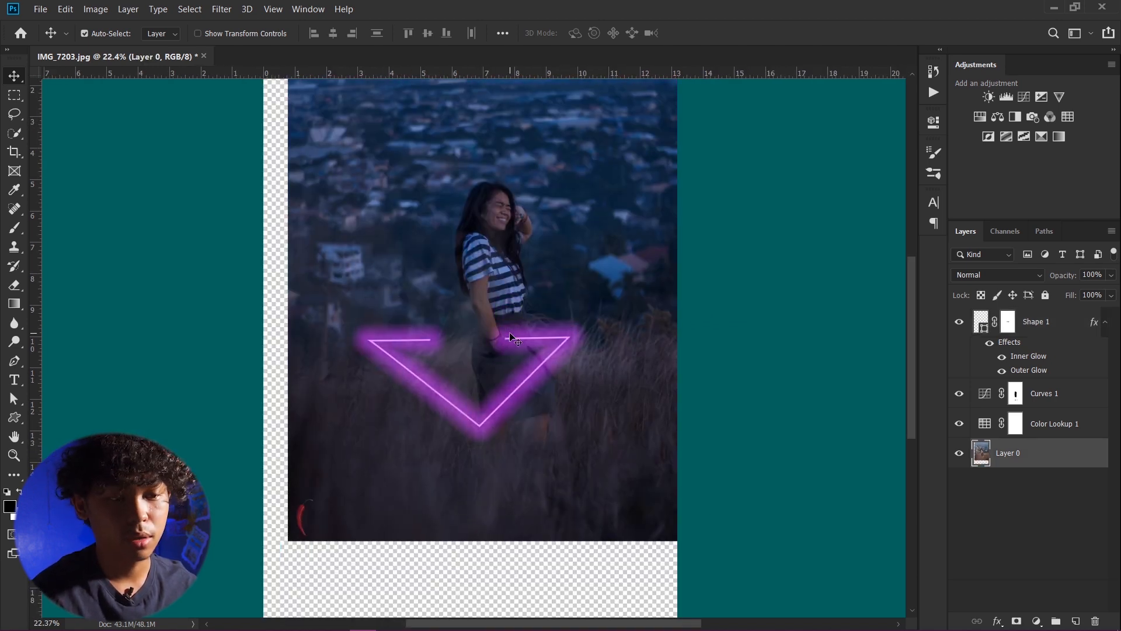
{"action": "key", "text": "ctrl+z"}
{"action": "left_click_drag", "start_coordinate": [487, 404], "coordinate": [518, 345]}
{"action": "scroll", "coordinate": [491, 469], "scroll_direction": "down", "scroll_amount": 1}
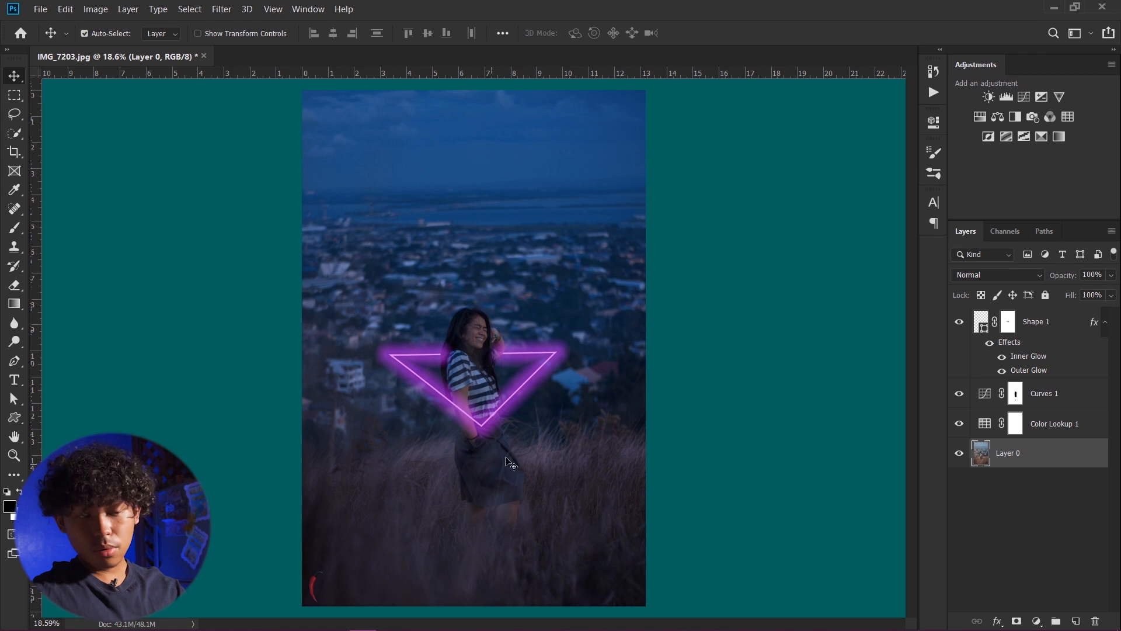
{"action": "scroll", "coordinate": [512, 462], "scroll_direction": "down", "scroll_amount": 2}
{"action": "scroll", "coordinate": [345, 456], "scroll_direction": "up", "scroll_amount": 2}
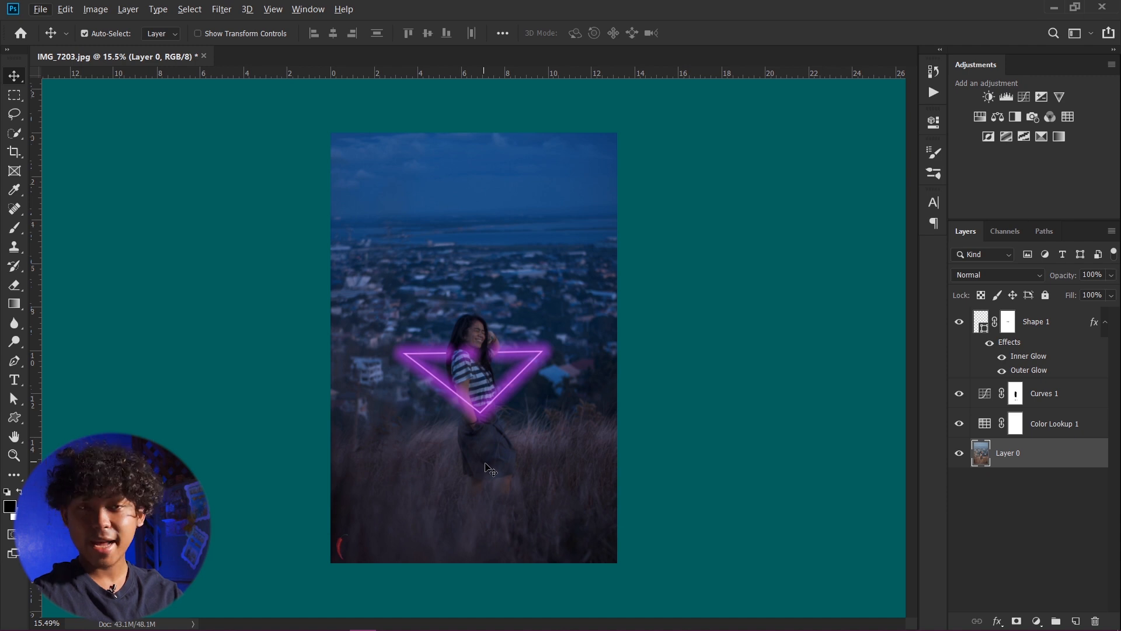
{"action": "scroll", "coordinate": [497, 432], "scroll_direction": "up", "scroll_amount": 2}
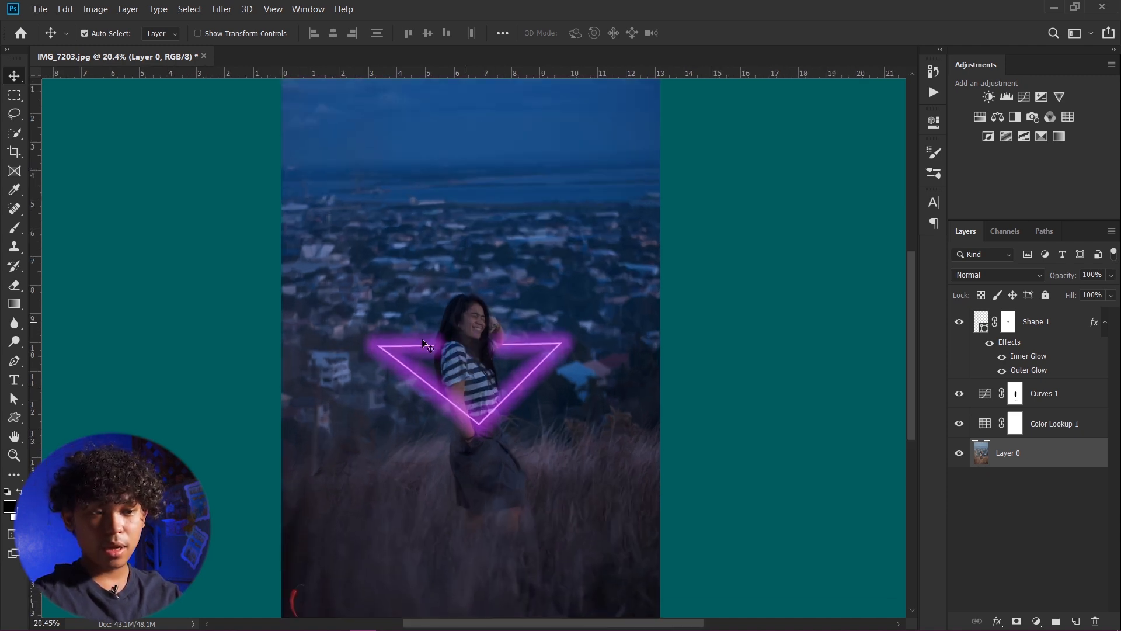
{"action": "scroll", "coordinate": [496, 491], "scroll_direction": "down", "scroll_amount": 1}
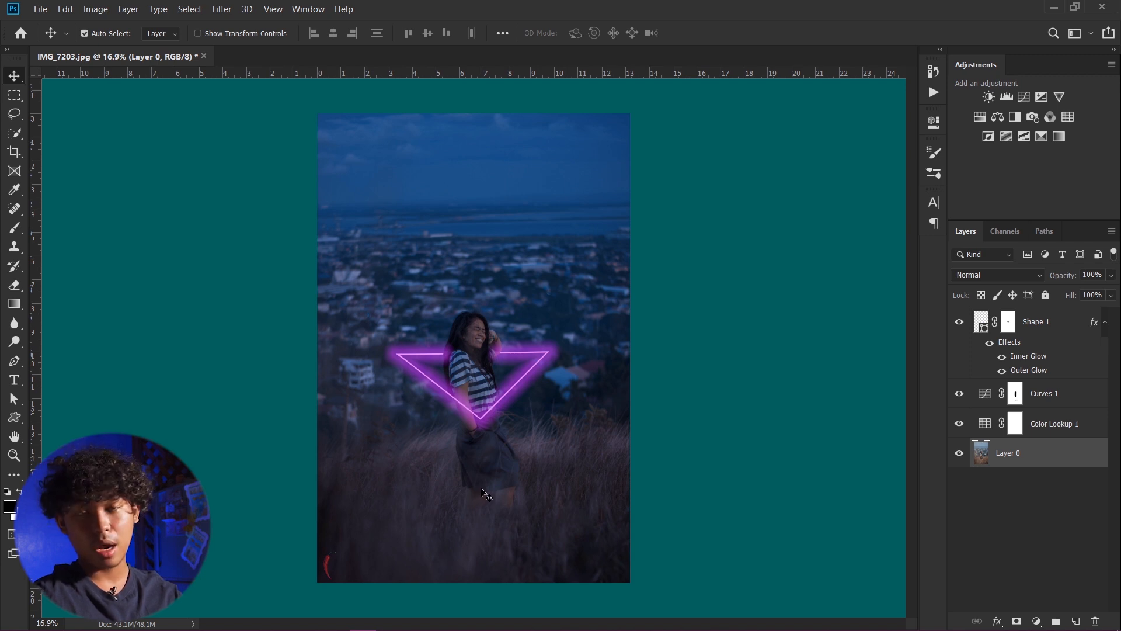
{"action": "scroll", "coordinate": [504, 476], "scroll_direction": "up", "scroll_amount": 2}
{"action": "left_click_drag", "start_coordinate": [474, 513], "coordinate": [483, 445]}
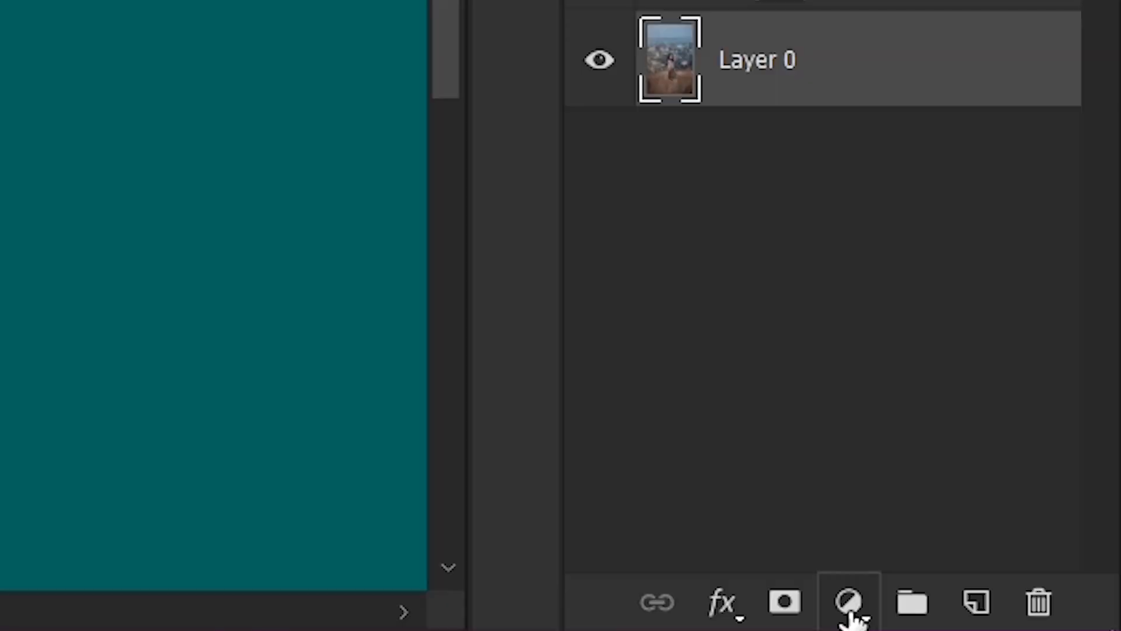
Step: Add a Gradient Map adjustment layer above Layer 0 and place its gradient's white color stop at 99%
{"action": "left_click", "coordinate": [1037, 622]}
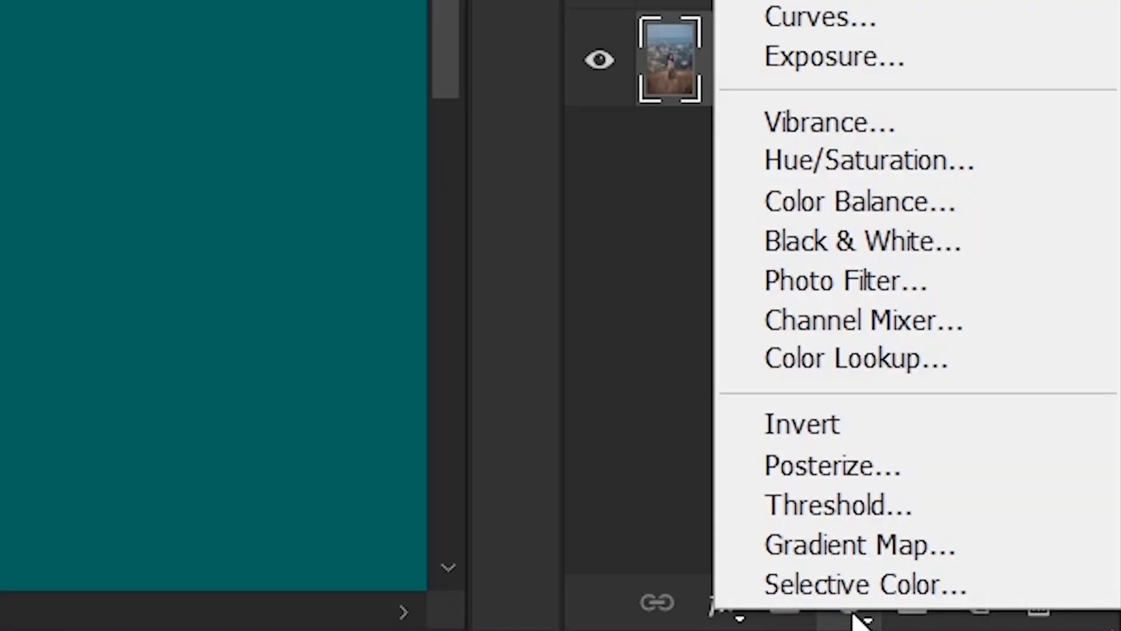
{"action": "left_click", "coordinate": [866, 548]}
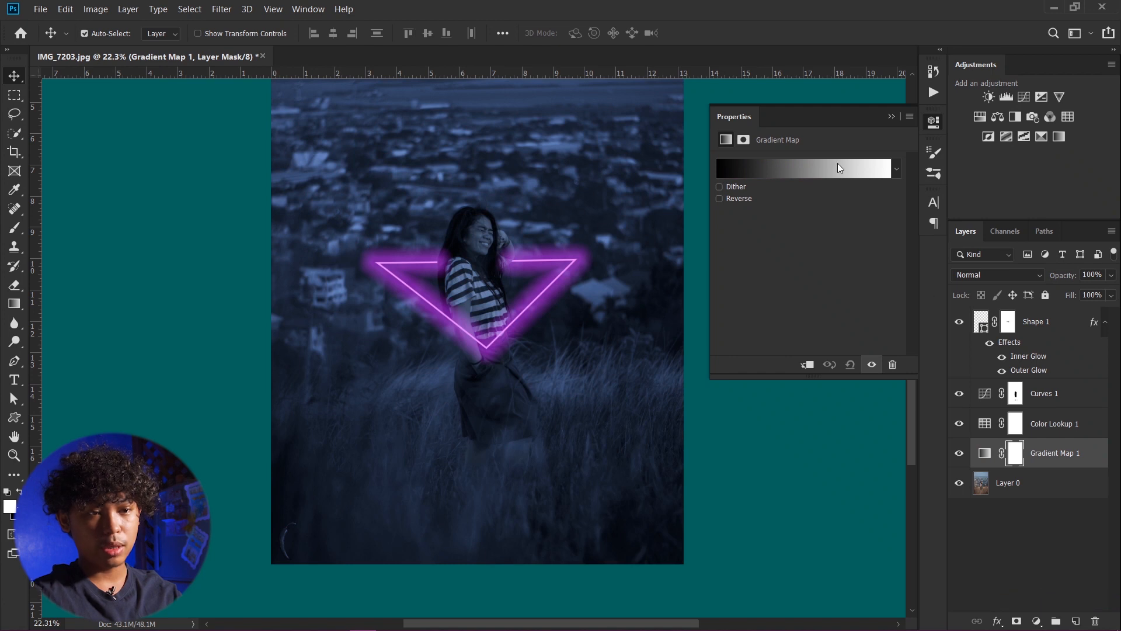
{"action": "left_click", "coordinate": [860, 170]}
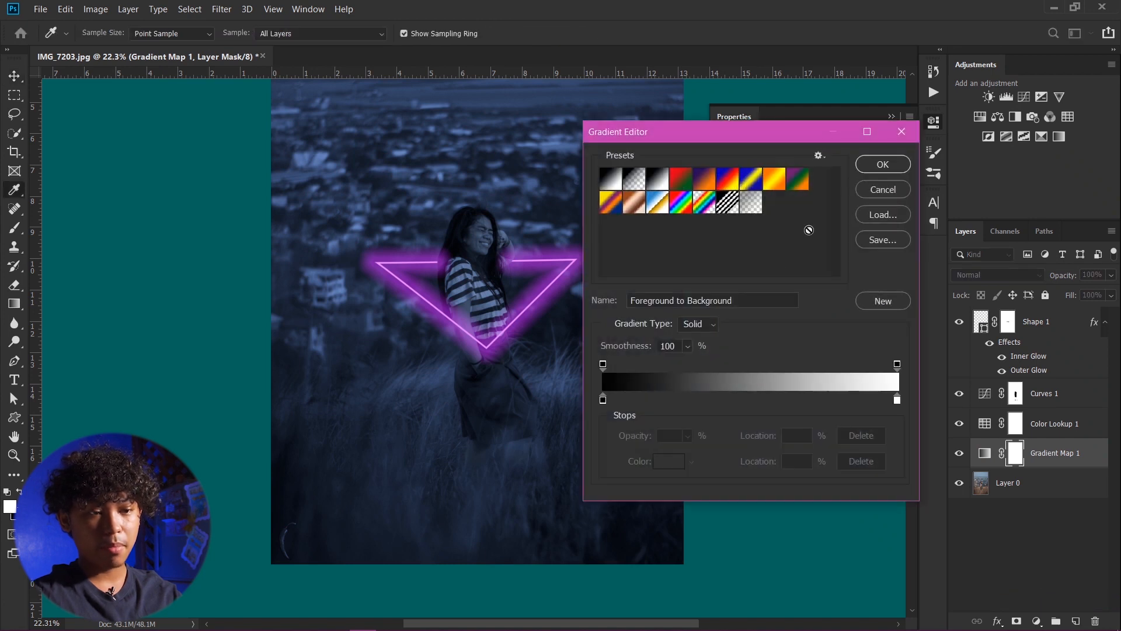
{"action": "left_click", "coordinate": [604, 401]}
{"action": "left_click", "coordinate": [897, 400]}
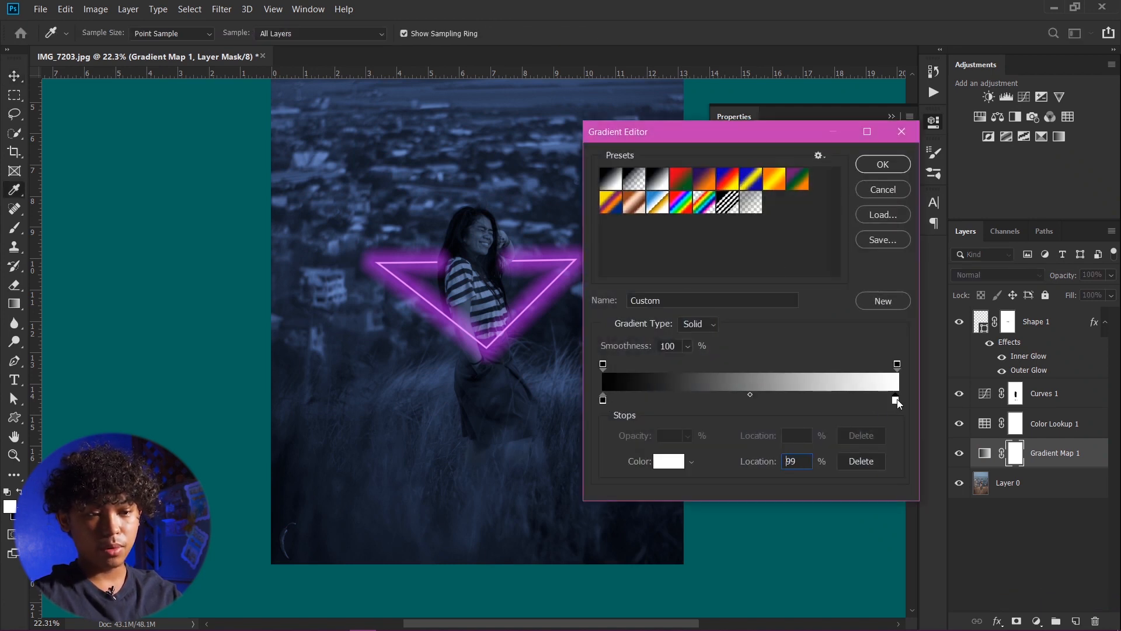
Step: Try a light pink, ffaef3, as the color of the gradient's white end stop
{"action": "left_click", "coordinate": [668, 461]}
{"action": "mouse_move", "coordinate": [808, 298]}
{"action": "left_mouse_down"}
{"action": "mouse_move", "coordinate": [816, 267]}
{"action": "mouse_move", "coordinate": [796, 212]}
{"action": "mouse_move", "coordinate": [756, 236]}
{"action": "mouse_move", "coordinate": [673, 218]}
{"action": "left_mouse_up"}
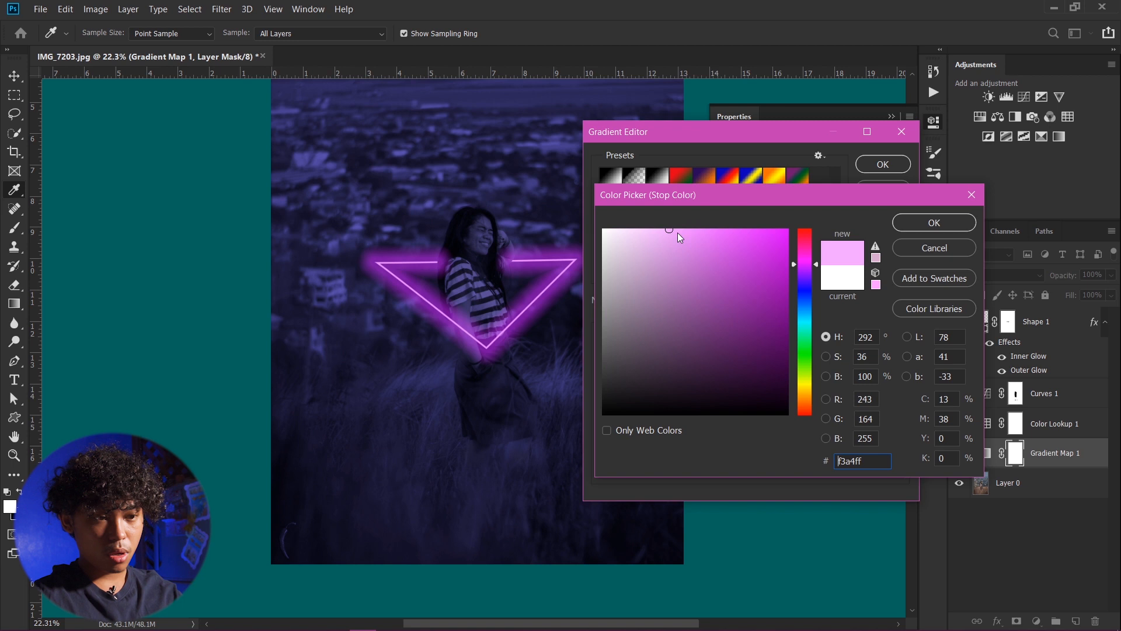
{"action": "left_click_drag", "start_coordinate": [801, 271], "coordinate": [806, 263]}
{"action": "left_click", "coordinate": [807, 262]}
{"action": "left_click_drag", "start_coordinate": [808, 256], "coordinate": [812, 260]}
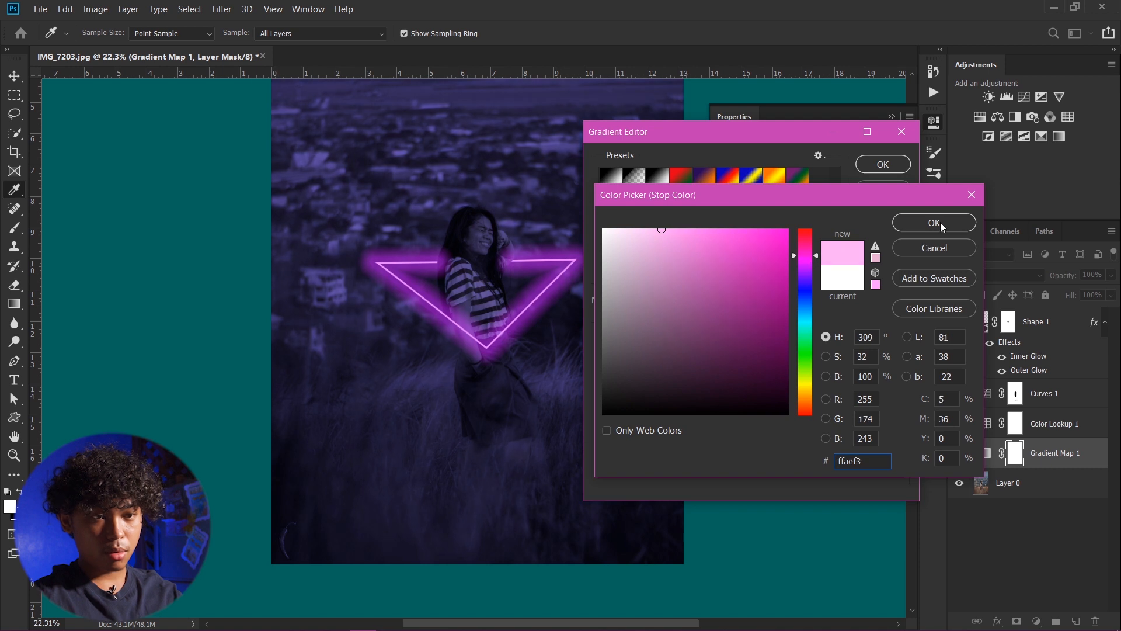
{"action": "left_click", "coordinate": [934, 223]}
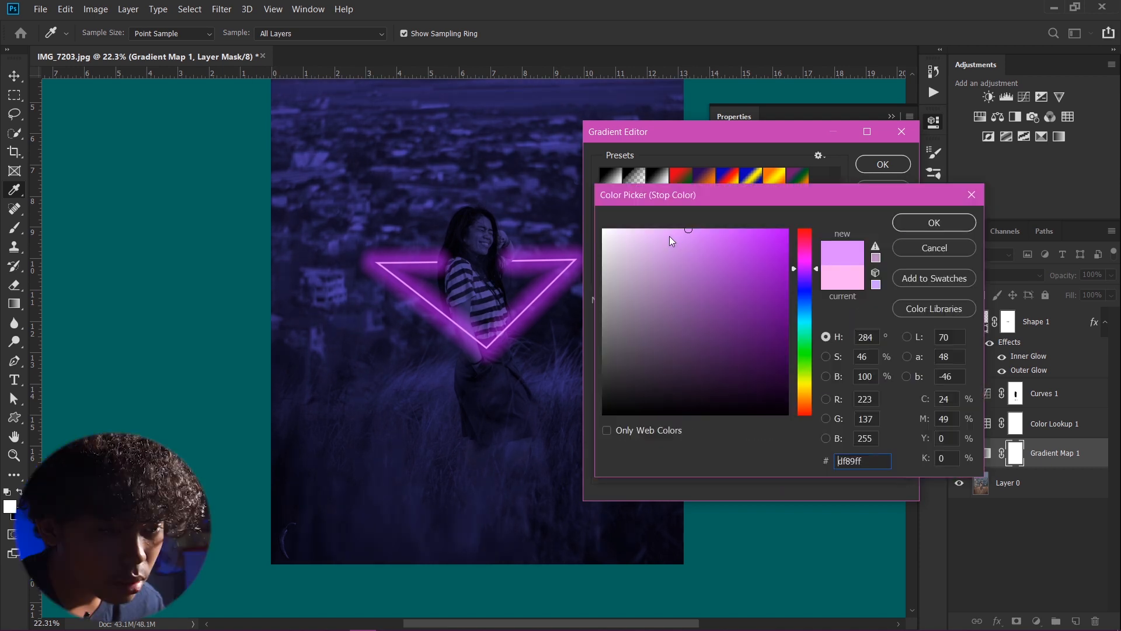
Step: Set the gradient's end stop to a light purple and apply the black-to-purple gradient to the Gradient Map
{"action": "left_click_drag", "start_coordinate": [671, 239], "coordinate": [666, 219]}
{"action": "left_click", "coordinate": [694, 228]}
{"action": "left_click", "coordinate": [892, 220]}
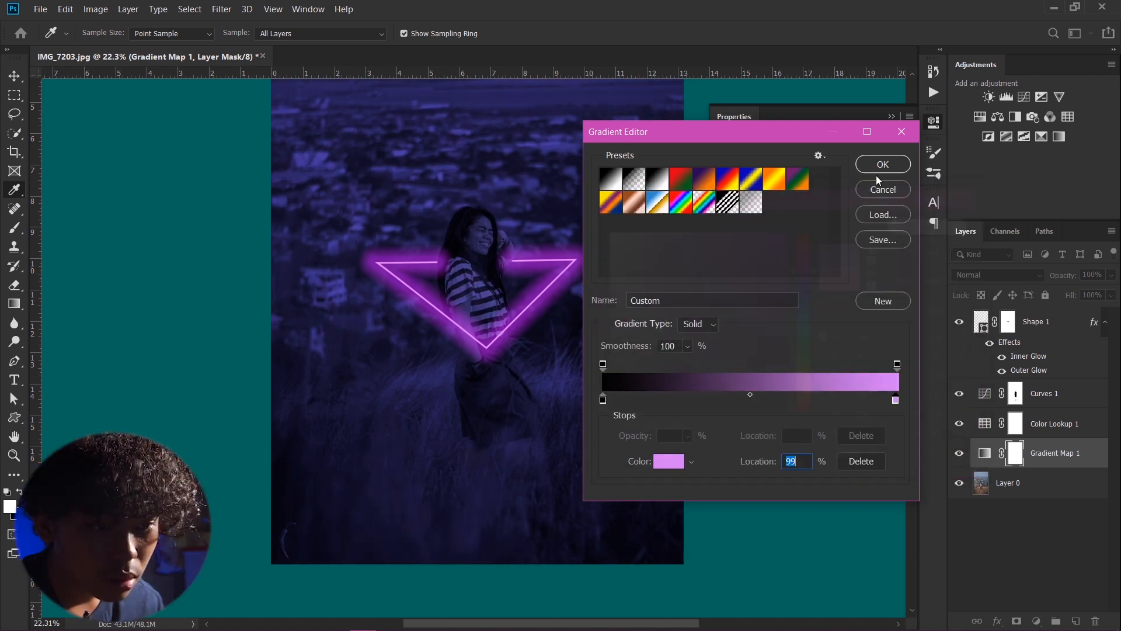
{"action": "left_click", "coordinate": [871, 166]}
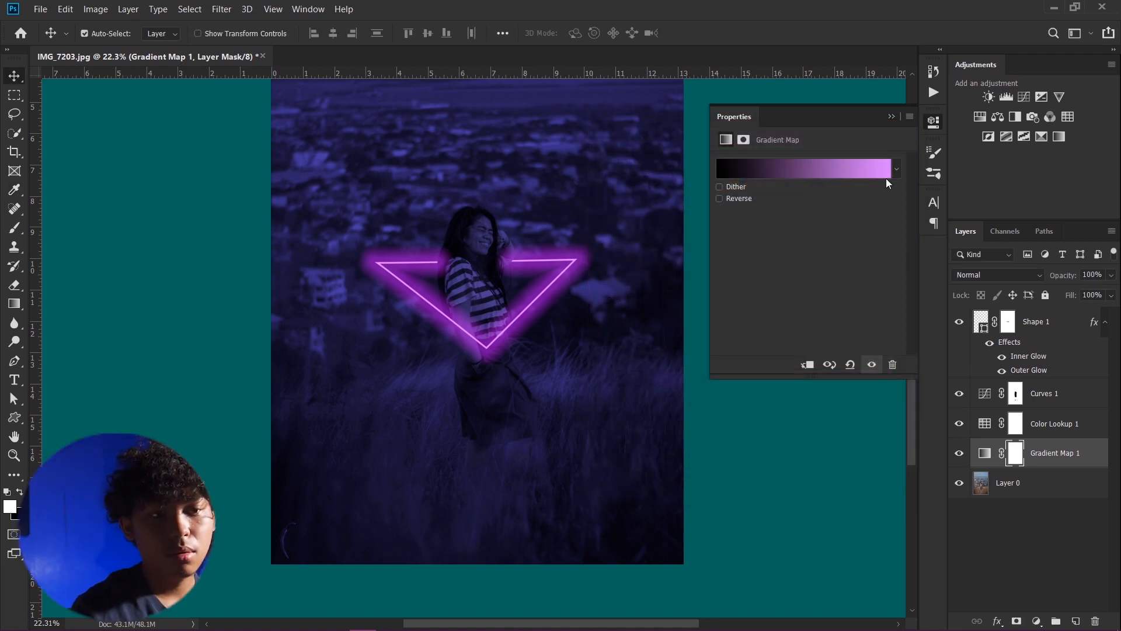
{"action": "left_click", "coordinate": [891, 116]}
Step: Compare the Gradient Map 1 layer below Color Lookup 1 and above Curves 1, leaving it directly above Curves 1
{"action": "left_click_drag", "start_coordinate": [1051, 452], "coordinate": [1050, 380]}
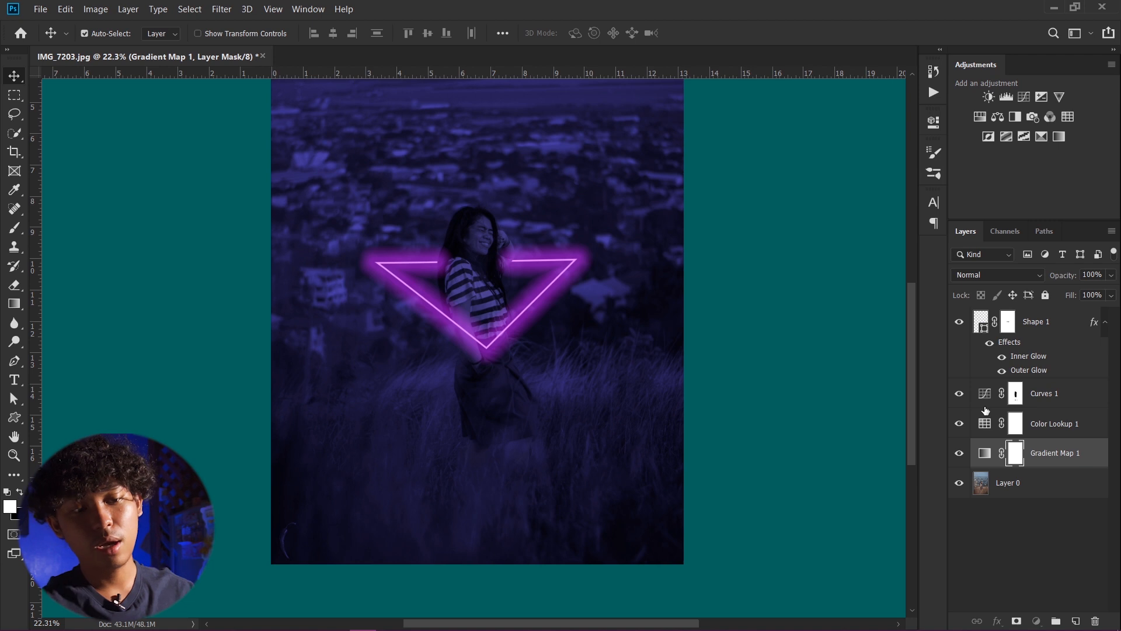
{"action": "left_click", "coordinate": [960, 425]}
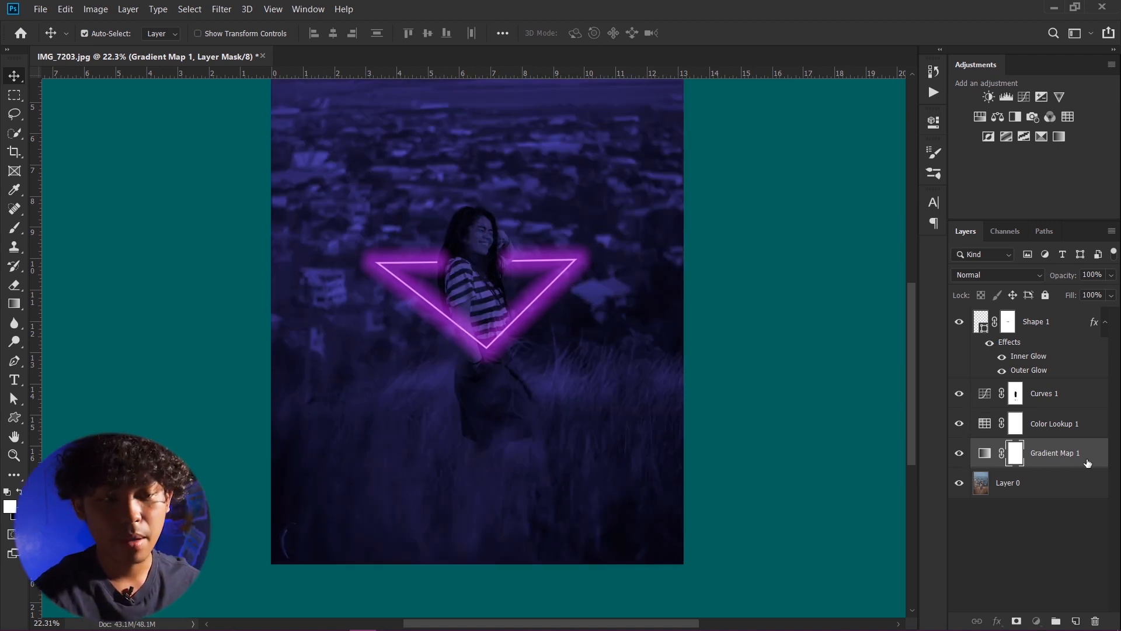
{"action": "left_click_drag", "start_coordinate": [1073, 390], "coordinate": [1074, 387]}
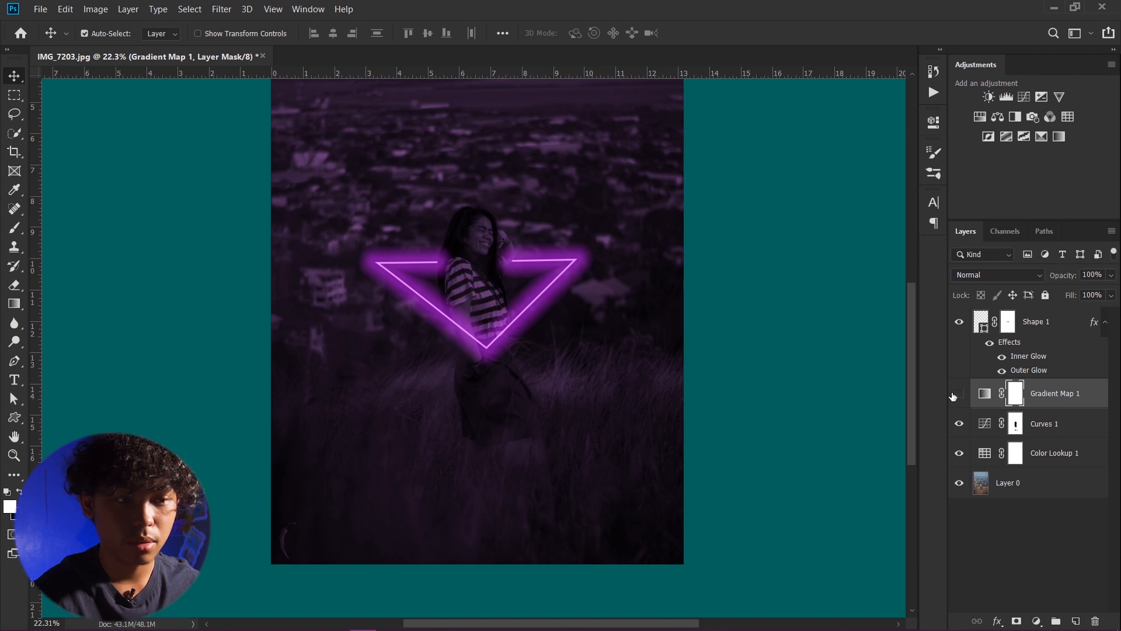
{"action": "scroll", "coordinate": [541, 296], "scroll_direction": "down", "scroll_amount": 4}
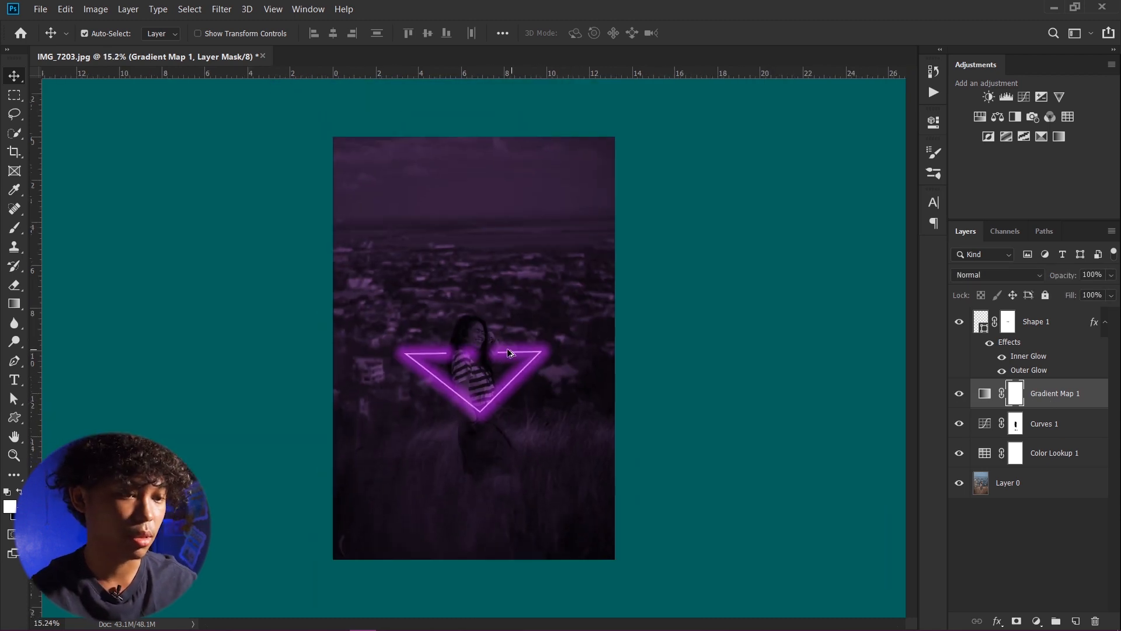
{"action": "scroll", "coordinate": [511, 354], "scroll_direction": "up", "scroll_amount": 4}
{"action": "left_click_drag", "start_coordinate": [1059, 399], "coordinate": [1057, 461]}
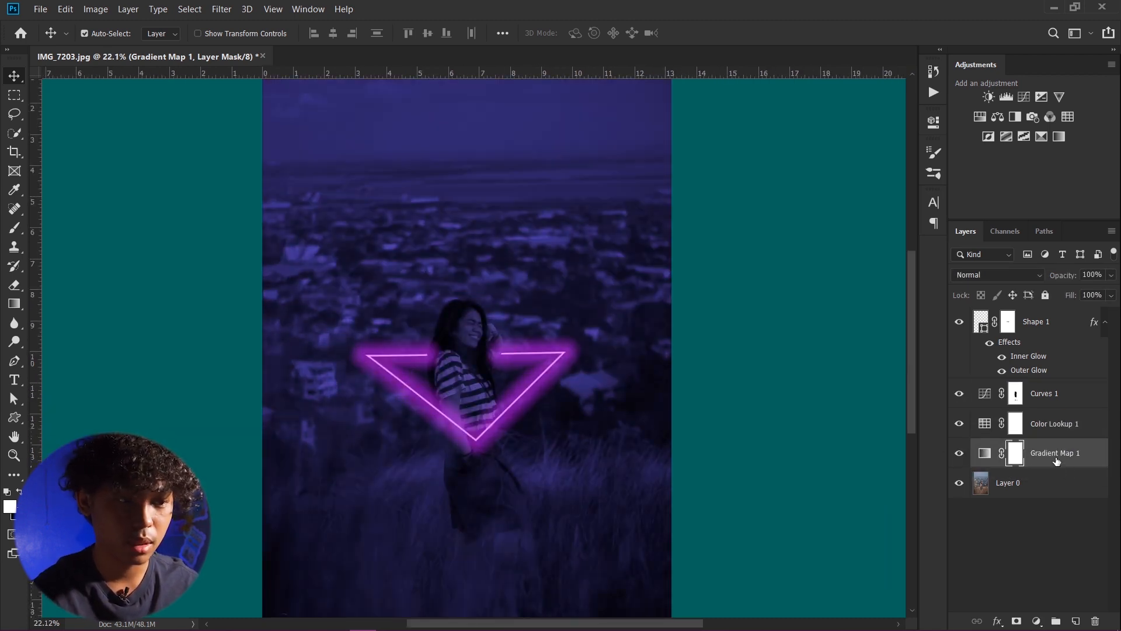
{"action": "scroll", "coordinate": [584, 366], "scroll_direction": "up", "scroll_amount": 2}
{"action": "scroll", "coordinate": [578, 364], "scroll_direction": "down", "scroll_amount": 2}
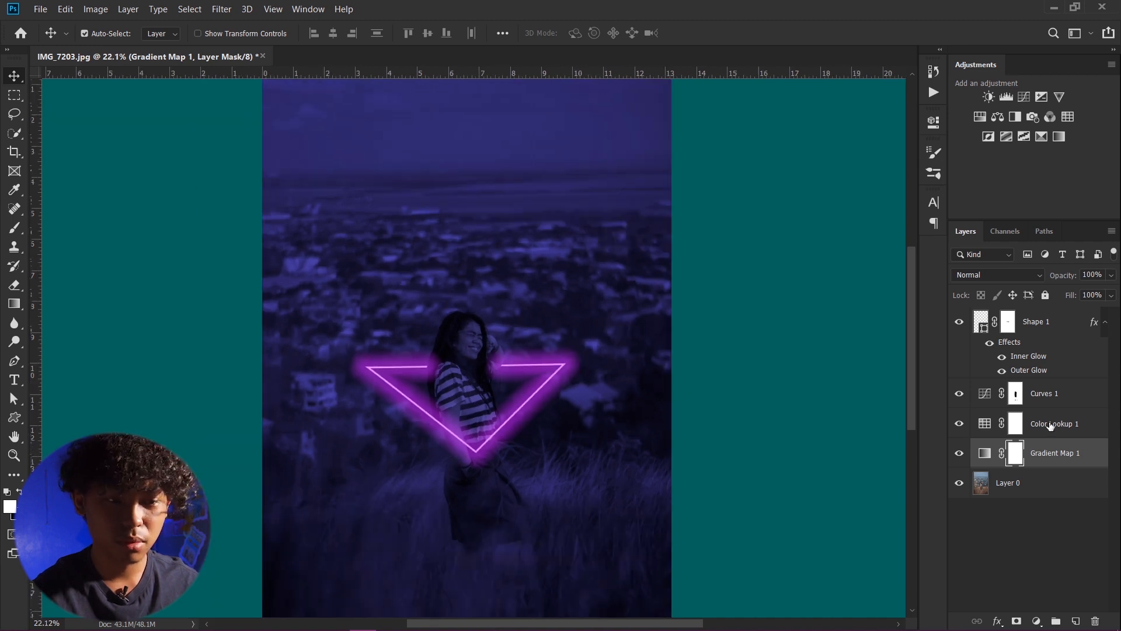
{"action": "left_click_drag", "start_coordinate": [1059, 450], "coordinate": [1057, 386]}
Step: Change the end stop of the Gradient Map 1 gradient to the more saturated purple df5fff
{"action": "double_click", "coordinate": [984, 393]}
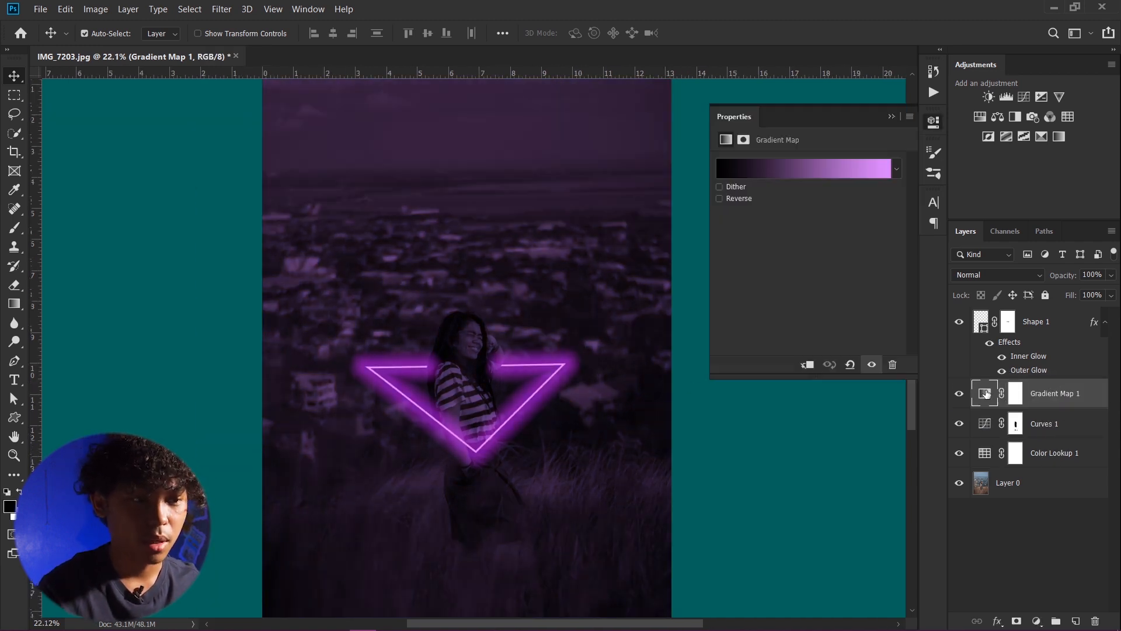
{"action": "left_click", "coordinate": [887, 172]}
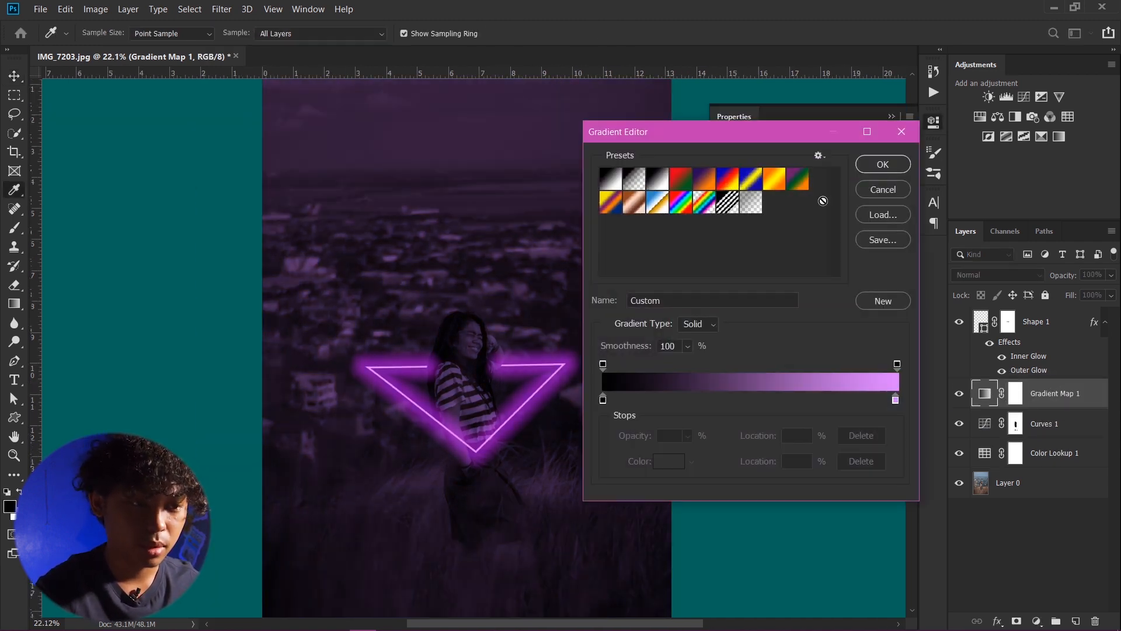
{"action": "left_click", "coordinate": [895, 401]}
{"action": "left_click", "coordinate": [663, 464]}
{"action": "left_click_drag", "start_coordinate": [746, 279], "coordinate": [741, 221]}
{"action": "left_click_drag", "start_coordinate": [810, 269], "coordinate": [806, 266]}
{"action": "left_click", "coordinate": [719, 229]}
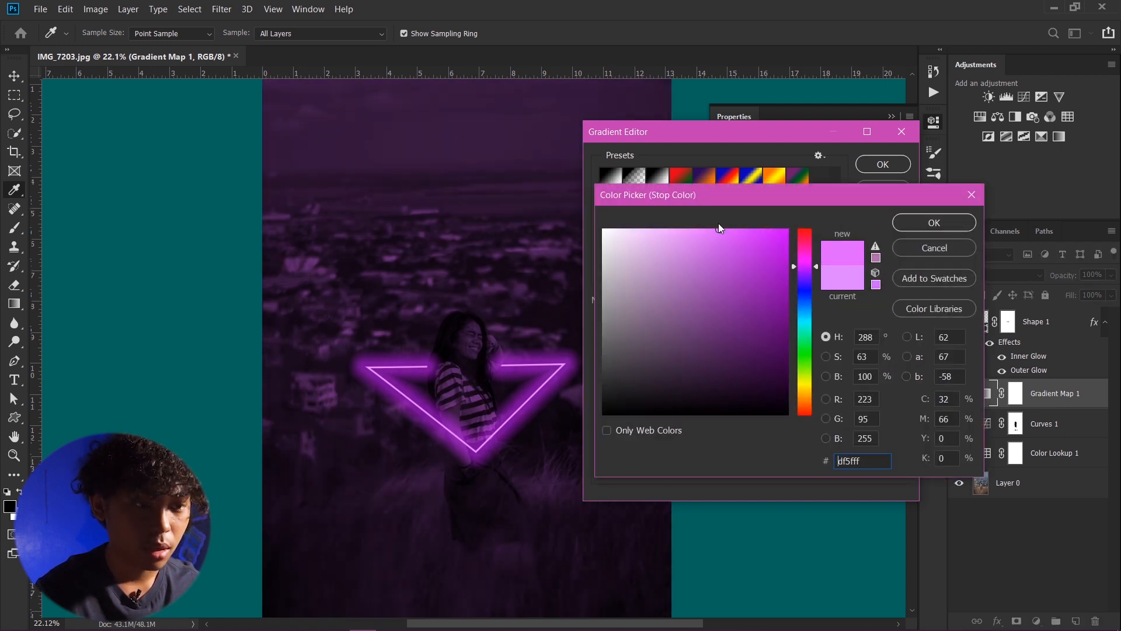
{"action": "left_click", "coordinate": [934, 223]}
Step: Place the purple color stop at 60% and apply the edited gradient to Gradient Map 1
{"action": "left_click_drag", "start_coordinate": [897, 401], "coordinate": [783, 403]}
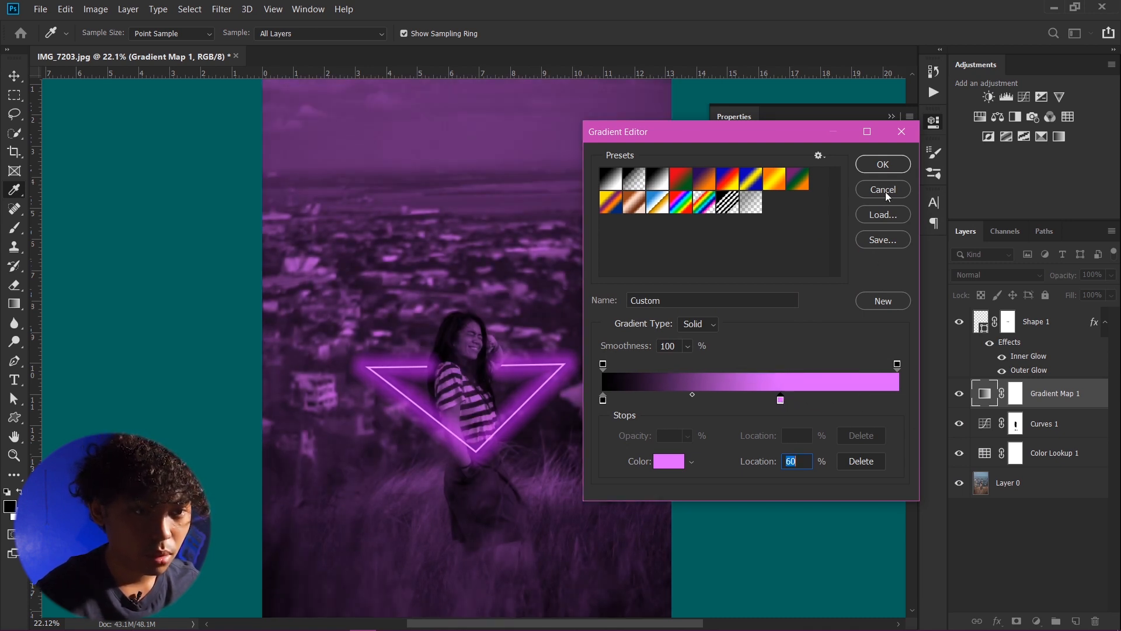
{"action": "left_click", "coordinate": [881, 164]}
{"action": "left_click", "coordinate": [891, 116]}
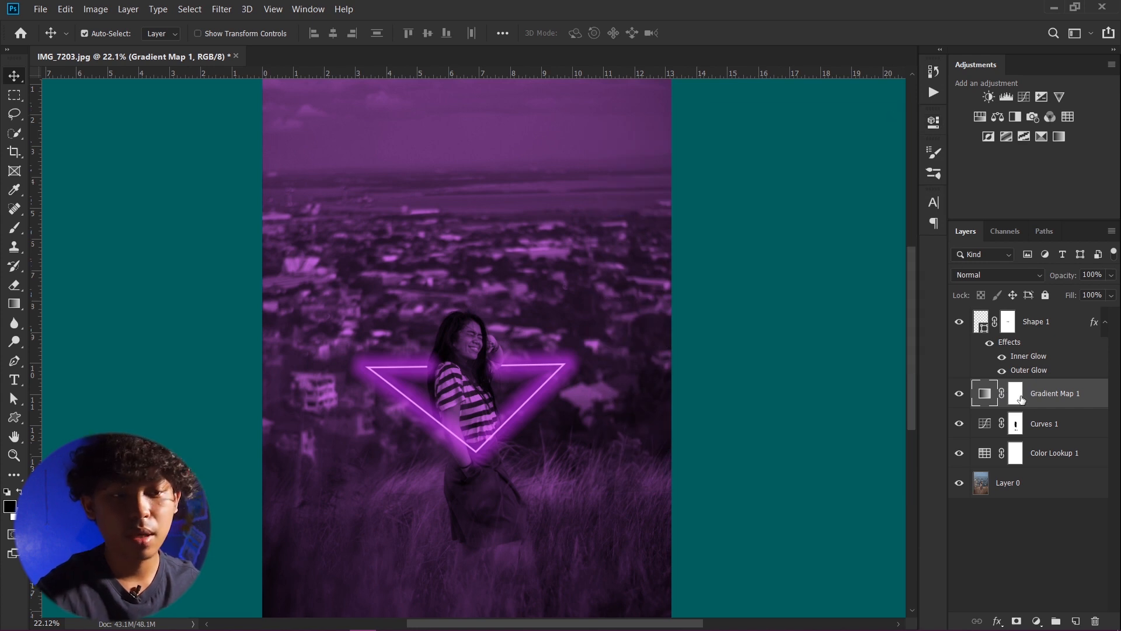
Step: Fill the Gradient Map 1 layer mask with black
{"action": "left_click", "coordinate": [1016, 394]}
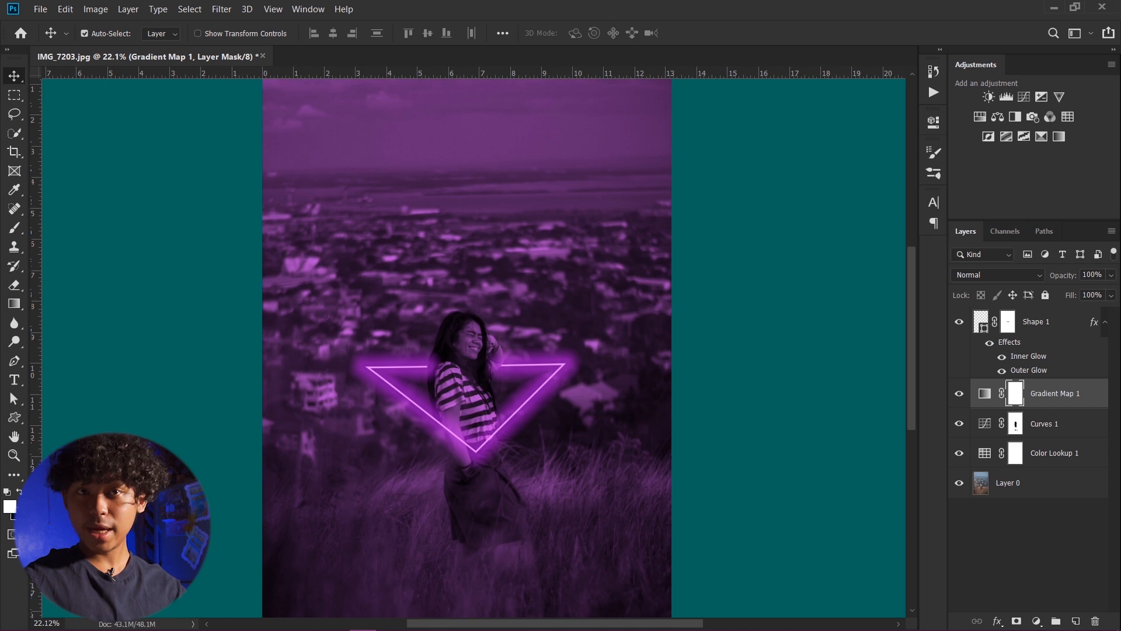
{"action": "left_click", "coordinate": [19, 492]}
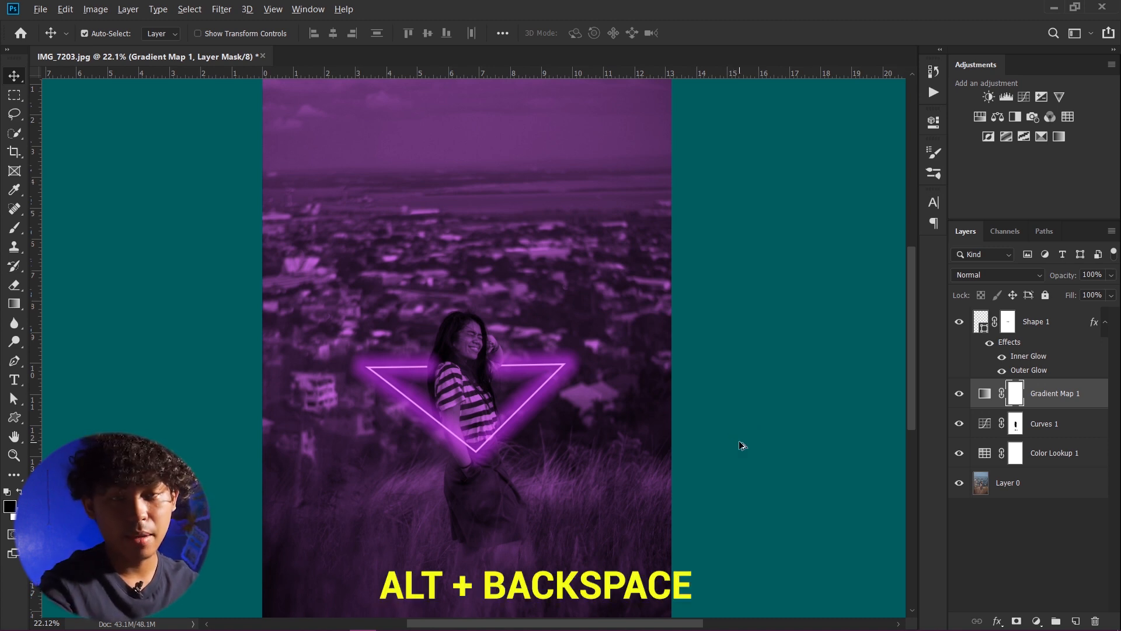
{"action": "key", "text": "alt+BackSpace"}
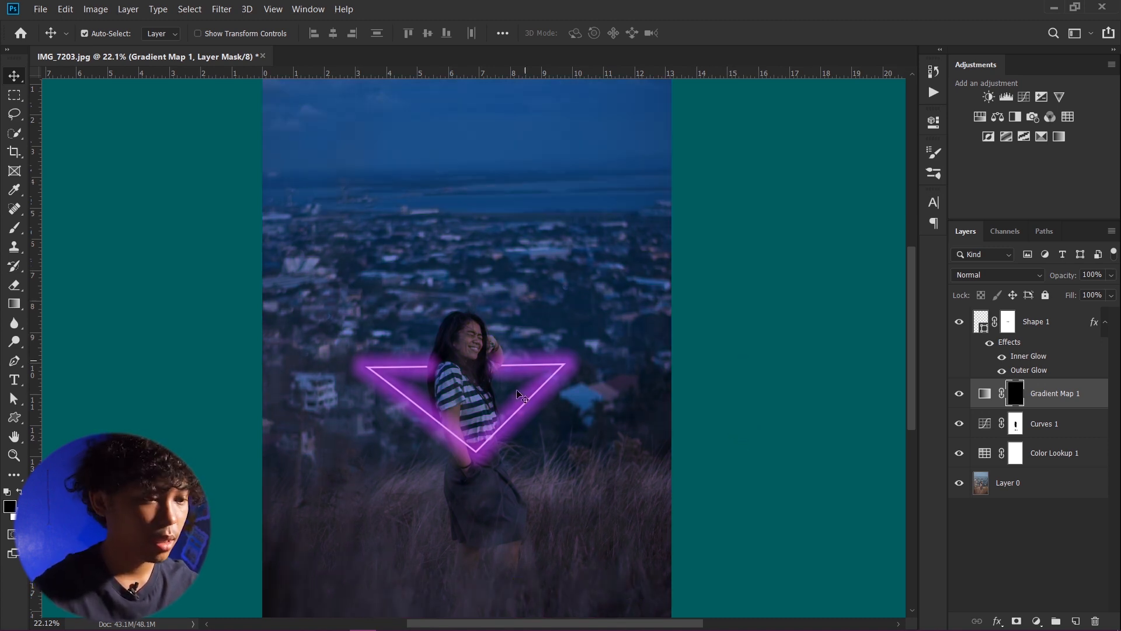
Step: Paint on the Gradient Map 1 mask with a soft white 384 px brush across the grass below the woman's skirt
{"action": "key", "text": "b"}
{"action": "scroll", "coordinate": [475, 458], "scroll_direction": "down", "scroll_amount": 2}
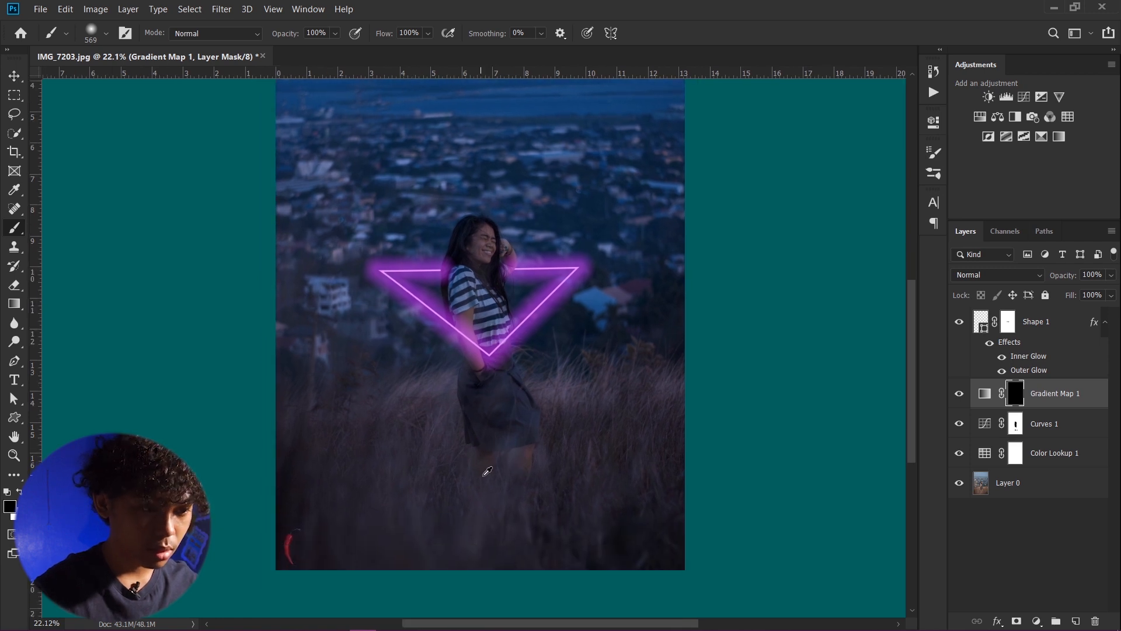
{"action": "scroll", "coordinate": [485, 471], "scroll_direction": "up", "scroll_amount": 2}
{"action": "key", "text": "x"}
{"action": "left_click_drag", "start_coordinate": [481, 479], "coordinate": [464, 488]}
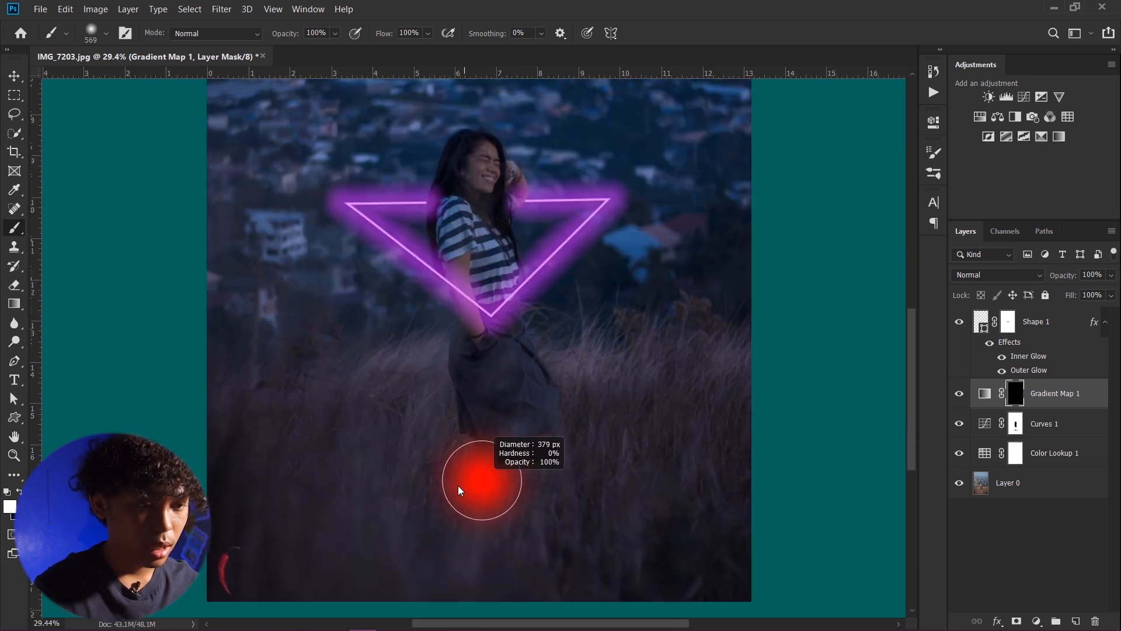
{"action": "left_click", "coordinate": [19, 492]}
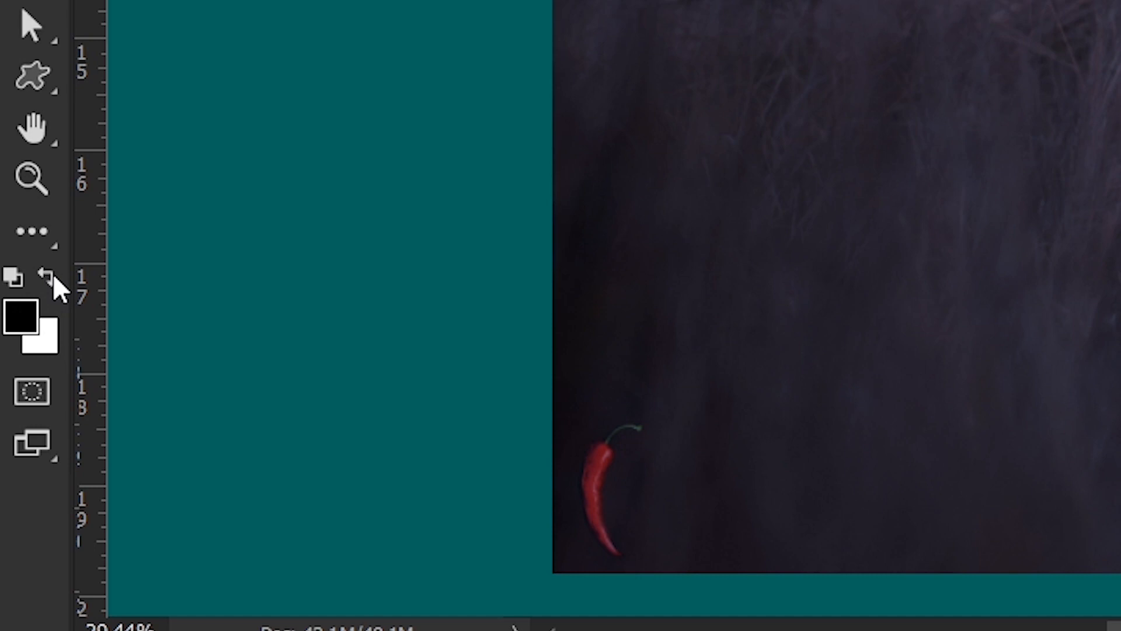
{"action": "left_click", "coordinate": [53, 274]}
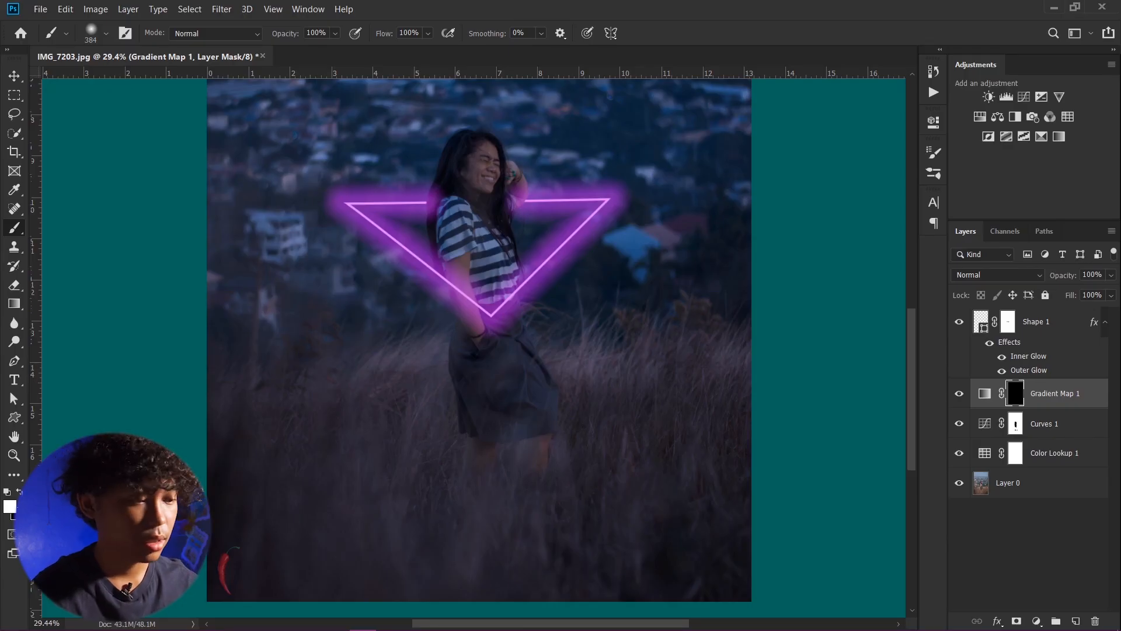
{"action": "left_click_drag", "start_coordinate": [496, 490], "coordinate": [506, 421]}
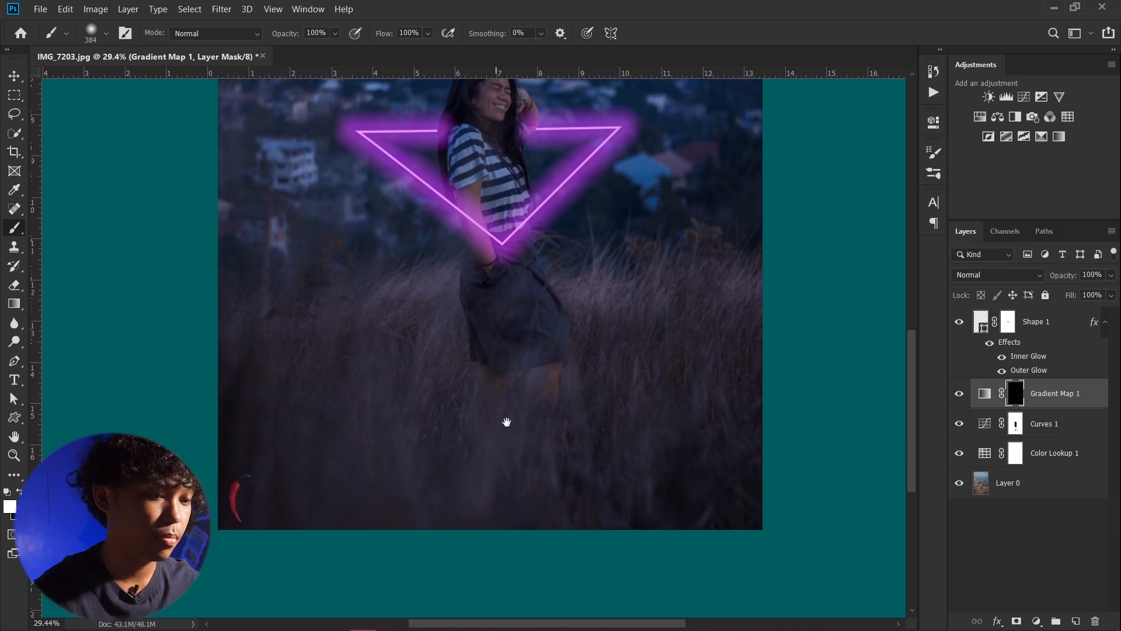
{"action": "scroll", "coordinate": [529, 426], "scroll_direction": "down", "scroll_amount": 2}
{"action": "scroll", "coordinate": [530, 428], "scroll_direction": "up", "scroll_amount": 6}
{"action": "mouse_move", "coordinate": [415, 435]}
{"action": "left_mouse_down"}
{"action": "mouse_move", "coordinate": [397, 424]}
{"action": "mouse_move", "coordinate": [619, 443]}
{"action": "mouse_move", "coordinate": [458, 447]}
{"action": "mouse_move", "coordinate": [350, 427]}
{"action": "mouse_move", "coordinate": [528, 476]}
{"action": "mouse_move", "coordinate": [415, 458]}
{"action": "mouse_move", "coordinate": [530, 432]}
{"action": "left_mouse_up"}
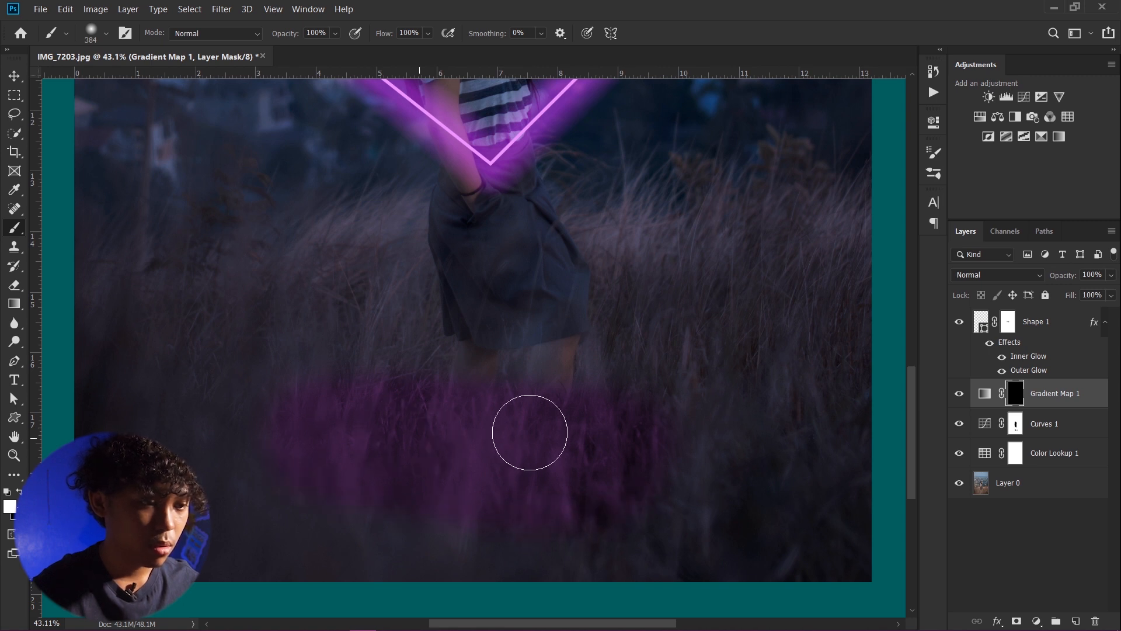
Step: Widen the purple tint across the grass by painting the mask with a 566 px white brush
{"action": "scroll", "coordinate": [631, 454], "scroll_direction": "down", "scroll_amount": 3}
{"action": "scroll", "coordinate": [625, 453], "scroll_direction": "up", "scroll_amount": 2}
{"action": "mouse_move", "coordinate": [385, 448]}
{"action": "left_mouse_down"}
{"action": "mouse_move", "coordinate": [288, 412]}
{"action": "mouse_move", "coordinate": [316, 435]}
{"action": "mouse_move", "coordinate": [337, 427]}
{"action": "left_mouse_up"}
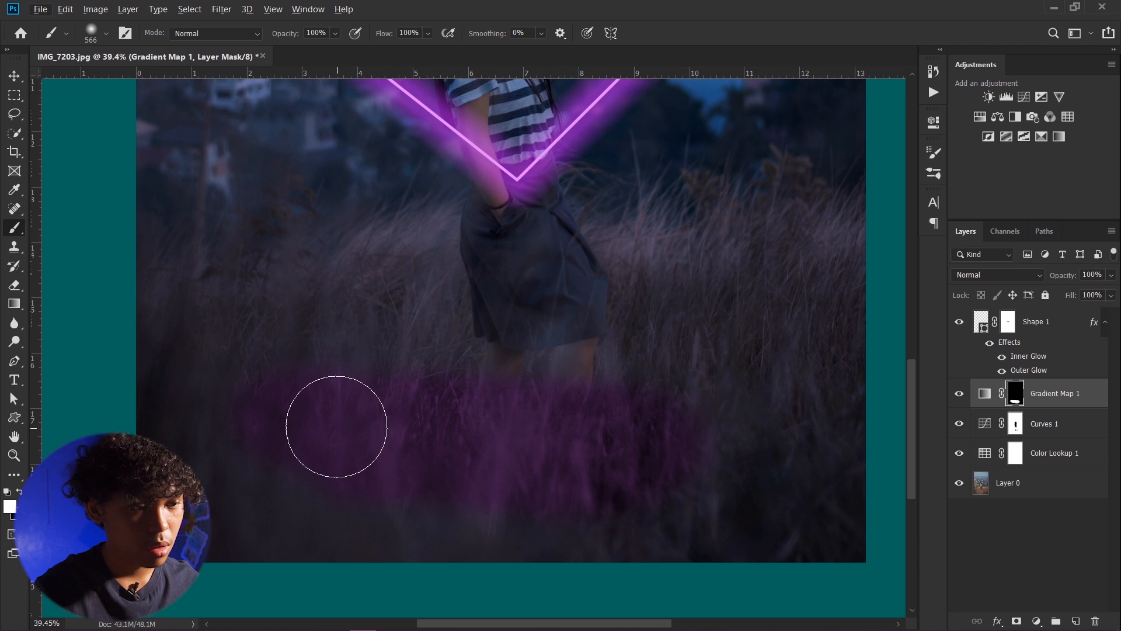
{"action": "scroll", "coordinate": [707, 403], "scroll_direction": "down", "scroll_amount": 2}
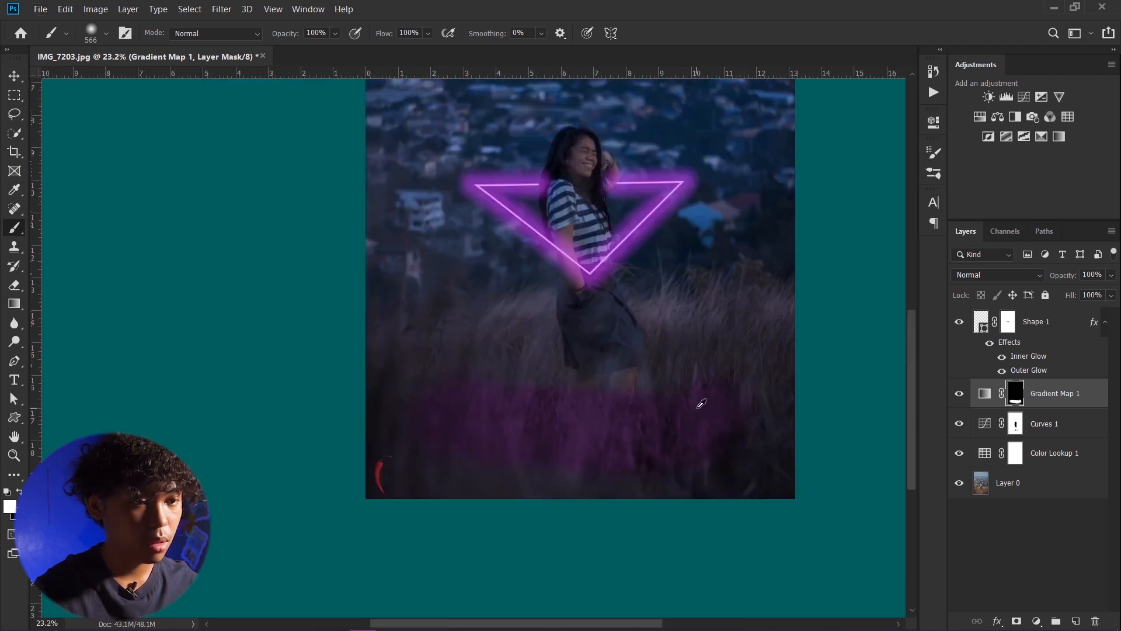
{"action": "scroll", "coordinate": [701, 403], "scroll_direction": "down", "scroll_amount": 1}
{"action": "scroll", "coordinate": [655, 406], "scroll_direction": "up", "scroll_amount": 2}
{"action": "left_click_drag", "start_coordinate": [465, 510], "coordinate": [513, 383]}
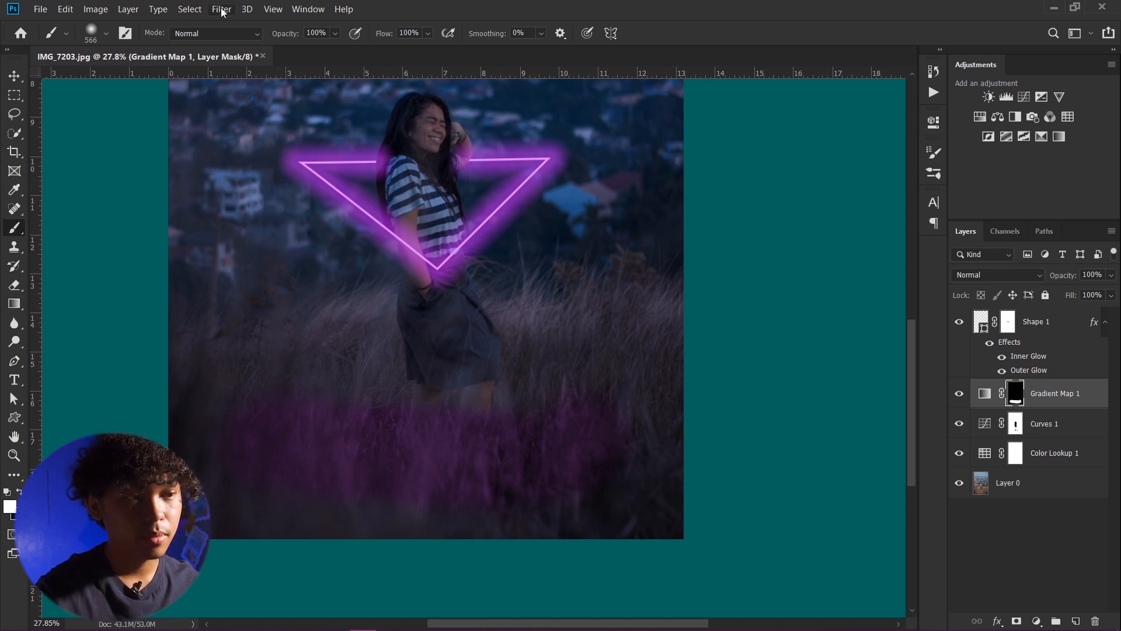
Step: Start a Gaussian Blur on the Gradient Map 1 mask, trying a 37.4 px radius with the preview zoomed out to 17%
{"action": "left_click", "coordinate": [223, 11]}
{"action": "left_click", "coordinate": [1020, 401]}
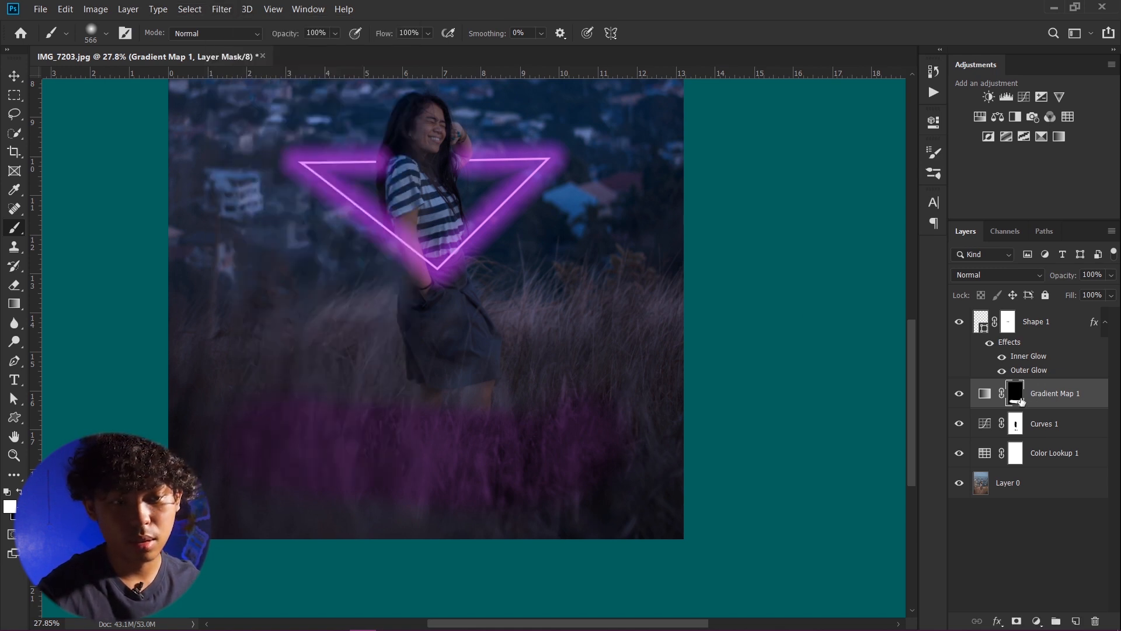
{"action": "left_click", "coordinate": [223, 9]}
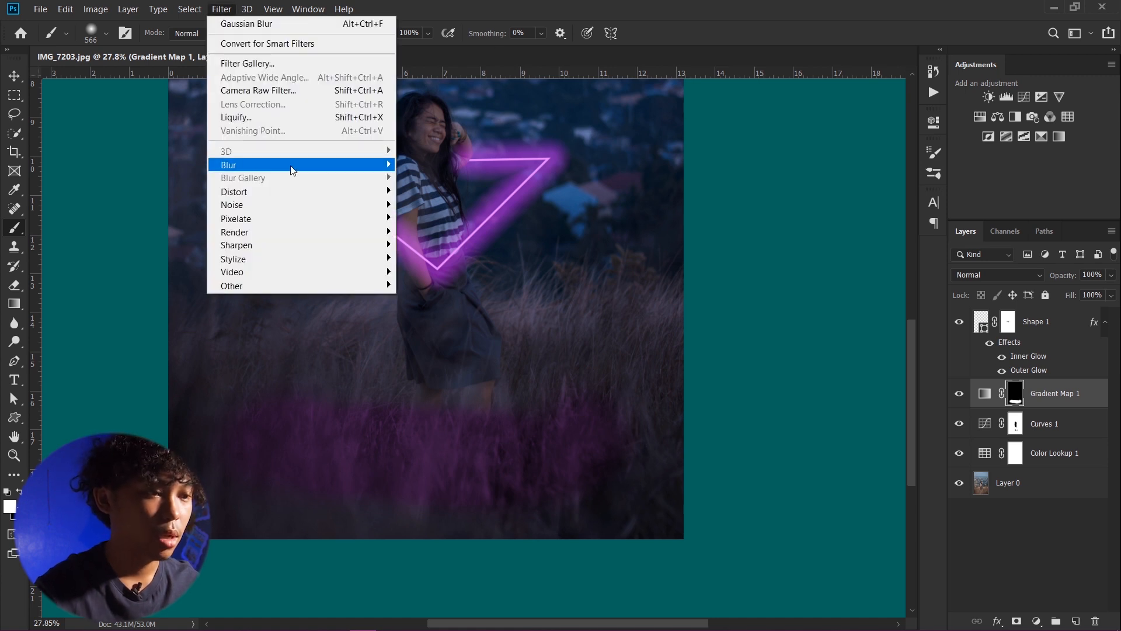
{"action": "mouse_move", "coordinate": [292, 167]}
{"action": "left_click", "coordinate": [461, 222]}
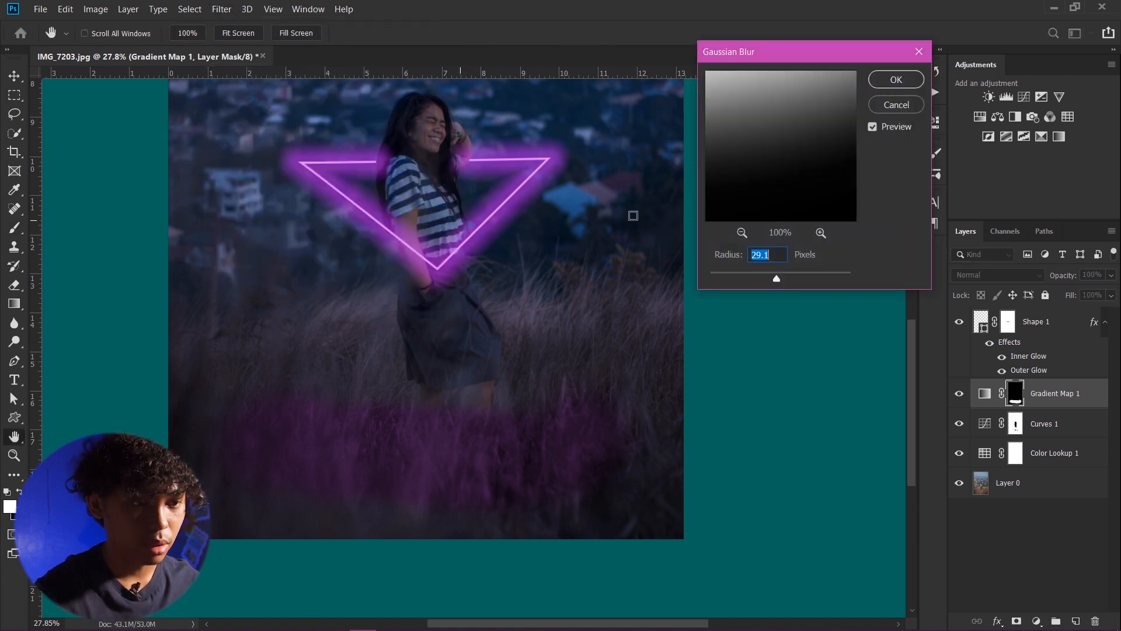
{"action": "left_click_drag", "start_coordinate": [790, 276], "coordinate": [711, 276]}
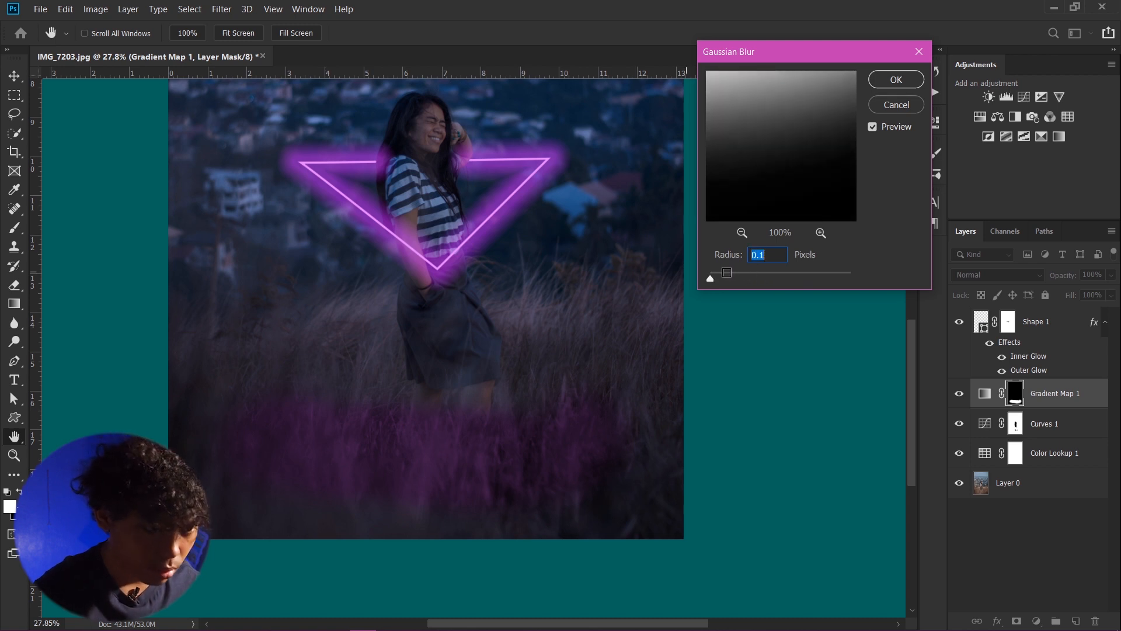
{"action": "left_click", "coordinate": [741, 233]}
{"action": "left_click", "coordinate": [742, 233]}
{"action": "left_click", "coordinate": [827, 275]}
{"action": "mouse_move", "coordinate": [781, 281]}
{"action": "left_mouse_down"}
{"action": "mouse_move", "coordinate": [792, 275]}
{"action": "mouse_move", "coordinate": [781, 276]}
{"action": "left_mouse_up"}
{"action": "left_click_drag", "start_coordinate": [772, 136], "coordinate": [768, 113]}
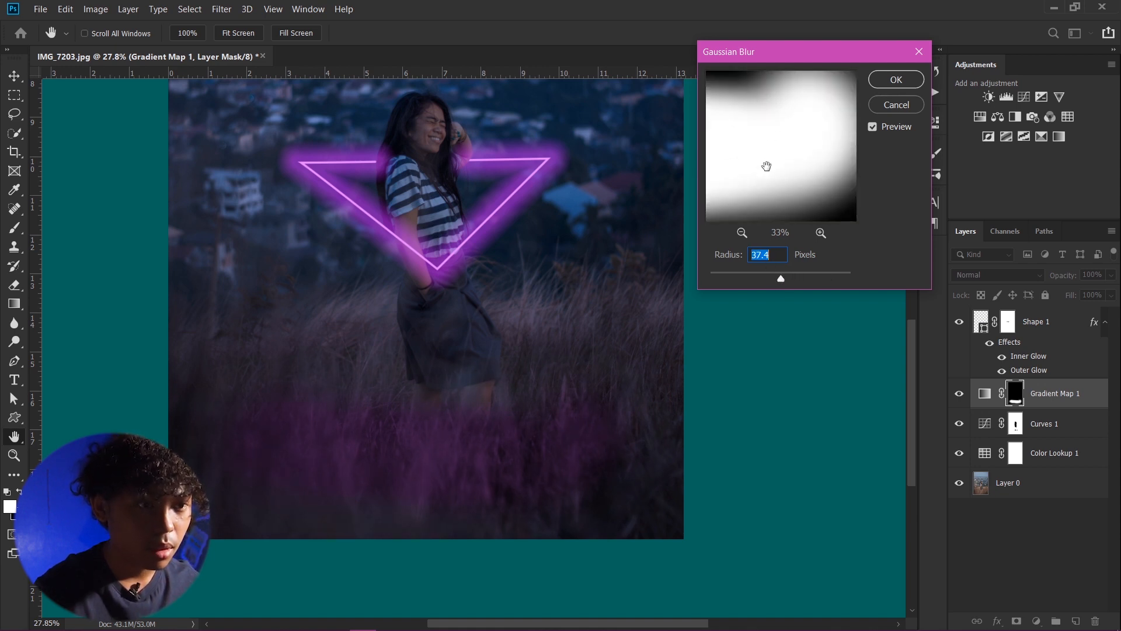
{"action": "double_click", "coordinate": [743, 235]}
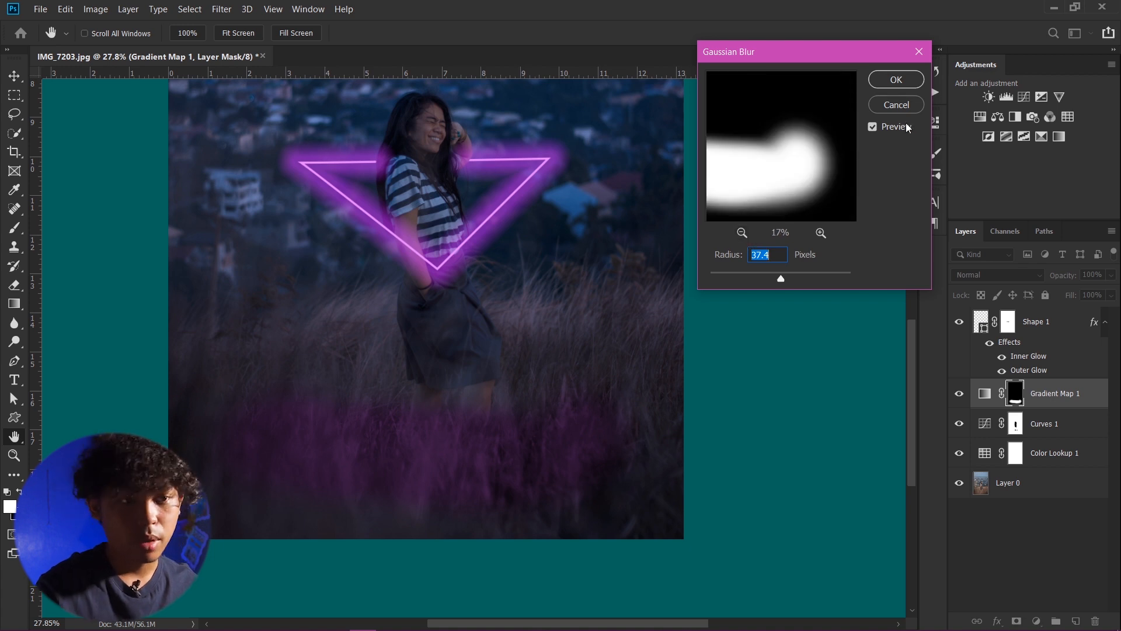
Step: Set the Gaussian Blur radius to 64.0 pixels and apply it to the mask
{"action": "left_click_drag", "start_coordinate": [796, 274], "coordinate": [807, 277]}
{"action": "left_click", "coordinate": [792, 274]}
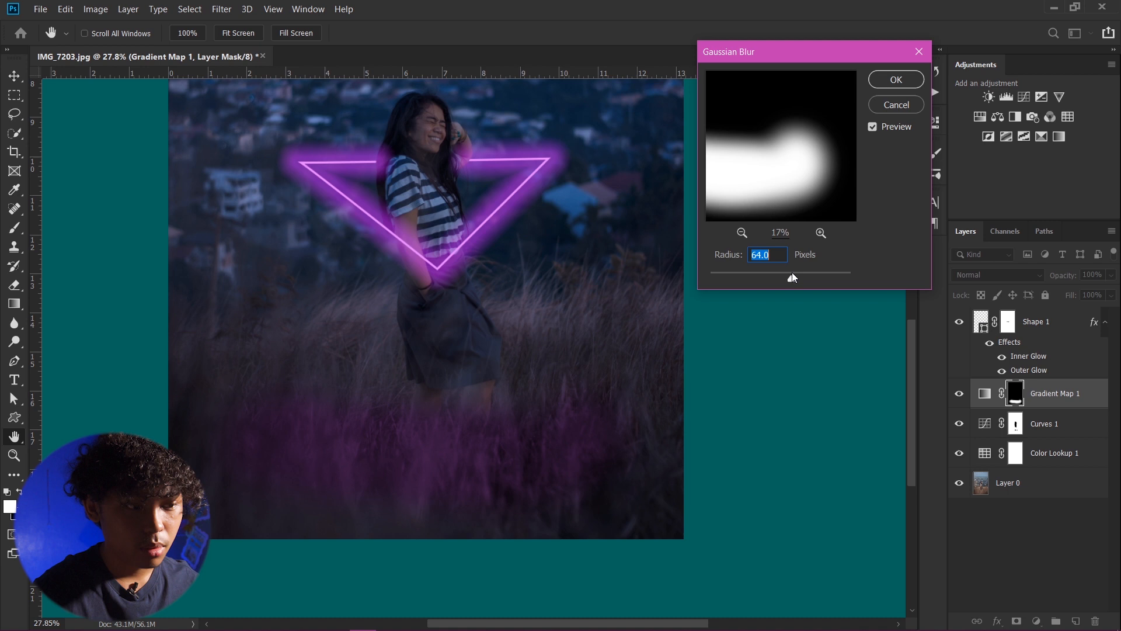
{"action": "left_click", "coordinate": [899, 81]}
Step: Start a free transform on the Gradient Map 1 mask and widen it to 133.87% so it extends past both sides of the photo
{"action": "key", "text": "b"}
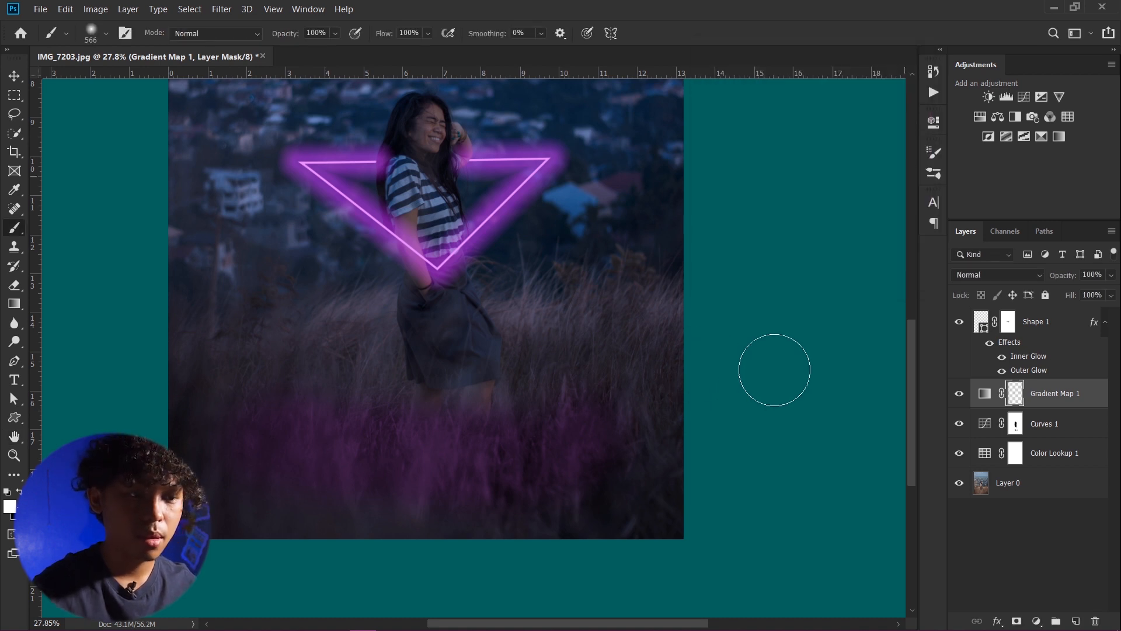
{"action": "key", "text": "ctrl+t"}
{"action": "left_click_drag", "start_coordinate": [684, 153], "coordinate": [785, 166]}
{"action": "scroll", "coordinate": [607, 270], "scroll_direction": "down", "scroll_amount": 2}
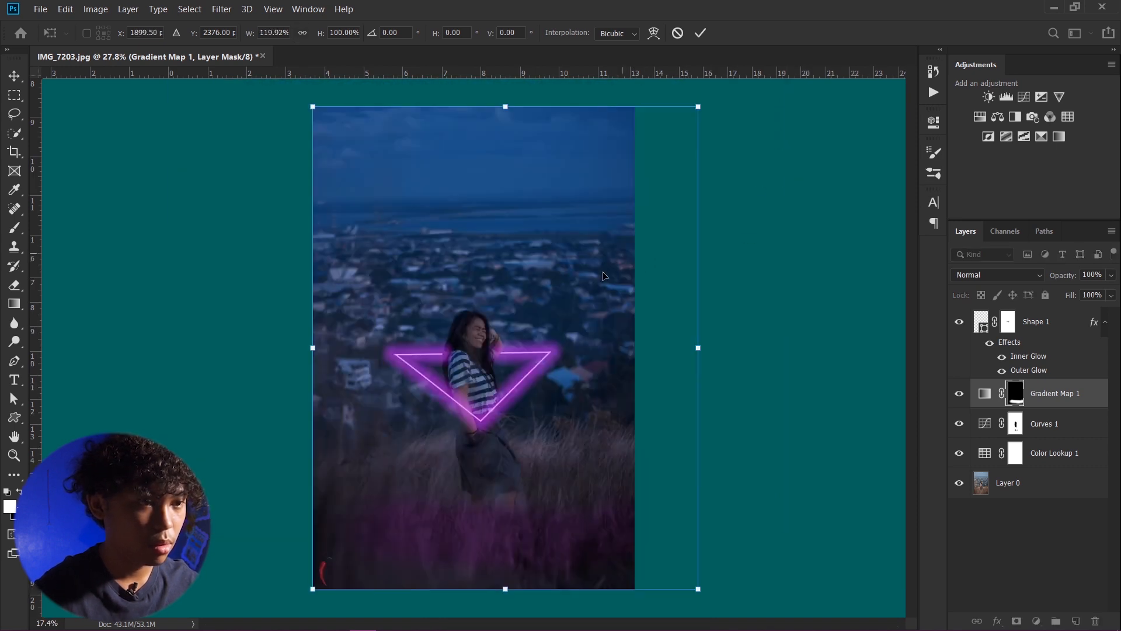
{"action": "left_click_drag", "start_coordinate": [569, 387], "coordinate": [558, 386]}
{"action": "left_click_drag", "start_coordinate": [301, 348], "coordinate": [254, 347]}
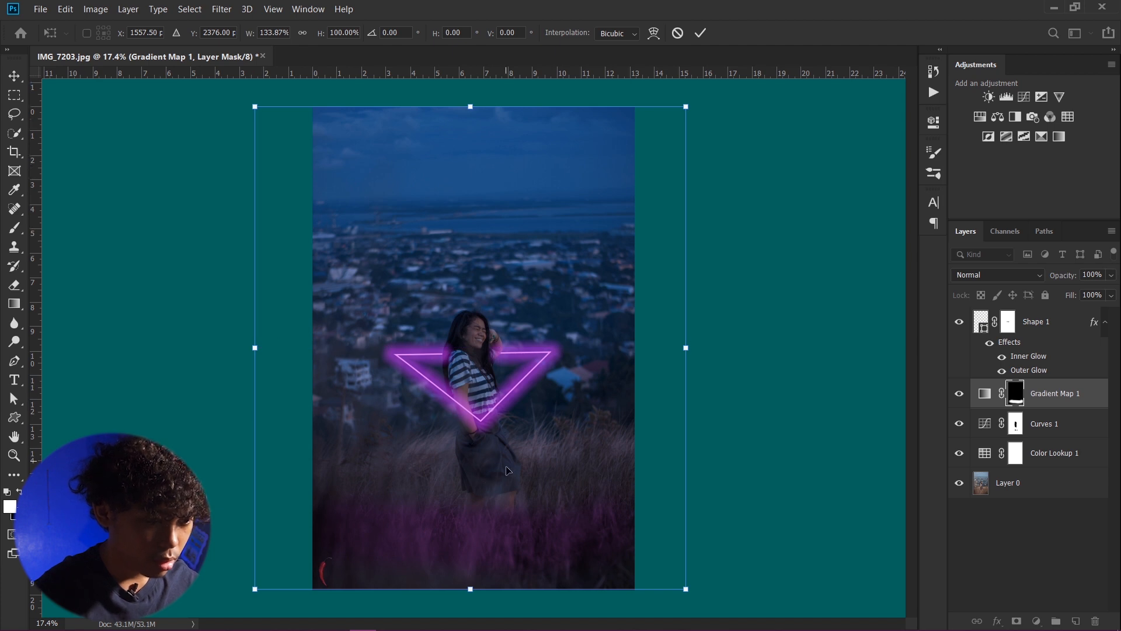
Step: Stretch the mask to 110.86% height, reposition it over the grass, and apply the transform
{"action": "left_click_drag", "start_coordinate": [509, 484], "coordinate": [511, 489]}
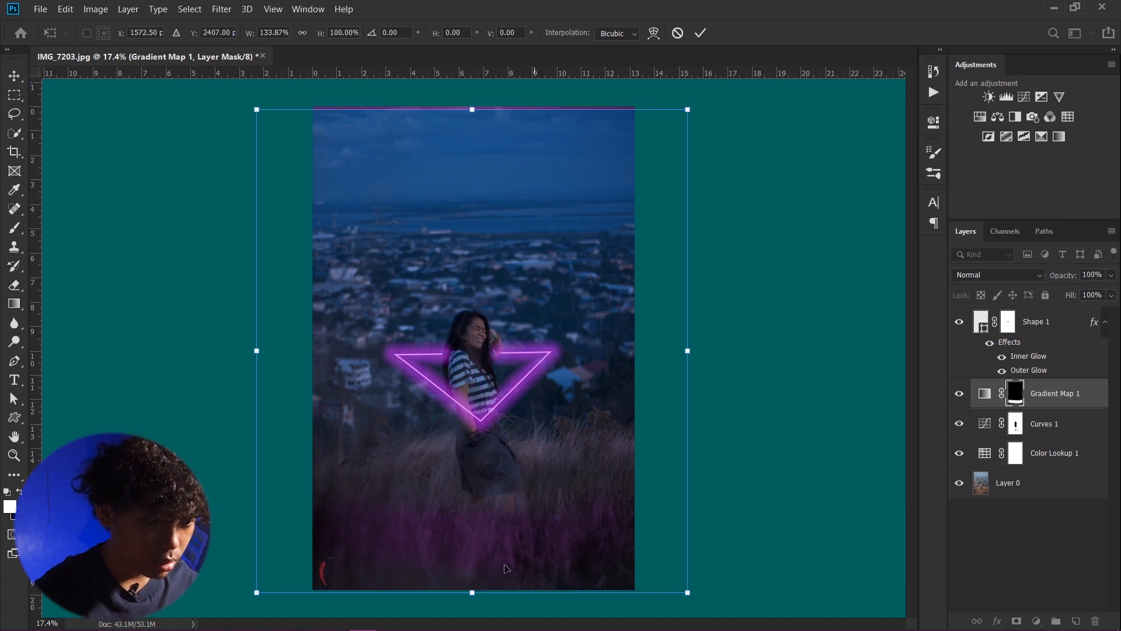
{"action": "left_click_drag", "start_coordinate": [472, 593], "coordinate": [472, 609]}
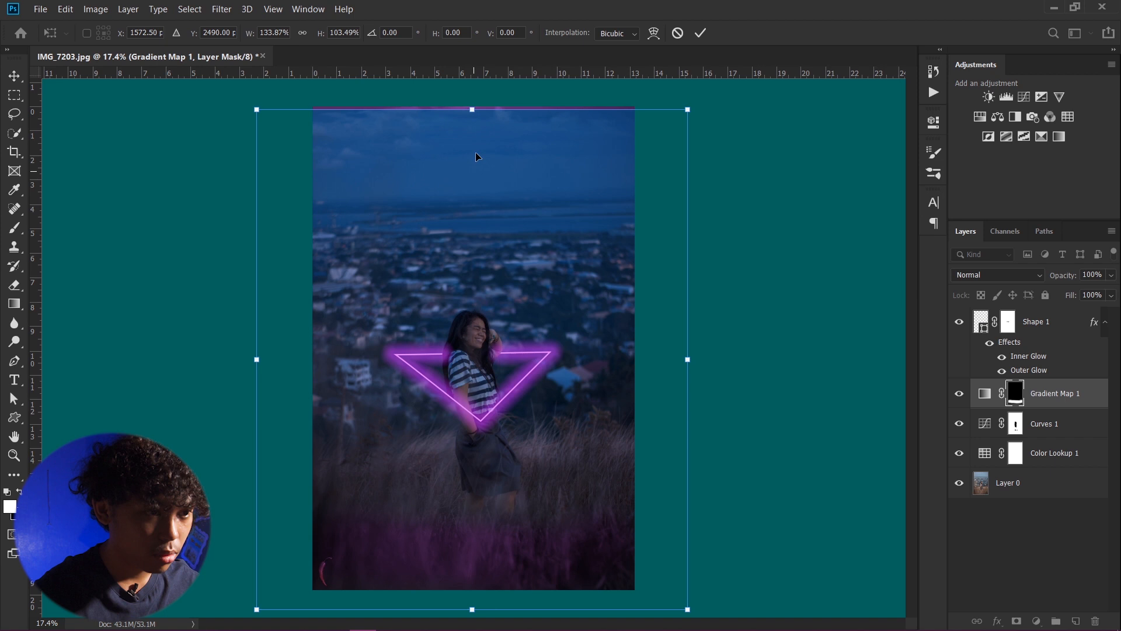
{"action": "left_click_drag", "start_coordinate": [472, 109], "coordinate": [472, 83]}
{"action": "left_click_drag", "start_coordinate": [505, 370], "coordinate": [511, 415]}
{"action": "left_click_drag", "start_coordinate": [475, 584], "coordinate": [474, 597]}
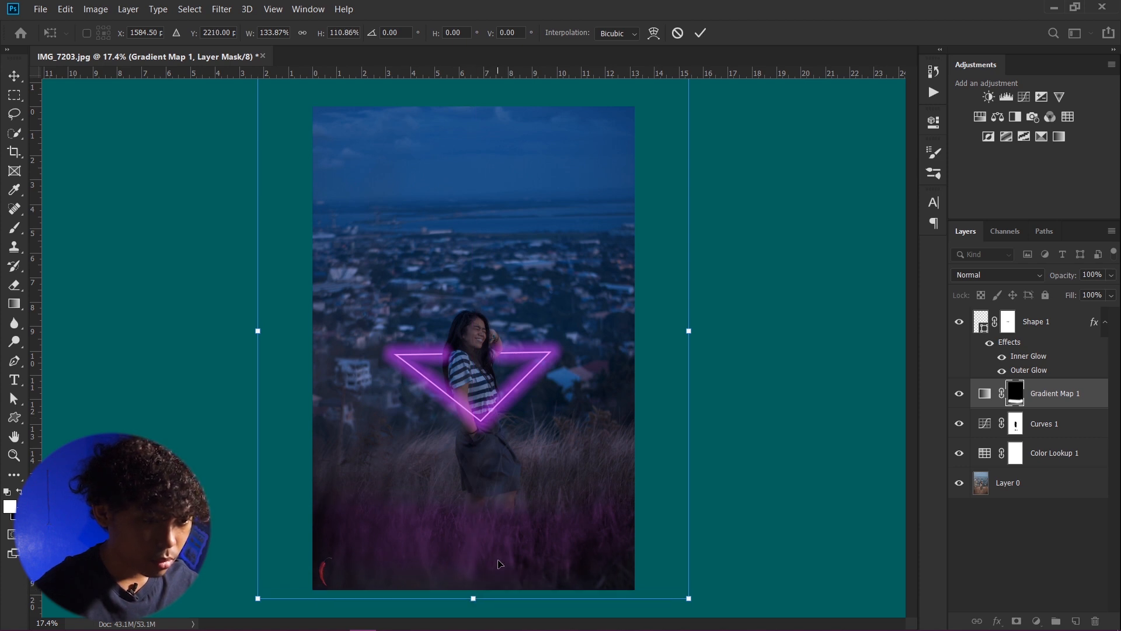
{"action": "left_click", "coordinate": [700, 33]}
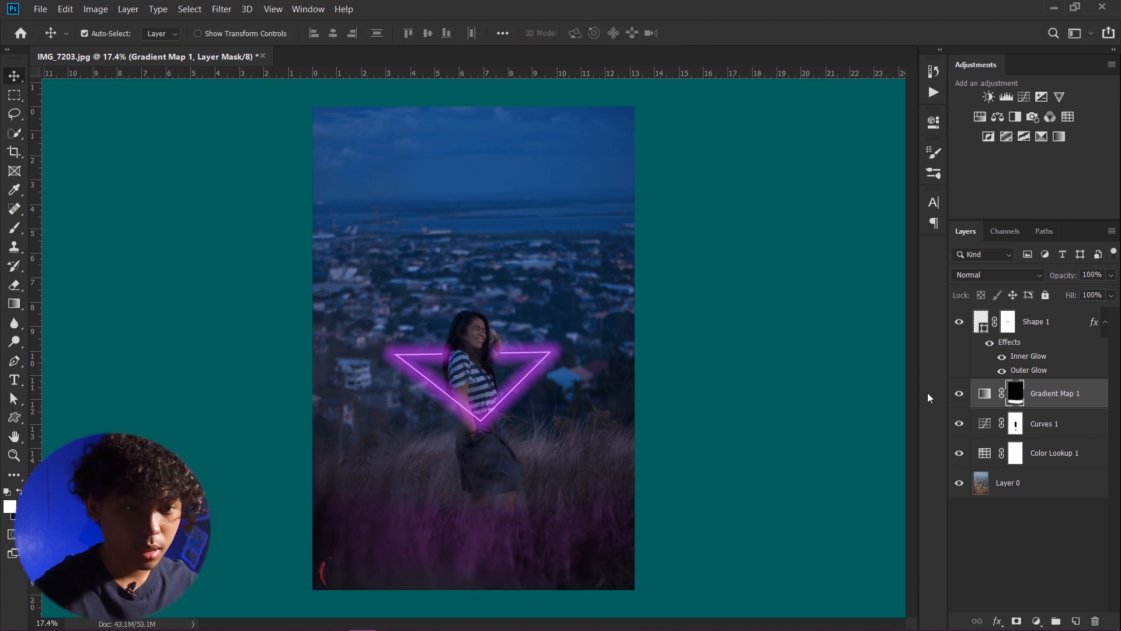
Step: Set the Gradient Map 1 layer to Screen blend mode at 57% opacity
{"action": "left_click", "coordinate": [1031, 269]}
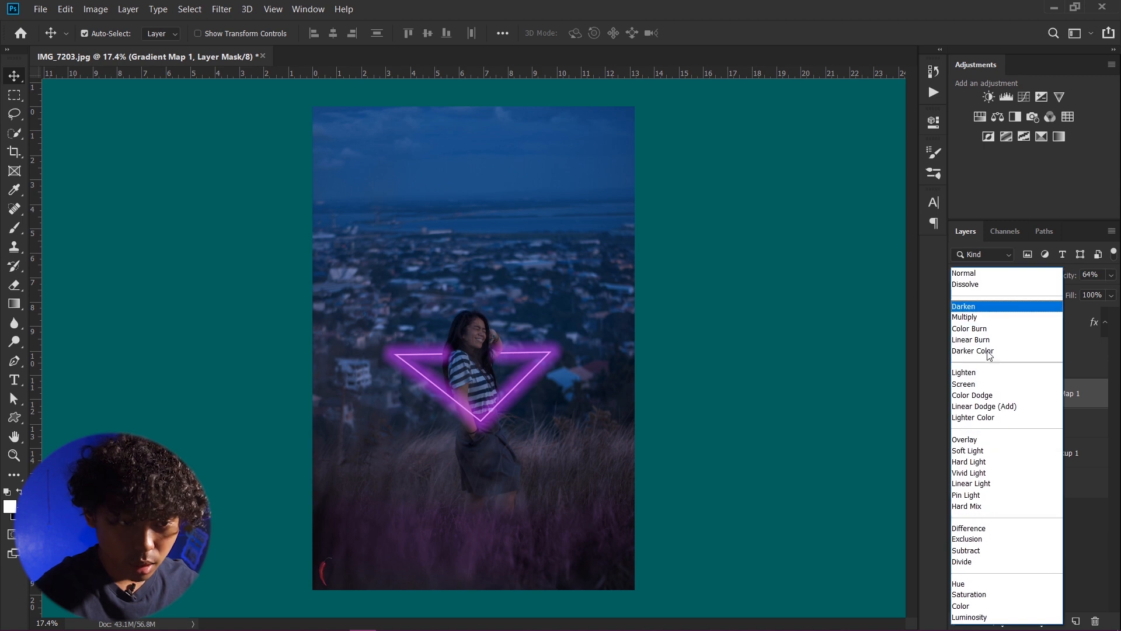
{"action": "left_click", "coordinate": [992, 382]}
{"action": "key", "text": "6"}
{"action": "key", "text": "4"}
{"action": "mouse_move", "coordinate": [1074, 280]}
{"action": "left_mouse_down"}
{"action": "mouse_move", "coordinate": [1044, 279]}
{"action": "mouse_move", "coordinate": [1060, 278]}
{"action": "left_mouse_up"}
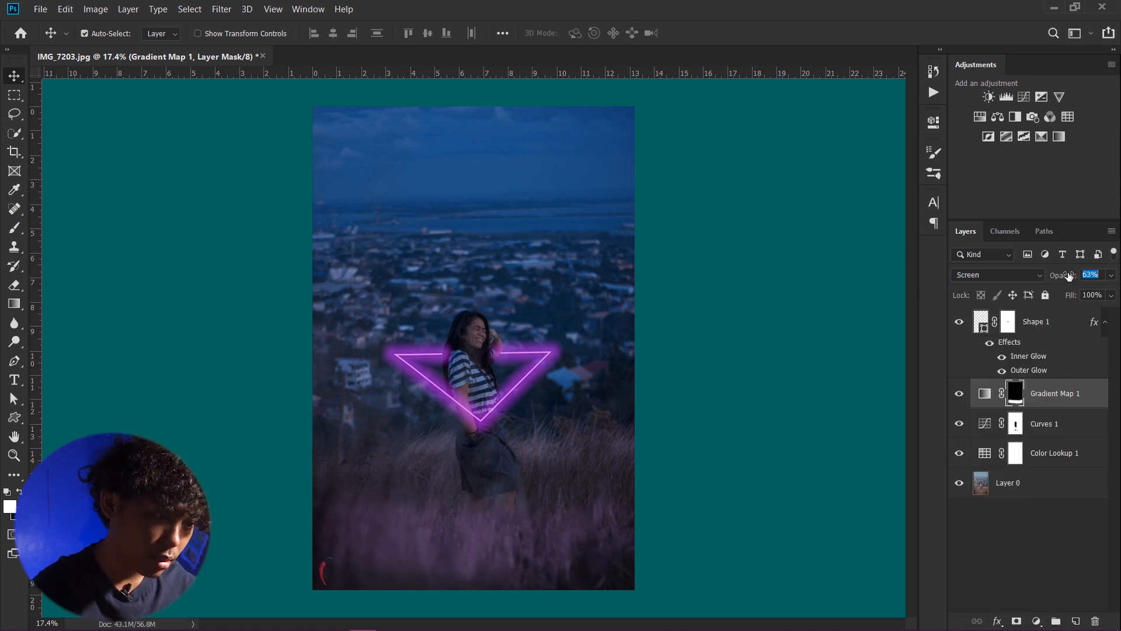
Step: Examine the purple light on the grass up close, comparing it with Gradient Map 1 hidden and shown
{"action": "left_click", "coordinate": [505, 472]}
{"action": "scroll", "coordinate": [504, 470], "scroll_direction": "up", "scroll_amount": 7}
{"action": "left_click_drag", "start_coordinate": [504, 415], "coordinate": [510, 228]}
{"action": "key", "text": "space"}
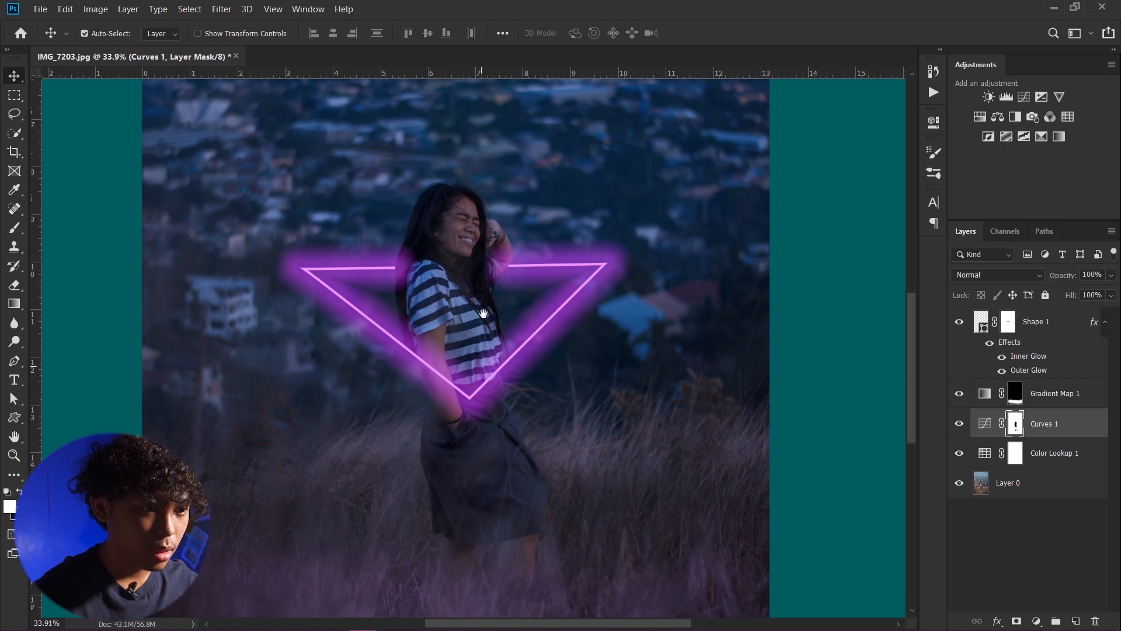
{"action": "left_click_drag", "start_coordinate": [483, 334], "coordinate": [489, 274]}
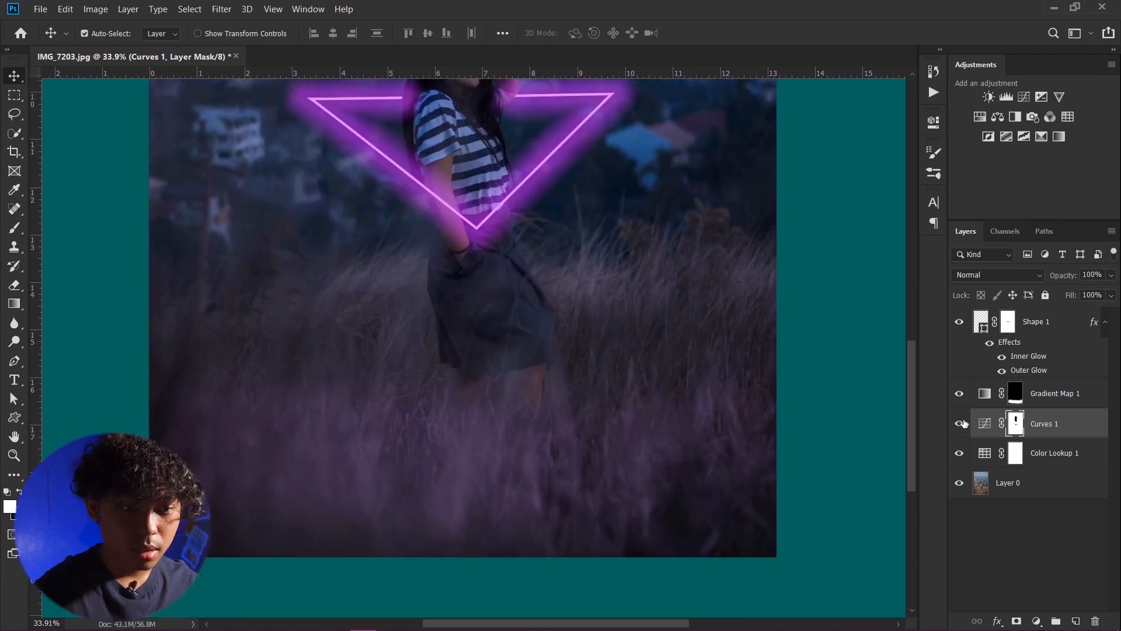
{"action": "left_click", "coordinate": [998, 396]}
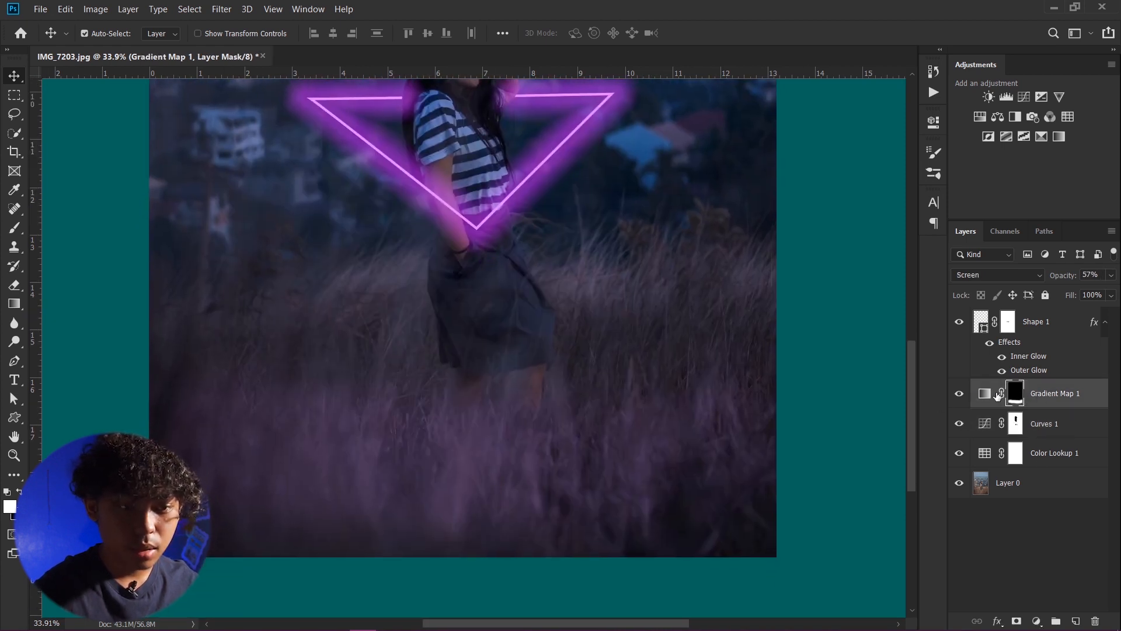
{"action": "left_click", "coordinate": [959, 394]}
{"action": "left_click", "coordinate": [960, 393]}
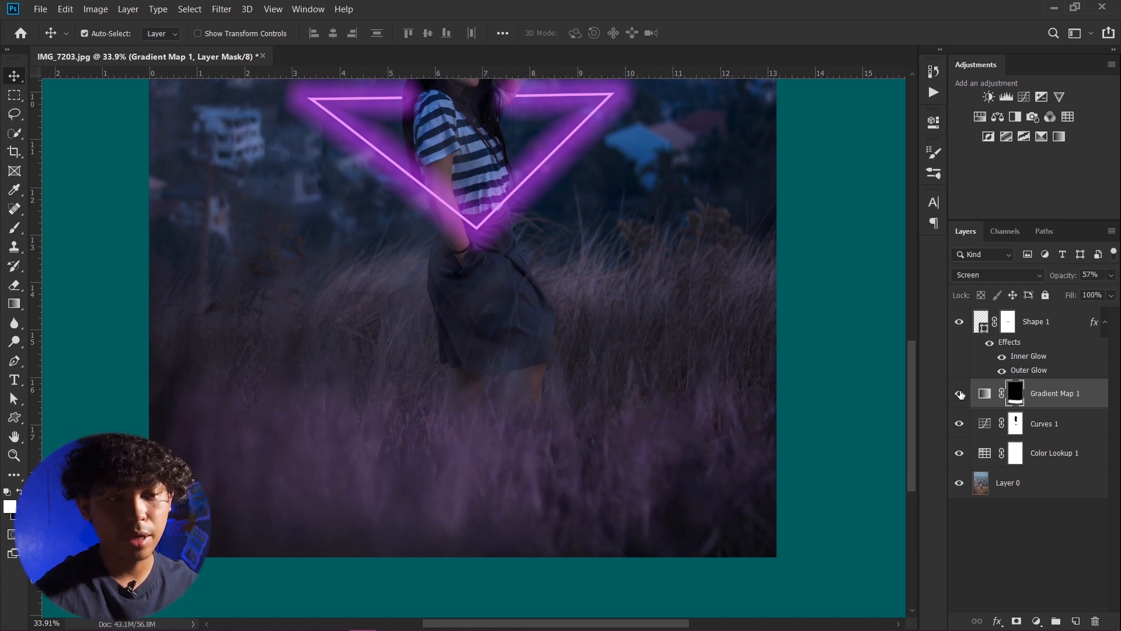
{"action": "scroll", "coordinate": [529, 451], "scroll_direction": "down", "scroll_amount": 1}
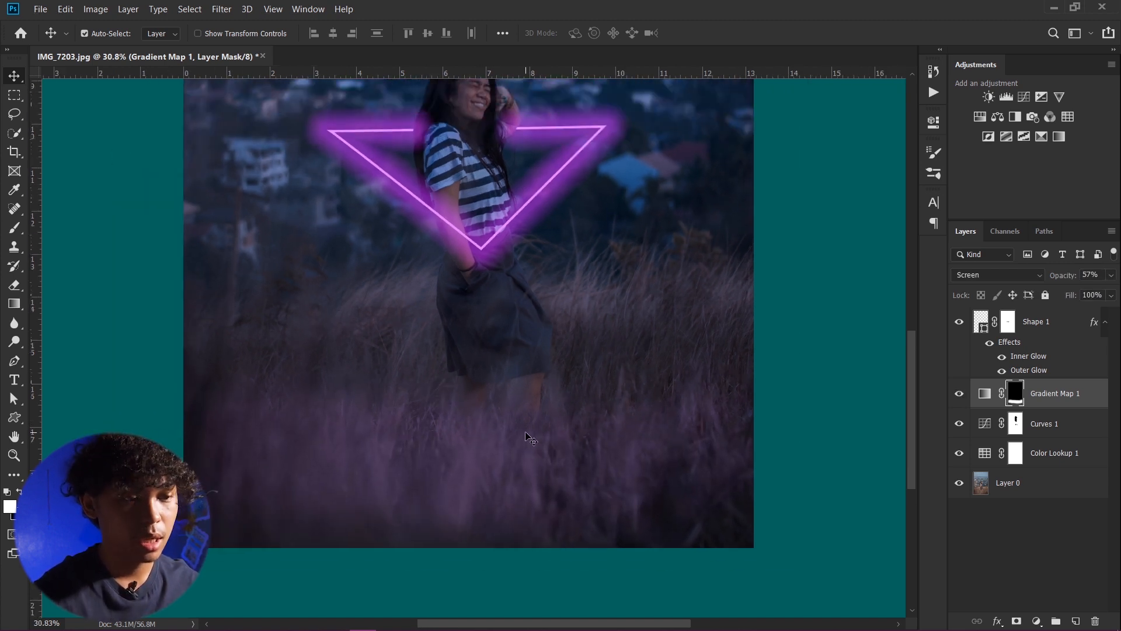
{"action": "scroll", "coordinate": [530, 438], "scroll_direction": "down", "scroll_amount": 2}
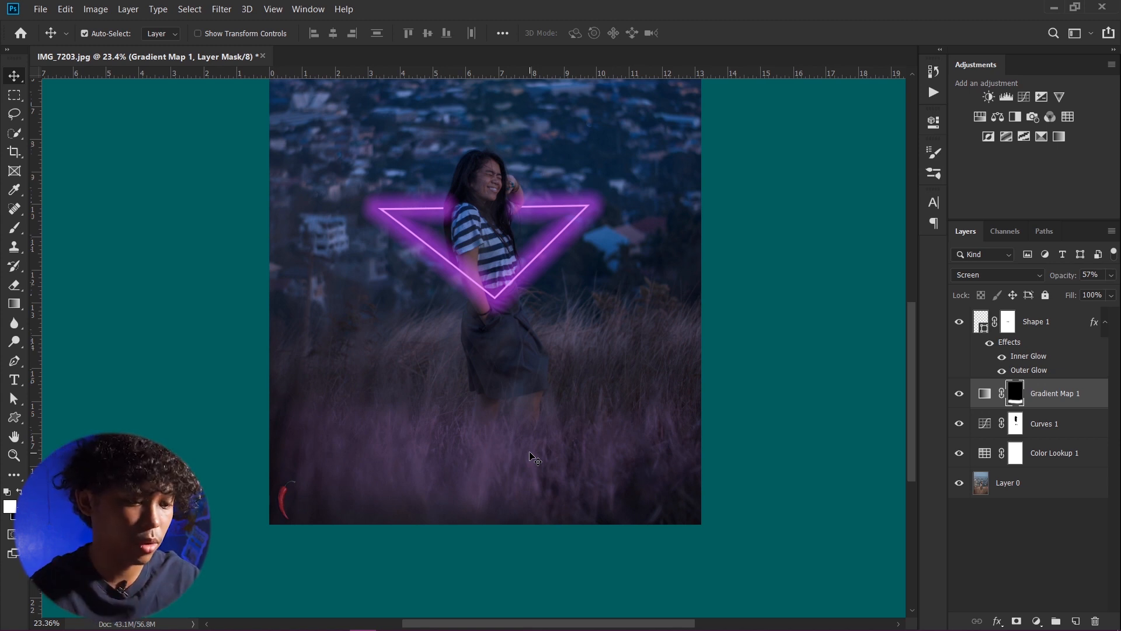
Step: Duplicate the Gradient Map 1 layer and fill the copy's mask with black
{"action": "key", "text": "ctrl+j"}
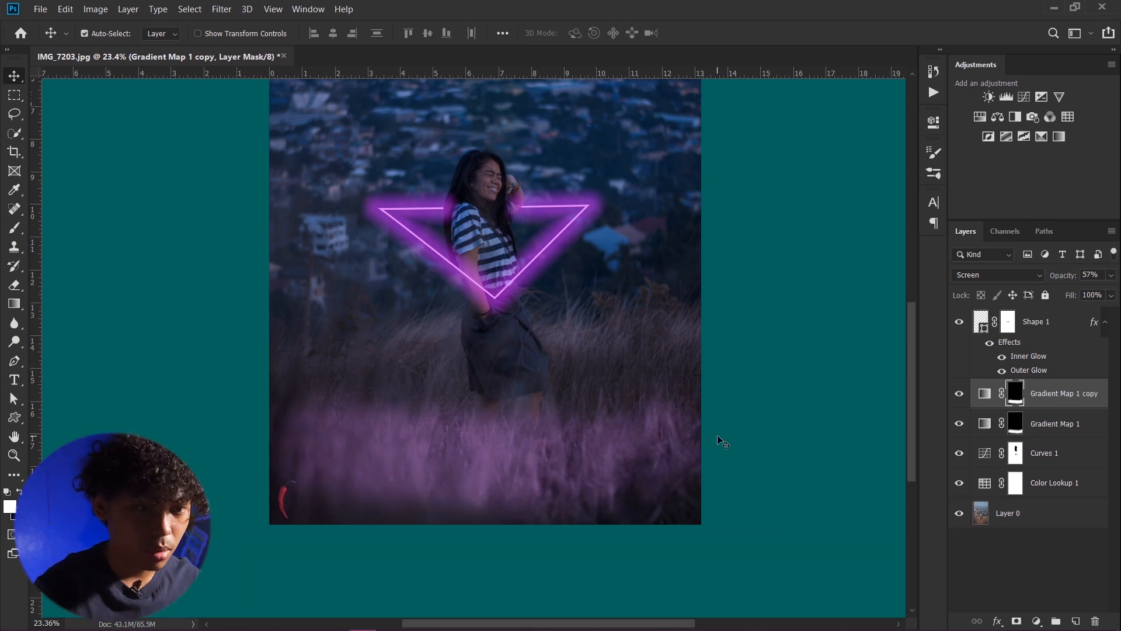
{"action": "key", "text": "x"}
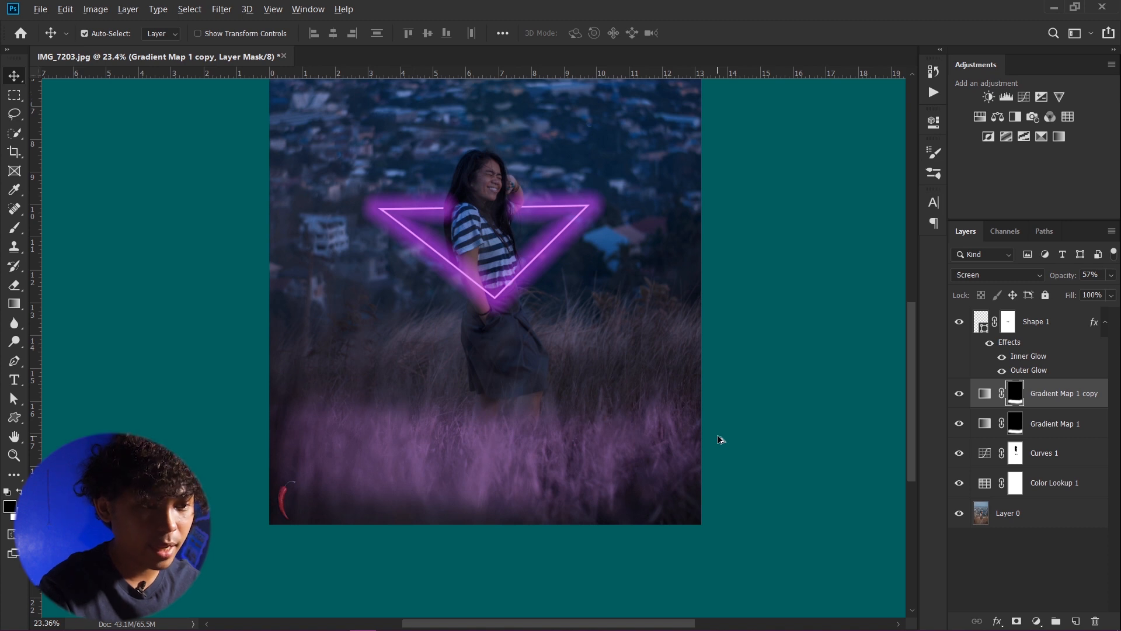
{"action": "key", "text": "alt+BackSpace"}
Step: Paint the copied layer's mask with a soft white 329 px brush over the grass below the woman's legs
{"action": "key", "text": "b"}
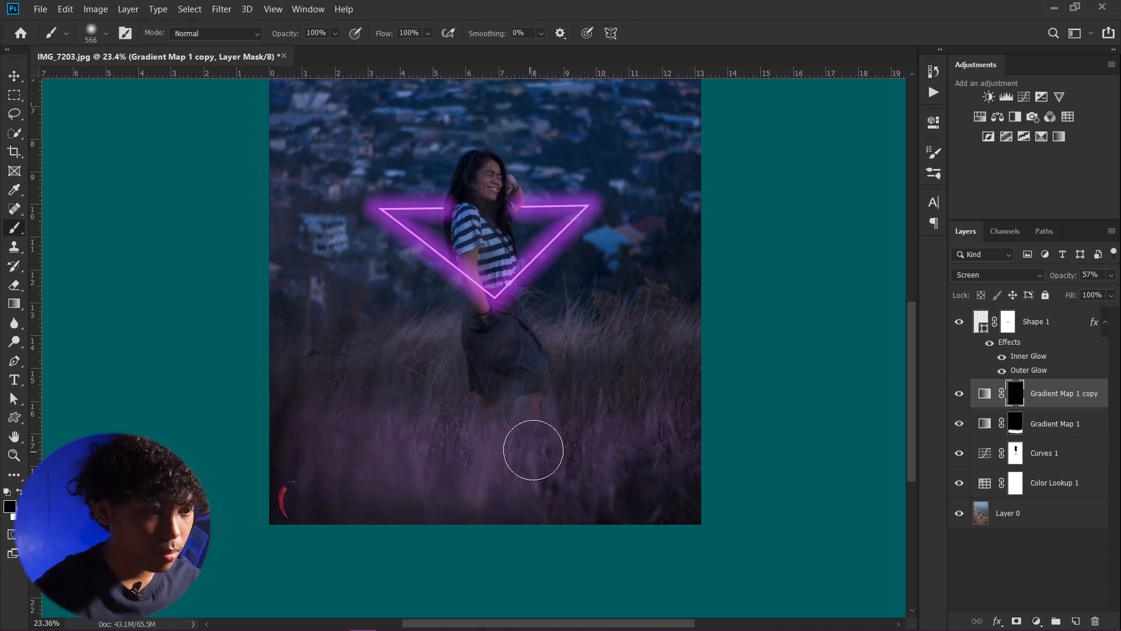
{"action": "key", "text": "x"}
{"action": "mouse_move", "coordinate": [526, 448]}
{"action": "left_mouse_down"}
{"action": "mouse_move", "coordinate": [493, 447]}
{"action": "mouse_move", "coordinate": [515, 469]}
{"action": "mouse_move", "coordinate": [483, 472]}
{"action": "mouse_move", "coordinate": [534, 478]}
{"action": "mouse_move", "coordinate": [439, 466]}
{"action": "mouse_move", "coordinate": [473, 473]}
{"action": "mouse_move", "coordinate": [428, 476]}
{"action": "mouse_move", "coordinate": [519, 491]}
{"action": "mouse_move", "coordinate": [563, 482]}
{"action": "mouse_move", "coordinate": [435, 474]}
{"action": "mouse_move", "coordinate": [501, 500]}
{"action": "mouse_move", "coordinate": [546, 485]}
{"action": "left_mouse_up"}
{"action": "key", "text": "ctrl+z"}
{"action": "scroll", "coordinate": [514, 464], "scroll_direction": "up", "scroll_amount": 2}
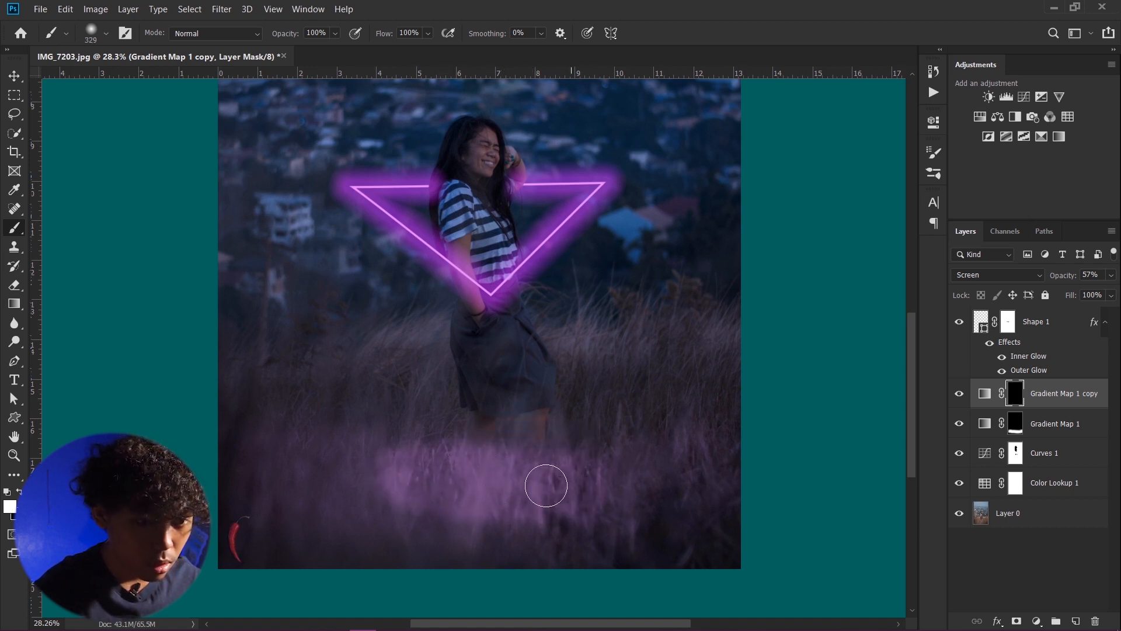
Step: Apply a Gaussian Blur with a 98.5 pixel radius to the Gradient Map 1 copy mask
{"action": "left_click", "coordinate": [222, 9]}
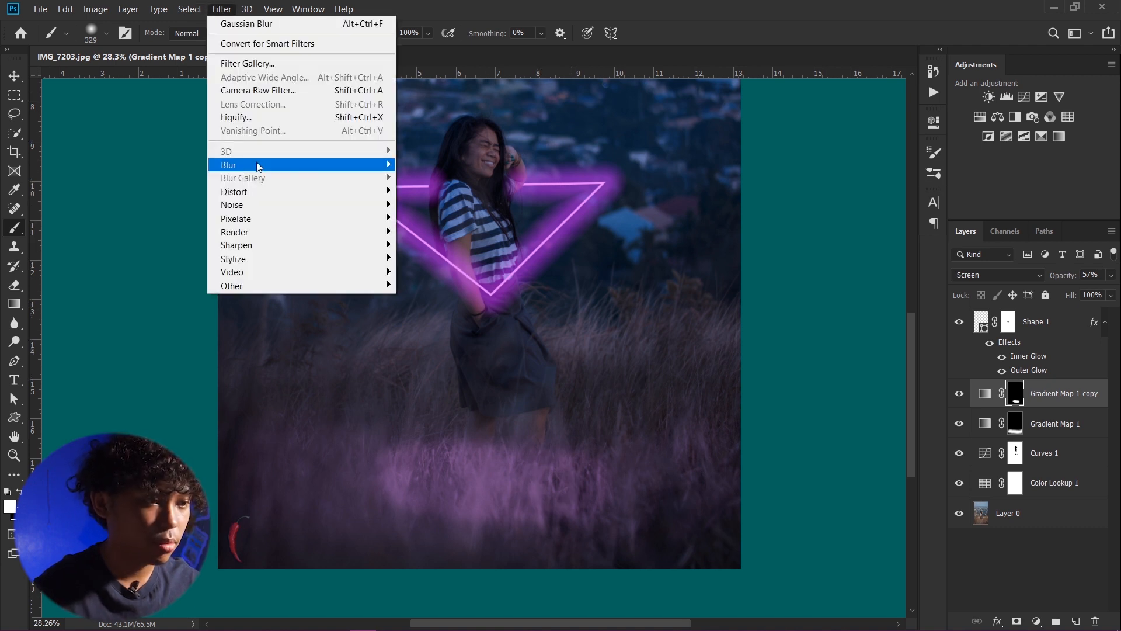
{"action": "mouse_move", "coordinate": [257, 167]}
{"action": "left_click", "coordinate": [426, 215]}
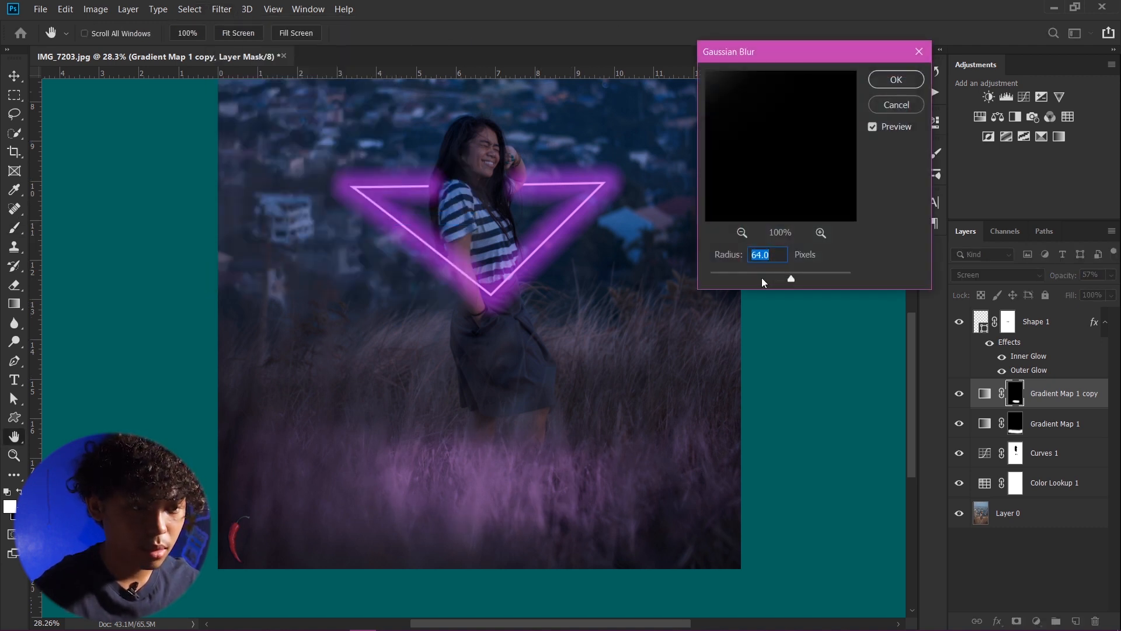
{"action": "left_click_drag", "start_coordinate": [790, 276], "coordinate": [796, 274]}
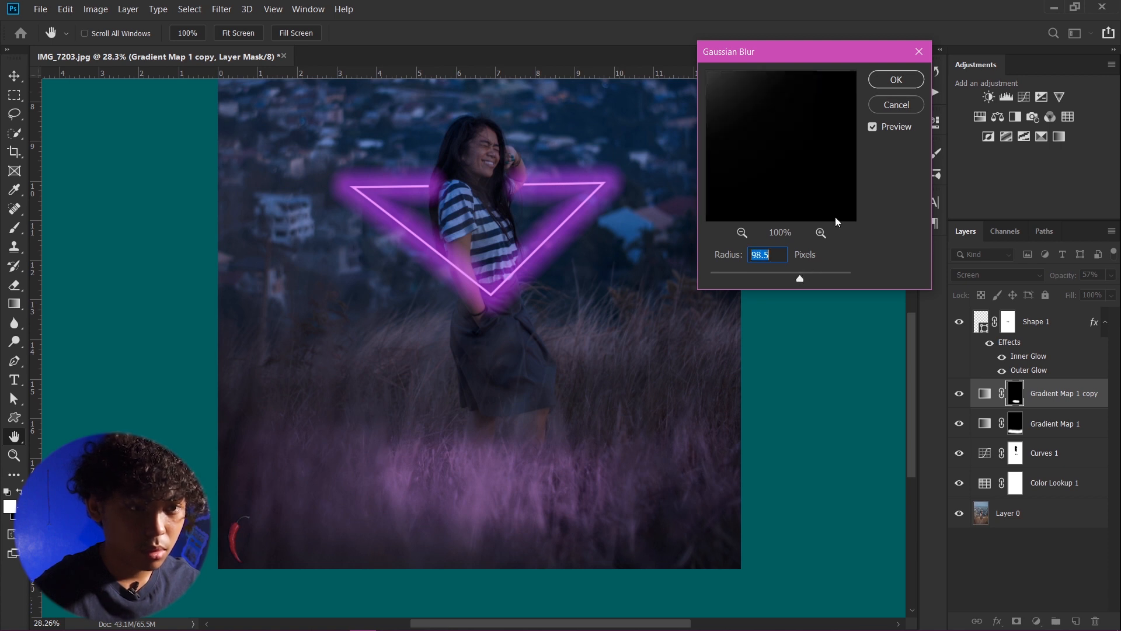
{"action": "left_click", "coordinate": [892, 78]}
Step: Transform the Gradient Map 1 copy mask by rotating it -3.45° and widening it to 126.42%, then apply
{"action": "key", "text": "v"}
{"action": "scroll", "coordinate": [684, 395], "scroll_direction": "down", "scroll_amount": 8}
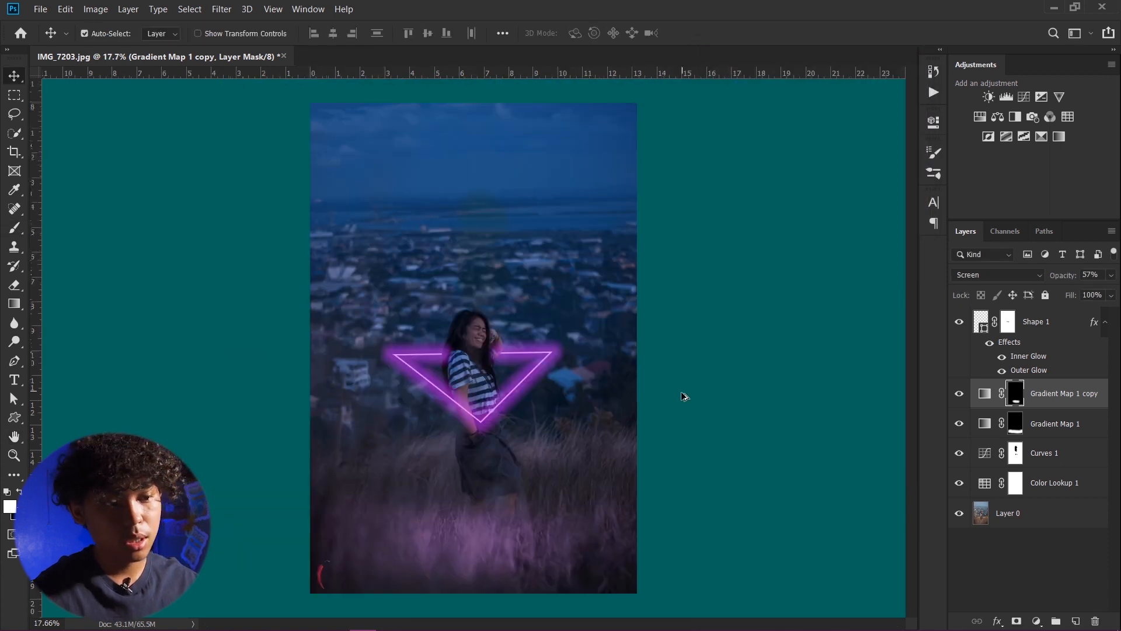
{"action": "key", "text": "ctrl+t"}
{"action": "left_click_drag", "start_coordinate": [645, 387], "coordinate": [653, 377]}
{"action": "left_click_drag", "start_coordinate": [570, 395], "coordinate": [565, 394]}
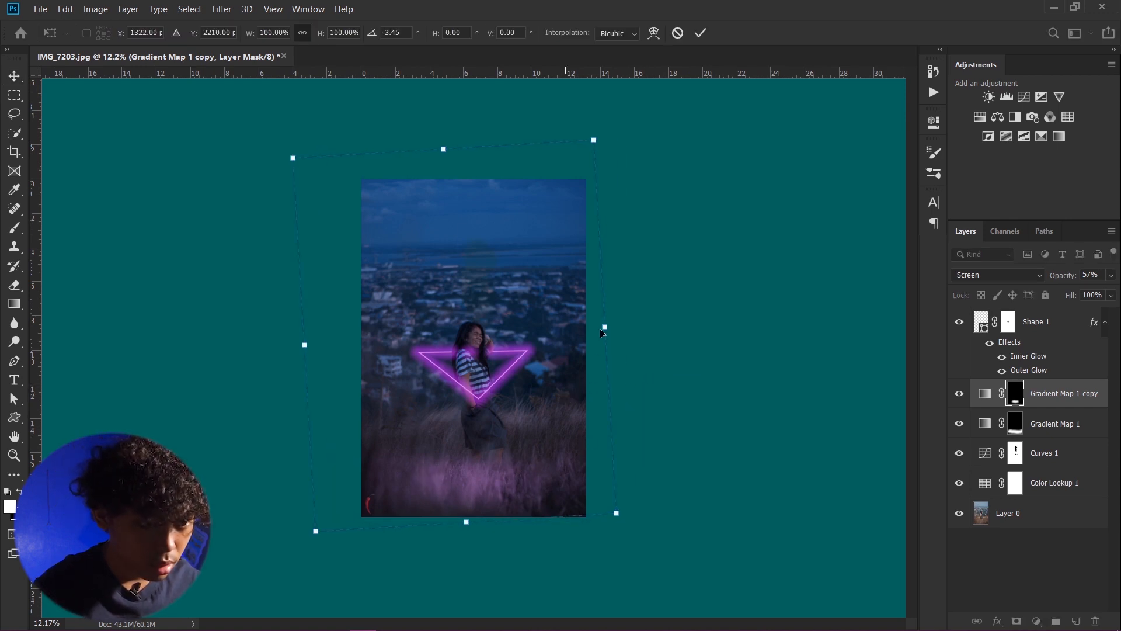
{"action": "mouse_move", "coordinate": [604, 328]}
{"action": "left_mouse_down"}
{"action": "mouse_move", "coordinate": [659, 324]}
{"action": "mouse_move", "coordinate": [625, 328]}
{"action": "left_mouse_up"}
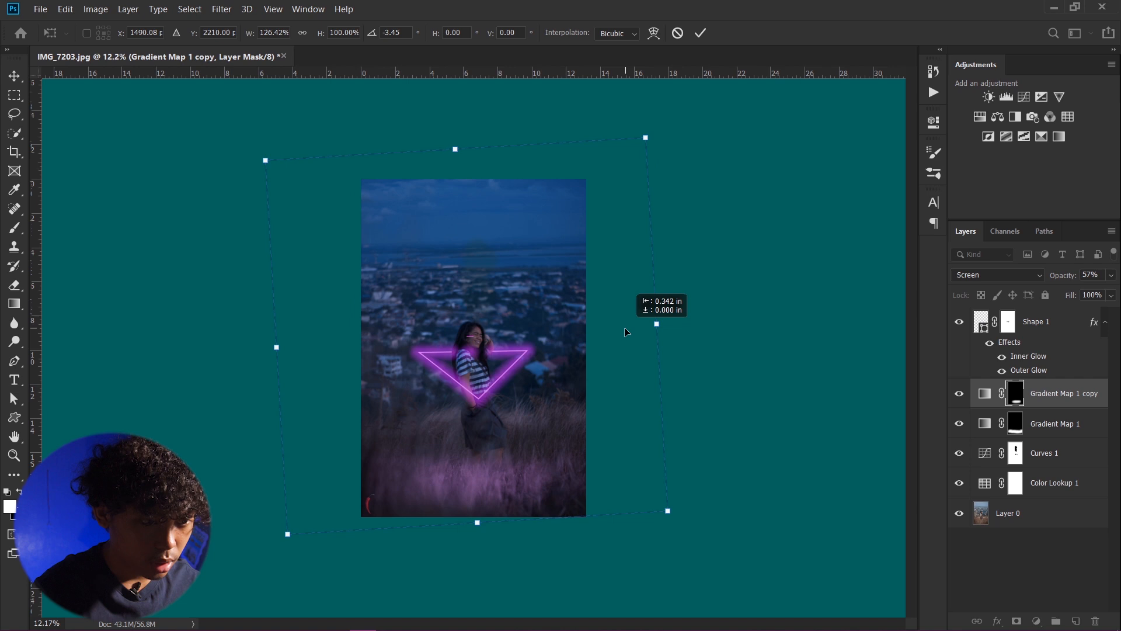
{"action": "left_click", "coordinate": [700, 33]}
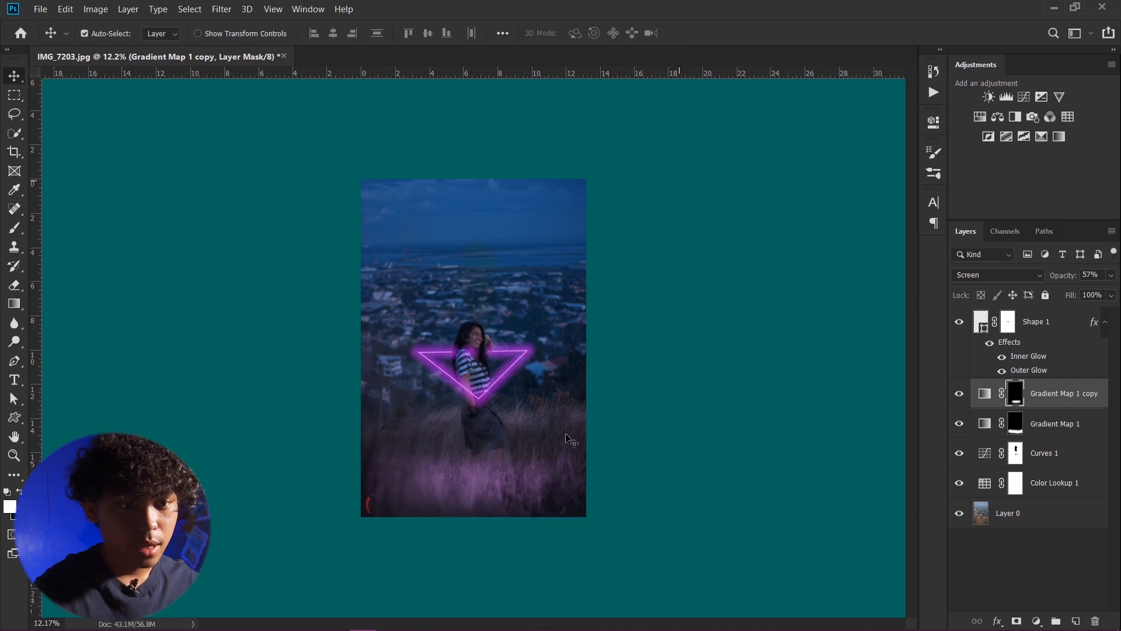
Step: Compare the image with Gradient Map 1 copy, Gradient Map 1 and Shape 1 each hidden and shown
{"action": "left_click", "coordinate": [957, 397]}
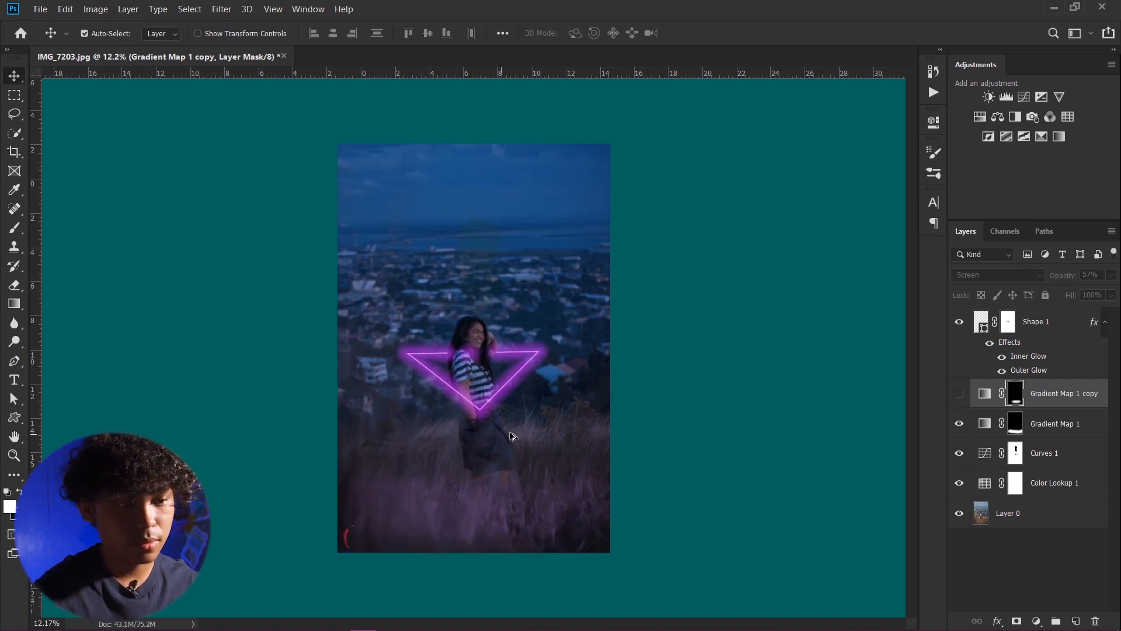
{"action": "scroll", "coordinate": [846, 399], "scroll_direction": "up", "scroll_amount": 3}
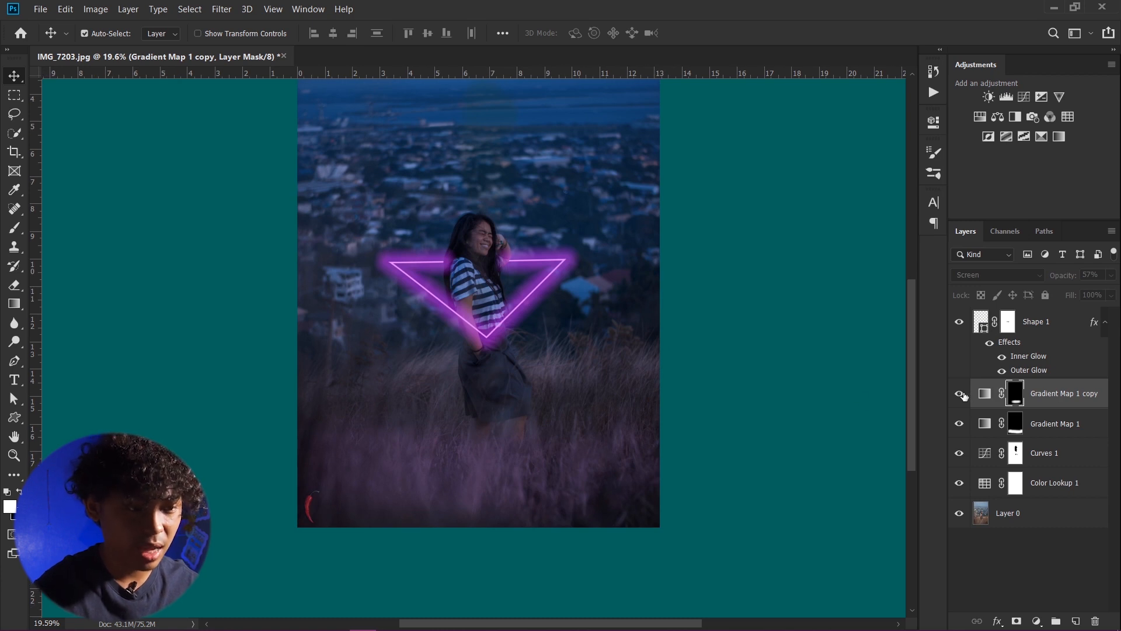
{"action": "left_click", "coordinate": [959, 394]}
{"action": "left_click", "coordinate": [959, 426]}
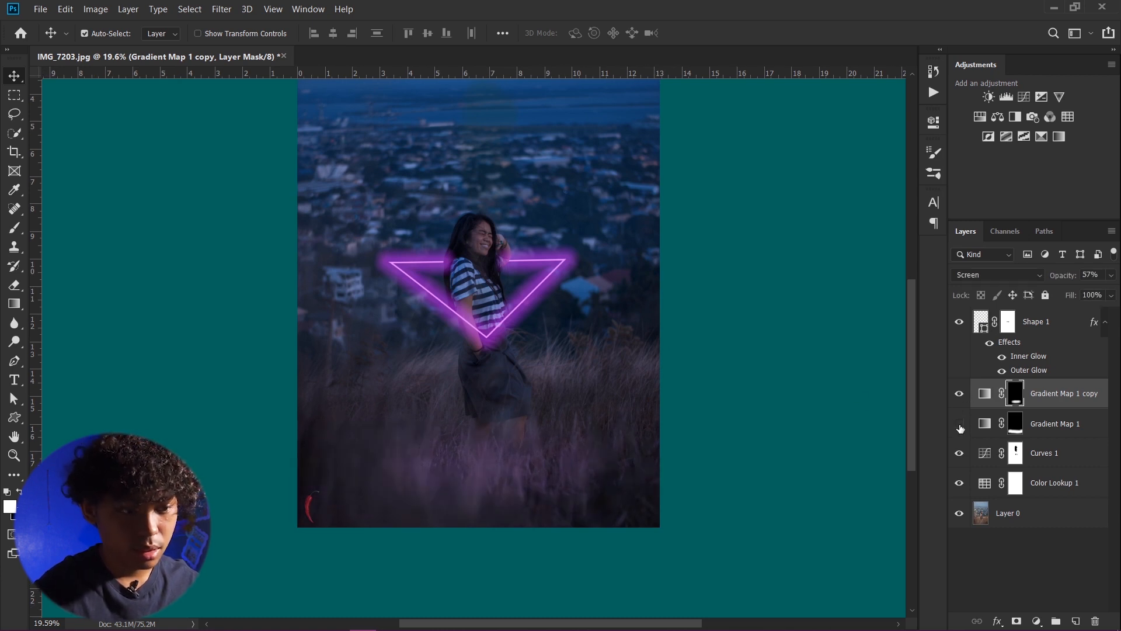
{"action": "left_click", "coordinate": [959, 427]}
{"action": "left_click", "coordinate": [960, 427]}
{"action": "left_click", "coordinate": [959, 426]}
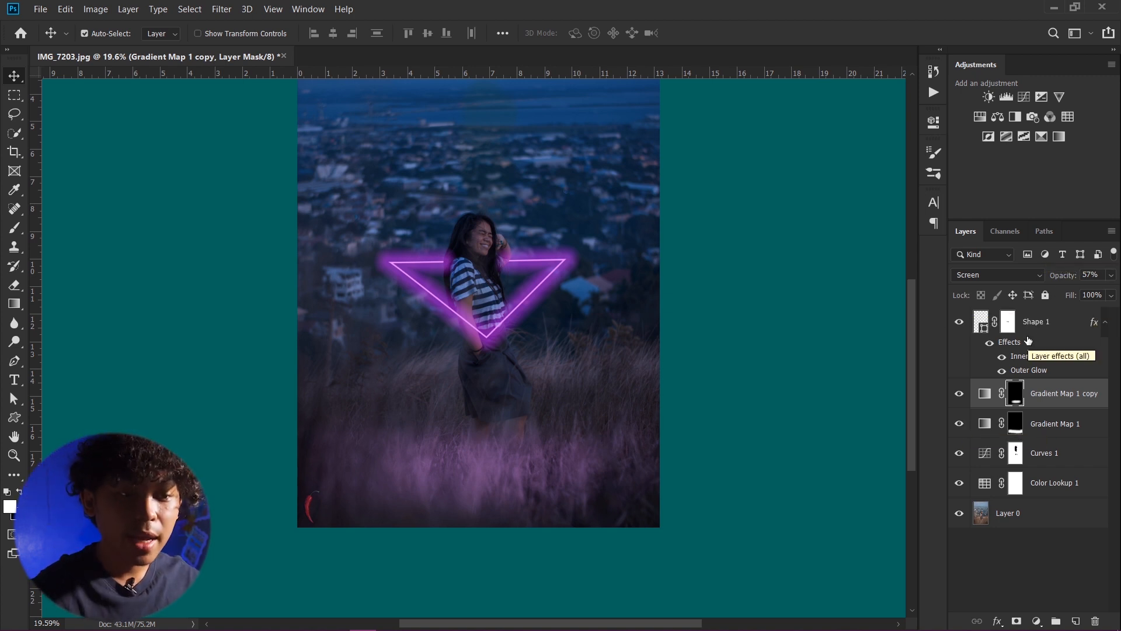
{"action": "left_click", "coordinate": [958, 321]}
{"action": "left_click", "coordinate": [958, 322]}
Step: Duplicate the Shape 1 neon triangle layer together with its mask and glow effects
{"action": "left_click", "coordinate": [969, 327]}
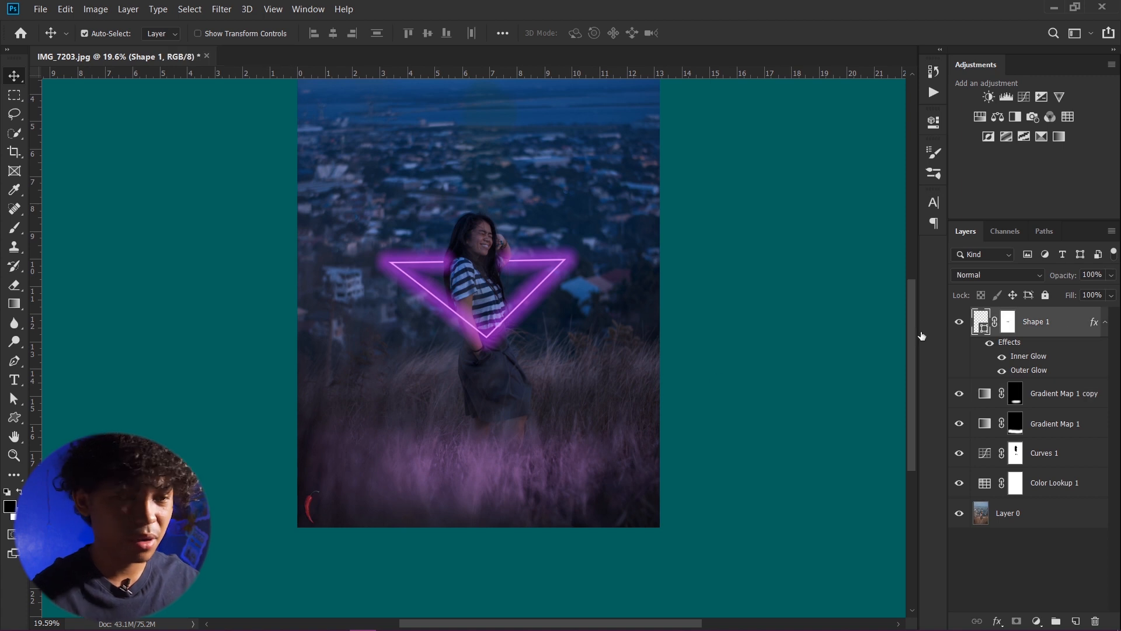
{"action": "scroll", "coordinate": [531, 354], "scroll_direction": "up", "scroll_amount": 3}
{"action": "scroll", "coordinate": [538, 336], "scroll_direction": "down", "scroll_amount": 2}
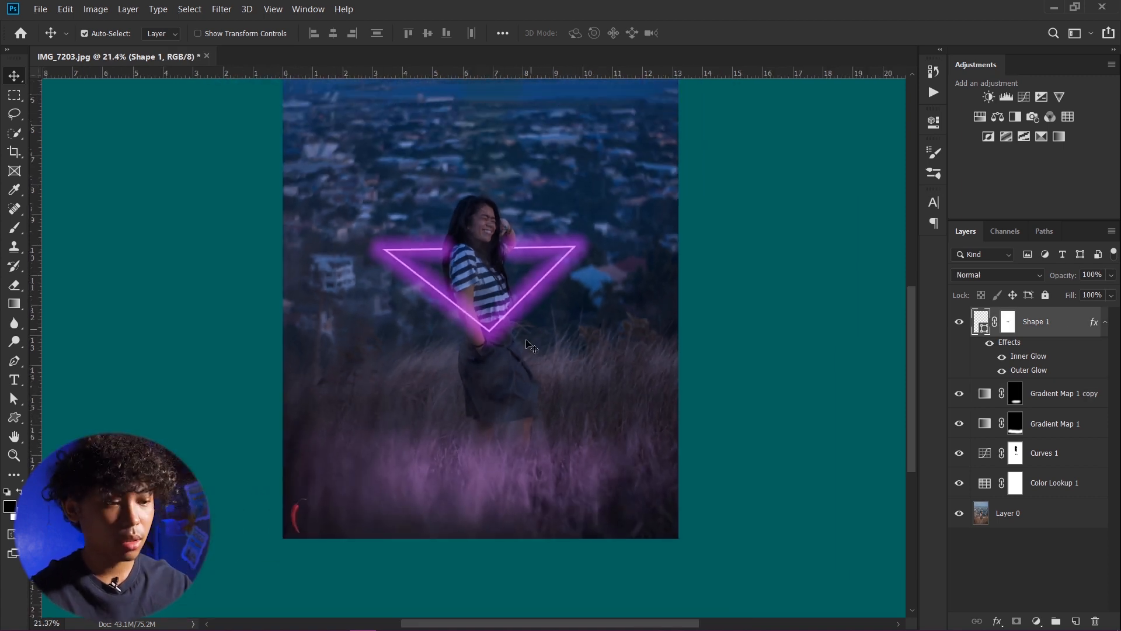
{"action": "scroll", "coordinate": [520, 327], "scroll_direction": "down", "scroll_amount": 1}
{"action": "scroll", "coordinate": [508, 374], "scroll_direction": "up", "scroll_amount": 3}
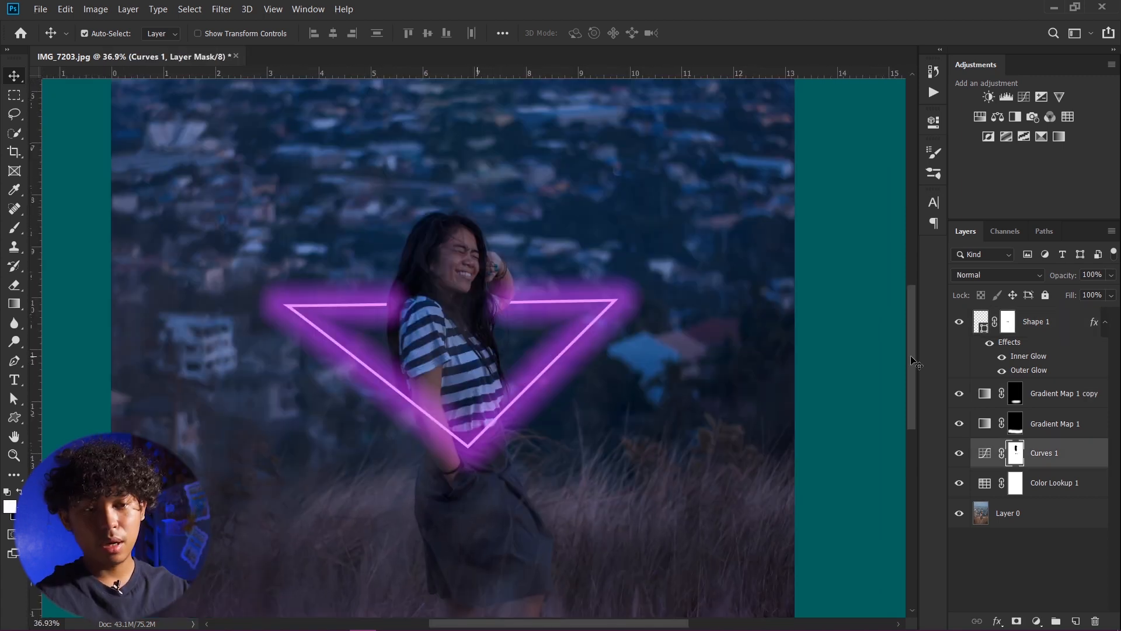
{"action": "left_click", "coordinate": [1038, 329]}
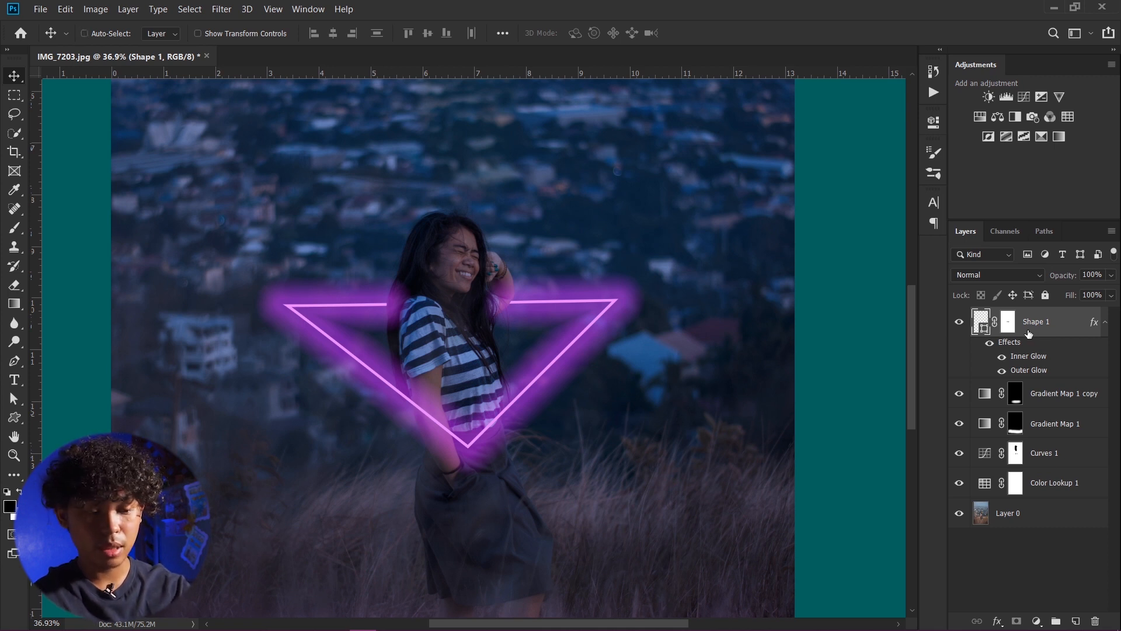
{"action": "key", "text": "ctrl+j"}
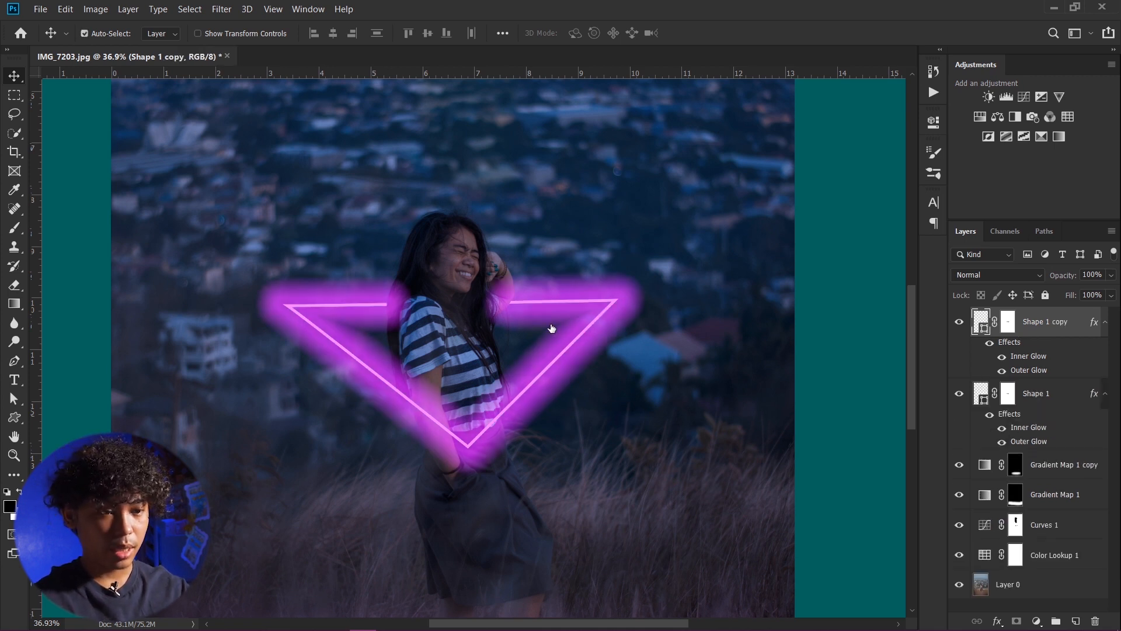
Step: Move the Shape 1 copy triangle down so it surrounds the woman's hips just below the original triangle
{"action": "key", "text": "ctrl+t"}
{"action": "left_click_drag", "start_coordinate": [547, 350], "coordinate": [557, 484]}
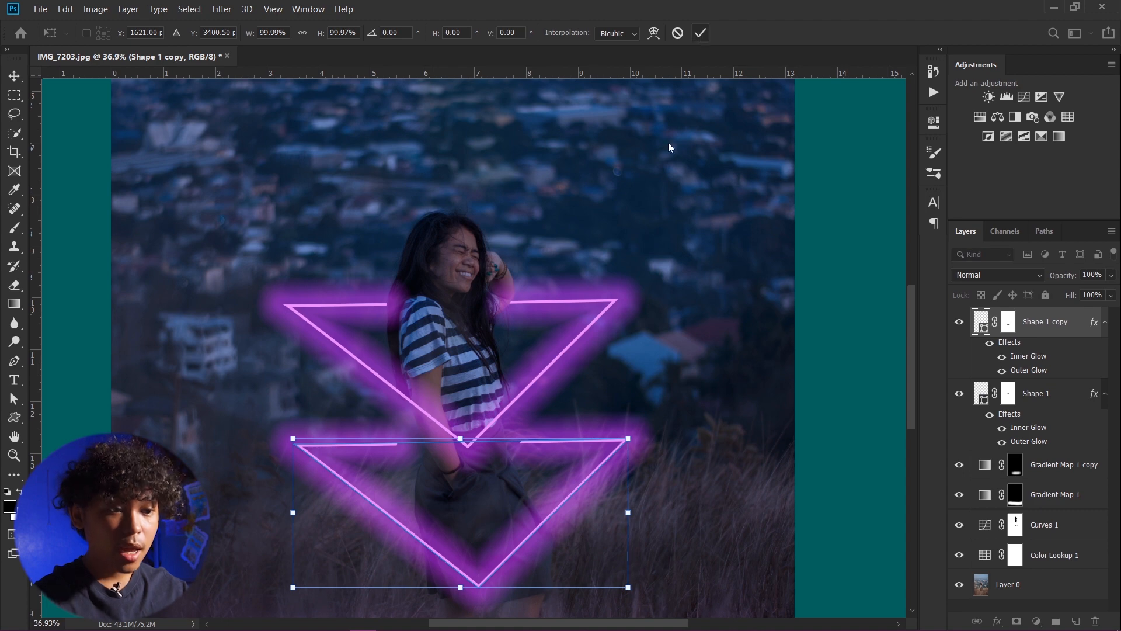
{"action": "key", "text": "Escape"}
Step: Paint white on the Shape 1 copy mask with a soft 70 px brush to restore the triangle's upper line beside the woman's right-side hip
{"action": "scroll", "coordinate": [511, 467], "scroll_direction": "up", "scroll_amount": 4}
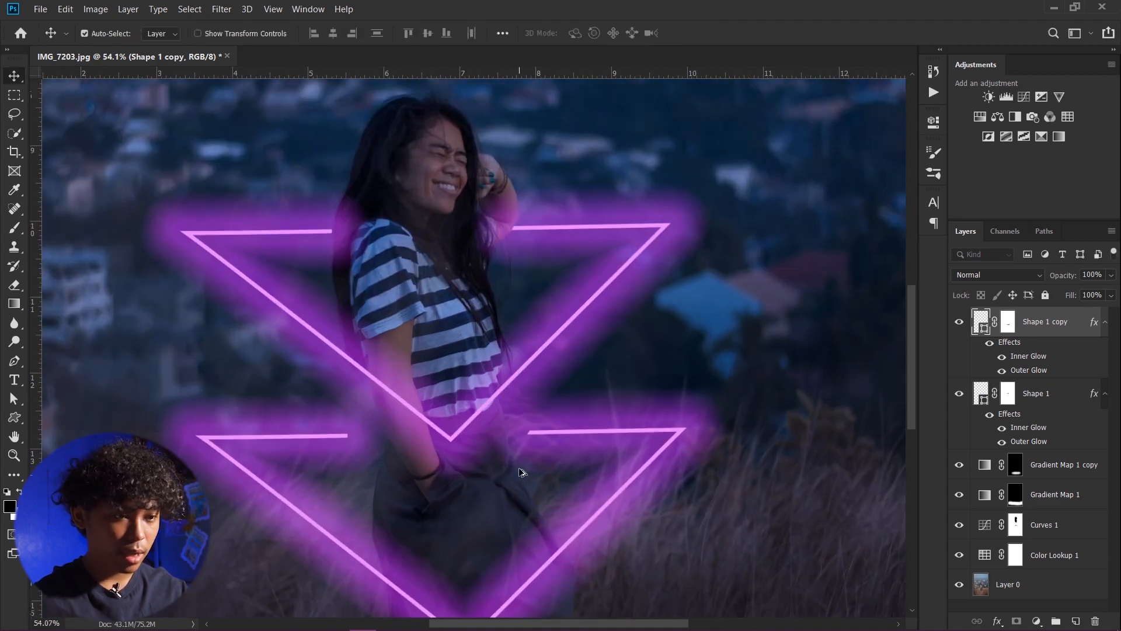
{"action": "scroll", "coordinate": [523, 462], "scroll_direction": "up", "scroll_amount": 2}
{"action": "scroll", "coordinate": [528, 443], "scroll_direction": "up", "scroll_amount": 6}
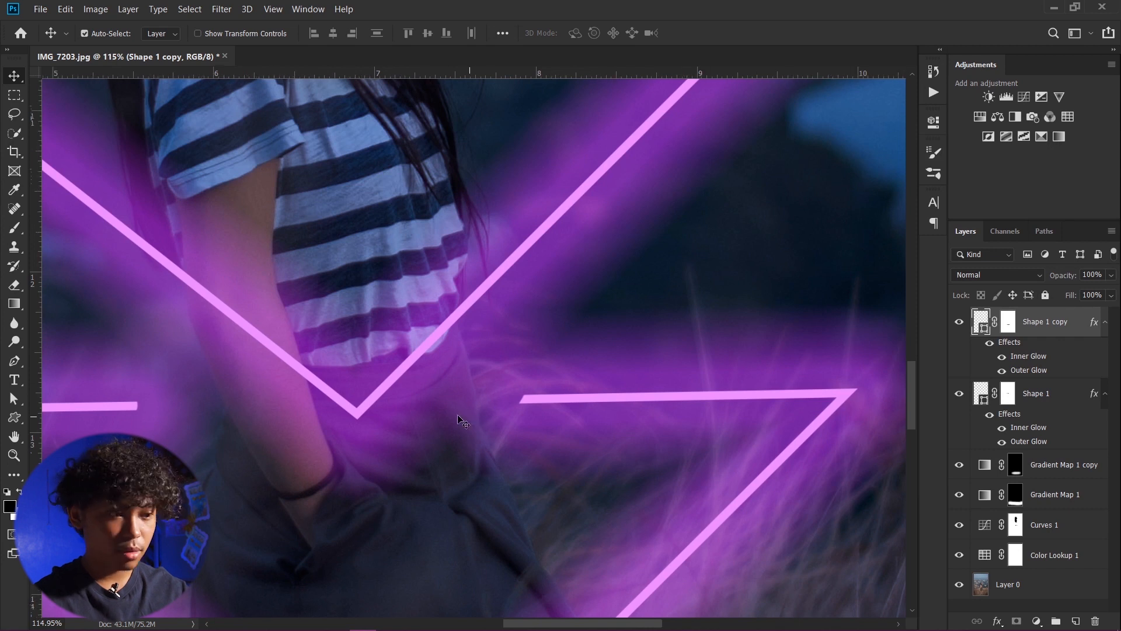
{"action": "key", "text": "b"}
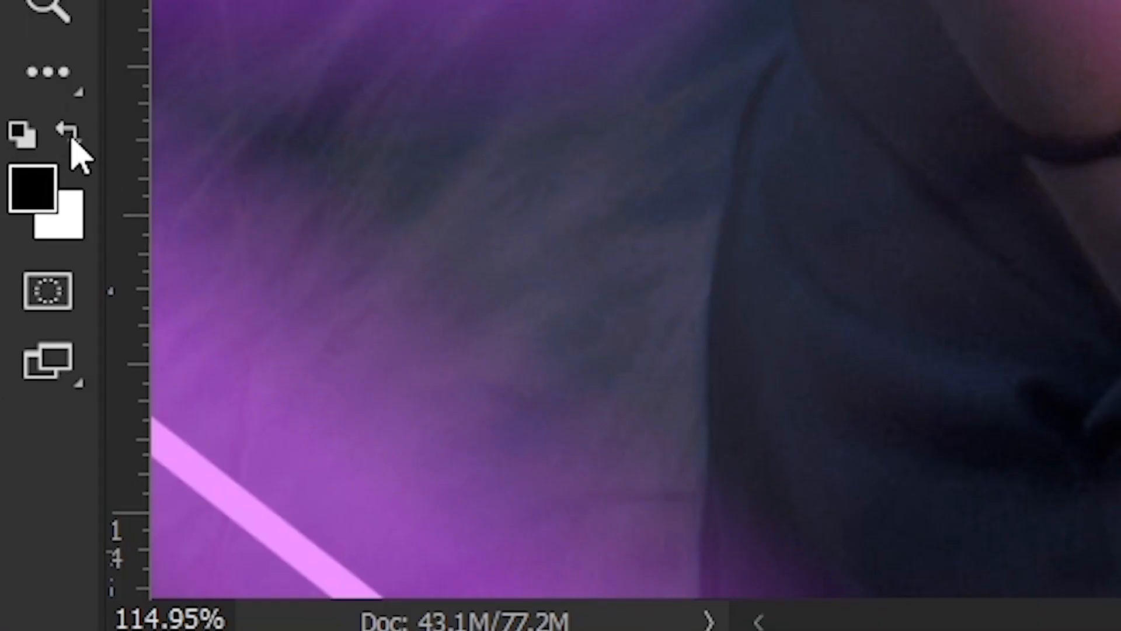
{"action": "left_click", "coordinate": [72, 139]}
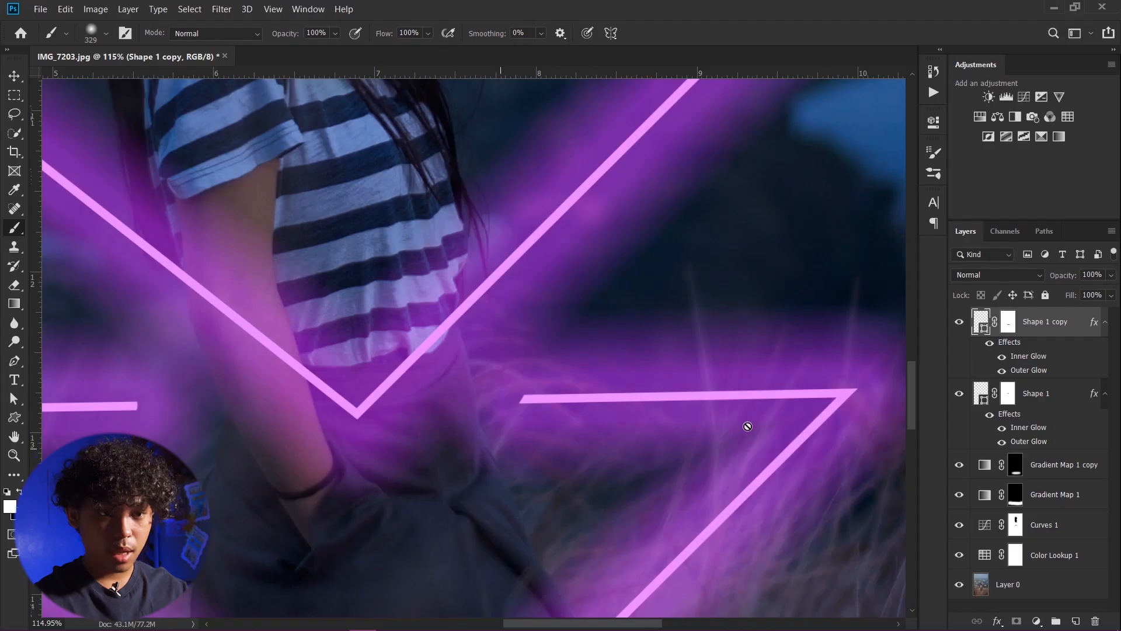
{"action": "left_click", "coordinate": [1012, 326]}
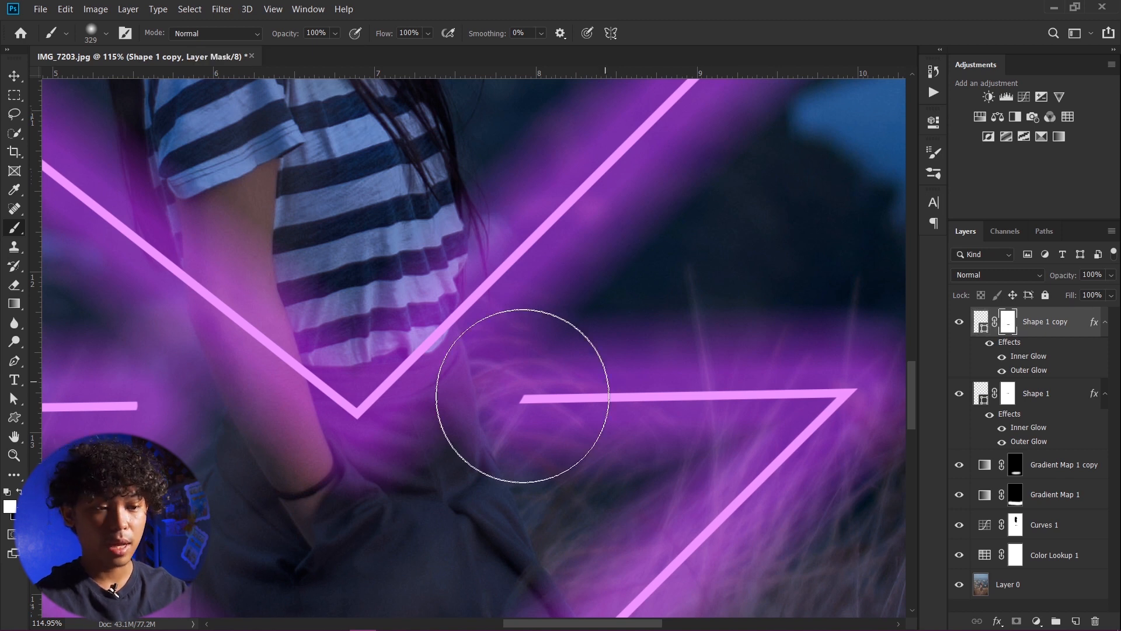
{"action": "right_click", "coordinate": [580, 413], "text": "alt"}
{"action": "left_click_drag", "start_coordinate": [568, 415], "coordinate": [512, 416]}
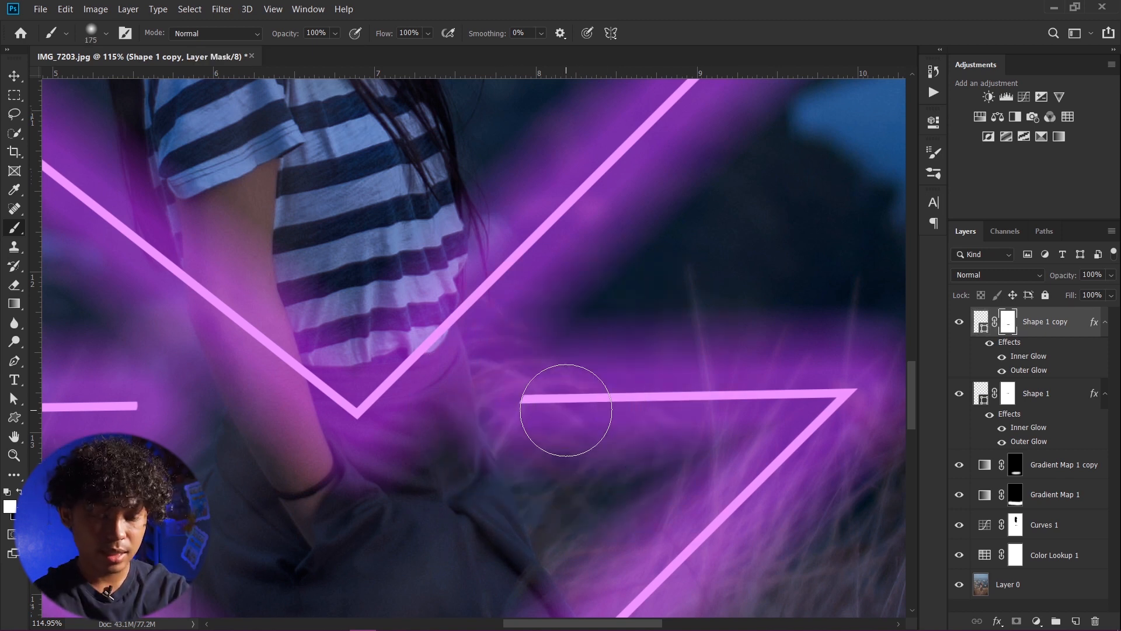
{"action": "key", "text": "bracketleft"}
{"action": "key", "text": "bracketleft"}
{"action": "key", "text": "bracketleft"}
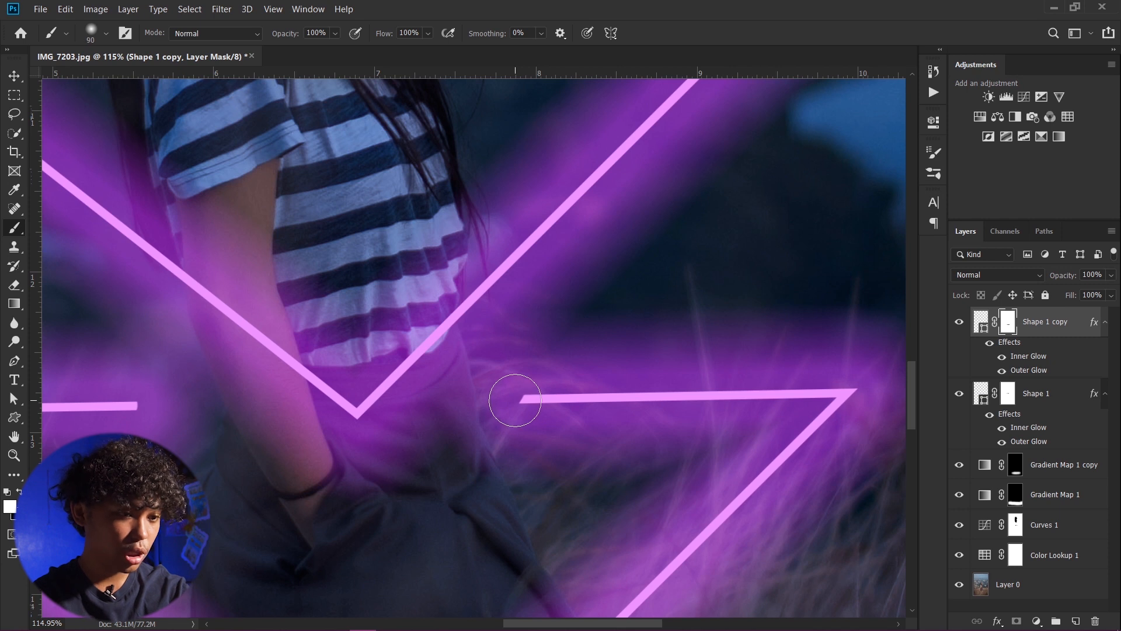
{"action": "key", "text": "bracketleft"}
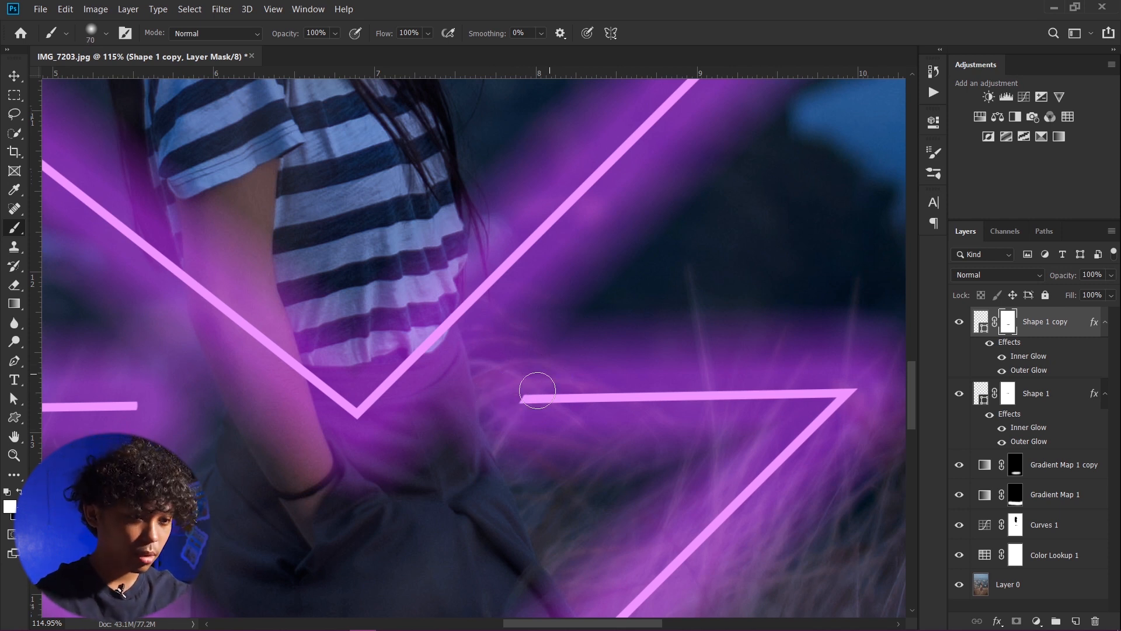
{"action": "left_click", "coordinate": [514, 401]}
{"action": "left_click_drag", "start_coordinate": [516, 400], "coordinate": [499, 396]}
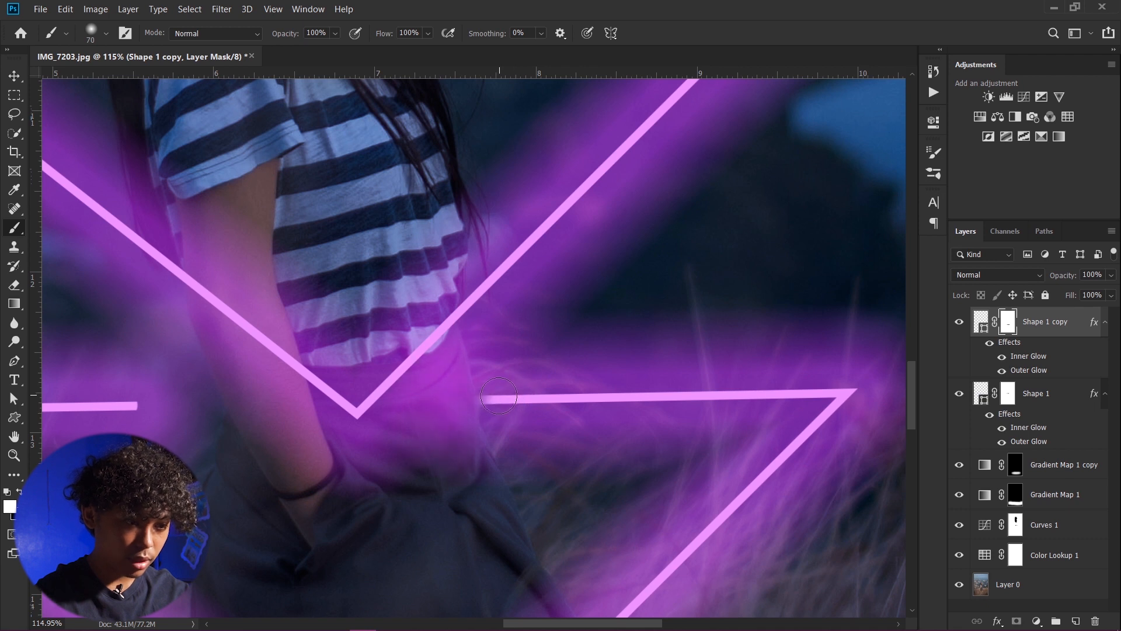
{"action": "key", "text": "ctrl+z"}
{"action": "key", "text": "ctrl+z"}
{"action": "key", "text": "ctrl+z"}
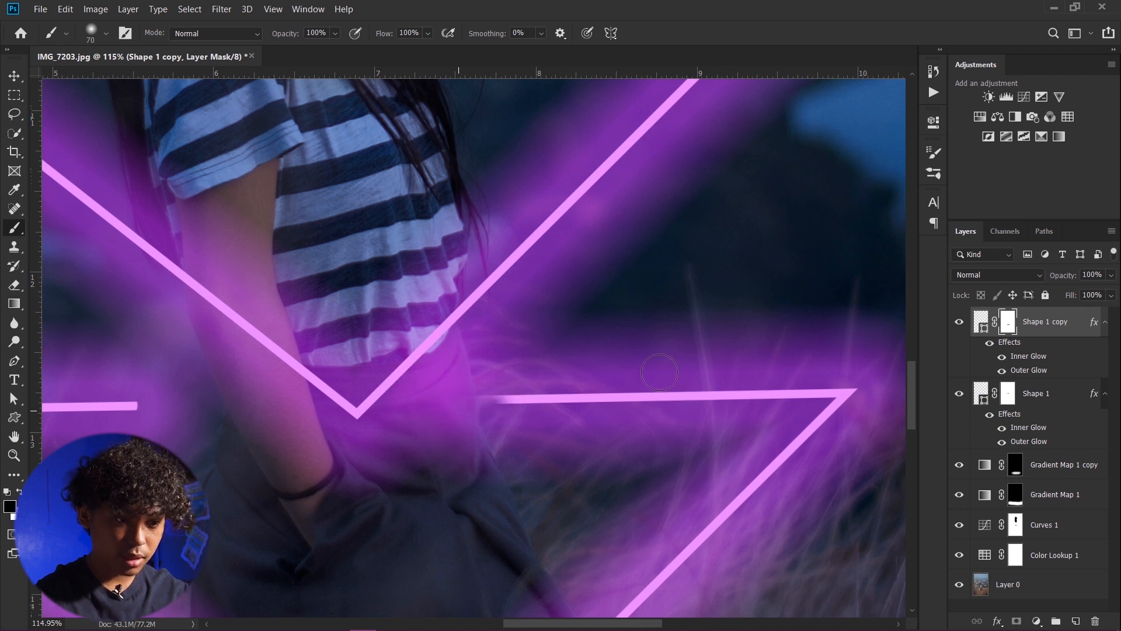
Step: Set the brush hardness to 100% and paint white on the Shape 1 copy mask, extending both upper line segments up to the woman's body
{"action": "right_click", "coordinate": [661, 367]}
{"action": "left_click_drag", "start_coordinate": [710, 415], "coordinate": [770, 414]}
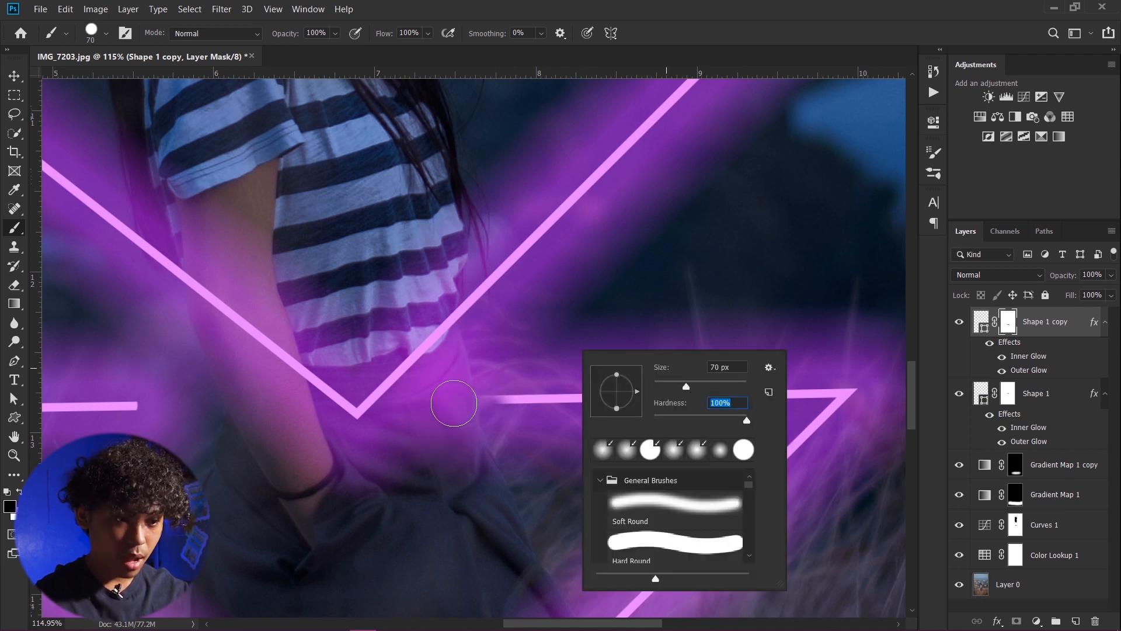
{"action": "left_click", "coordinate": [455, 412]}
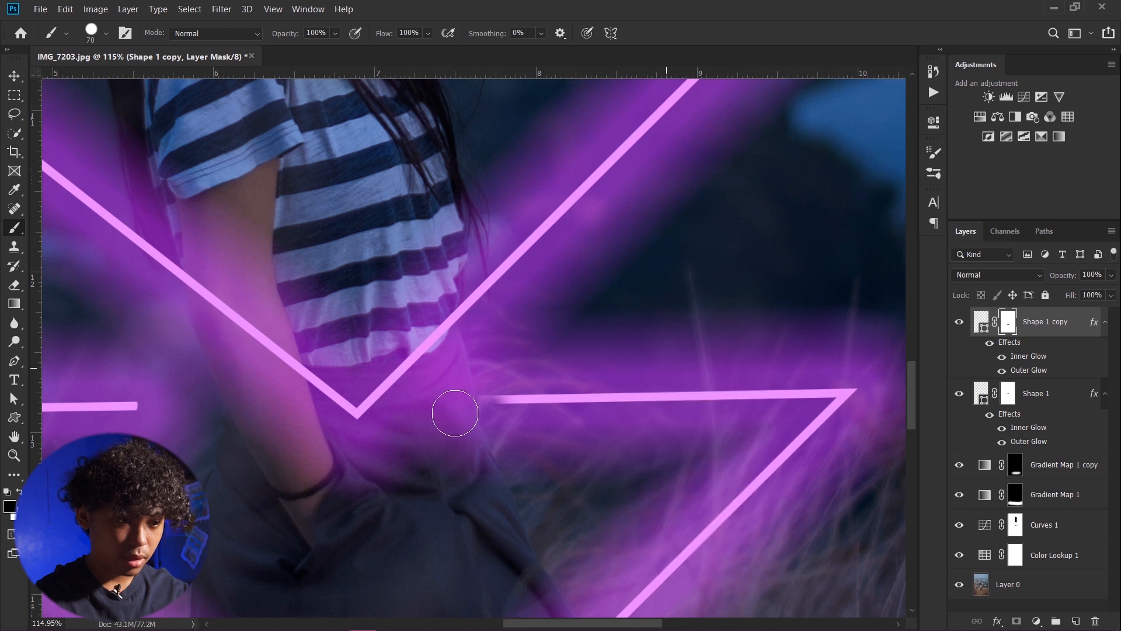
{"action": "key", "text": "x"}
{"action": "left_click", "coordinate": [508, 399]}
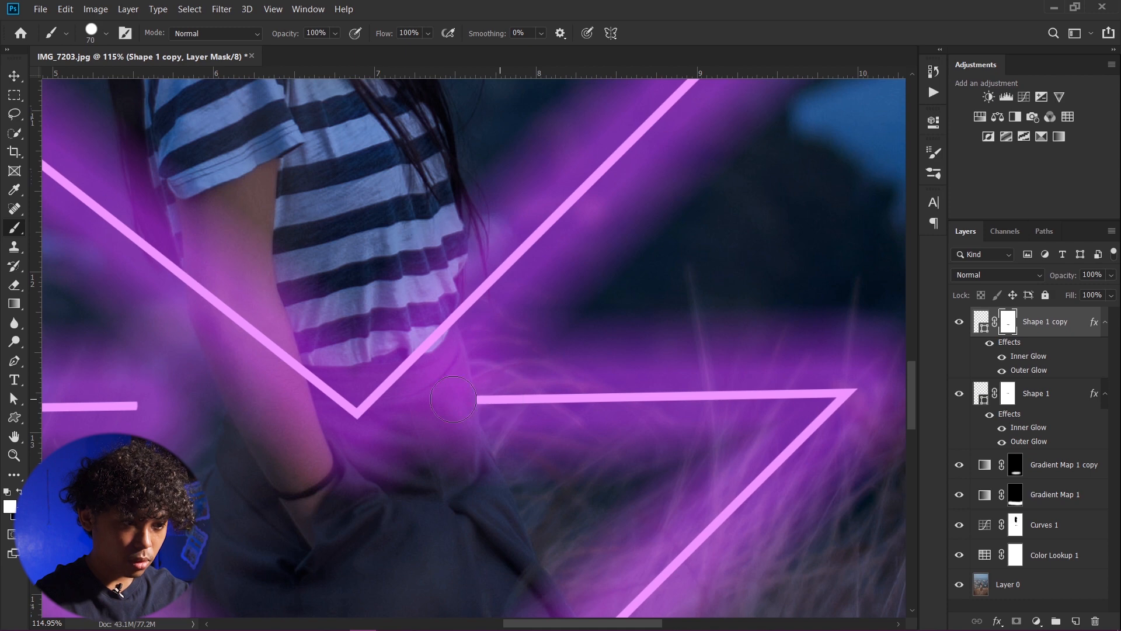
{"action": "left_click_drag", "start_coordinate": [150, 408], "coordinate": [200, 400]}
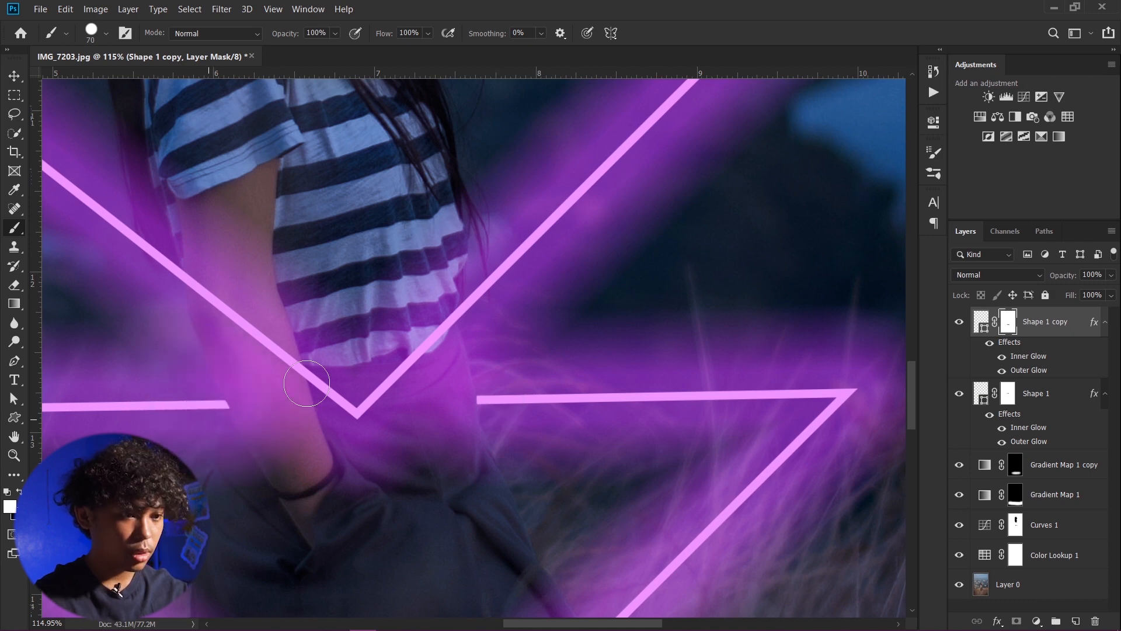
Step: Examine the whole image with the Shape 1 copy triangle hidden and shown
{"action": "scroll", "coordinate": [368, 359], "scroll_direction": "down", "scroll_amount": 10}
{"action": "scroll", "coordinate": [368, 359], "scroll_direction": "down", "scroll_amount": 1}
{"action": "scroll", "coordinate": [367, 359], "scroll_direction": "up", "scroll_amount": 4}
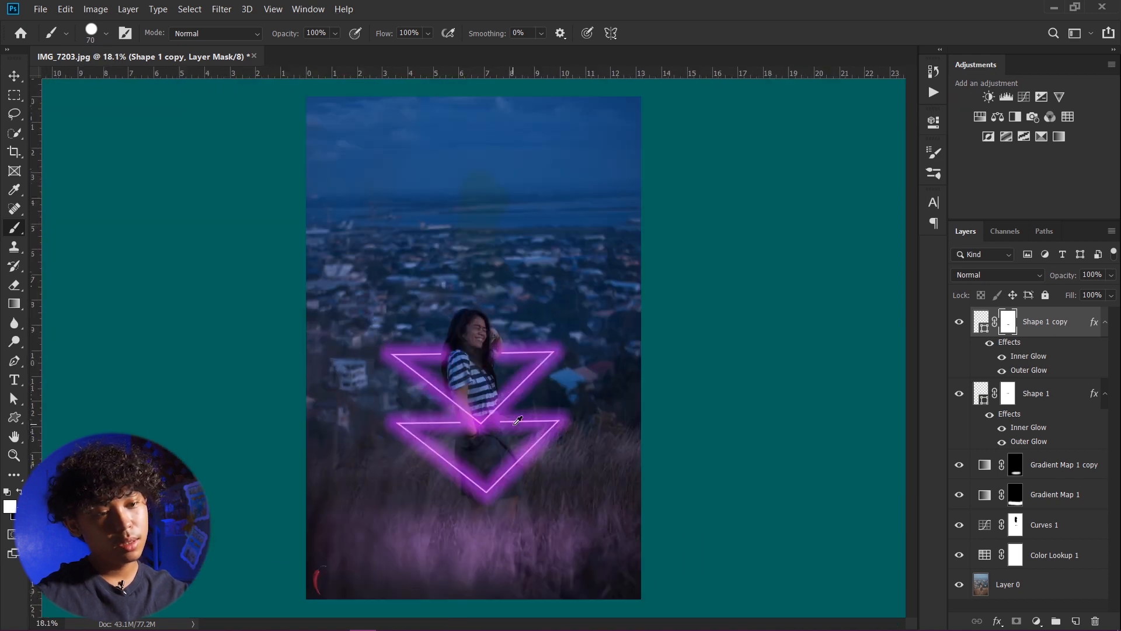
{"action": "key", "text": "v"}
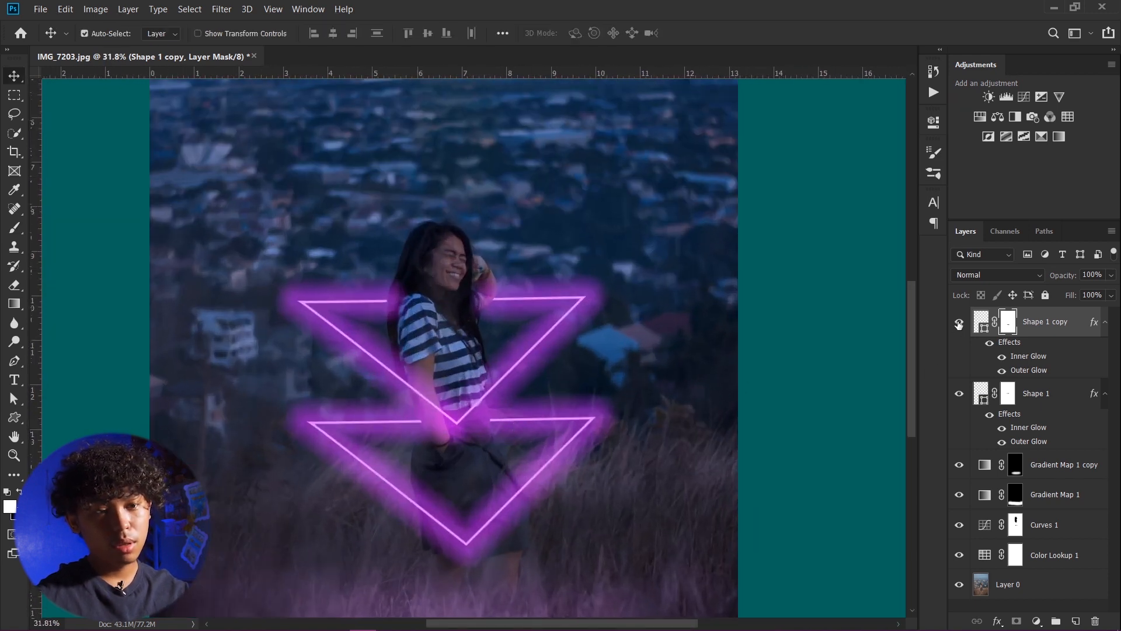
{"action": "left_click", "coordinate": [959, 324]}
{"action": "left_click", "coordinate": [959, 324]}
{"action": "scroll", "coordinate": [507, 430], "scroll_direction": "up", "scroll_amount": 3}
{"action": "left_click_drag", "start_coordinate": [505, 428], "coordinate": [523, 390]}
{"action": "scroll", "coordinate": [524, 391], "scroll_direction": "down", "scroll_amount": 3}
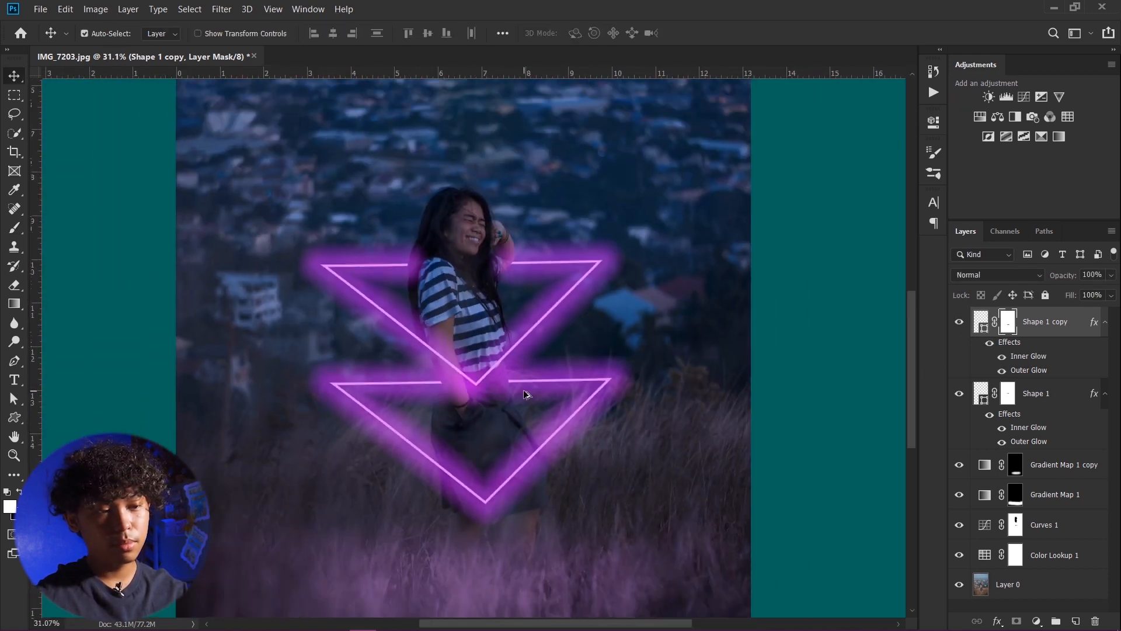
{"action": "scroll", "coordinate": [523, 390], "scroll_direction": "up", "scroll_amount": 2}
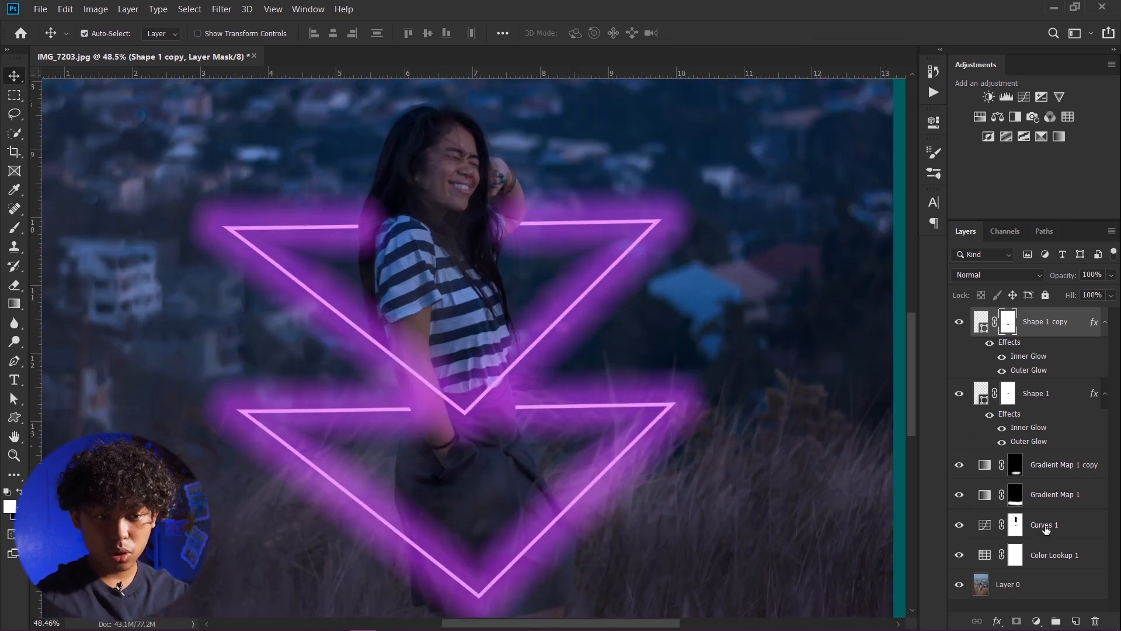
Step: Duplicate the Gradient Map 1 copy layer and rename the duplicate Skin cast
{"action": "left_click", "coordinate": [1001, 466]}
{"action": "left_click", "coordinate": [959, 466]}
{"action": "left_click", "coordinate": [959, 466]}
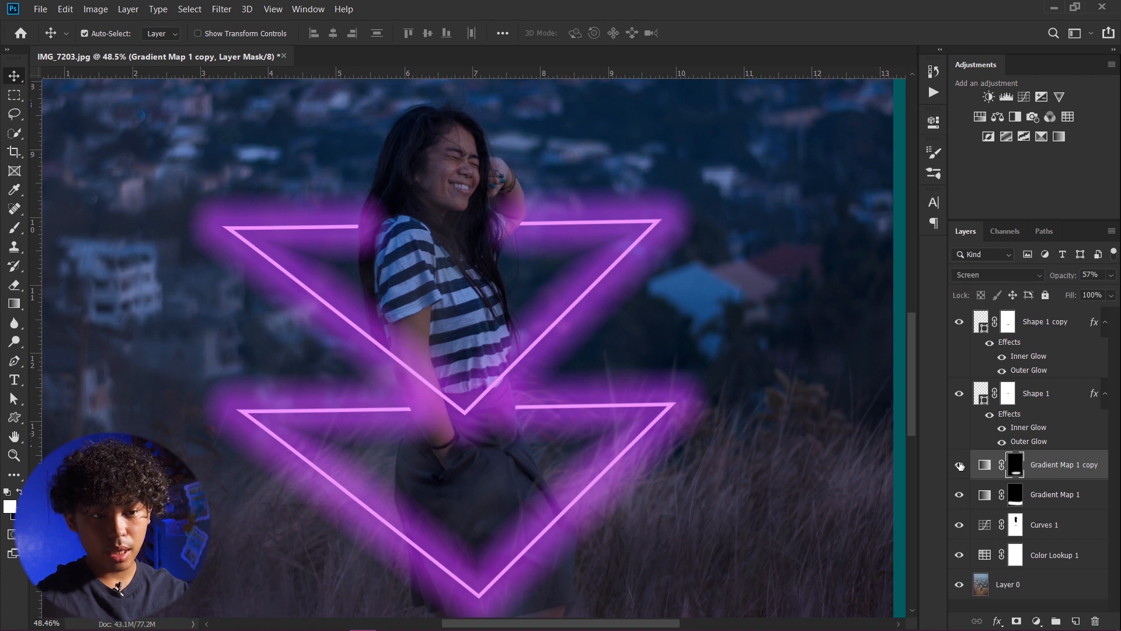
{"action": "key", "text": "ctrl+j"}
{"action": "double_click", "coordinate": [1059, 465]}
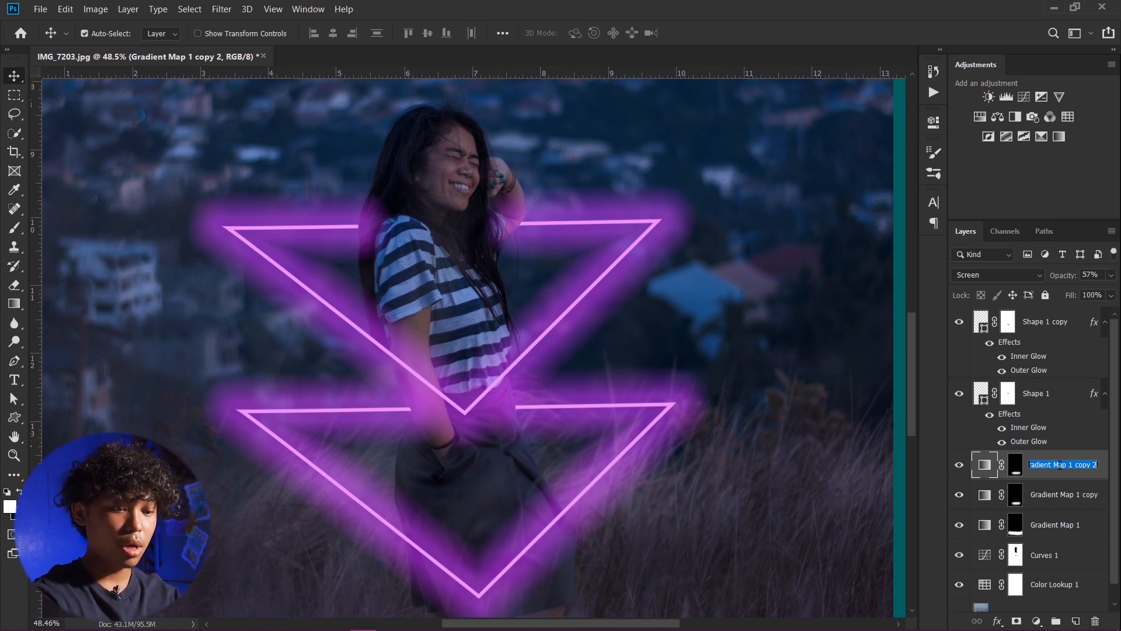
{"action": "type", "text": "S"}
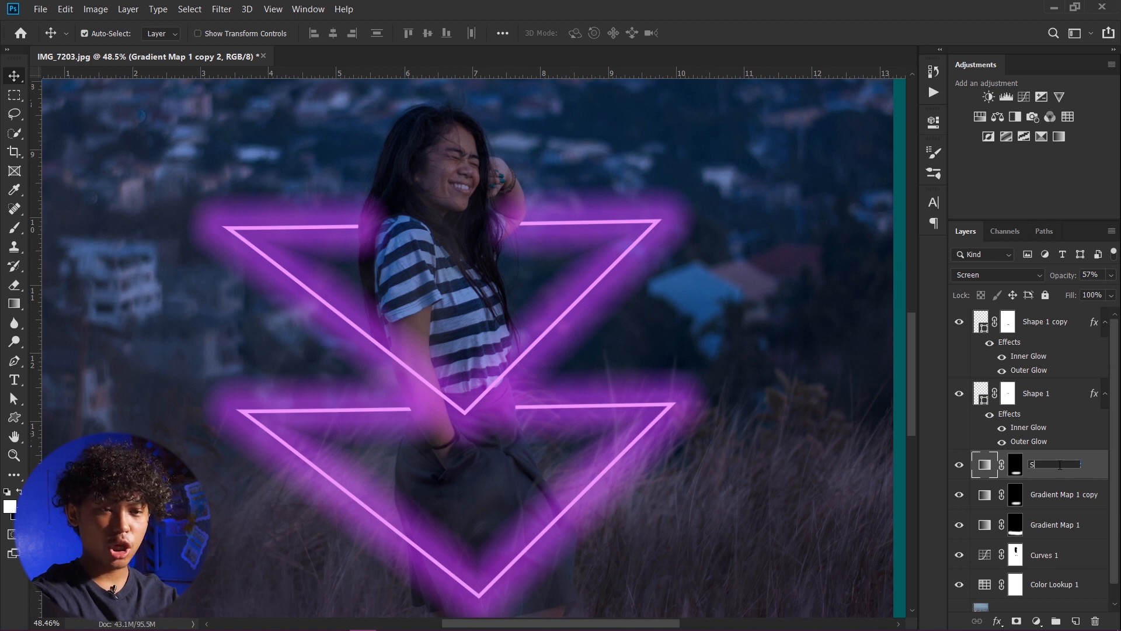
{"action": "type", "text": "kin cast"}
{"action": "key", "text": "Return"}
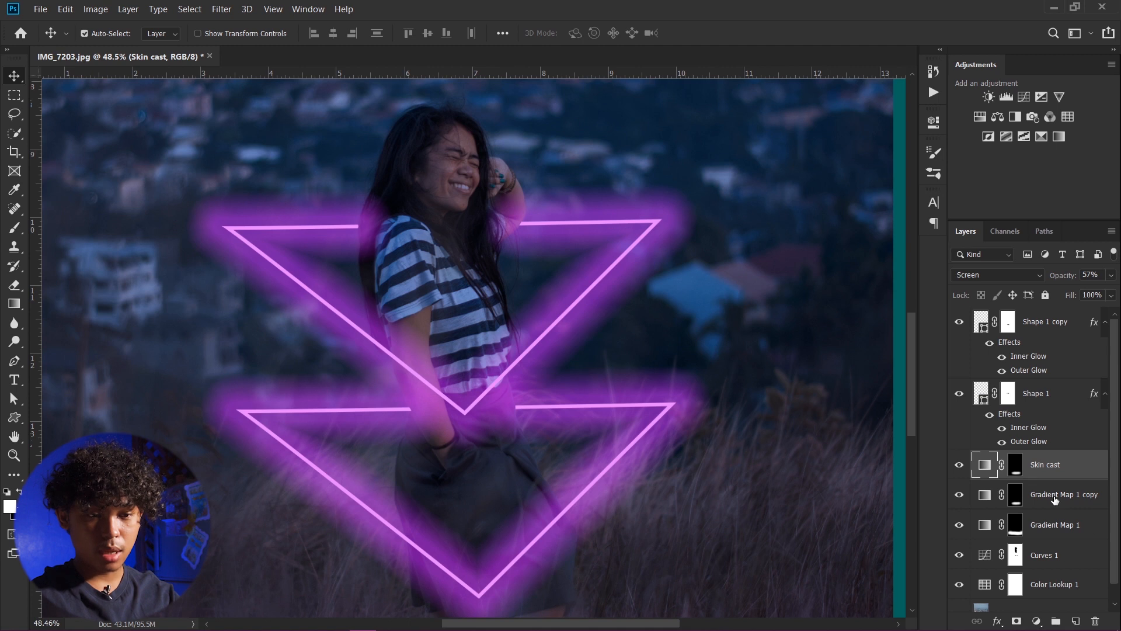
Step: Rename Gradient Map 1 as Groud Cast and Gradient Map 1 copy as Inner Ground Cast
{"action": "left_click", "coordinate": [988, 498]}
{"action": "scroll", "coordinate": [1045, 501], "scroll_direction": "down", "scroll_amount": 1}
{"action": "double_click", "coordinate": [1048, 506]}
{"action": "type", "text": "Cast"}
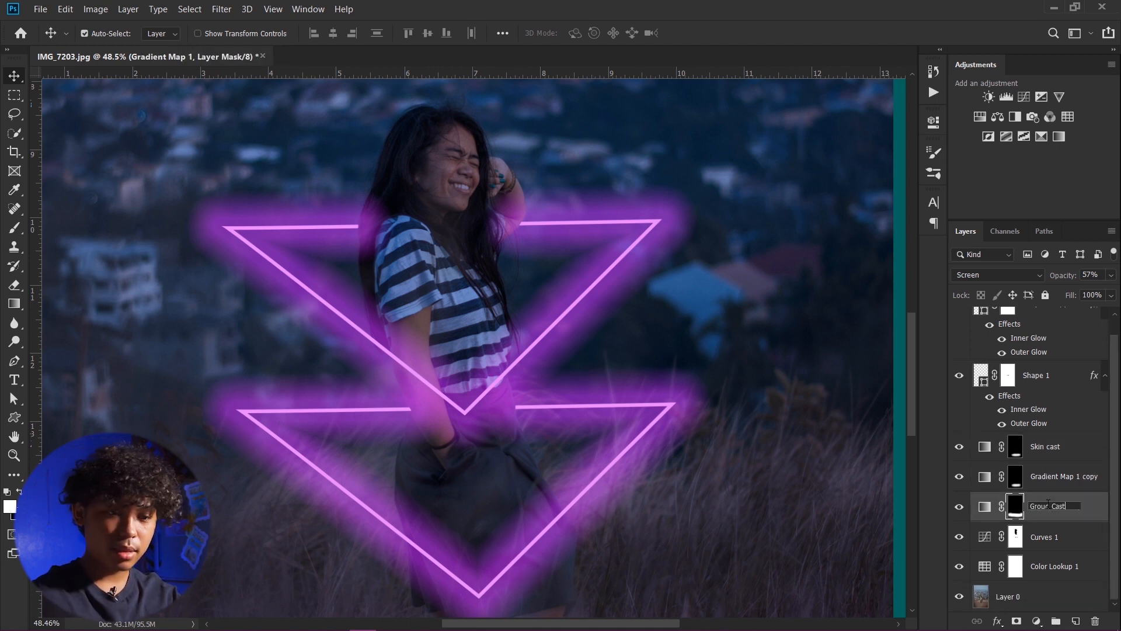
{"action": "key", "text": "Return"}
{"action": "double_click", "coordinate": [1049, 476]}
{"action": "type", "text": "OMm"}
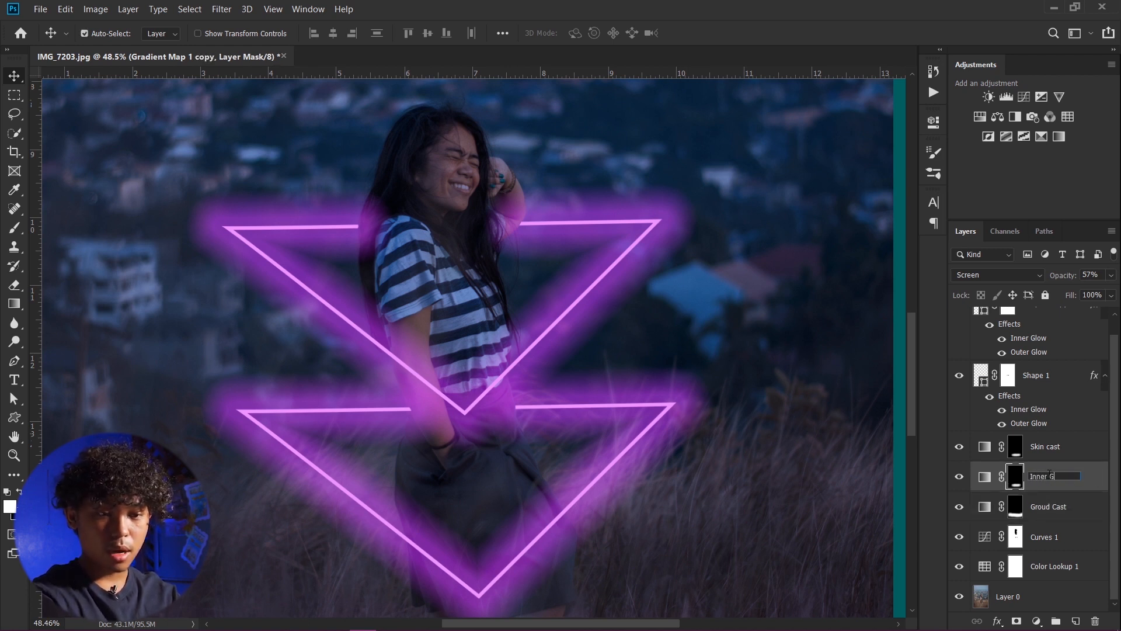
{"action": "key", "text": "Return"}
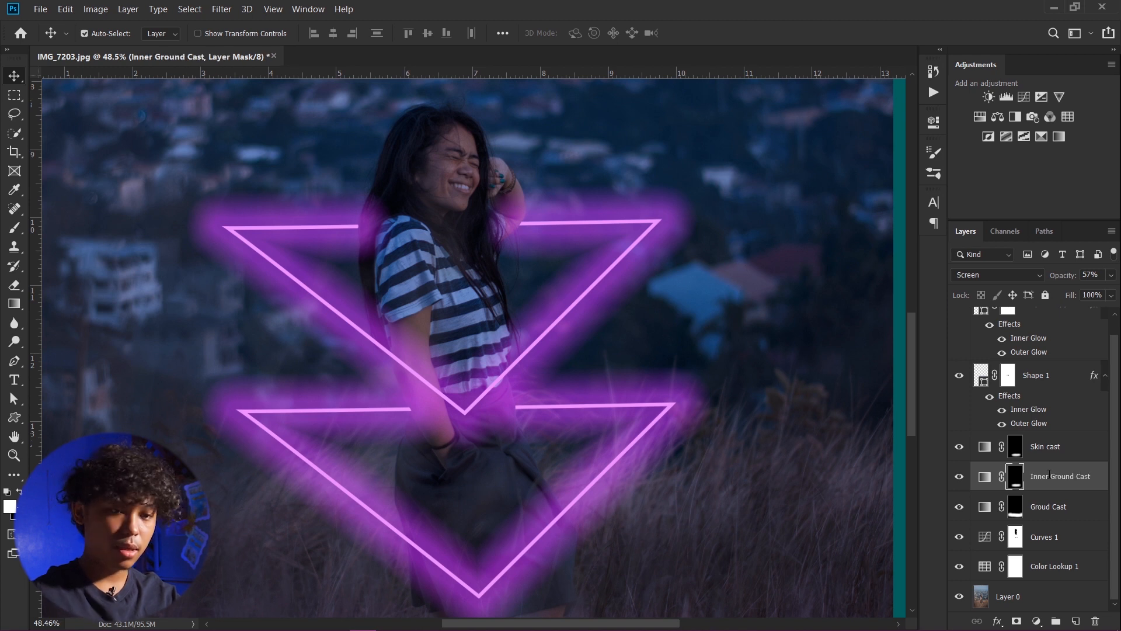
Step: Make the Skin cast mask fully black and set up a white 94 px brush with 0% hardness
{"action": "left_click", "coordinate": [1046, 457]}
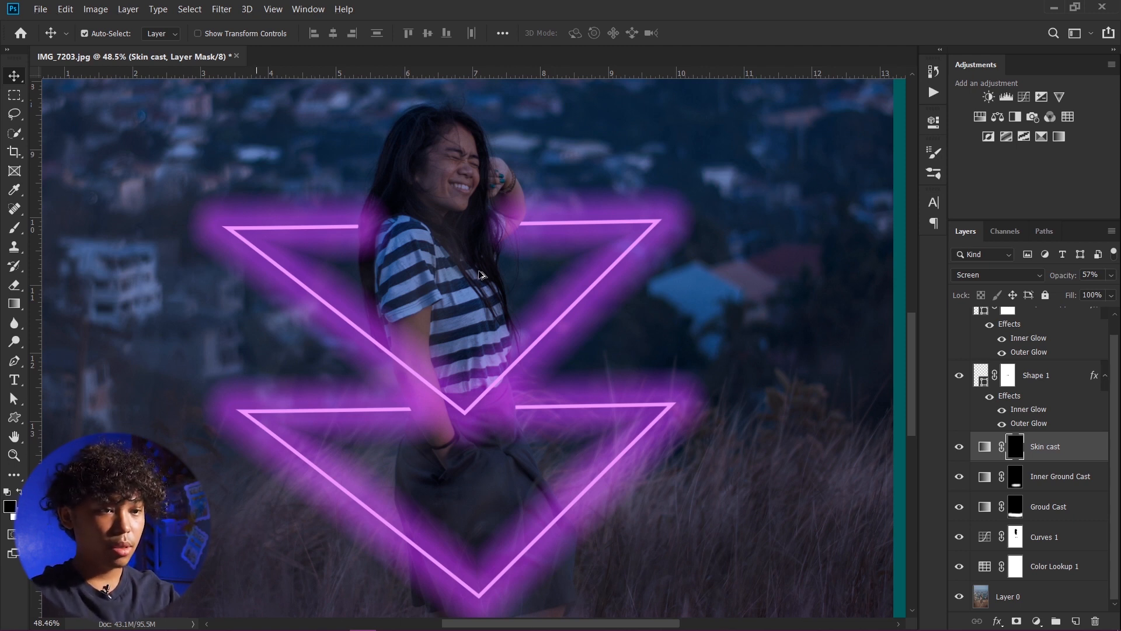
{"action": "scroll", "coordinate": [480, 274], "scroll_direction": "up", "scroll_amount": 3}
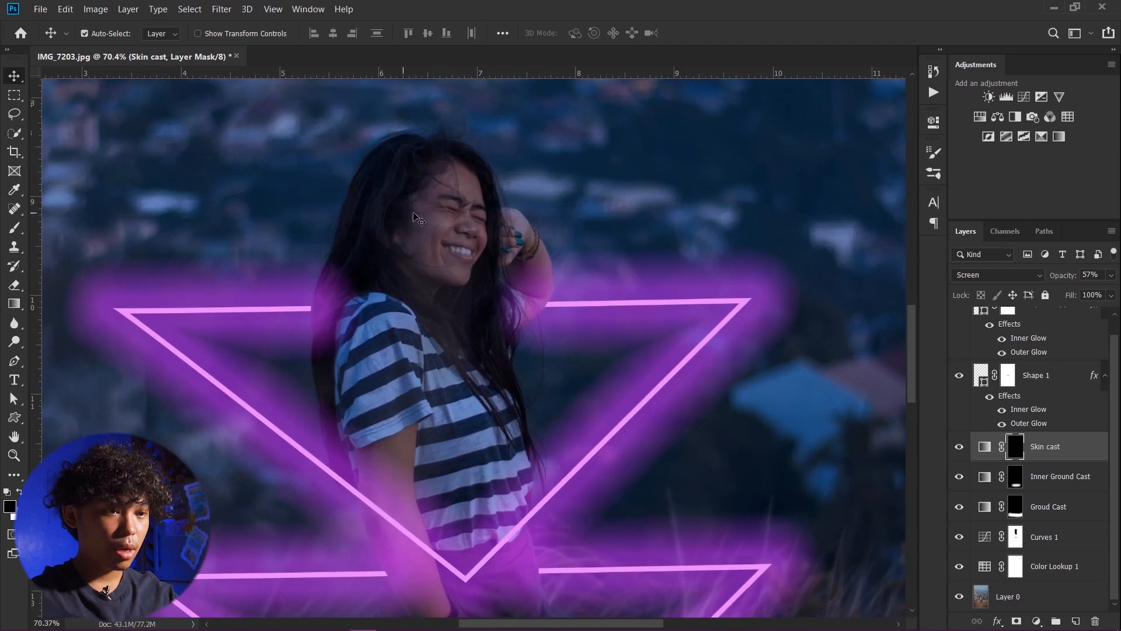
{"action": "key", "text": "b"}
{"action": "scroll", "coordinate": [429, 257], "scroll_direction": "up", "scroll_amount": 4}
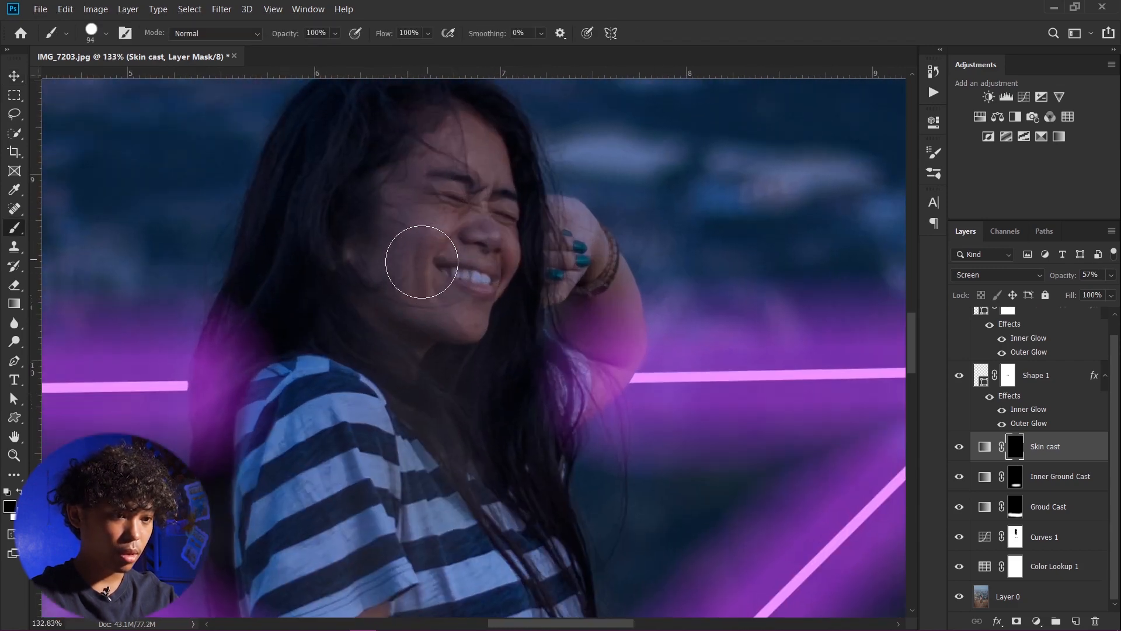
{"action": "right_click", "coordinate": [425, 261]}
{"action": "left_click_drag", "start_coordinate": [509, 329], "coordinate": [440, 321]}
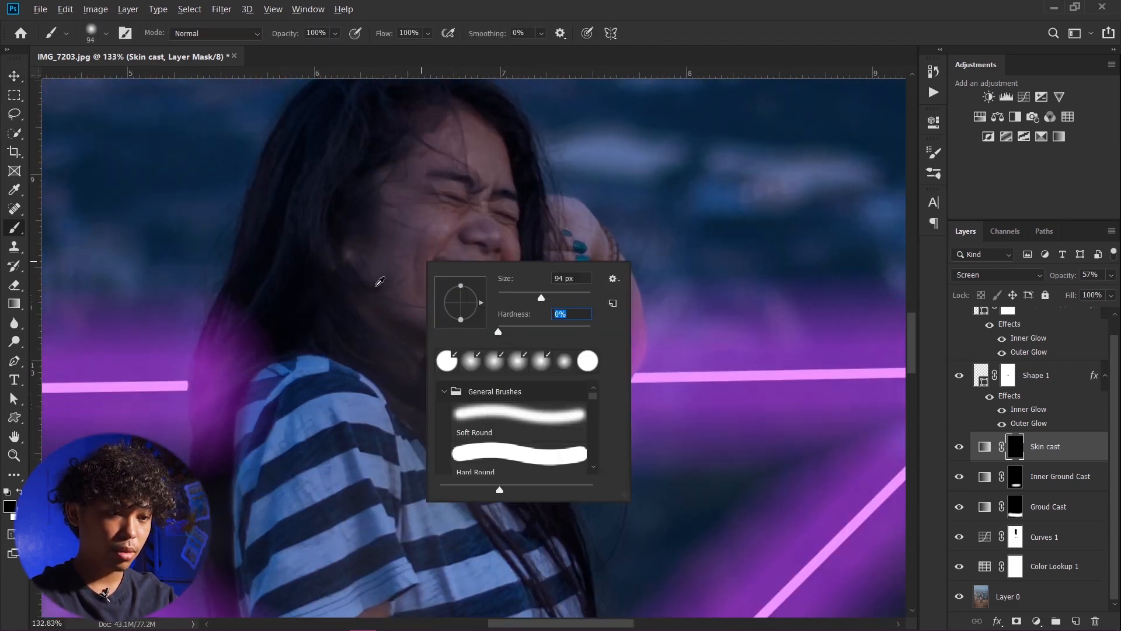
{"action": "left_click", "coordinate": [355, 254]}
{"action": "key", "text": "x"}
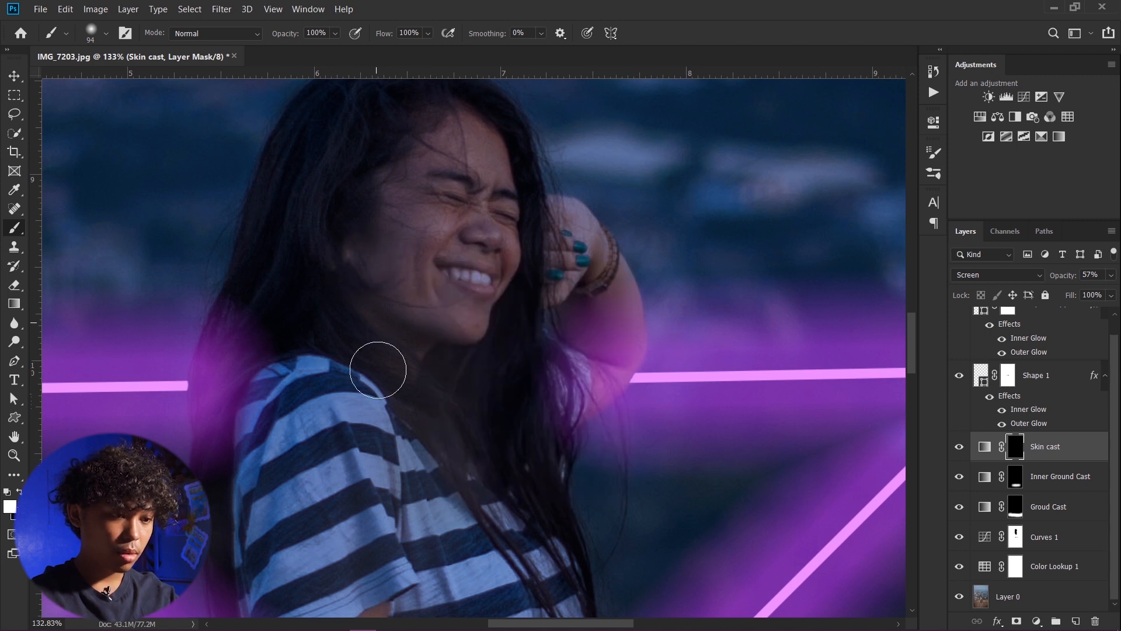
Step: Paint white on the Skin cast mask along the woman's cheek and jawline, reducing the brush to 41 px
{"action": "scroll", "coordinate": [374, 327], "scroll_direction": "down", "scroll_amount": 3}
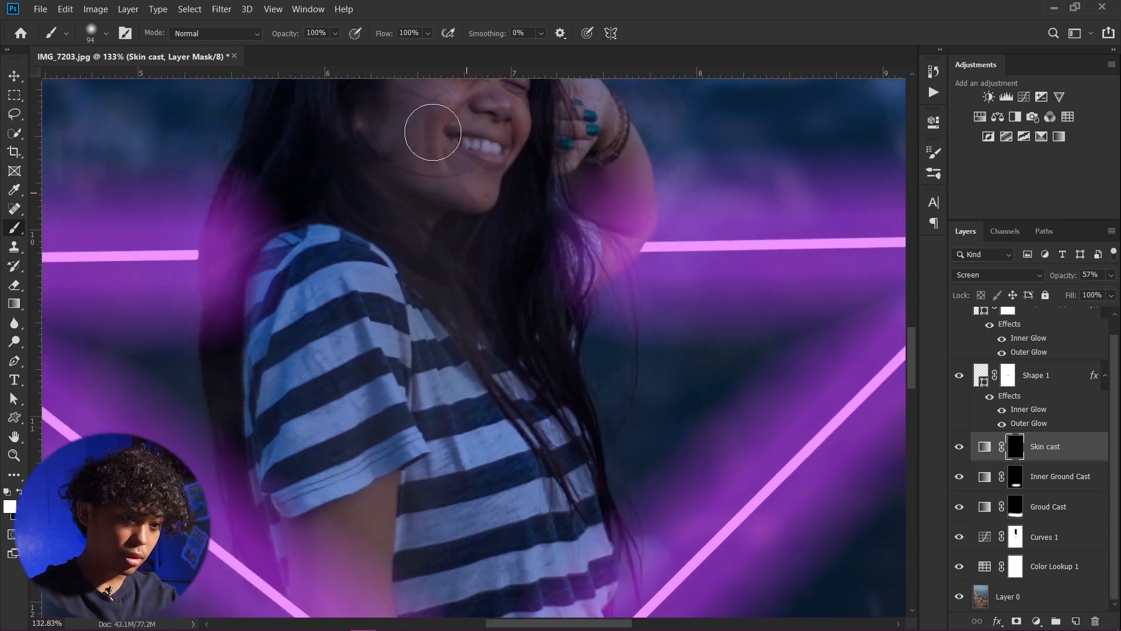
{"action": "scroll", "coordinate": [445, 151], "scroll_direction": "up", "scroll_amount": 2}
{"action": "mouse_move", "coordinate": [403, 272]}
{"action": "left_mouse_down"}
{"action": "mouse_move", "coordinate": [444, 309]}
{"action": "mouse_move", "coordinate": [483, 322]}
{"action": "mouse_move", "coordinate": [459, 324]}
{"action": "mouse_move", "coordinate": [474, 317]}
{"action": "mouse_move", "coordinate": [416, 294]}
{"action": "left_mouse_up"}
{"action": "scroll", "coordinate": [681, 287], "scroll_direction": "up", "scroll_amount": 4}
{"action": "left_click_drag", "start_coordinate": [637, 216], "coordinate": [596, 220]}
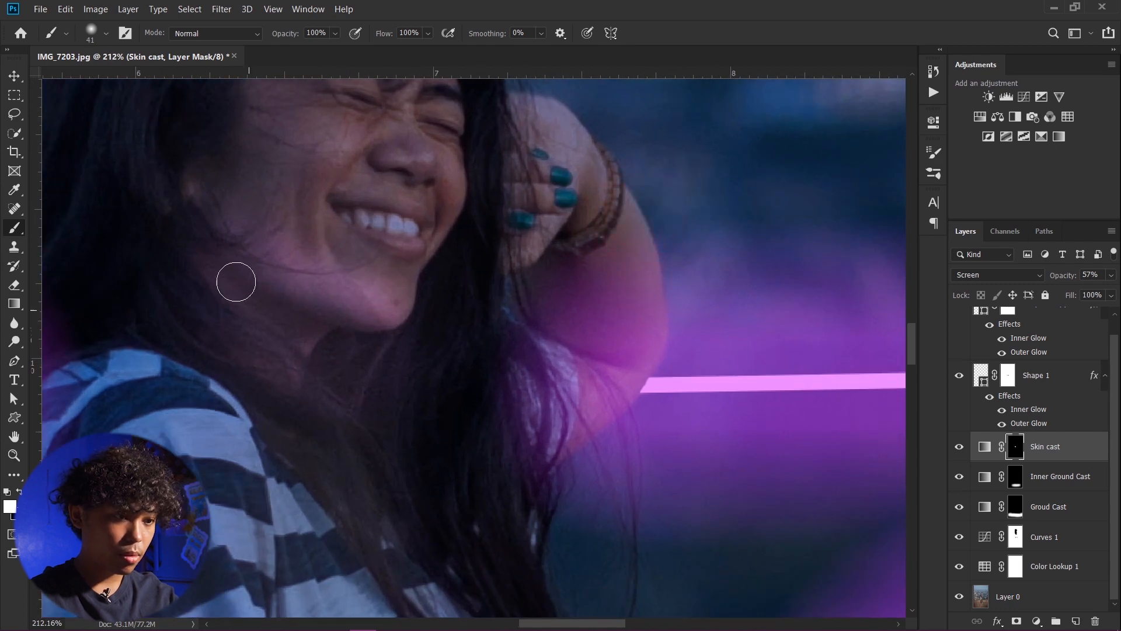
{"action": "left_click_drag", "start_coordinate": [295, 317], "coordinate": [294, 317]}
Step: Build up the purple light on the woman's lower face and neck with more white strokes on the Skin cast mask
{"action": "mouse_move", "coordinate": [297, 385]}
{"action": "left_mouse_down"}
{"action": "mouse_move", "coordinate": [398, 248]}
{"action": "mouse_move", "coordinate": [429, 181]}
{"action": "left_mouse_up"}
{"action": "left_click_drag", "start_coordinate": [403, 383], "coordinate": [373, 228]}
{"action": "left_click_drag", "start_coordinate": [481, 375], "coordinate": [506, 433]}
{"action": "left_click_drag", "start_coordinate": [474, 357], "coordinate": [462, 358]}
{"action": "left_click_drag", "start_coordinate": [368, 274], "coordinate": [362, 275]}
{"action": "mouse_move", "coordinate": [362, 274]}
{"action": "left_mouse_down"}
{"action": "mouse_move", "coordinate": [335, 528]}
{"action": "mouse_move", "coordinate": [343, 323]}
{"action": "left_mouse_up"}
{"action": "mouse_move", "coordinate": [344, 327]}
{"action": "left_mouse_down"}
{"action": "mouse_move", "coordinate": [428, 495]}
{"action": "mouse_move", "coordinate": [404, 311]}
{"action": "left_mouse_up"}
Step: Paint black on the Skin cast mask to trim excess purple light, then restore white as the painting colour
{"action": "key", "text": "x"}
{"action": "left_click_drag", "start_coordinate": [335, 252], "coordinate": [340, 398]}
{"action": "left_click_drag", "start_coordinate": [316, 217], "coordinate": [311, 282]}
{"action": "key", "text": "x"}
{"action": "key", "text": "x"}
{"action": "key", "text": "x"}
Step: Paint white on the Skin cast mask with a 43 px brush along the skirt's folds and edge below the waist
{"action": "scroll", "coordinate": [514, 207], "scroll_direction": "down", "scroll_amount": 5}
{"action": "scroll", "coordinate": [575, 245], "scroll_direction": "up", "scroll_amount": 7}
{"action": "left_click_drag", "start_coordinate": [575, 164], "coordinate": [565, 166]}
{"action": "left_click_drag", "start_coordinate": [587, 210], "coordinate": [726, 450]}
{"action": "left_click_drag", "start_coordinate": [591, 212], "coordinate": [618, 350]}
{"action": "left_click_drag", "start_coordinate": [613, 292], "coordinate": [566, 209]}
{"action": "key", "text": "x"}
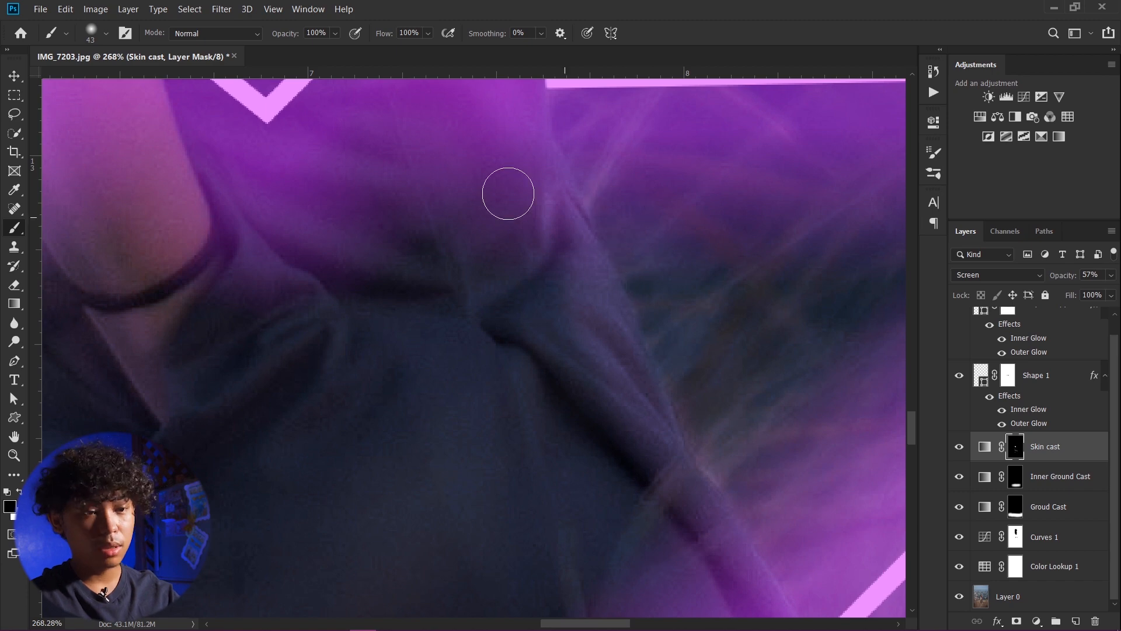
Step: Paint white on the Skin cast mask along the upper arm just below the striped sleeve
{"action": "scroll", "coordinate": [539, 339], "scroll_direction": "down", "scroll_amount": 7}
{"action": "scroll", "coordinate": [444, 133], "scroll_direction": "up", "scroll_amount": 6}
{"action": "key", "text": "x"}
{"action": "mouse_move", "coordinate": [248, 312]}
{"action": "left_mouse_down"}
{"action": "mouse_move", "coordinate": [261, 415]}
{"action": "mouse_move", "coordinate": [298, 369]}
{"action": "left_mouse_up"}
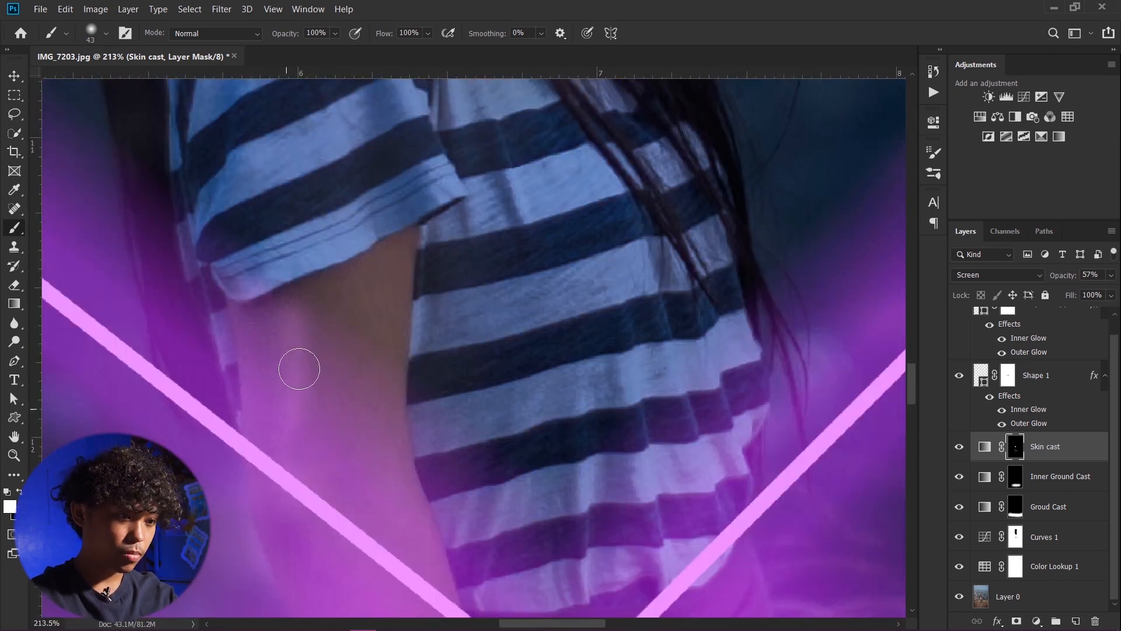
{"action": "scroll", "coordinate": [473, 273], "scroll_direction": "down", "scroll_amount": 6}
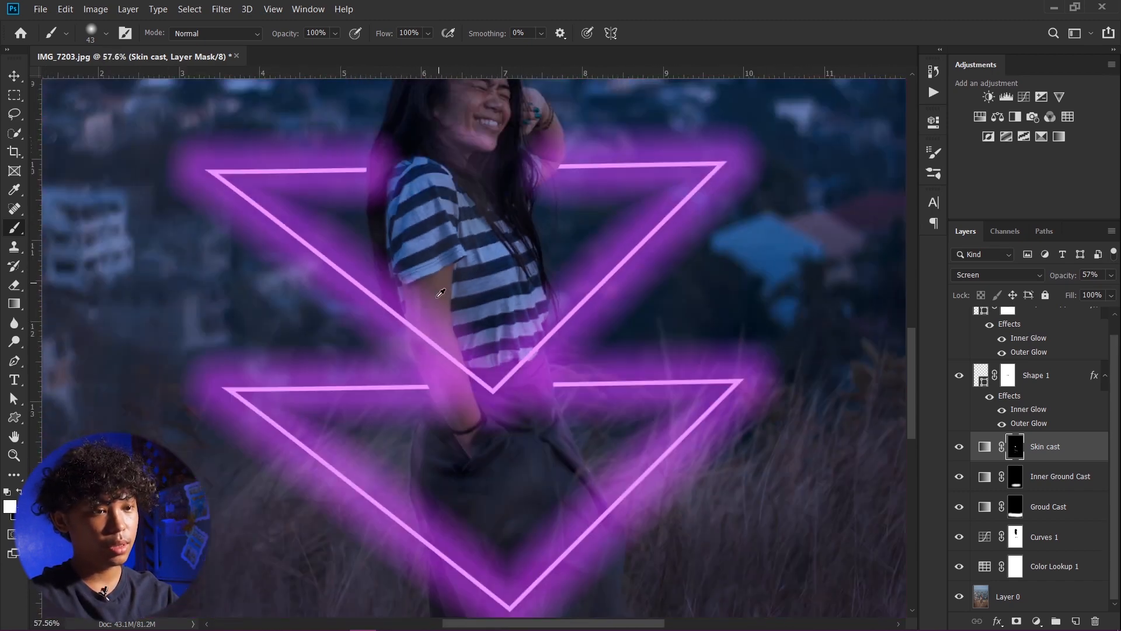
Step: Paint black on the Skin cast mask with a 74 px brush to fade the purple light beneath the sleeve
{"action": "scroll", "coordinate": [437, 297], "scroll_direction": "up", "scroll_amount": 6}
{"action": "key", "text": "x"}
{"action": "mouse_move", "coordinate": [396, 284]}
{"action": "left_mouse_down"}
{"action": "mouse_move", "coordinate": [417, 283]}
{"action": "mouse_move", "coordinate": [382, 399]}
{"action": "mouse_move", "coordinate": [403, 238]}
{"action": "mouse_move", "coordinate": [467, 218]}
{"action": "left_mouse_up"}
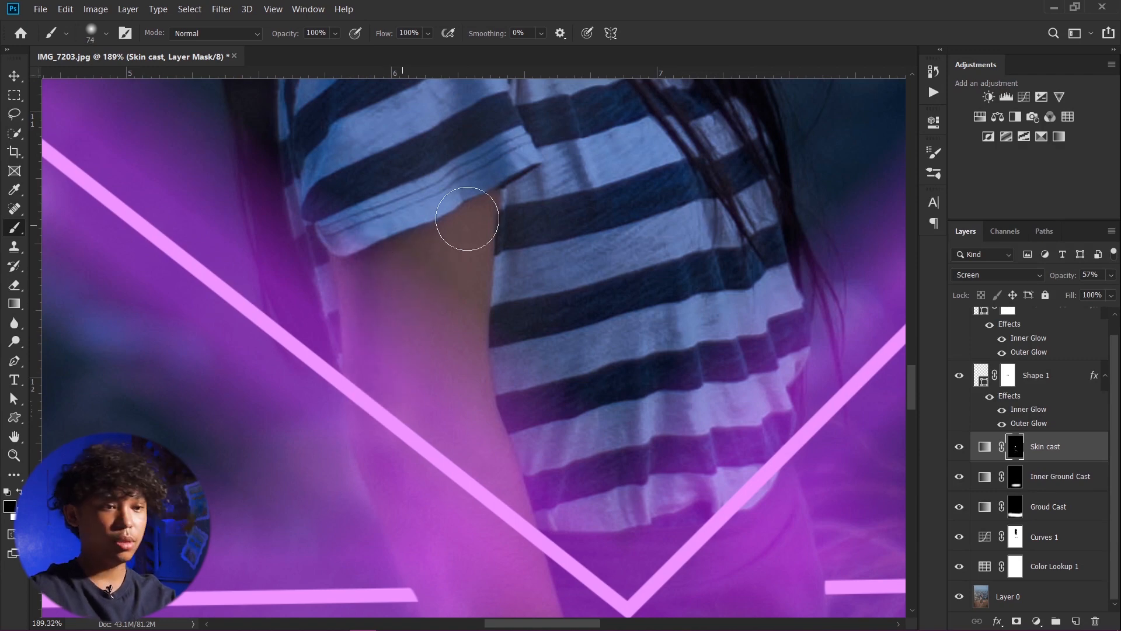
Step: Lower the Skin cast layer's opacity to 38%
{"action": "scroll", "coordinate": [467, 219], "scroll_direction": "down", "scroll_amount": 6}
{"action": "scroll", "coordinate": [507, 269], "scroll_direction": "up", "scroll_amount": 3}
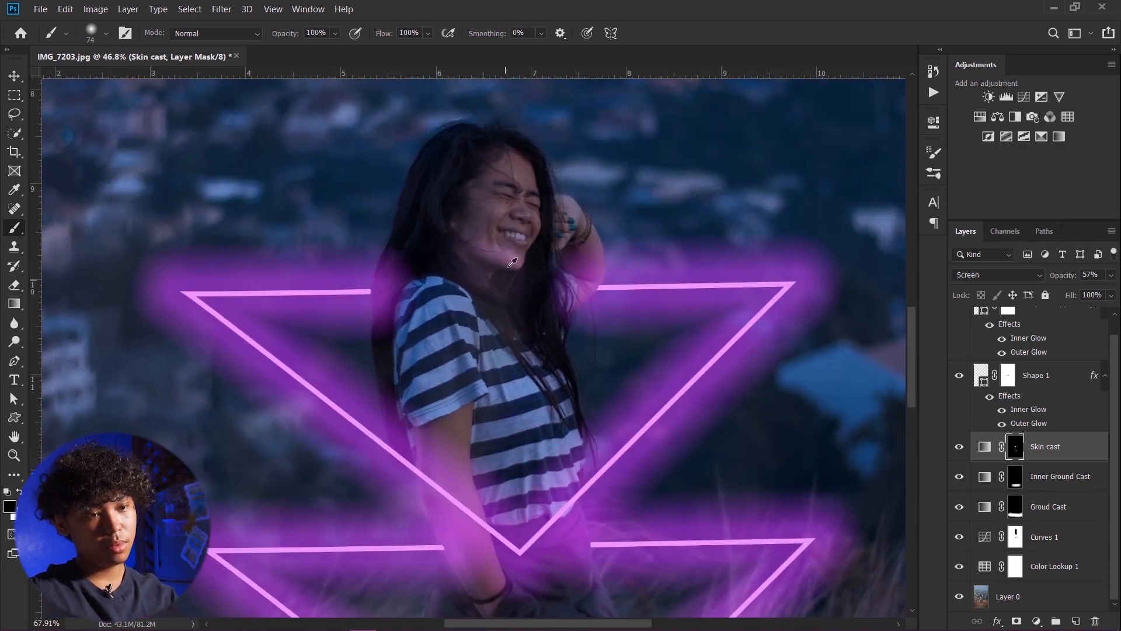
{"action": "scroll", "coordinate": [508, 269], "scroll_direction": "up", "scroll_amount": 3}
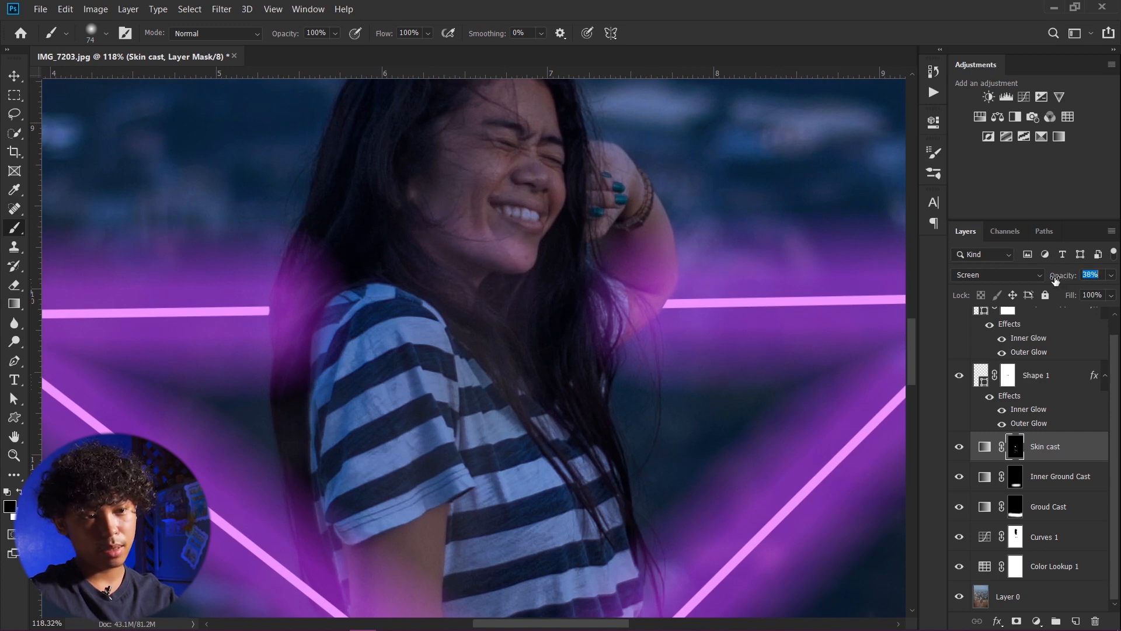
Step: Duplicate the Skin cast layer and rename the copy Skin cast 2
{"action": "left_click", "coordinate": [1077, 448]}
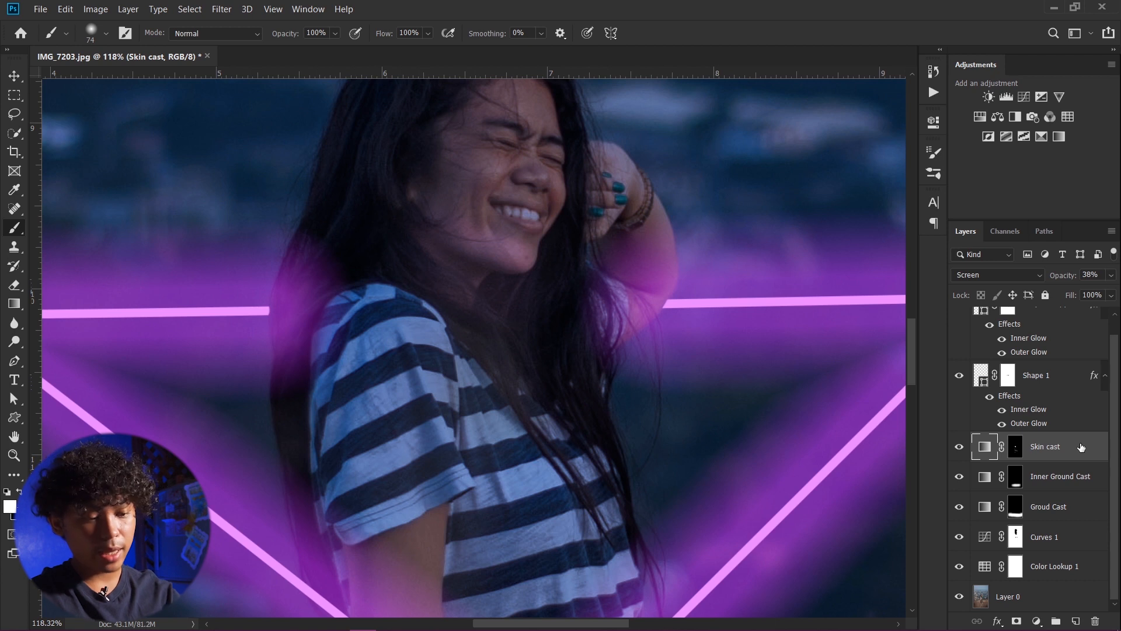
{"action": "key", "text": "ctrl+j"}
{"action": "double_click", "coordinate": [1070, 447]}
{"action": "double_click", "coordinate": [1070, 446]}
{"action": "key", "text": "Return"}
Step: Fill the Skin cast 2 layer mask with black to hide its purple light
{"action": "left_click", "coordinate": [1016, 447]}
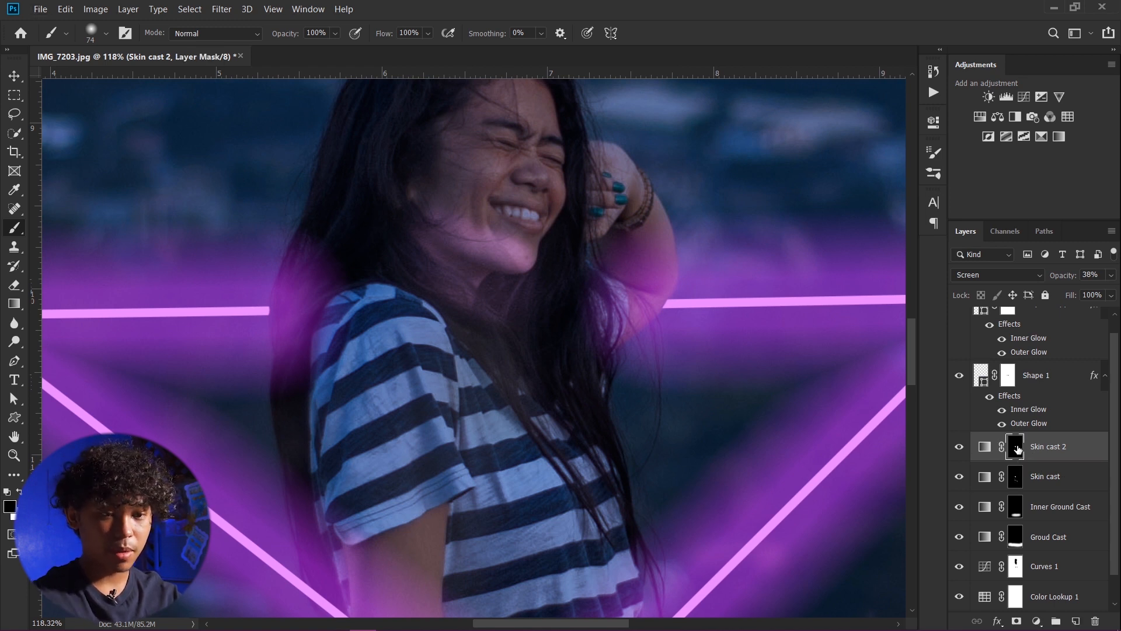
{"action": "key", "text": "alt+BackSpace"}
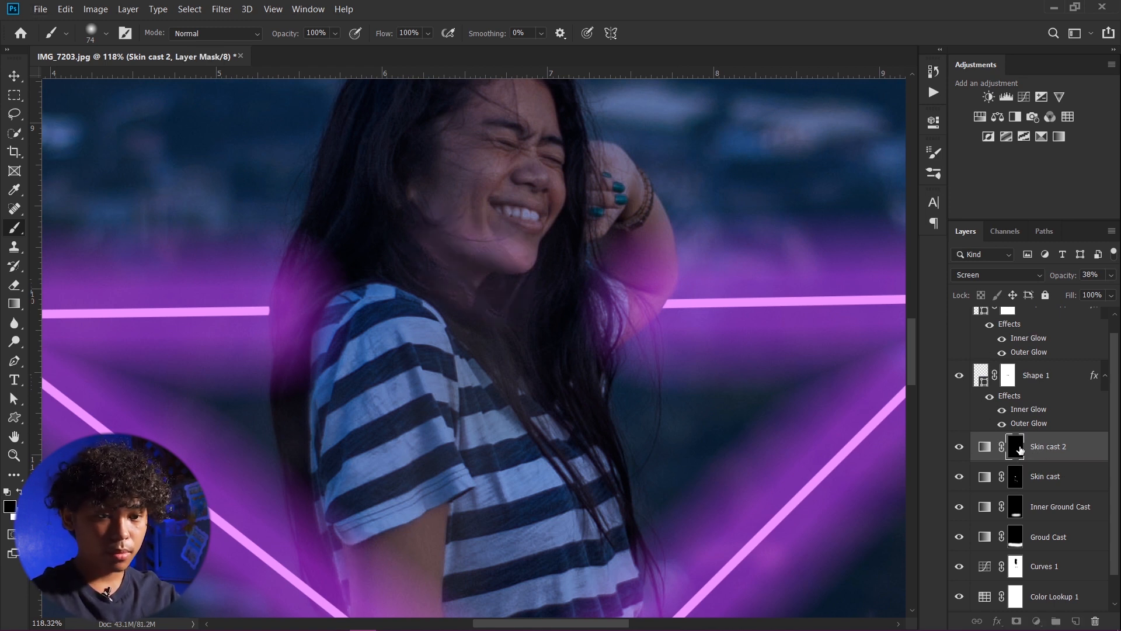
{"action": "left_click", "coordinate": [959, 448]}
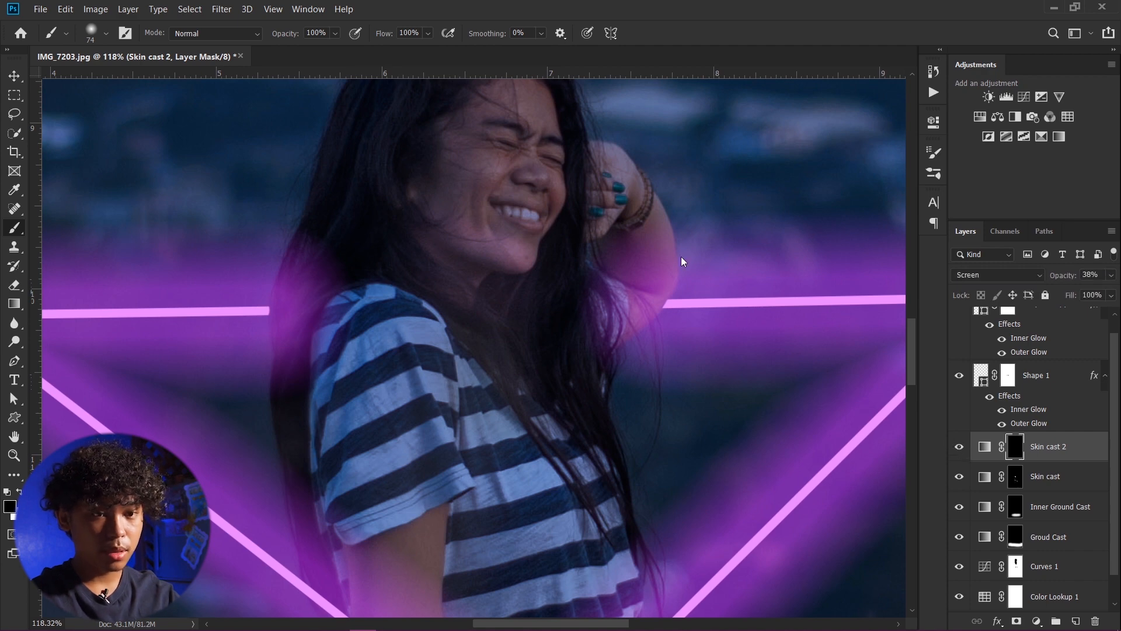
Step: Paint a thin rim of purple light along the raised arm's outer edge with a 16 px white brush on the Skin cast 2 mask
{"action": "scroll", "coordinate": [682, 261], "scroll_direction": "up", "scroll_amount": 3}
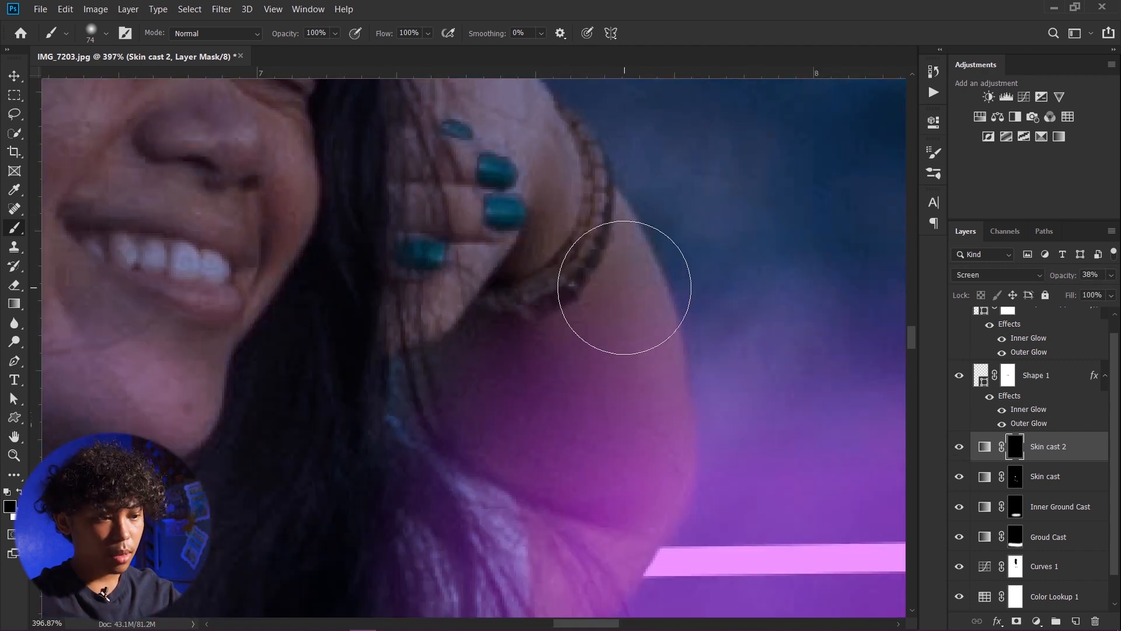
{"action": "left_click_drag", "start_coordinate": [625, 287], "coordinate": [541, 284]}
{"action": "key", "text": "x"}
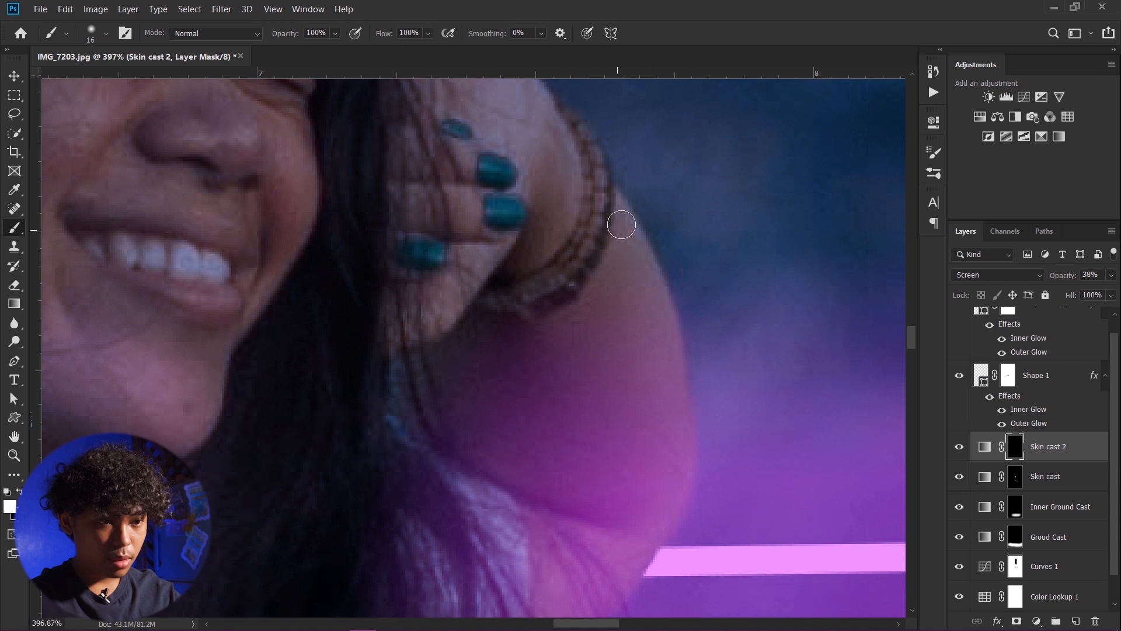
{"action": "mouse_move", "coordinate": [631, 220]}
{"action": "left_mouse_down"}
{"action": "mouse_move", "coordinate": [666, 297]}
{"action": "mouse_move", "coordinate": [675, 370]}
{"action": "mouse_move", "coordinate": [675, 468]}
{"action": "mouse_move", "coordinate": [650, 555]}
{"action": "left_mouse_up"}
{"action": "key", "text": "ctrl+z"}
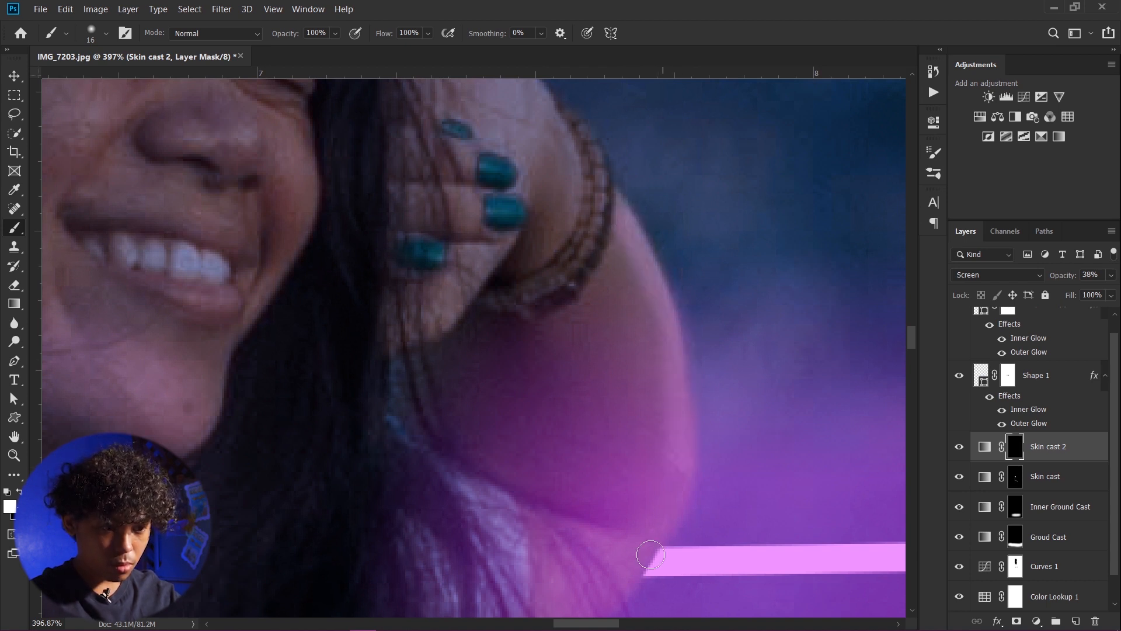
{"action": "scroll", "coordinate": [639, 467], "scroll_direction": "down", "scroll_amount": 2}
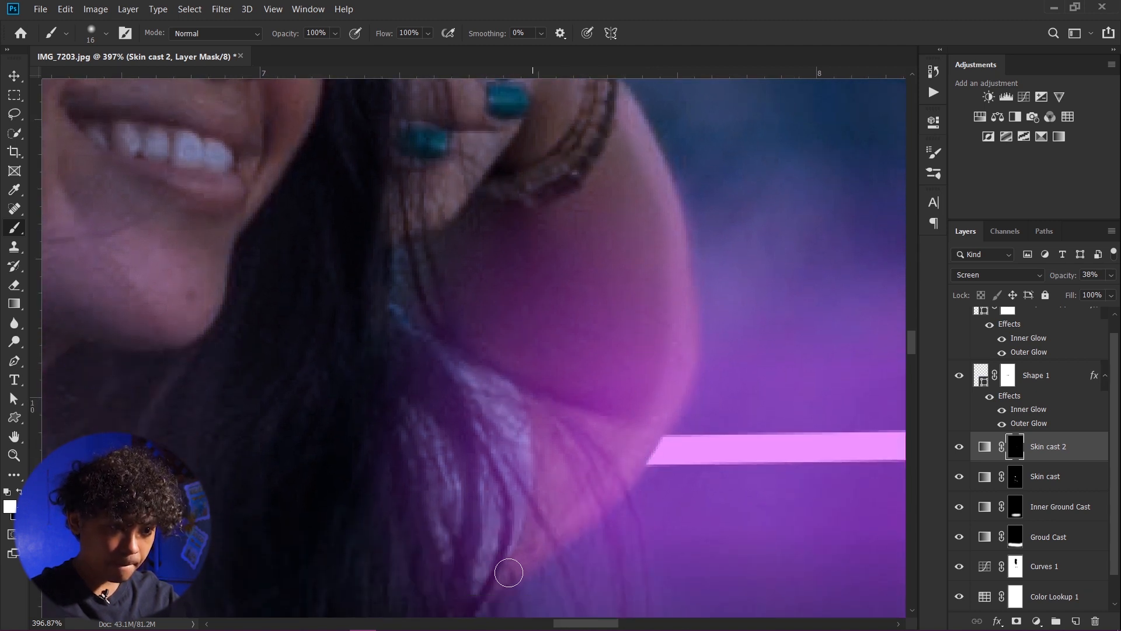
{"action": "key", "text": "x"}
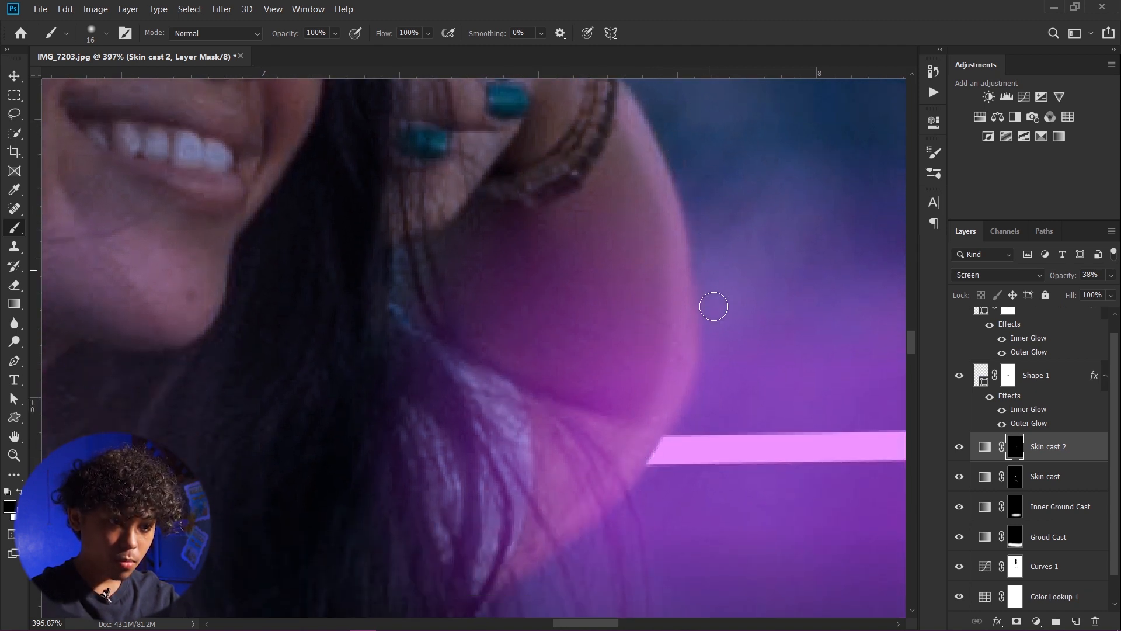
{"action": "scroll", "coordinate": [703, 443], "scroll_direction": "down", "scroll_amount": 2}
{"action": "scroll", "coordinate": [704, 428], "scroll_direction": "down", "scroll_amount": 6}
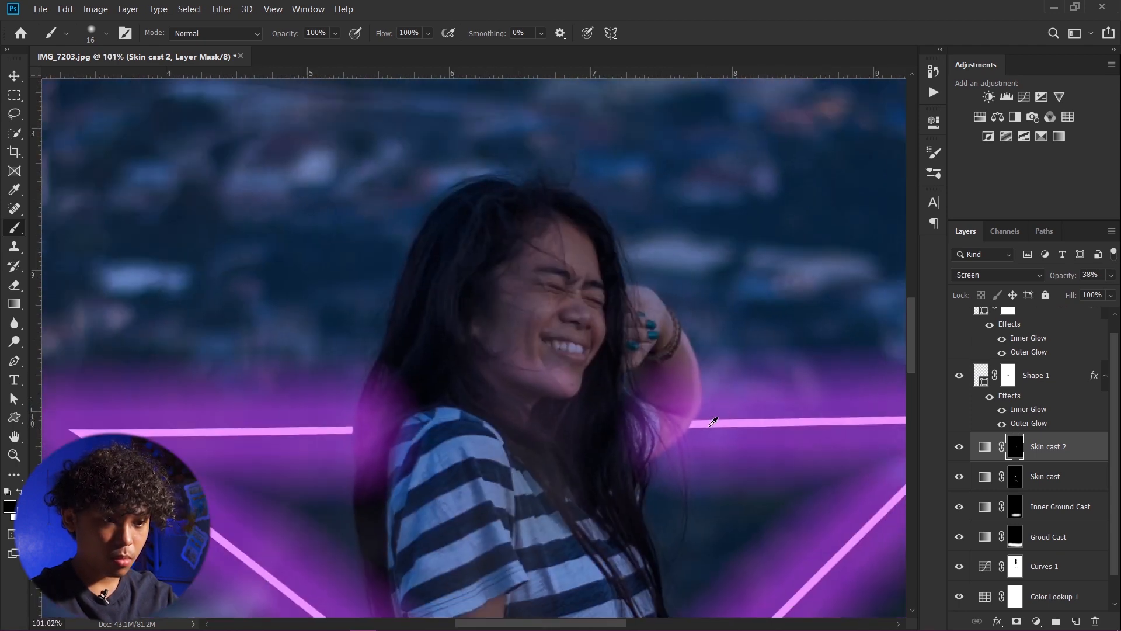
Step: Lower the Skin cast 2 layer's opacity to 21%
{"action": "scroll", "coordinate": [713, 420], "scroll_direction": "up", "scroll_amount": 2}
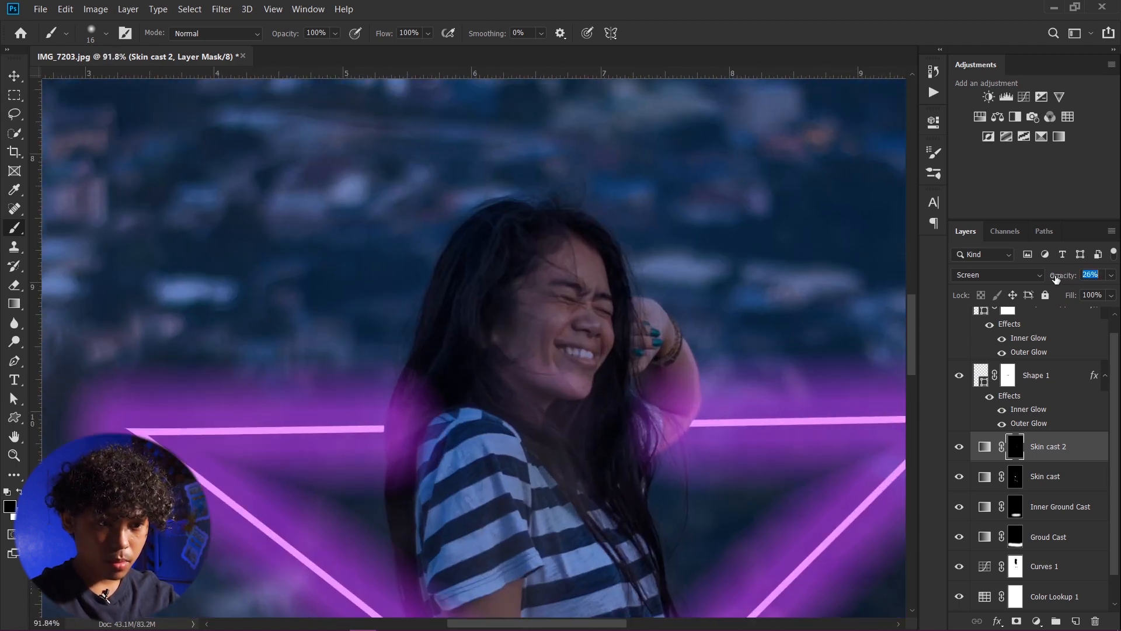
{"action": "left_click_drag", "start_coordinate": [679, 371], "coordinate": [660, 196]}
{"action": "left_click_drag", "start_coordinate": [688, 338], "coordinate": [710, 277]}
{"action": "scroll", "coordinate": [684, 350], "scroll_direction": "up", "scroll_amount": 2}
{"action": "left_click_drag", "start_coordinate": [629, 425], "coordinate": [599, 284]}
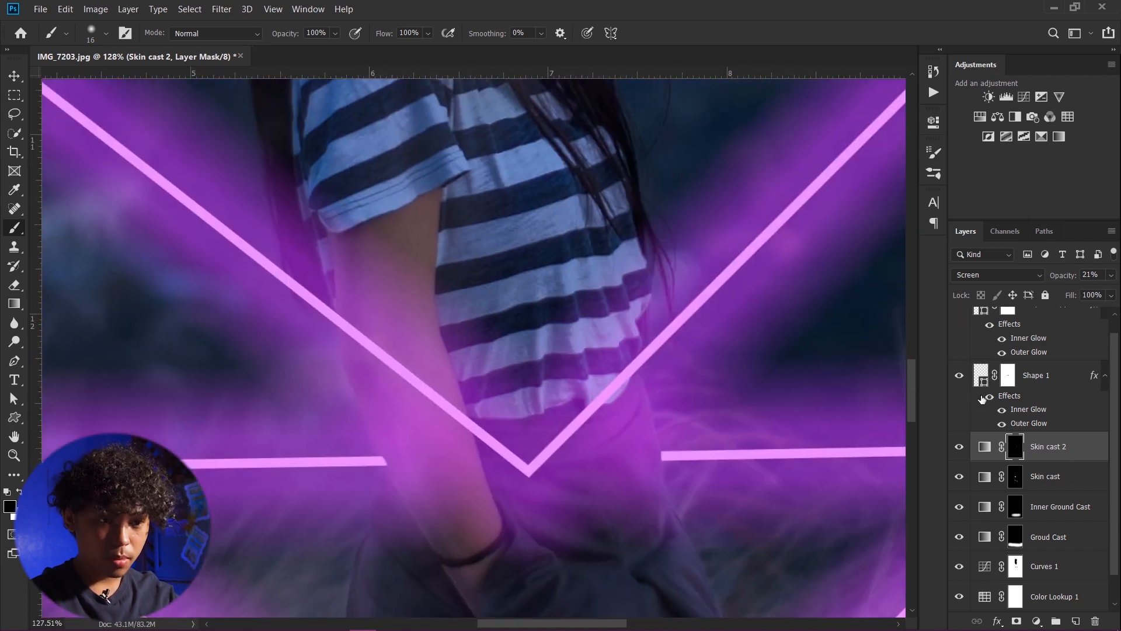
{"action": "scroll", "coordinate": [631, 293], "scroll_direction": "down", "scroll_amount": 2}
{"action": "scroll", "coordinate": [542, 252], "scroll_direction": "down", "scroll_amount": 2}
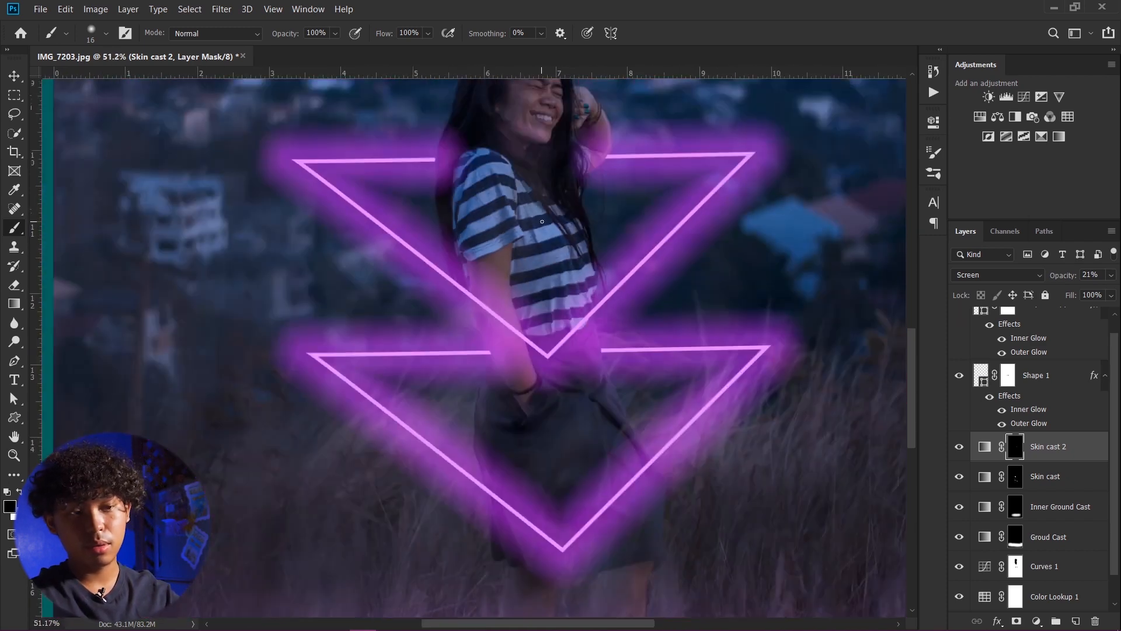
{"action": "left_click_drag", "start_coordinate": [554, 203], "coordinate": [553, 241]}
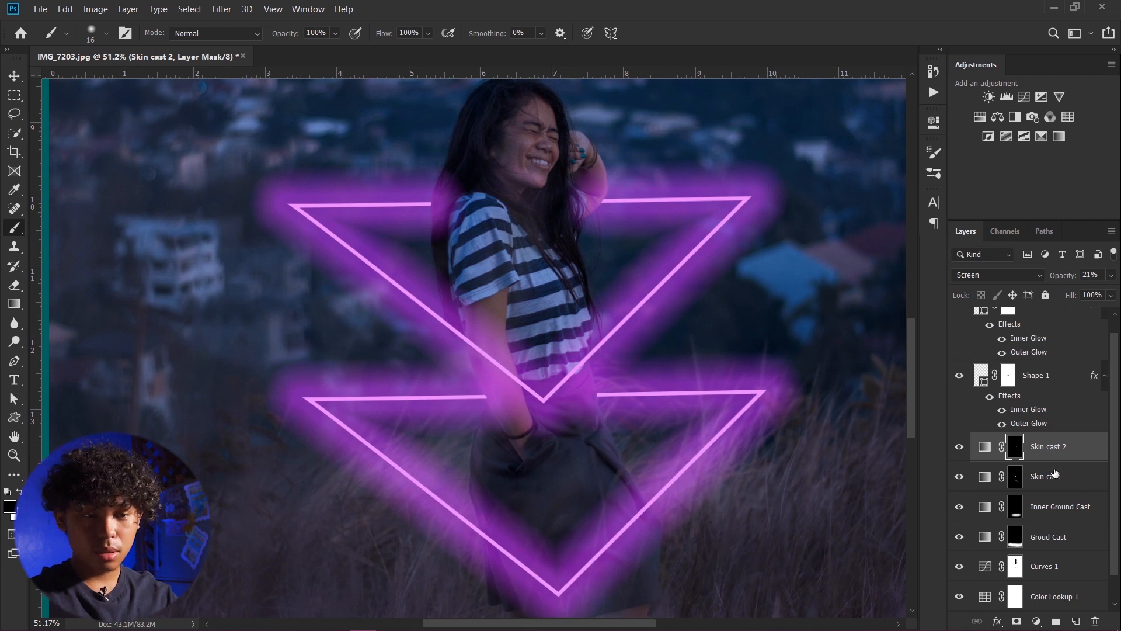
Step: Duplicate the Skin cast 2 layer and rename the copy Tshirt cast
{"action": "left_click", "coordinate": [1061, 508]}
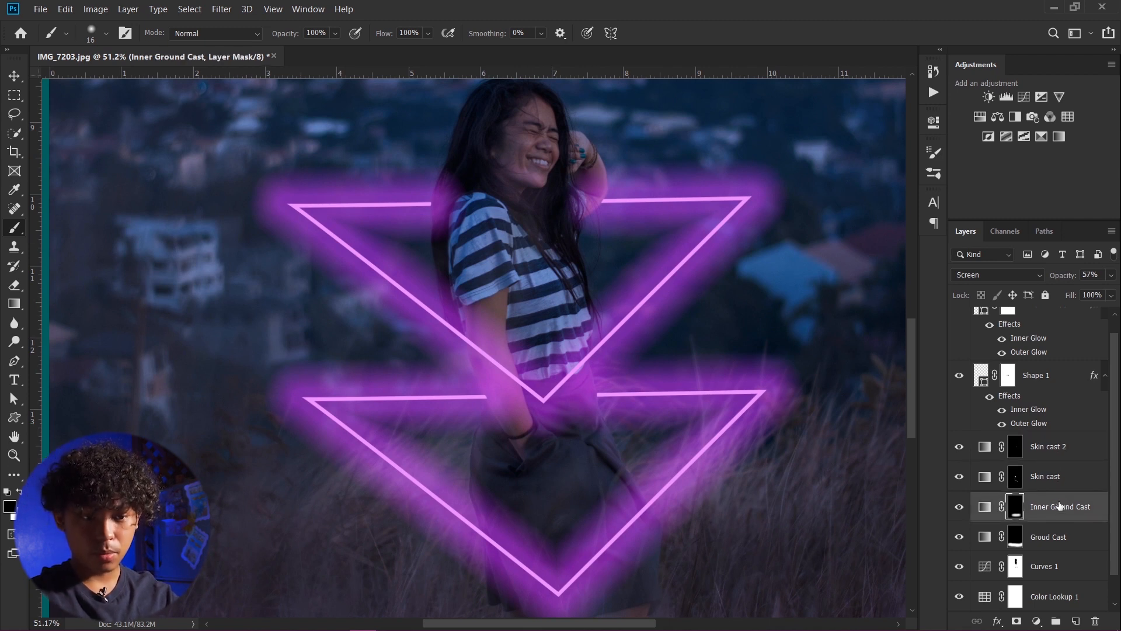
{"action": "left_click", "coordinate": [1074, 460]}
{"action": "key", "text": "ctrl+j"}
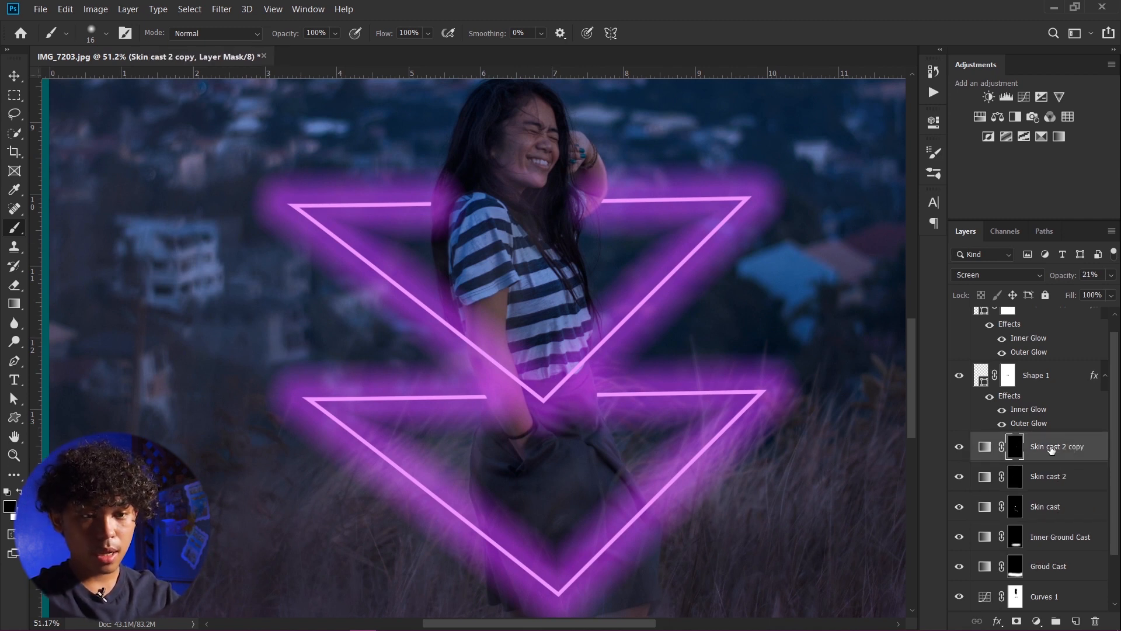
{"action": "double_click", "coordinate": [1051, 448]}
{"action": "type", "text": "Tshirt cast"}
{"action": "key", "text": "Return"}
Step: Paint white on the Tshirt cast mask with a 207 px brush over the striped shirt, from the waist up to the shoulder
{"action": "left_click", "coordinate": [1015, 446]}
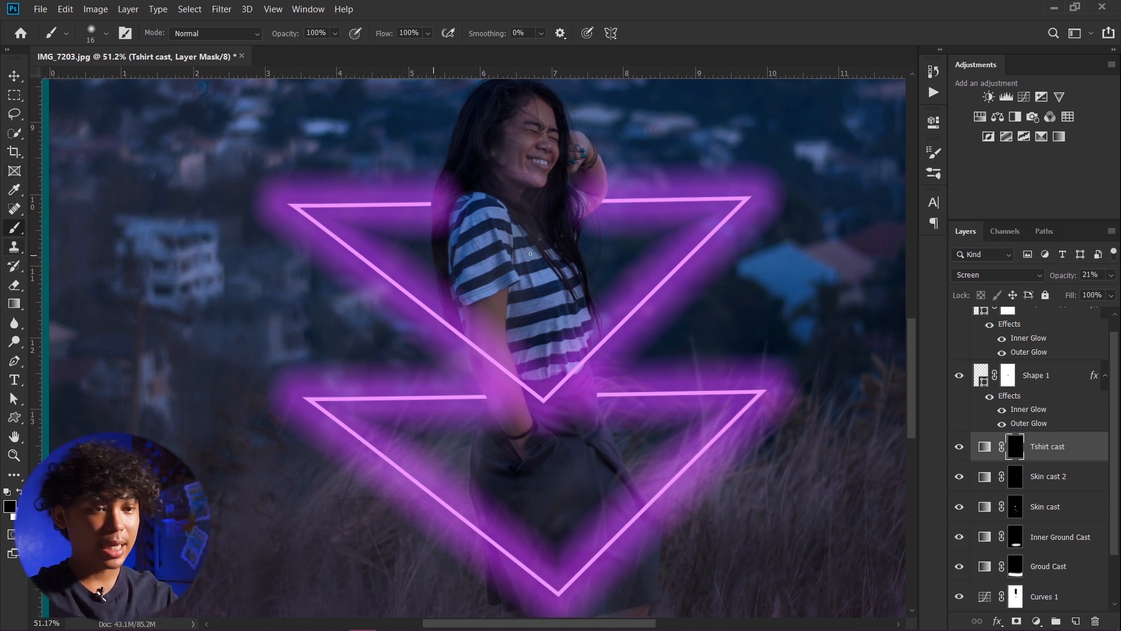
{"action": "scroll", "coordinate": [560, 268], "scroll_direction": "up", "scroll_amount": 1}
{"action": "left_click_drag", "start_coordinate": [551, 310], "coordinate": [581, 314]}
{"action": "scroll", "coordinate": [546, 310], "scroll_direction": "up", "scroll_amount": 6}
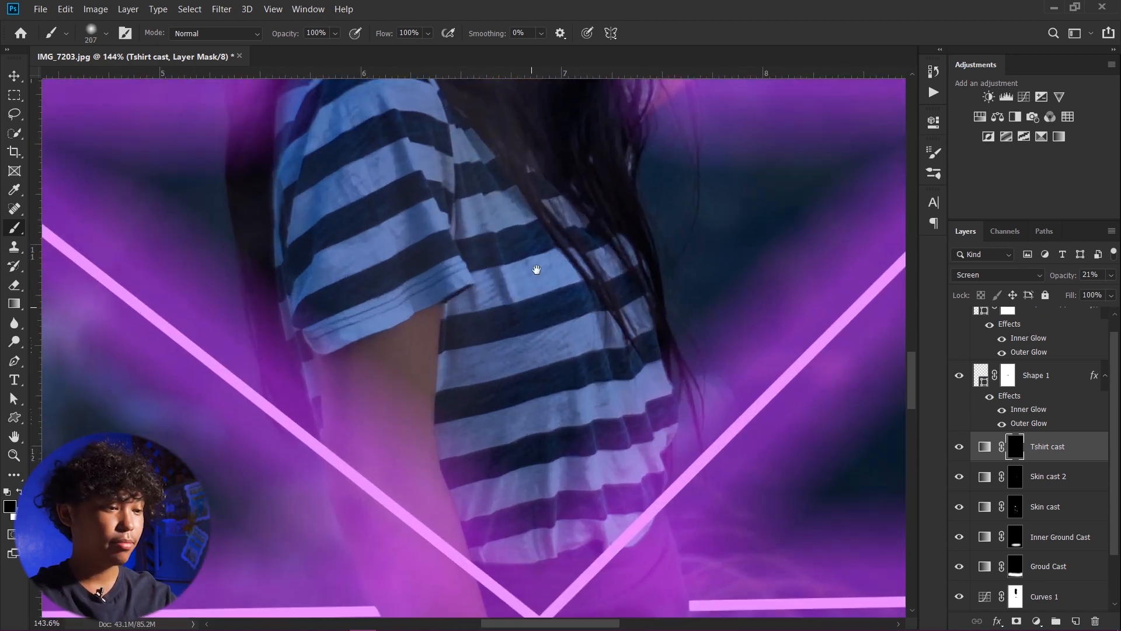
{"action": "left_click_drag", "start_coordinate": [537, 269], "coordinate": [542, 220]}
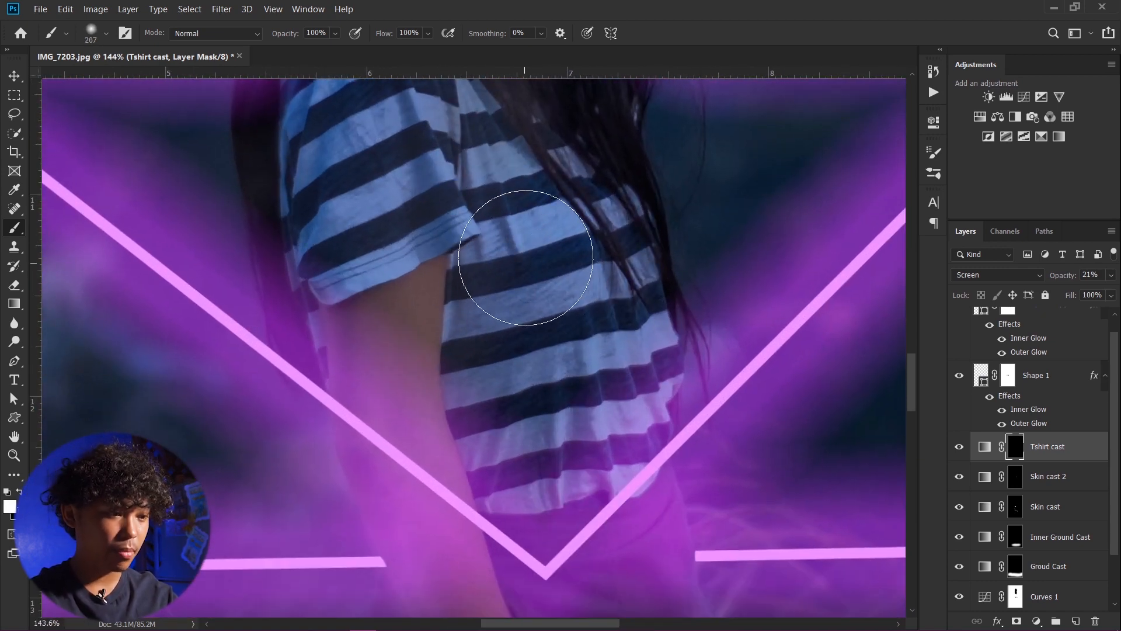
{"action": "key", "text": "x"}
{"action": "key", "text": "x"}
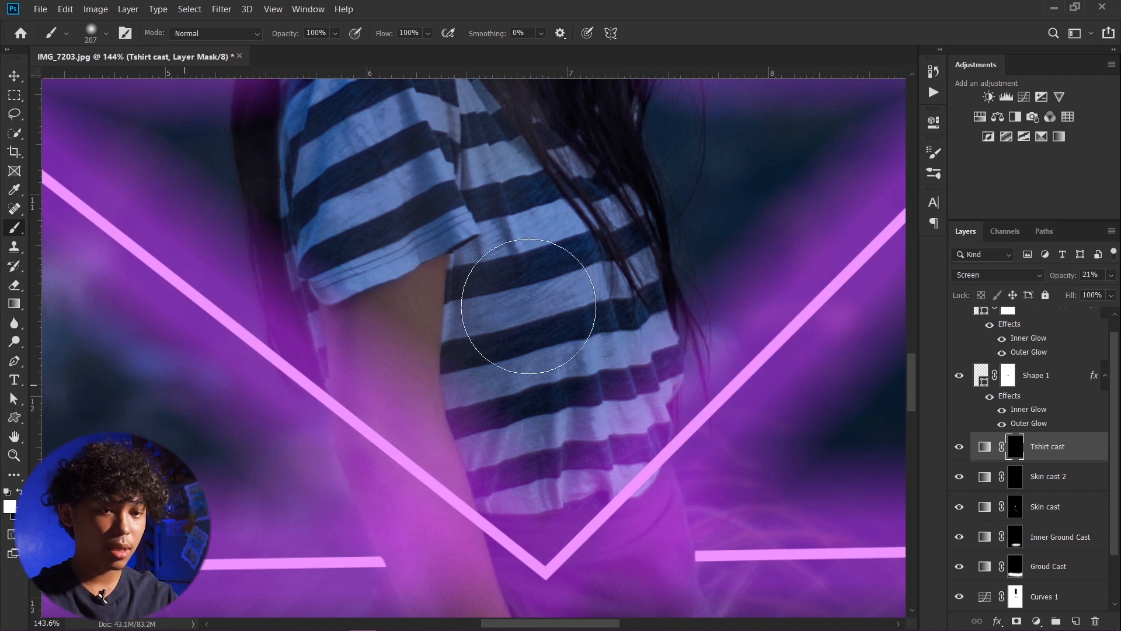
{"action": "mouse_move", "coordinate": [545, 350]}
{"action": "left_mouse_down"}
{"action": "mouse_move", "coordinate": [533, 282]}
{"action": "mouse_move", "coordinate": [525, 421]}
{"action": "mouse_move", "coordinate": [544, 204]}
{"action": "mouse_move", "coordinate": [608, 478]}
{"action": "left_mouse_up"}
{"action": "left_click_drag", "start_coordinate": [631, 546], "coordinate": [615, 477]}
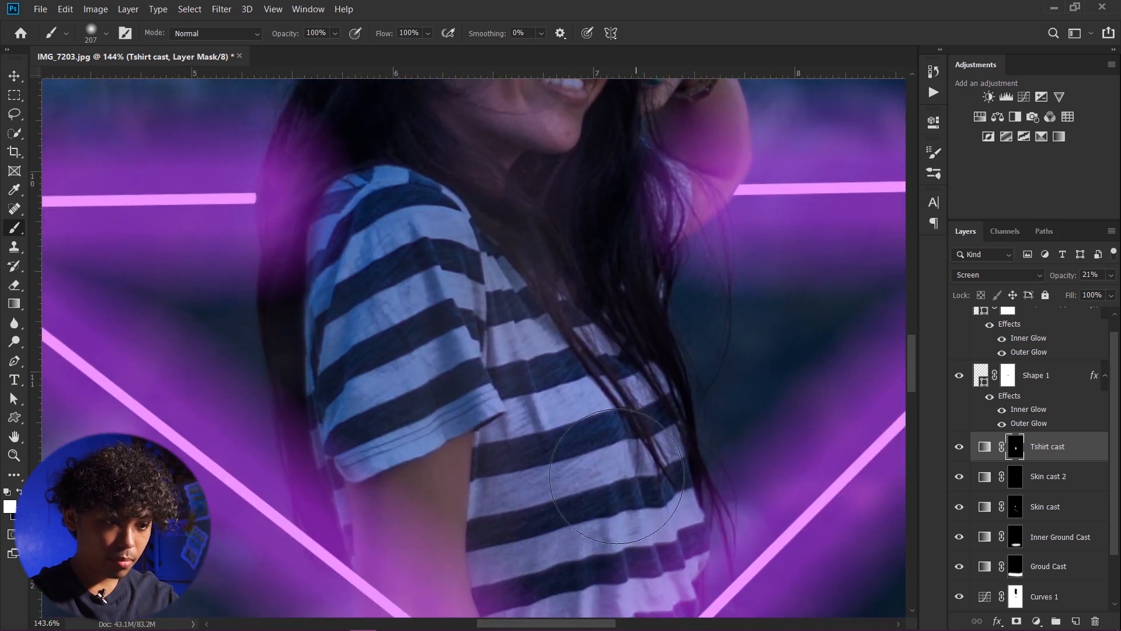
{"action": "mouse_move", "coordinate": [417, 237]}
{"action": "left_mouse_down"}
{"action": "mouse_move", "coordinate": [374, 250]}
{"action": "mouse_move", "coordinate": [373, 367]}
{"action": "mouse_move", "coordinate": [403, 356]}
{"action": "mouse_move", "coordinate": [406, 313]}
{"action": "mouse_move", "coordinate": [403, 254]}
{"action": "mouse_move", "coordinate": [388, 266]}
{"action": "mouse_move", "coordinate": [366, 361]}
{"action": "mouse_move", "coordinate": [399, 252]}
{"action": "mouse_move", "coordinate": [484, 347]}
{"action": "mouse_move", "coordinate": [484, 296]}
{"action": "mouse_move", "coordinate": [552, 356]}
{"action": "mouse_move", "coordinate": [589, 417]}
{"action": "mouse_move", "coordinate": [603, 558]}
{"action": "mouse_move", "coordinate": [629, 572]}
{"action": "mouse_move", "coordinate": [645, 484]}
{"action": "mouse_move", "coordinate": [596, 341]}
{"action": "mouse_move", "coordinate": [540, 309]}
{"action": "mouse_move", "coordinate": [572, 294]}
{"action": "left_mouse_up"}
Step: Set the Tshirt cast layer's opacity to 60% and switch to the Move tool
{"action": "left_click_drag", "start_coordinate": [1061, 278], "coordinate": [1115, 279]}
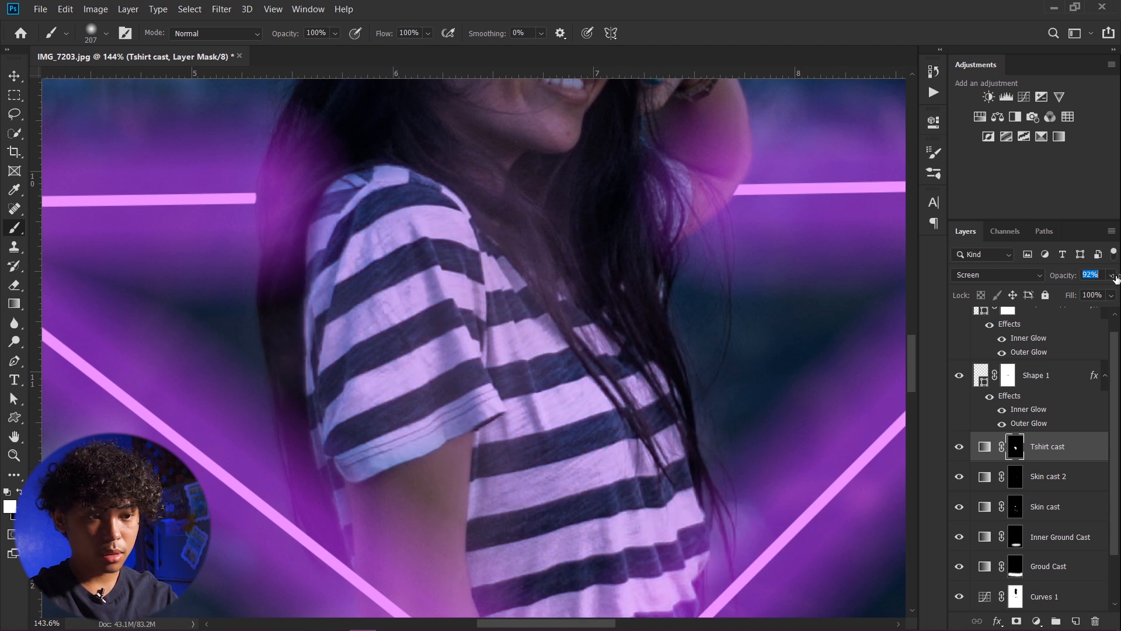
{"action": "left_click_drag", "start_coordinate": [1105, 278], "coordinate": [1086, 277]}
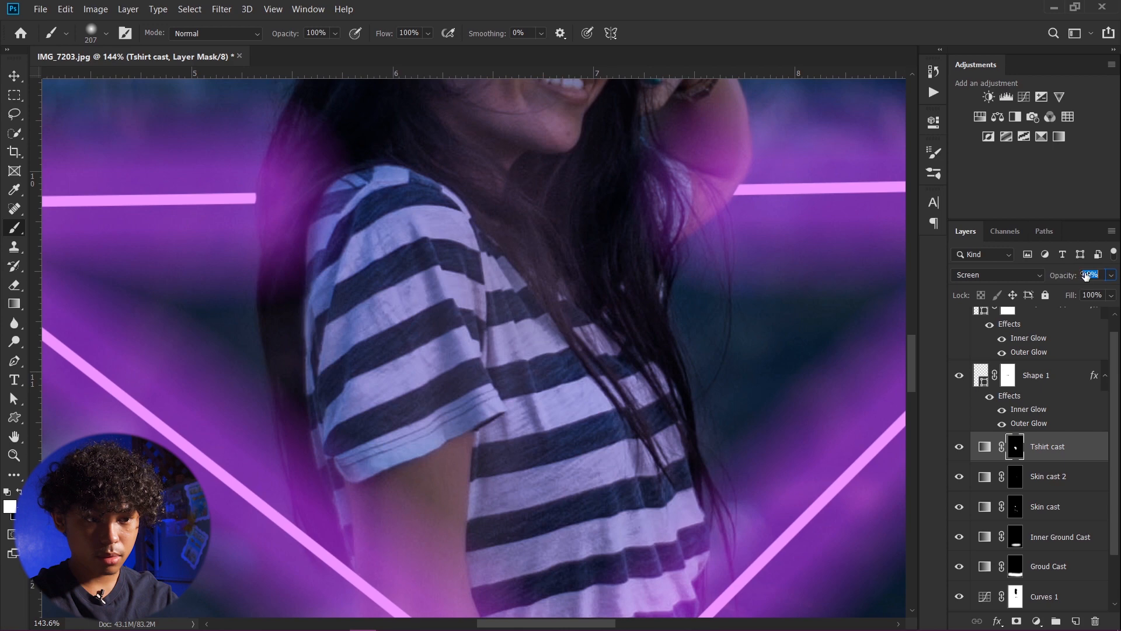
{"action": "key", "text": "Return"}
{"action": "key", "text": "v"}
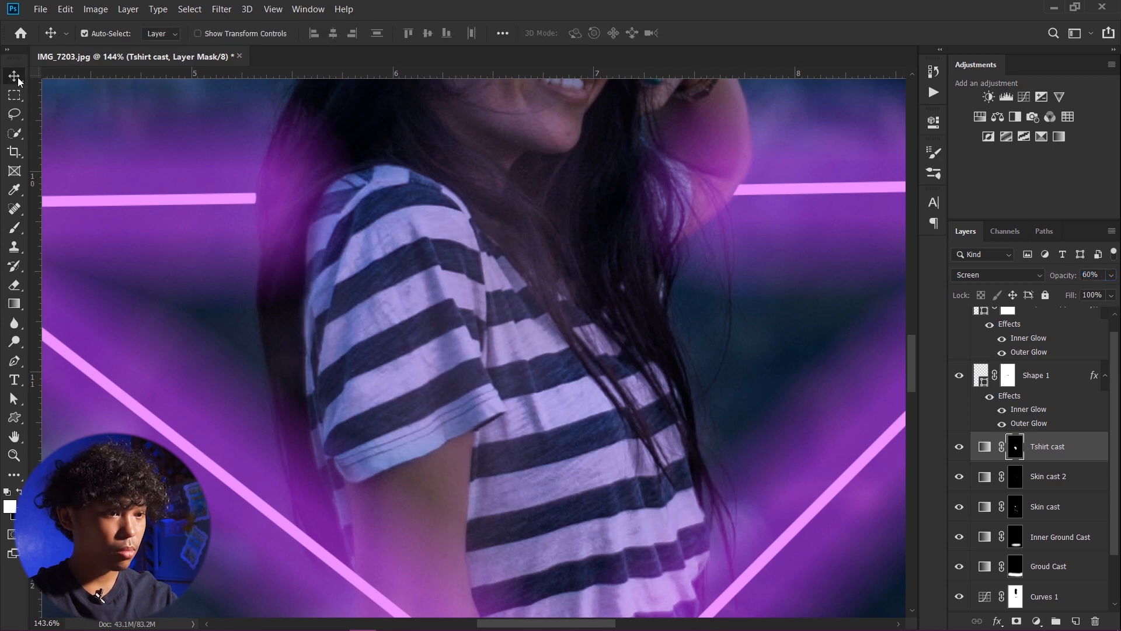
Step: Compare the image with the Tshirt cast layer hidden and shown, and inspect the light on the woman and the overall scene
{"action": "key", "text": "ctrl+0"}
{"action": "left_click", "coordinate": [958, 446]}
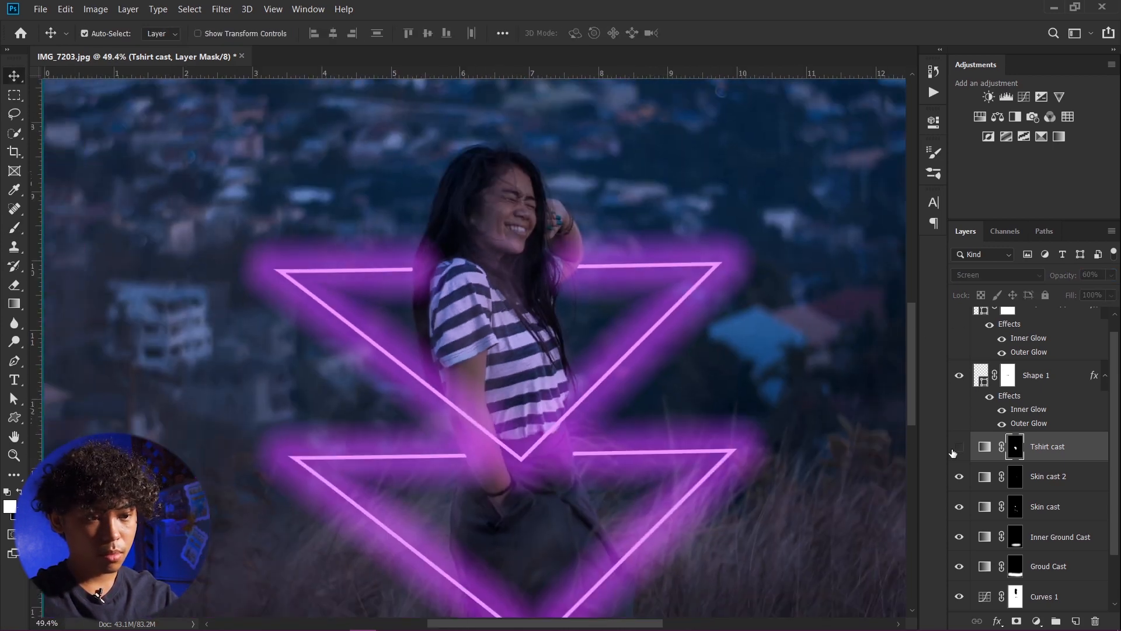
{"action": "left_click", "coordinate": [958, 446]}
{"action": "scroll", "coordinate": [523, 381], "scroll_direction": "down", "scroll_amount": 3}
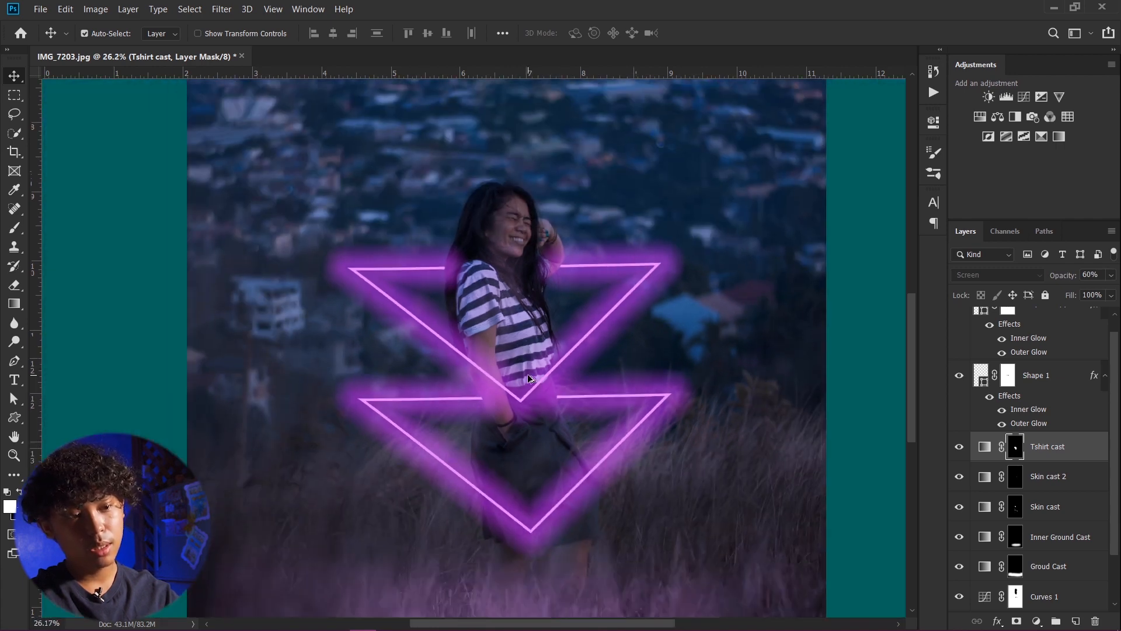
{"action": "scroll", "coordinate": [503, 386], "scroll_direction": "up", "scroll_amount": 3}
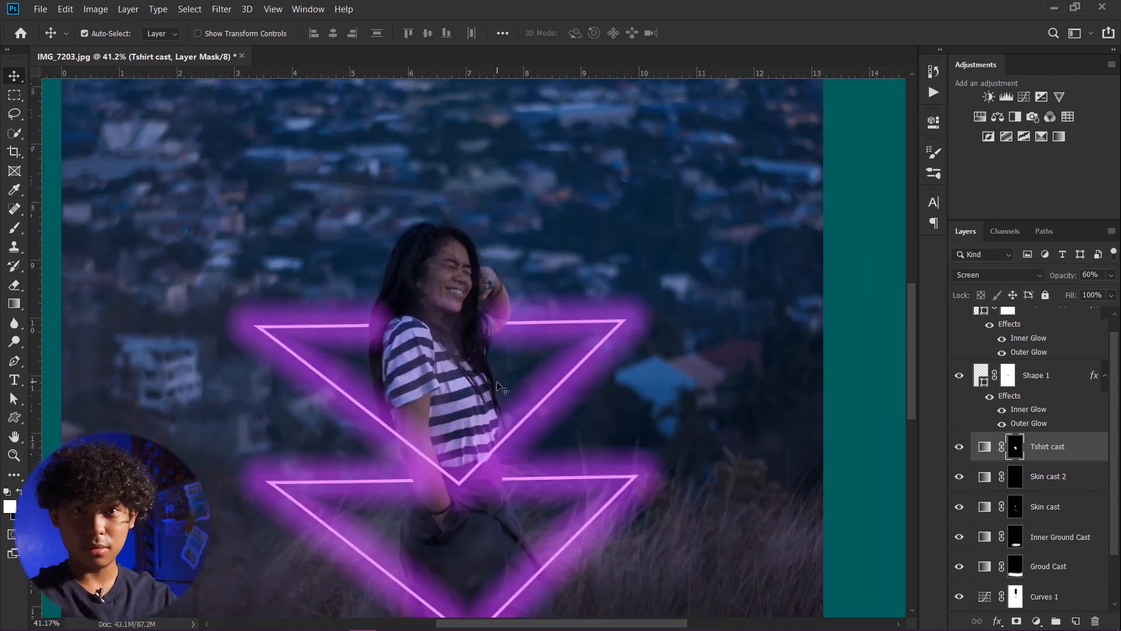
{"action": "scroll", "coordinate": [496, 385], "scroll_direction": "down", "scroll_amount": 2}
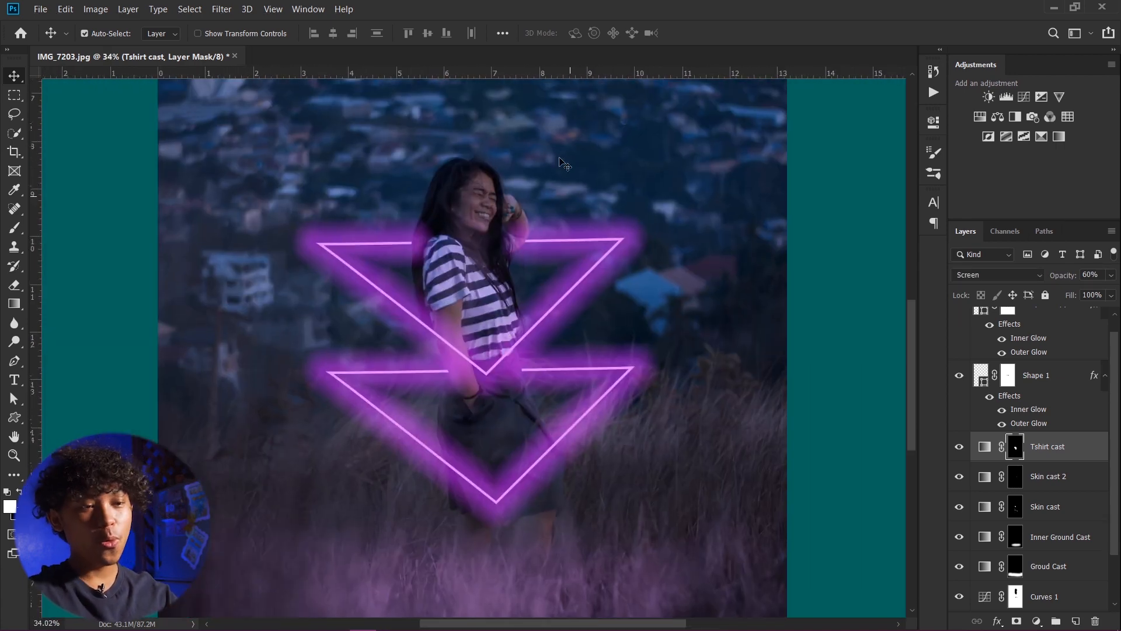
{"action": "scroll", "coordinate": [512, 264], "scroll_direction": "up", "scroll_amount": 5}
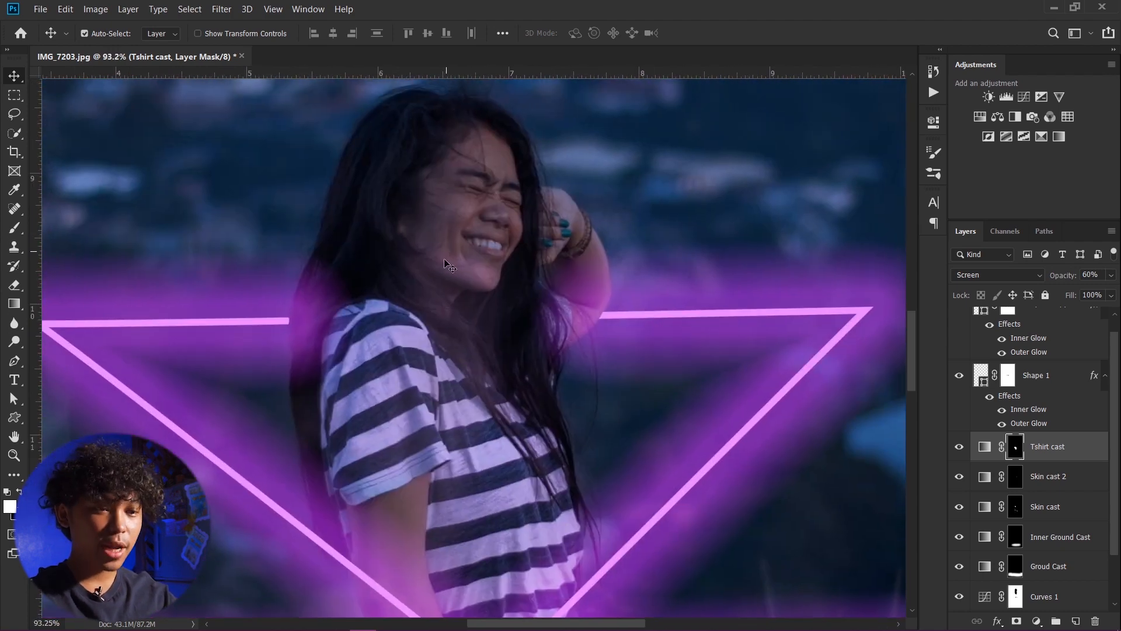
{"action": "scroll", "coordinate": [426, 311], "scroll_direction": "up", "scroll_amount": 2}
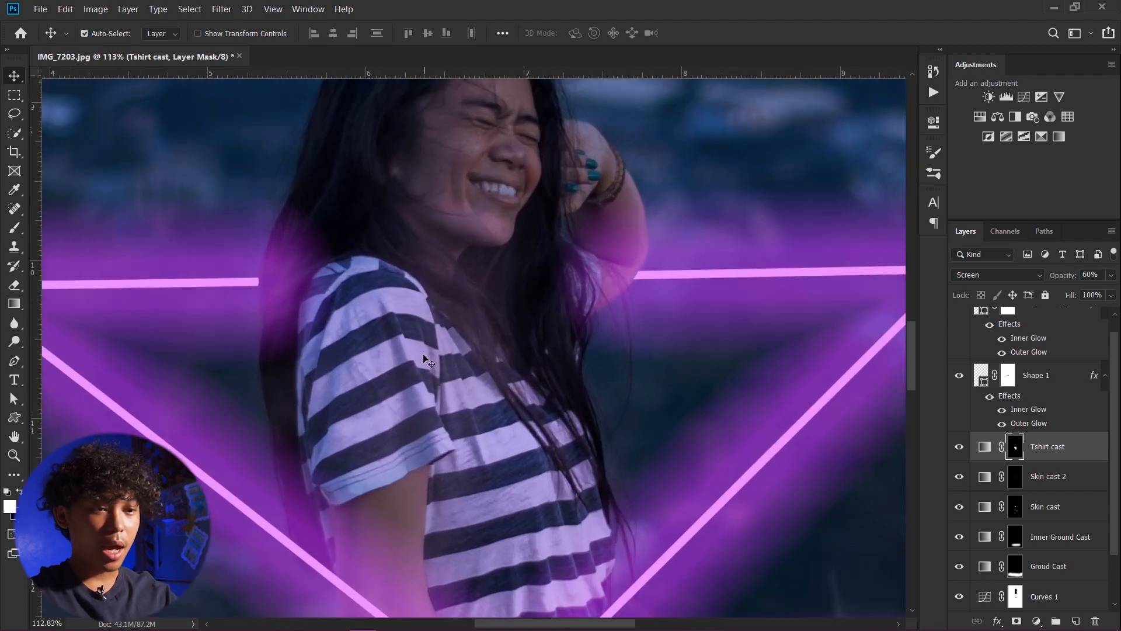
Step: Check the Skin cast 2 layer's effect, and add a Brightness/Contrast adjustment layer directly above the Skin cast layer
{"action": "scroll", "coordinate": [604, 367], "scroll_direction": "down", "scroll_amount": 5}
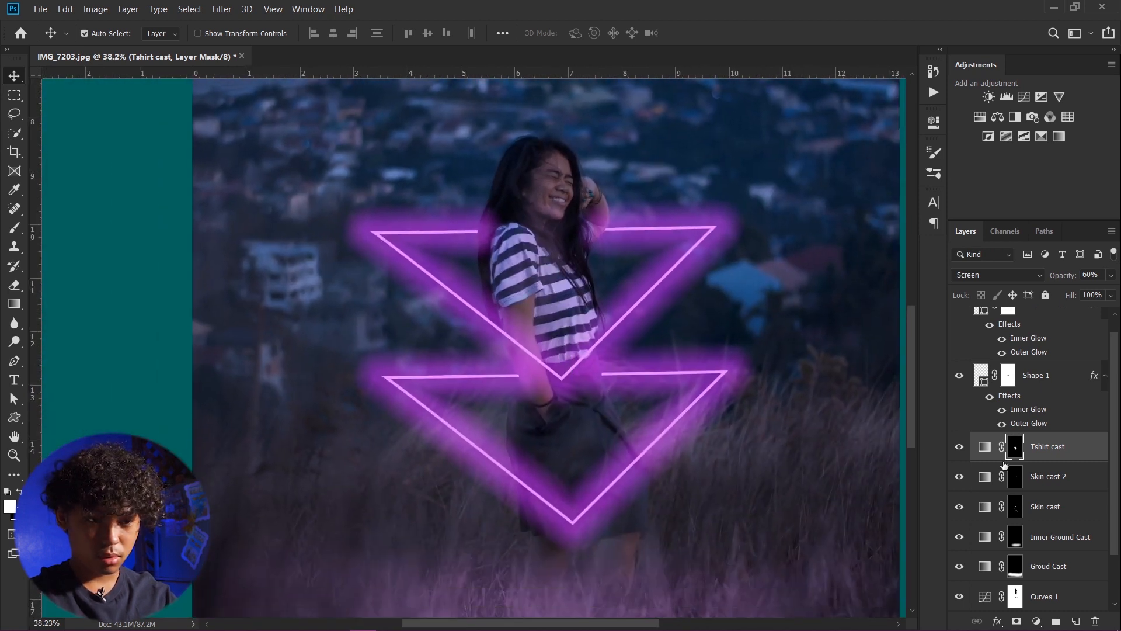
{"action": "left_click", "coordinate": [1068, 481]}
{"action": "left_click", "coordinate": [955, 477]}
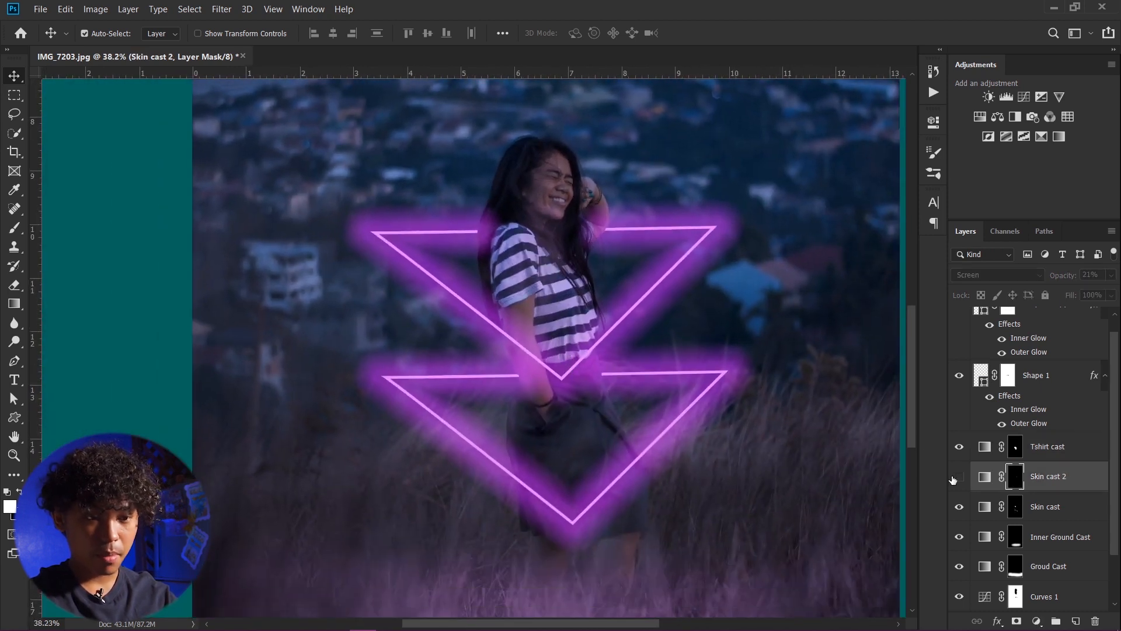
{"action": "left_click", "coordinate": [1045, 505]}
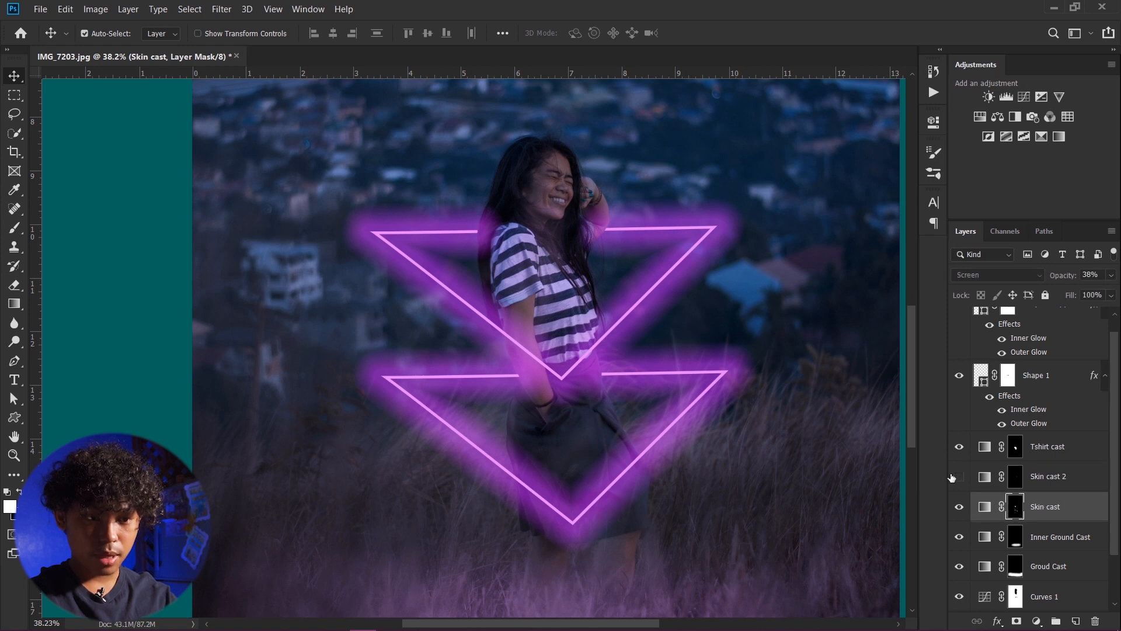
{"action": "left_click", "coordinate": [989, 97]}
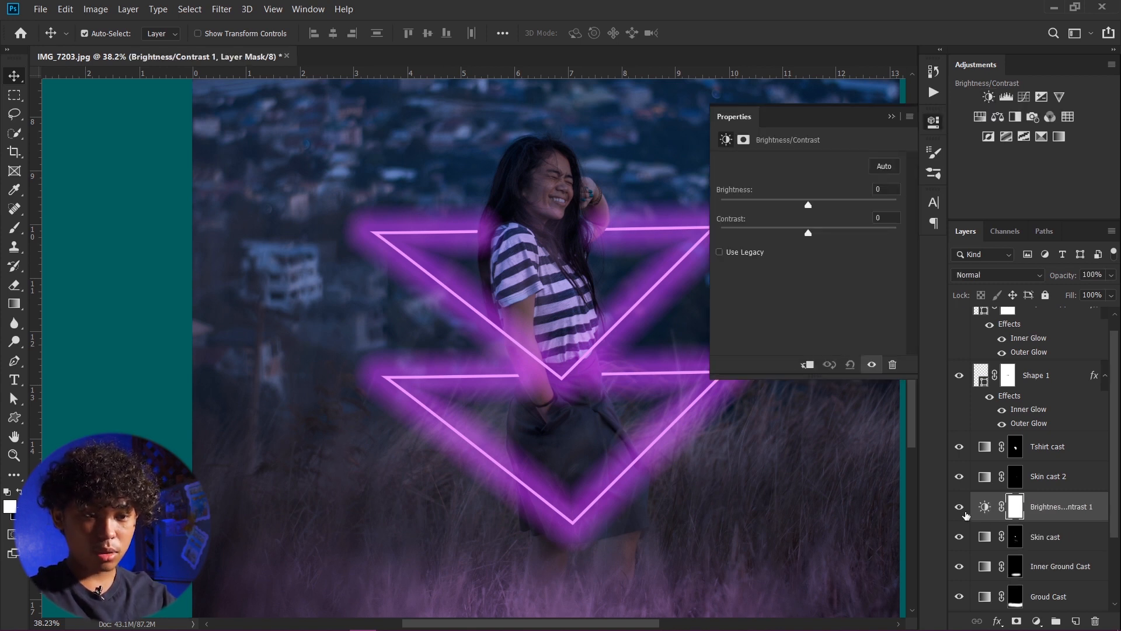
Step: Clip the Brightness/Contrast 1 adjustment to the Skin cast layer below it
{"action": "left_click", "coordinate": [959, 507]}
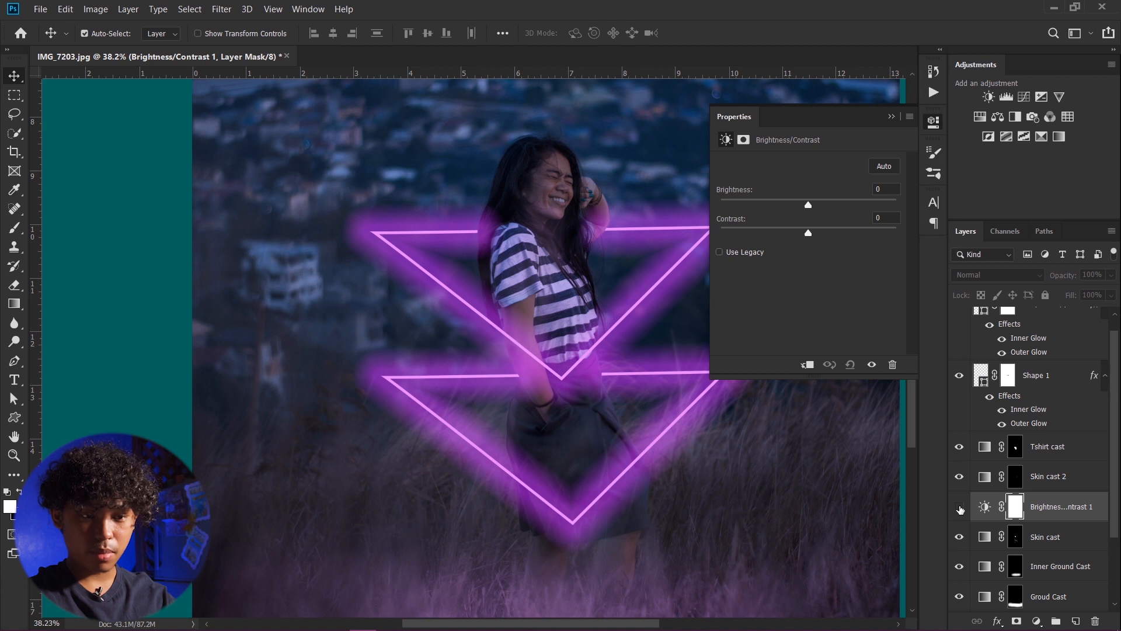
{"action": "left_click", "coordinate": [958, 507]}
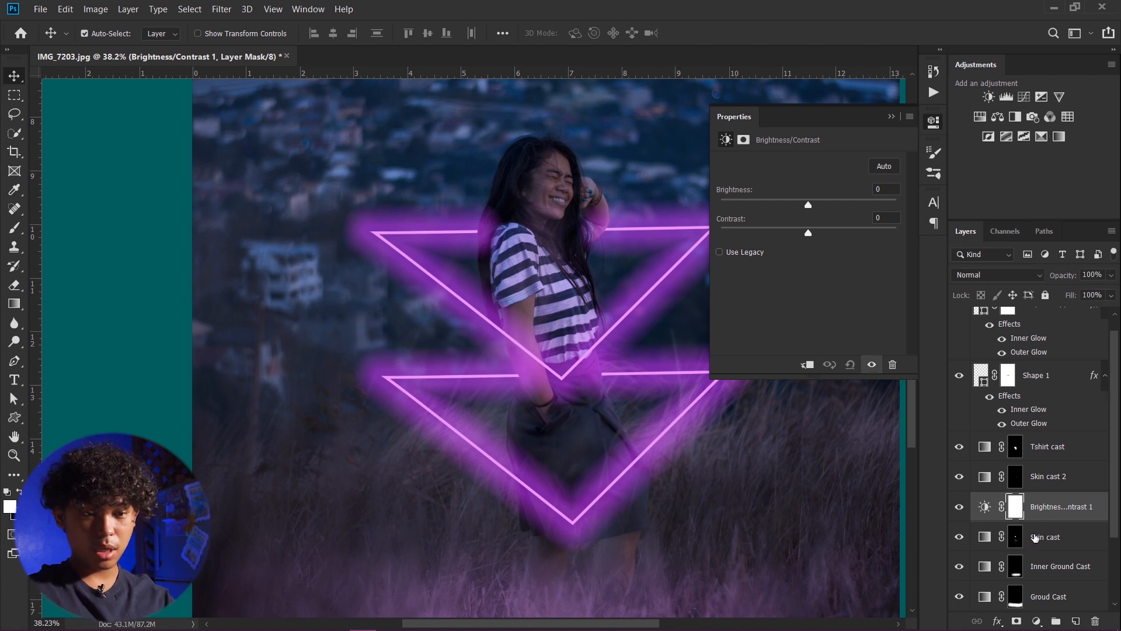
{"action": "scroll", "coordinate": [1051, 514], "scroll_direction": "down", "scroll_amount": 3}
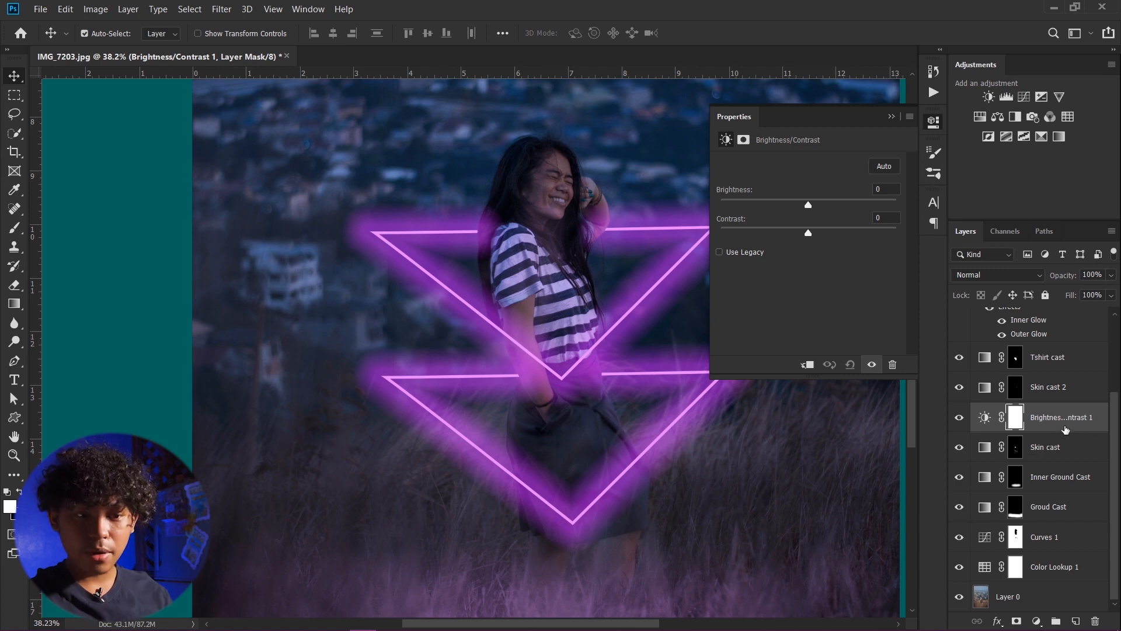
{"action": "right_click", "coordinate": [1062, 423]}
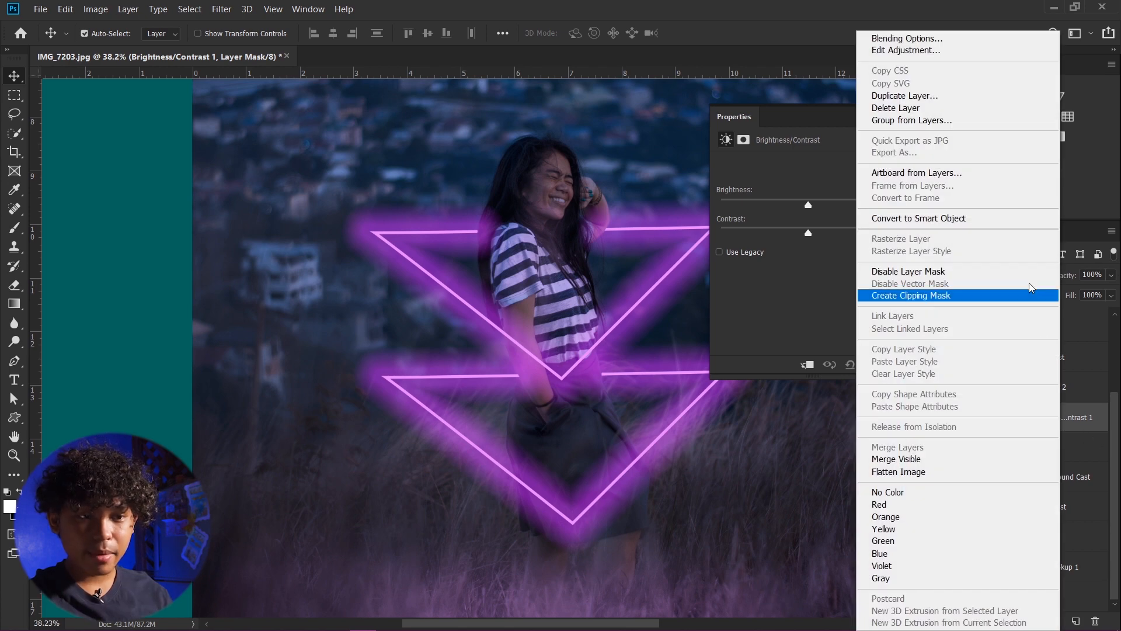
{"action": "left_click", "coordinate": [954, 301]}
Step: Set the Brightness/Contrast 1 adjustment to brightness 16 and contrast 36
{"action": "left_click", "coordinate": [996, 418]}
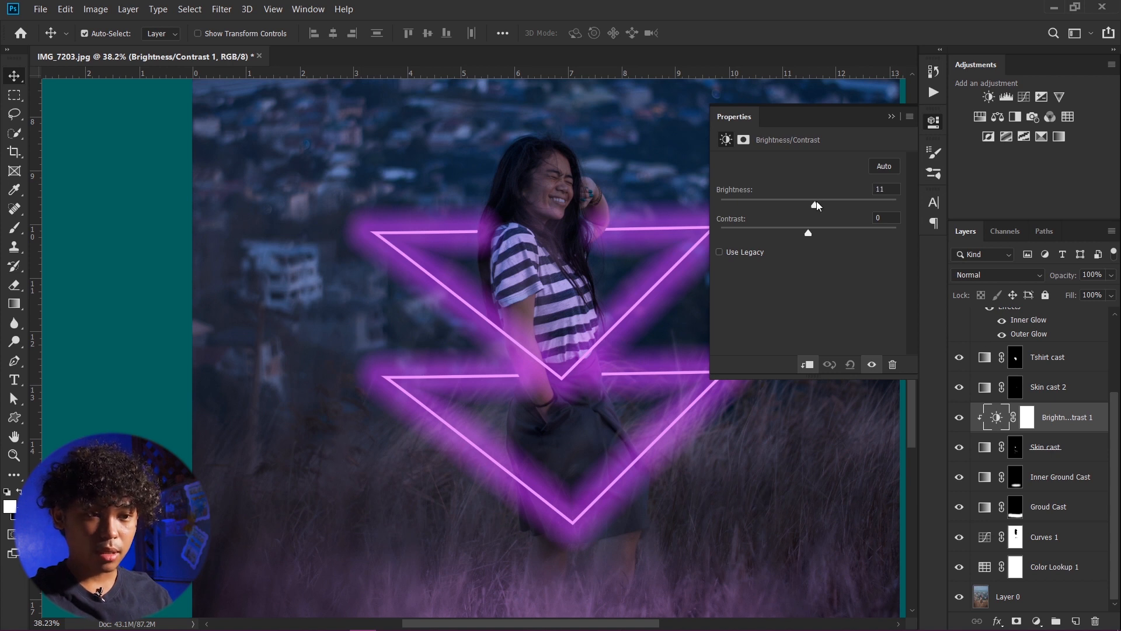
{"action": "left_click_drag", "start_coordinate": [815, 201], "coordinate": [851, 206]}
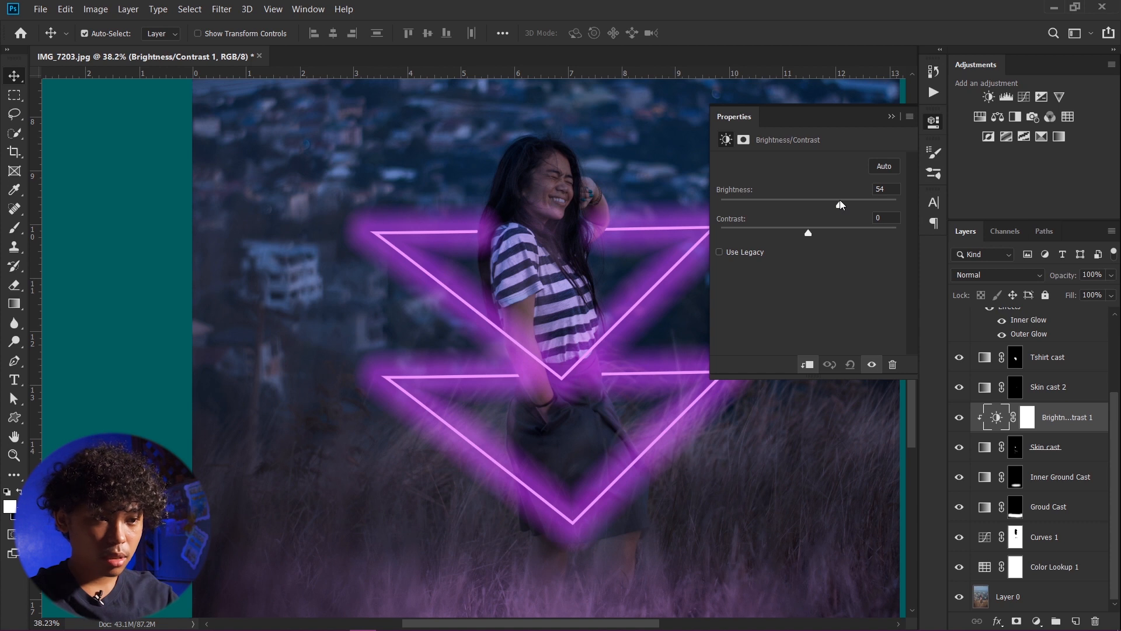
{"action": "left_click_drag", "start_coordinate": [808, 232], "coordinate": [833, 234]}
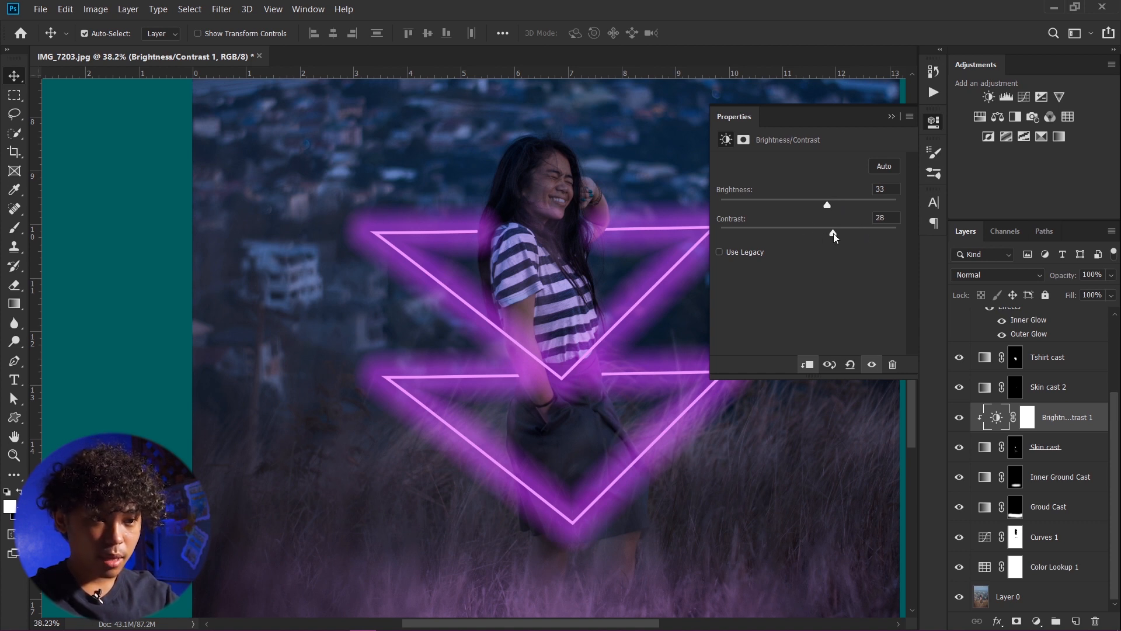
{"action": "mouse_move", "coordinate": [813, 203]}
{"action": "left_mouse_down"}
{"action": "mouse_move", "coordinate": [741, 200]}
{"action": "mouse_move", "coordinate": [822, 202]}
{"action": "left_mouse_up"}
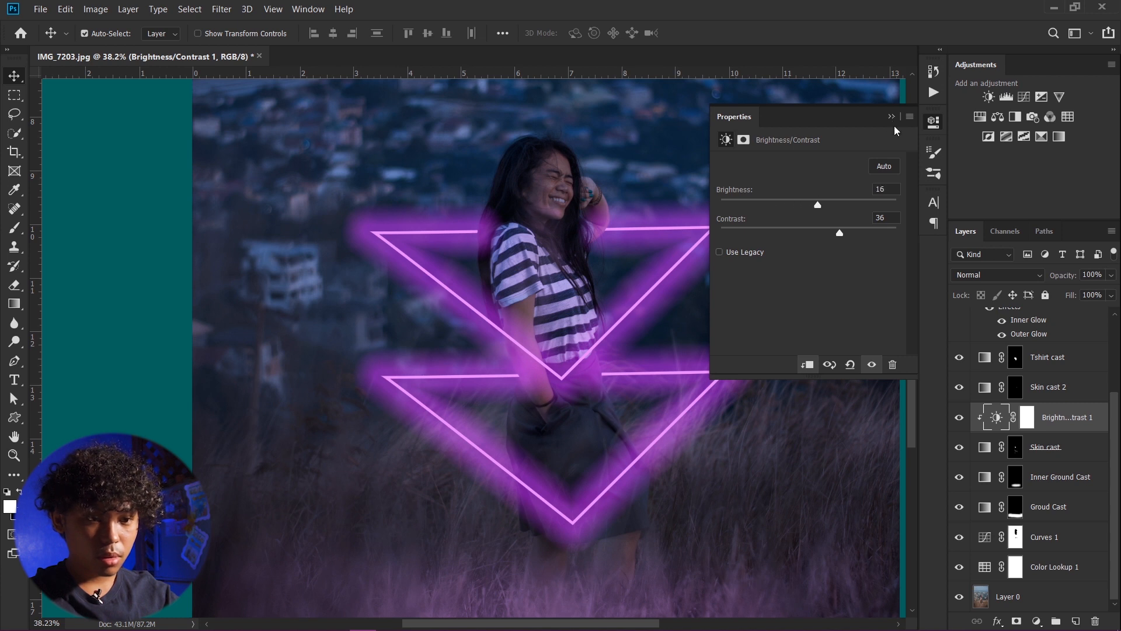
Step: Lower the Skin cast layer's opacity to 21%
{"action": "left_click", "coordinate": [1083, 454]}
{"action": "left_click", "coordinate": [1058, 276]}
{"action": "left_click_drag", "start_coordinate": [1058, 276], "coordinate": [1050, 277]}
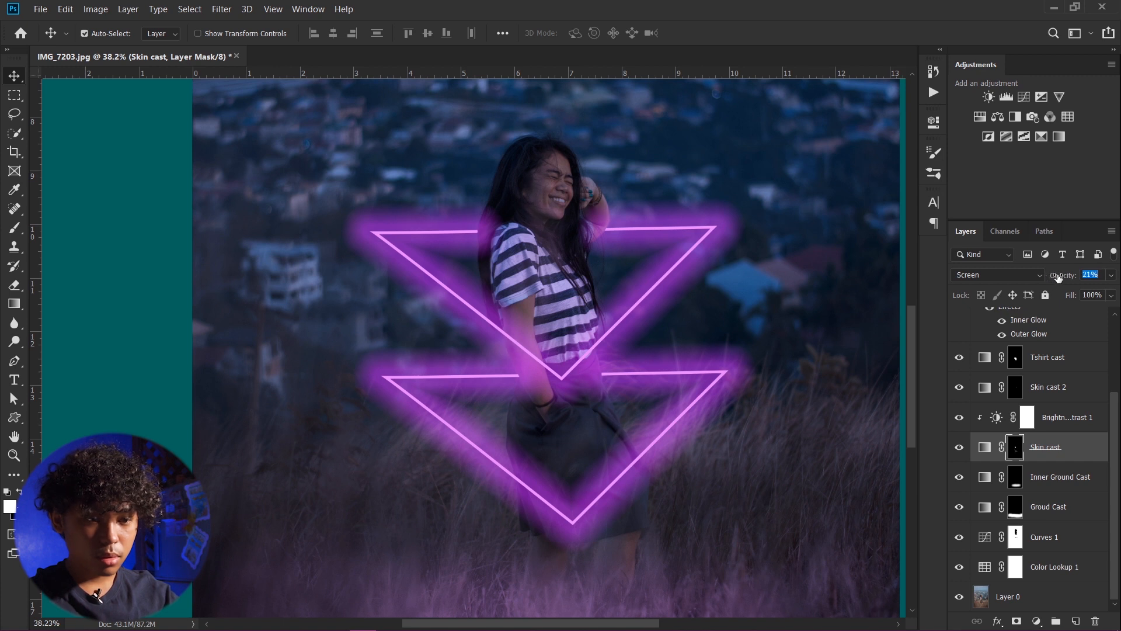
Step: Duplicate the Brightness/Contrast adjustment as a clipped layer on Skin cast 2 and set the copy's brightness to 20 and contrast to 37
{"action": "left_click", "coordinate": [1068, 417]}
{"action": "left_click_drag", "start_coordinate": [1067, 417], "coordinate": [1063, 387]}
{"action": "key", "text": "ctrl+alt+g"}
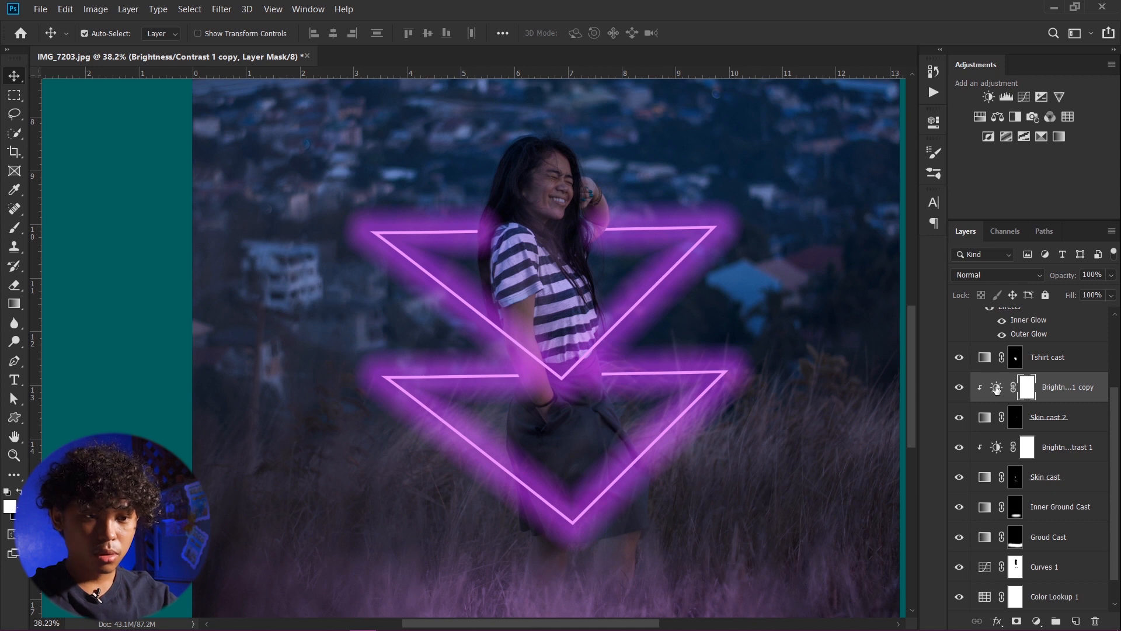
{"action": "double_click", "coordinate": [996, 387]}
{"action": "mouse_move", "coordinate": [821, 208]}
{"action": "left_mouse_down"}
{"action": "mouse_move", "coordinate": [852, 207]}
{"action": "mouse_move", "coordinate": [817, 208]}
{"action": "left_mouse_up"}
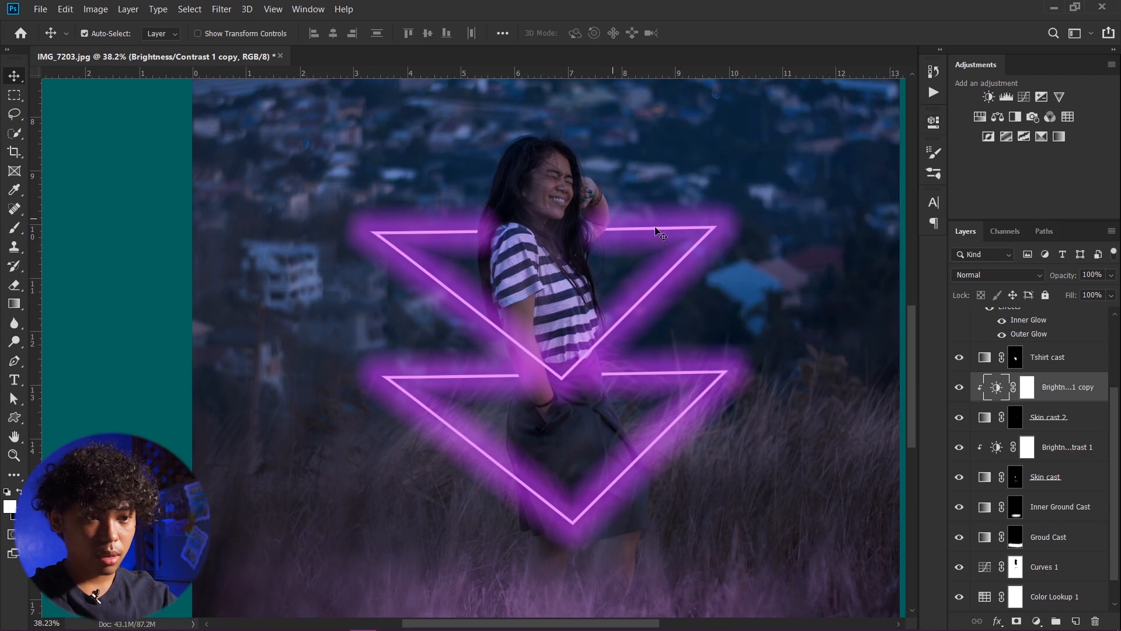
Step: Compare the woman's skin with the Brightness/Contrast copy on Skin cast 2 hidden and shown
{"action": "scroll", "coordinate": [633, 231], "scroll_direction": "up", "scroll_amount": 11}
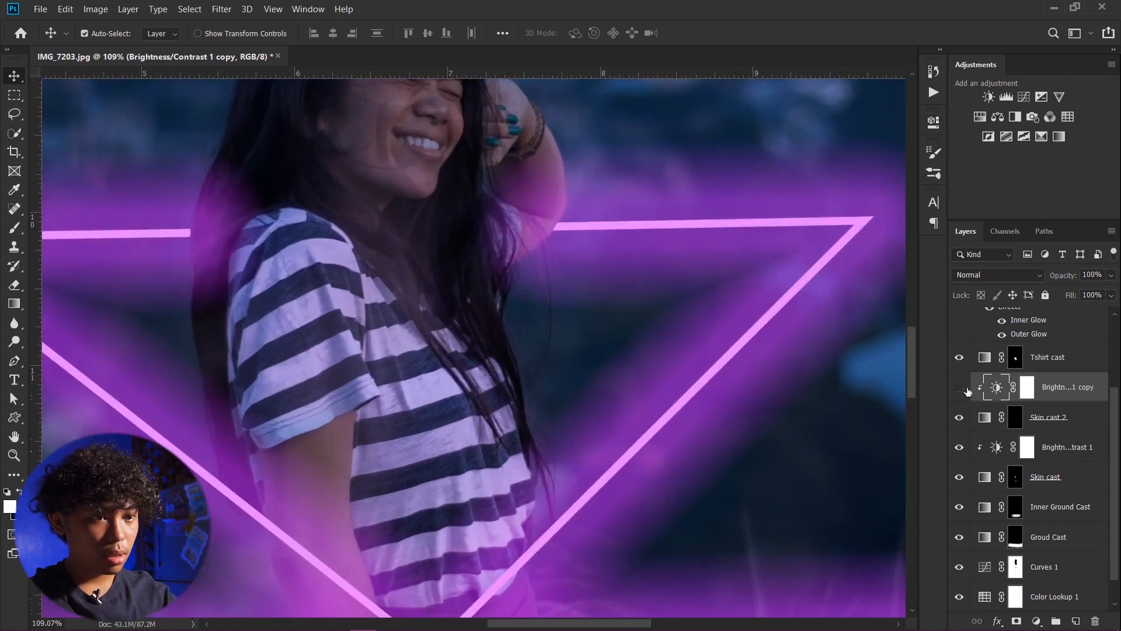
{"action": "left_click", "coordinate": [965, 389]}
{"action": "left_click", "coordinate": [961, 389]}
{"action": "left_click", "coordinate": [961, 388]}
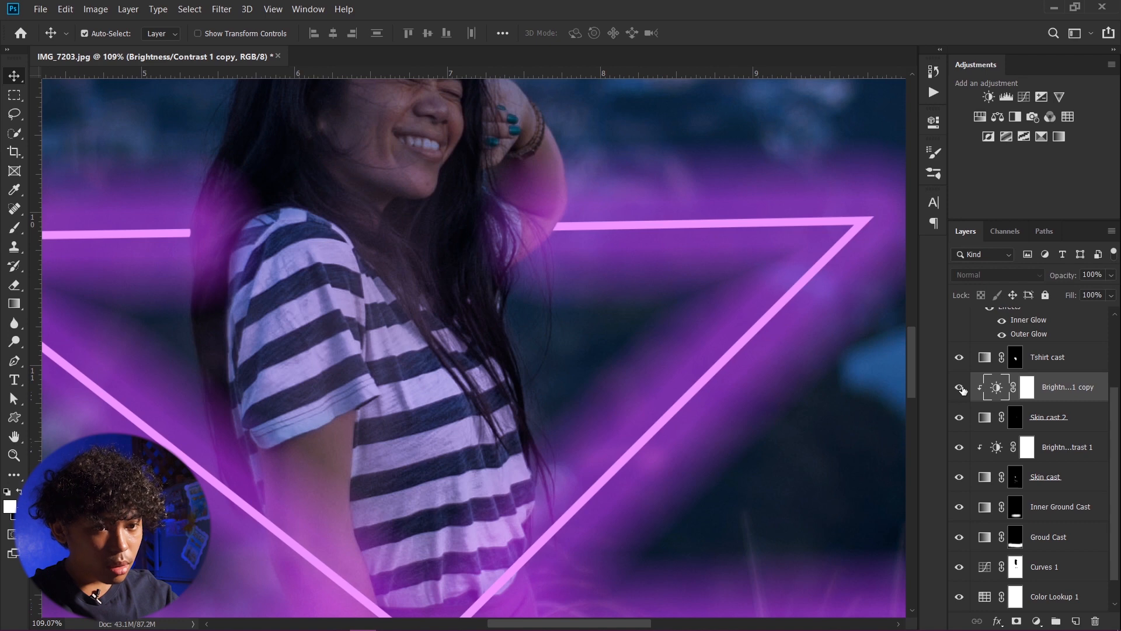
{"action": "left_click", "coordinate": [961, 389]}
{"action": "left_click", "coordinate": [959, 389]}
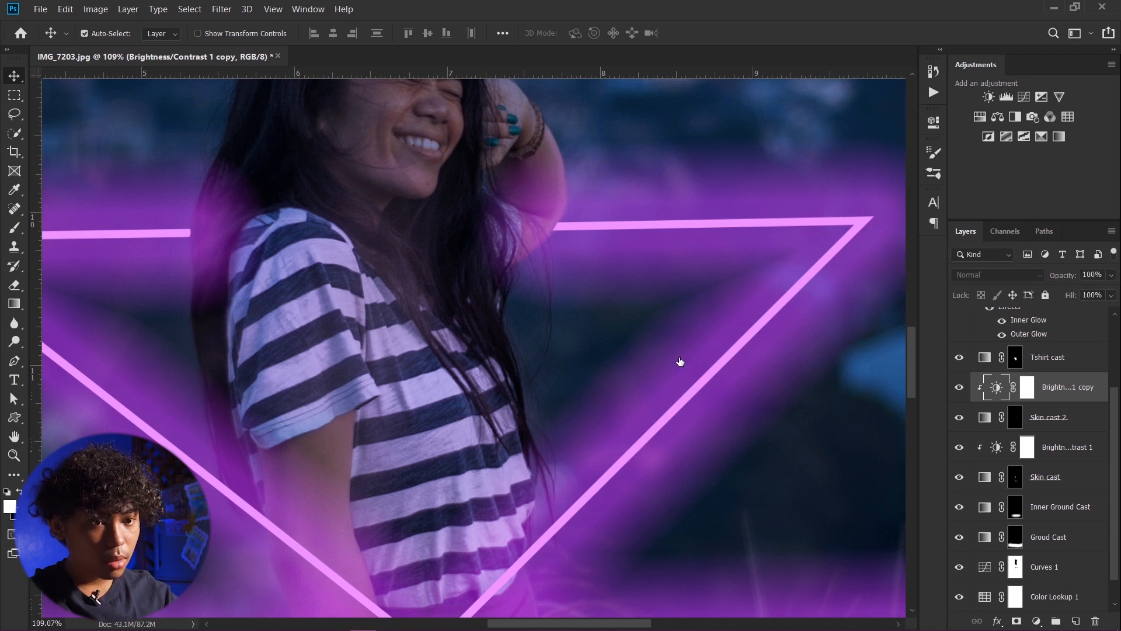
Step: Copy the Brightness/Contrast adjustment to just above the Groud Cast layer and clip it to that layer
{"action": "scroll", "coordinate": [620, 352], "scroll_direction": "down", "scroll_amount": 5}
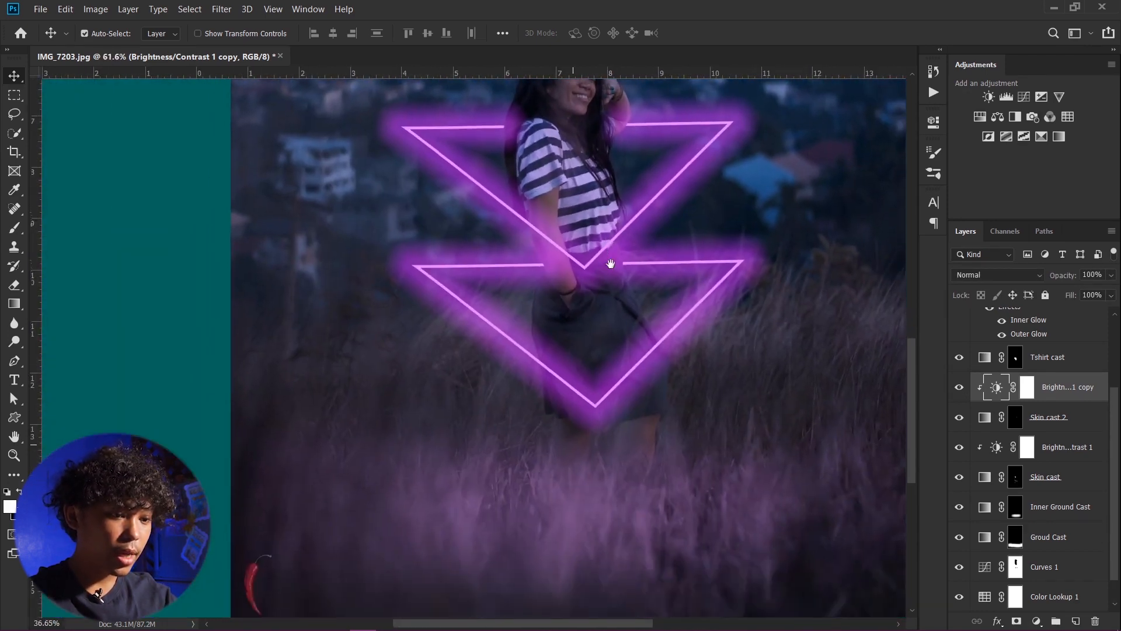
{"action": "scroll", "coordinate": [609, 276], "scroll_direction": "down", "scroll_amount": 3}
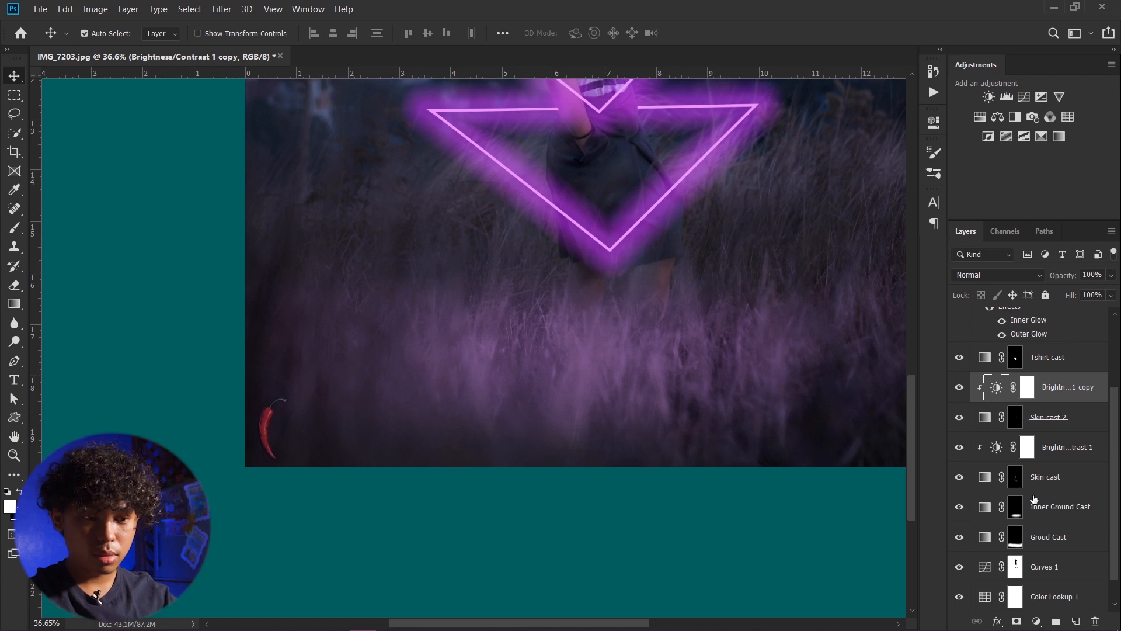
{"action": "left_click", "coordinate": [1055, 529]}
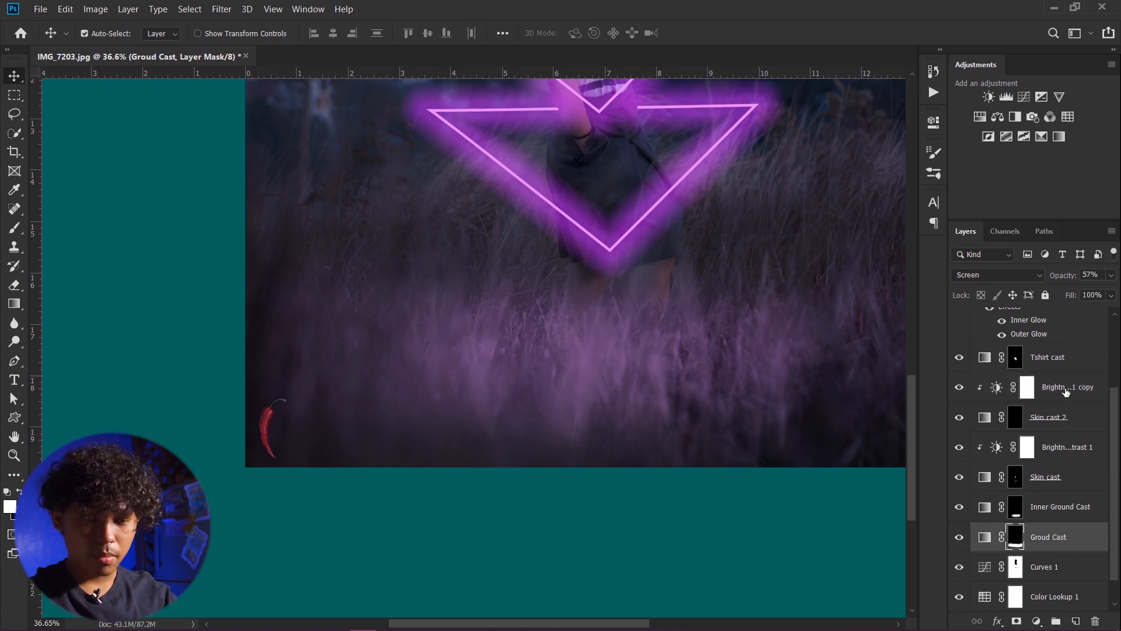
{"action": "left_click_drag", "start_coordinate": [1065, 393], "coordinate": [1064, 518]}
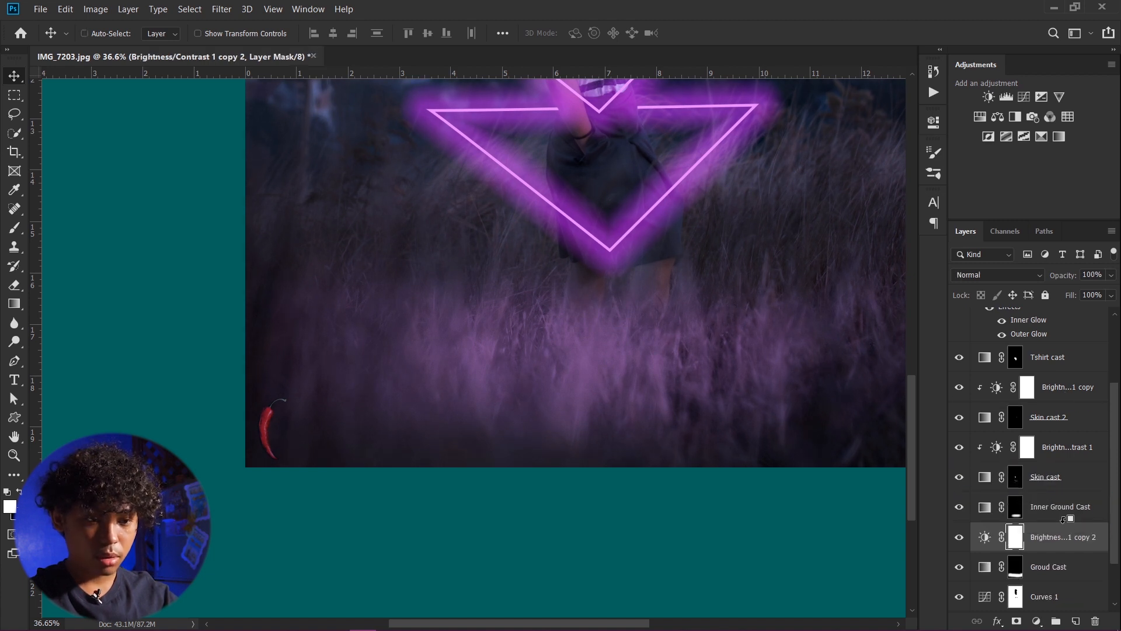
{"action": "key", "text": "ctrl+g"}
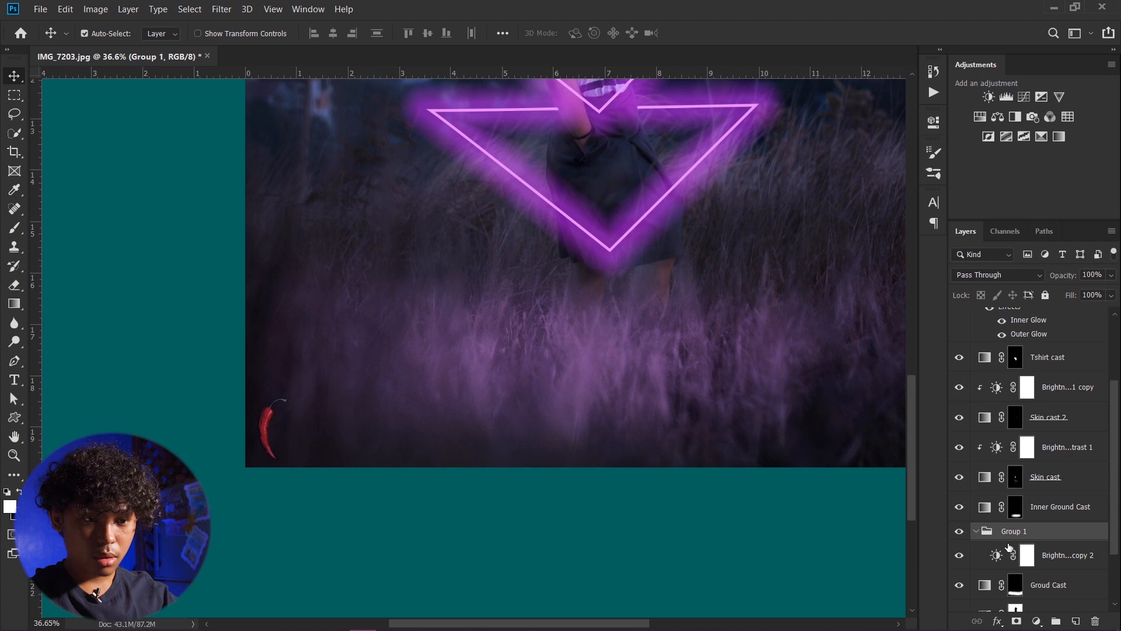
{"action": "key", "text": "ctrl+z"}
{"action": "scroll", "coordinate": [1032, 517], "scroll_direction": "down", "scroll_amount": 2}
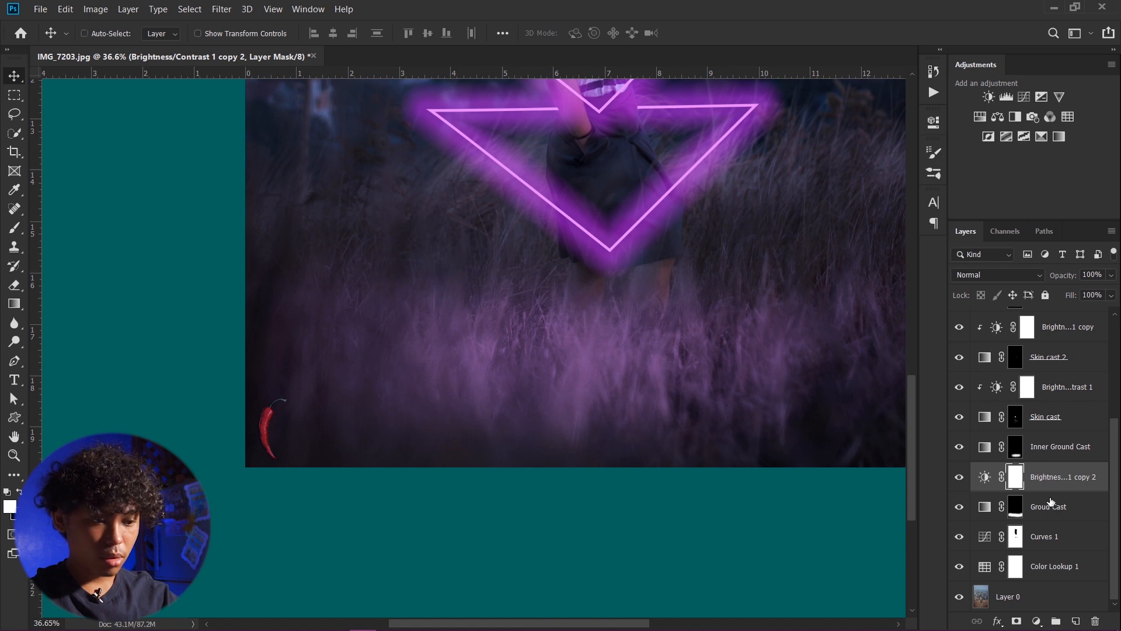
{"action": "left_click", "coordinate": [1050, 500], "text": "alt"}
Step: Adjust the brightness of the Brightness/Contrast copy that is clipped to Groud Cast
{"action": "double_click", "coordinate": [996, 477]}
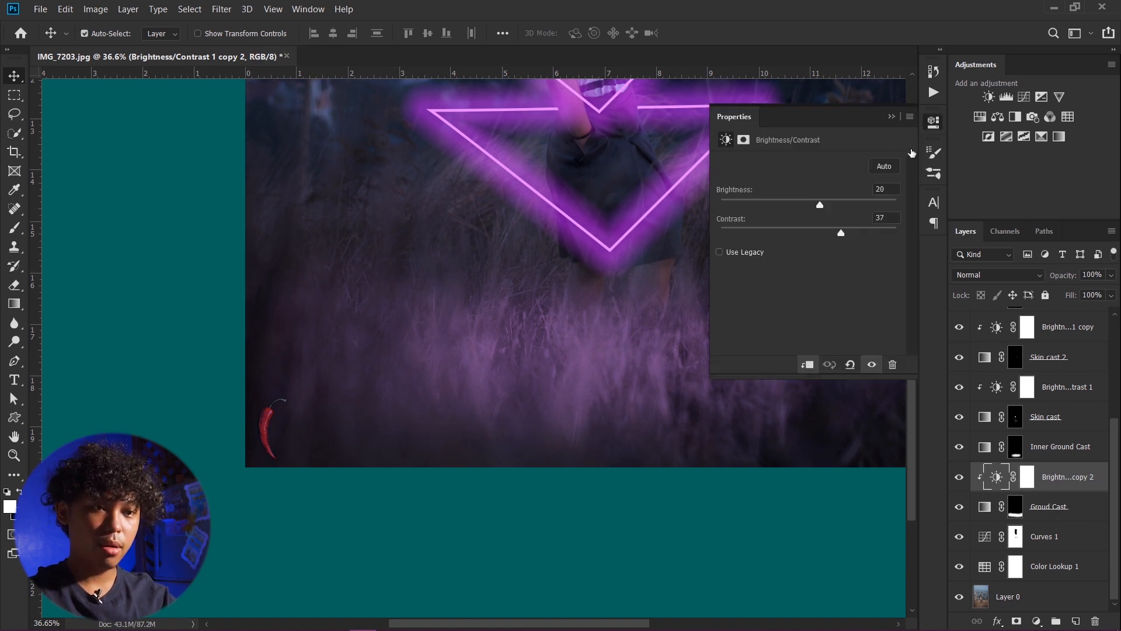
{"action": "left_click_drag", "start_coordinate": [853, 205], "coordinate": [826, 204]}
{"action": "left_click", "coordinate": [891, 117]}
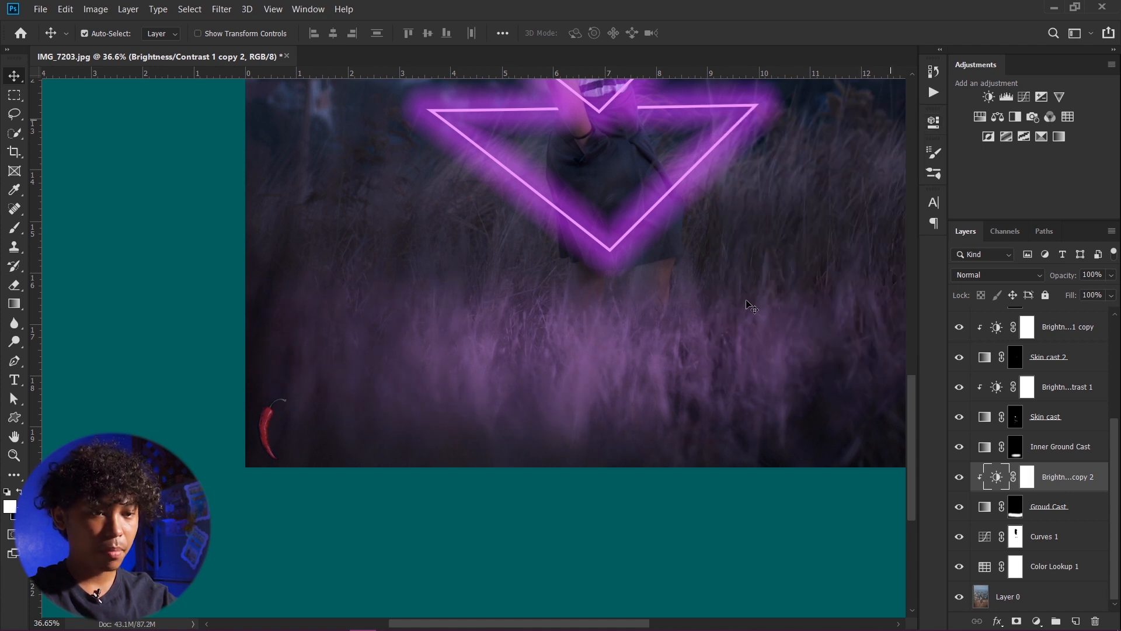
Step: Duplicate the Tshirt cast layer and rename the copy face cast
{"action": "scroll", "coordinate": [275, 178], "scroll_direction": "down", "scroll_amount": 2}
{"action": "scroll", "coordinate": [561, 242], "scroll_direction": "down", "scroll_amount": 6}
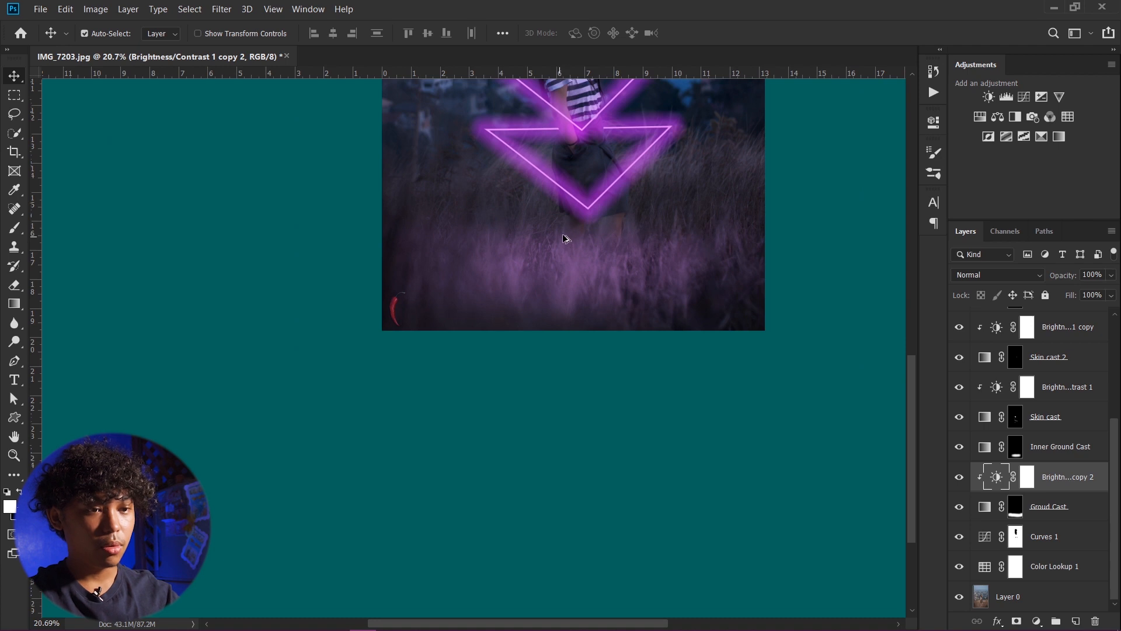
{"action": "scroll", "coordinate": [522, 330], "scroll_direction": "up", "scroll_amount": 12}
{"action": "scroll", "coordinate": [992, 464], "scroll_direction": "up", "scroll_amount": 5}
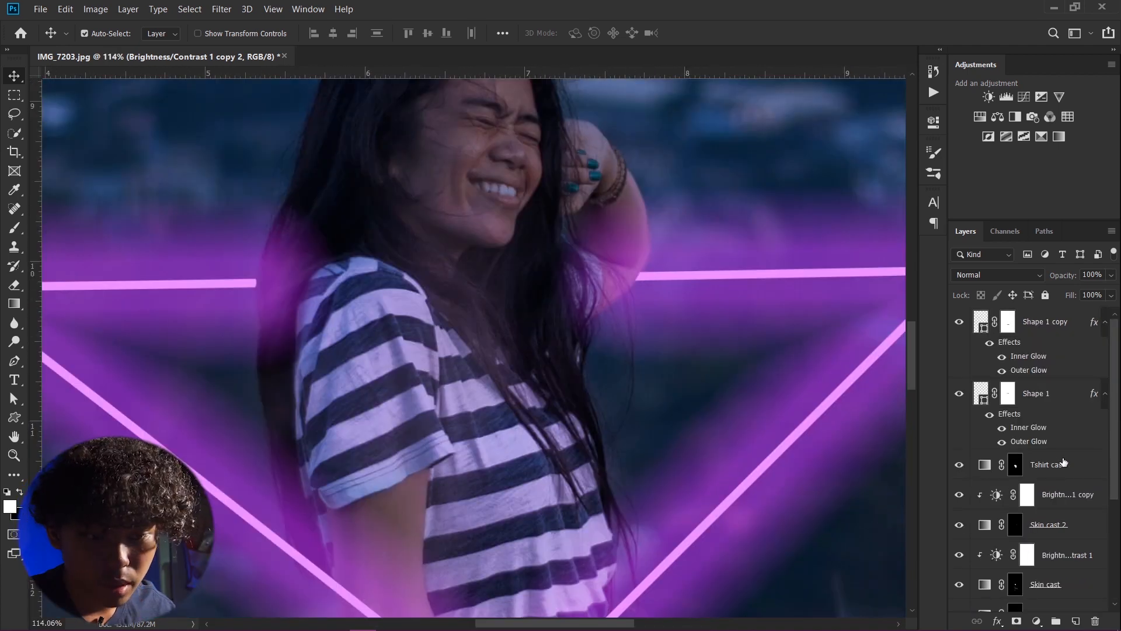
{"action": "left_click", "coordinate": [1062, 463]}
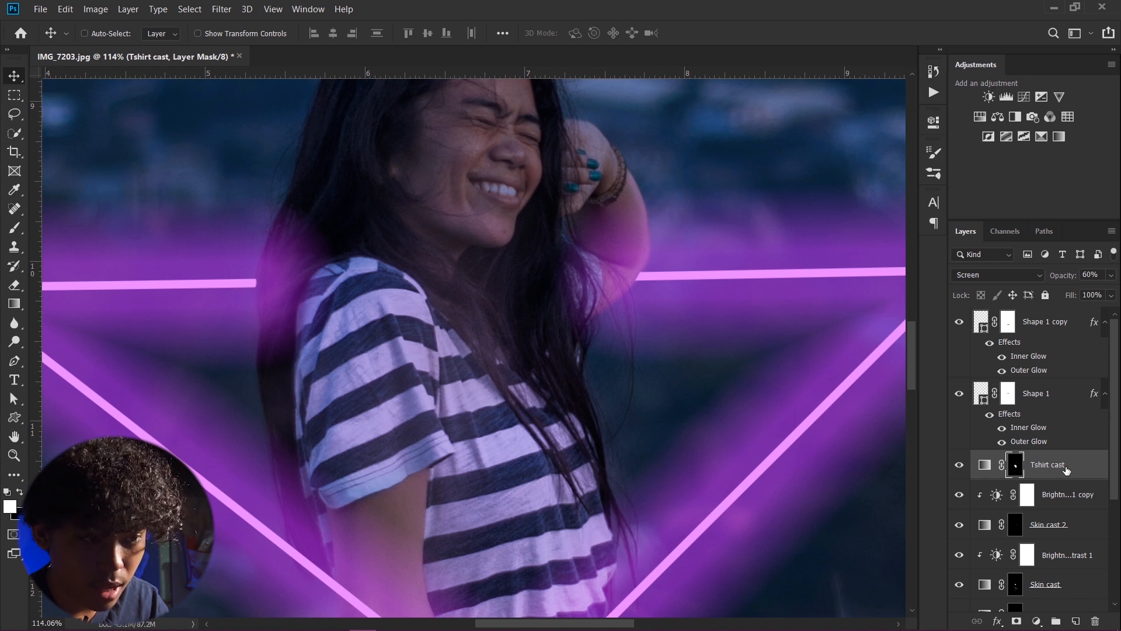
{"action": "key", "text": "ctrl+j"}
{"action": "double_click", "coordinate": [1055, 465]}
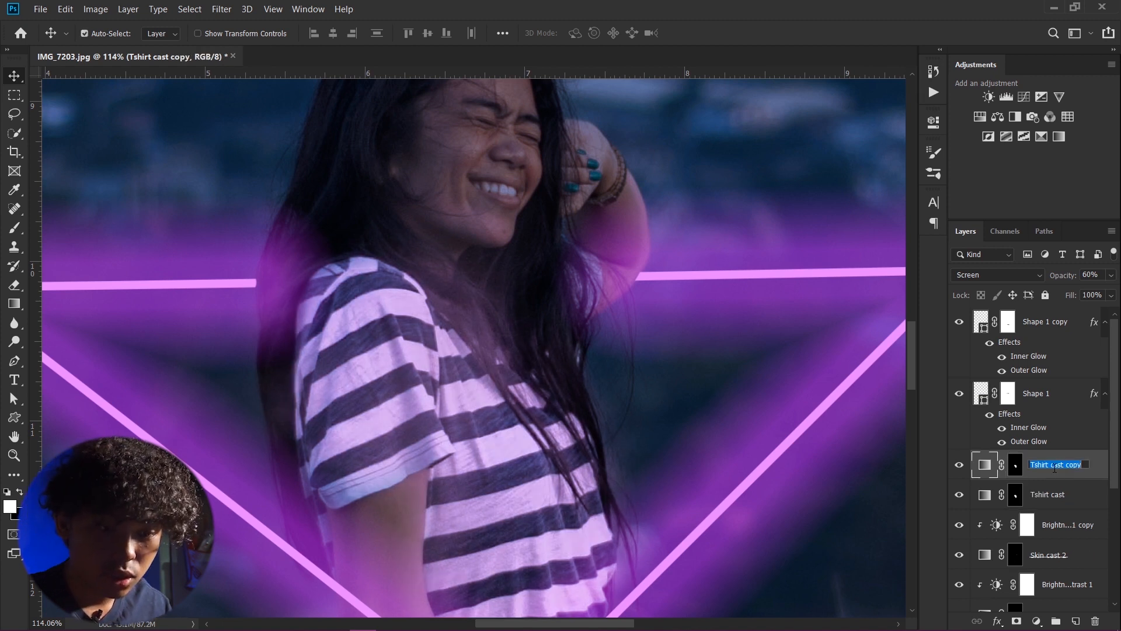
{"action": "type", "text": "face cast"}
{"action": "key", "text": "Return"}
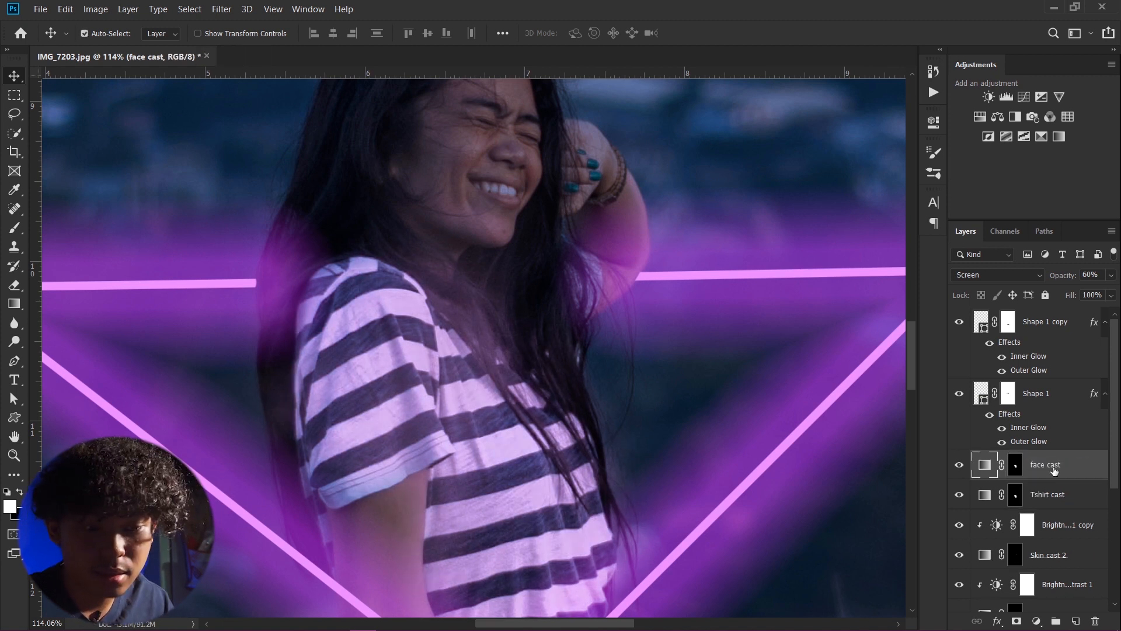
Step: Fill the face cast layer's mask with black and paint the woman's face back in with a soft white brush
{"action": "left_click", "coordinate": [1015, 466]}
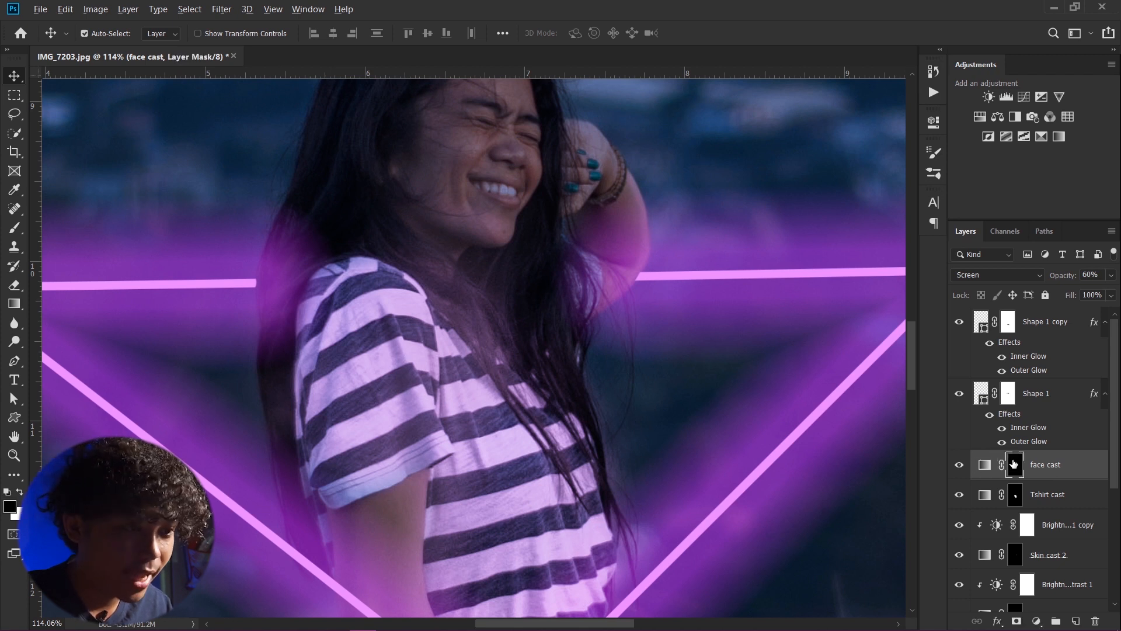
{"action": "key", "text": "ctrl+i"}
{"action": "key", "text": "b"}
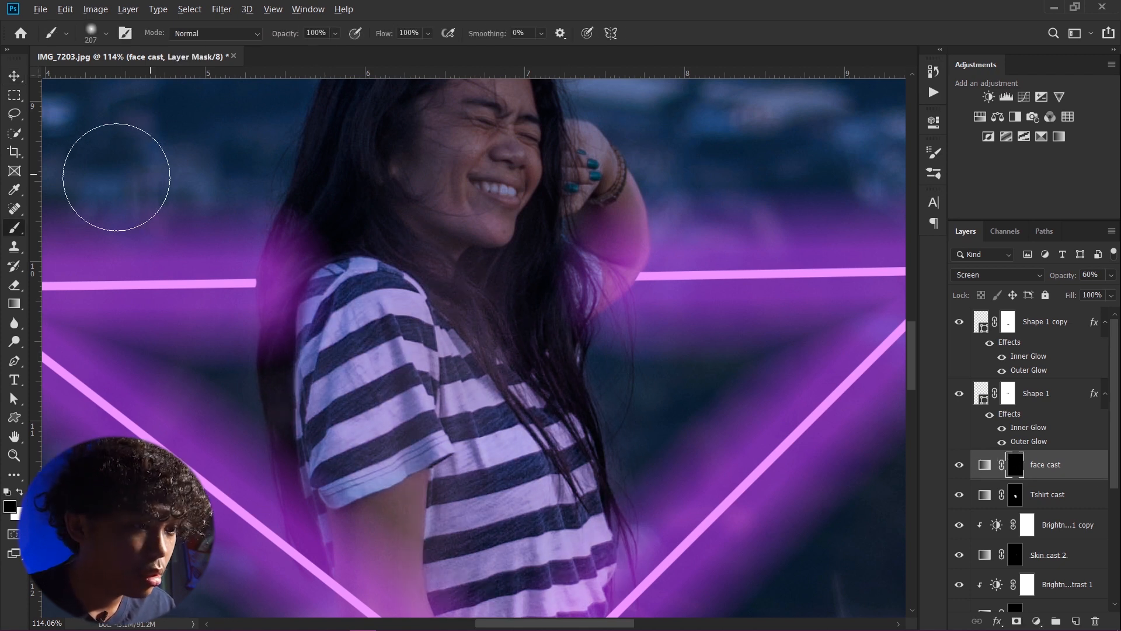
{"action": "mouse_move", "coordinate": [484, 174]}
{"action": "left_mouse_down"}
{"action": "mouse_move", "coordinate": [488, 255]}
{"action": "mouse_move", "coordinate": [493, 228]}
{"action": "mouse_move", "coordinate": [481, 247]}
{"action": "mouse_move", "coordinate": [473, 226]}
{"action": "mouse_move", "coordinate": [485, 258]}
{"action": "mouse_move", "coordinate": [488, 191]}
{"action": "mouse_move", "coordinate": [502, 173]}
{"action": "mouse_move", "coordinate": [502, 230]}
{"action": "left_mouse_up"}
{"action": "key", "text": "x"}
{"action": "right_click", "coordinate": [502, 231], "text": "alt"}
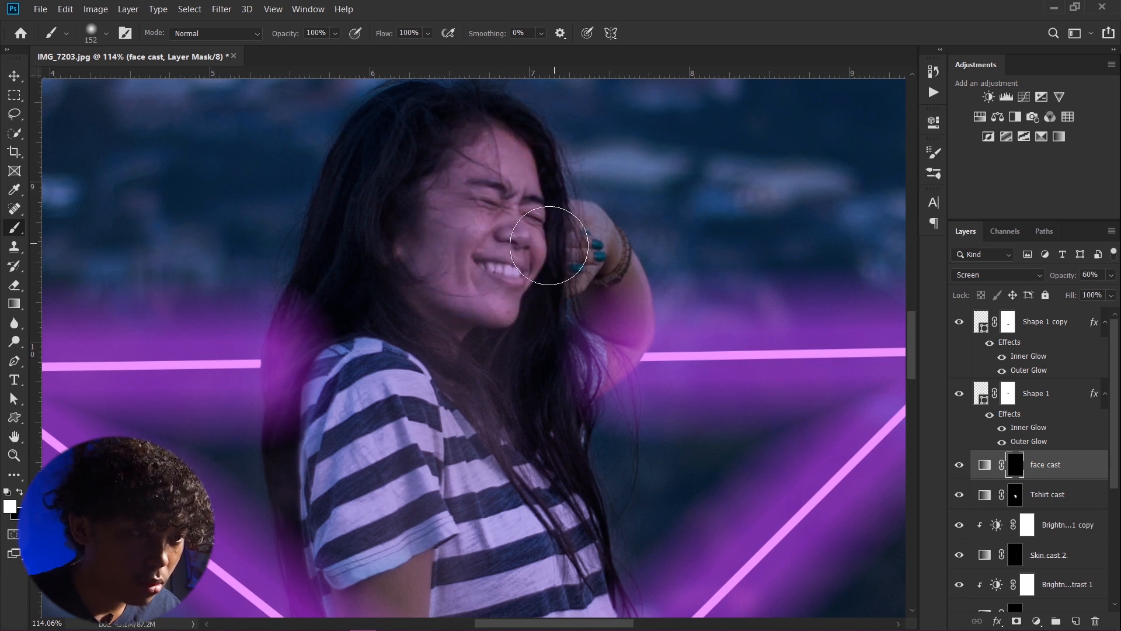
{"action": "right_click", "coordinate": [346, 251], "text": "alt"}
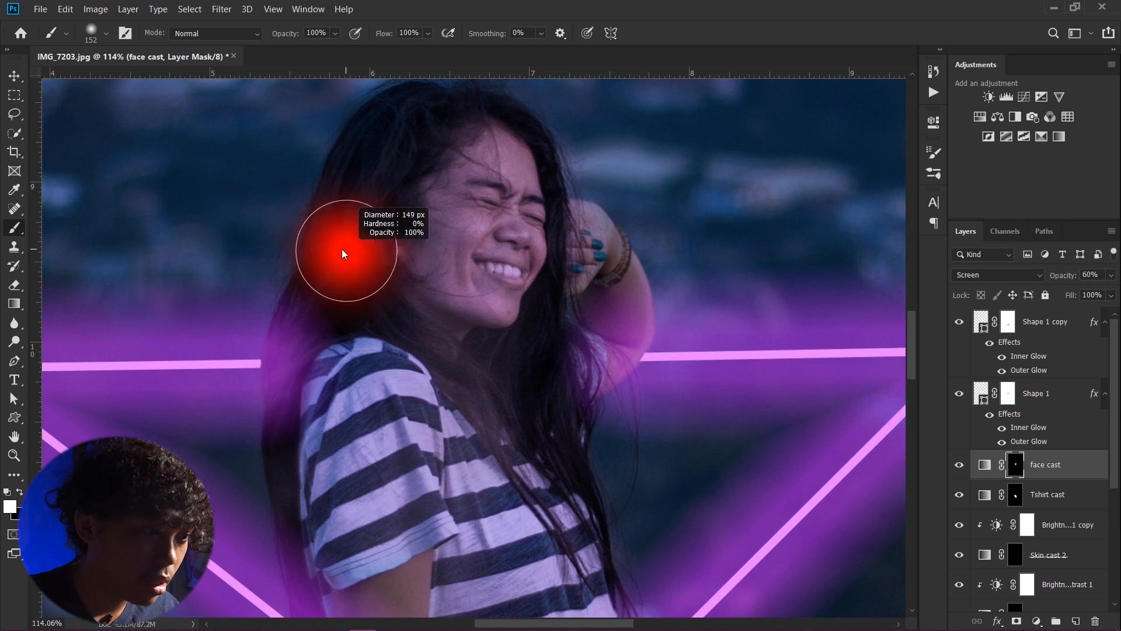
Step: Lower the face cast layer's opacity to 40%, comparing the face with the layer hidden and shown
{"action": "mouse_move", "coordinate": [1063, 276]}
{"action": "left_mouse_down"}
{"action": "mouse_move", "coordinate": [1034, 275]}
{"action": "mouse_move", "coordinate": [1055, 274]}
{"action": "left_mouse_up"}
{"action": "left_click", "coordinate": [959, 466]}
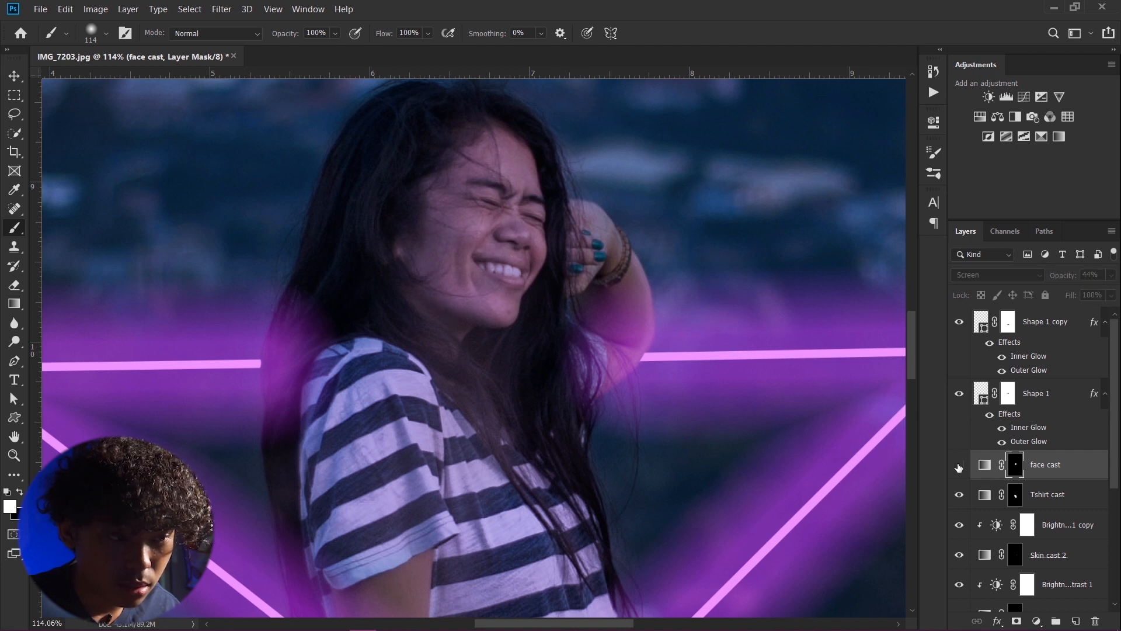
{"action": "left_click", "coordinate": [959, 465]}
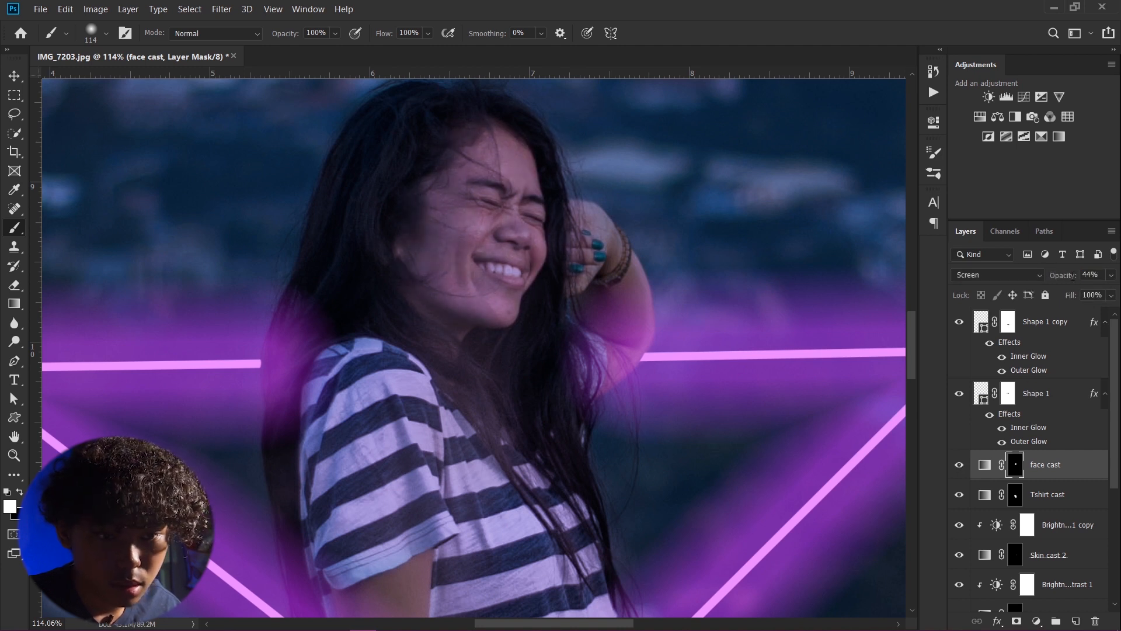
{"action": "left_click_drag", "start_coordinate": [1066, 279], "coordinate": [1063, 279]}
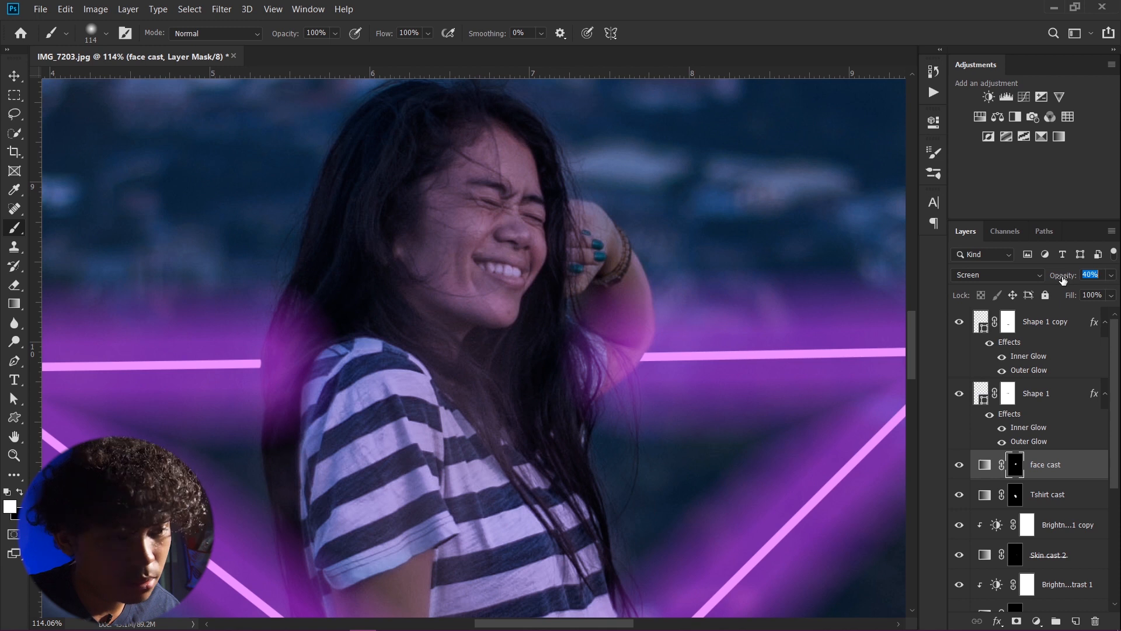
Step: Touch up the Tshirt cast layer's mask with a soft white 59 px brush and check the whole photo
{"action": "left_click", "coordinate": [984, 465]}
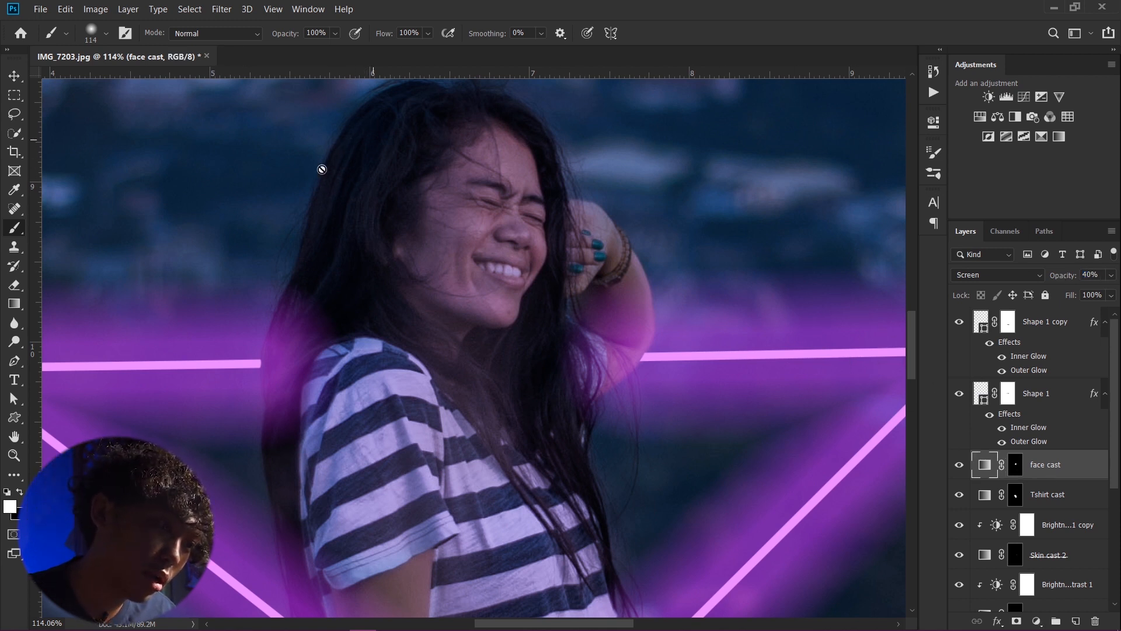
{"action": "scroll", "coordinate": [1100, 449], "scroll_direction": "down", "scroll_amount": 3}
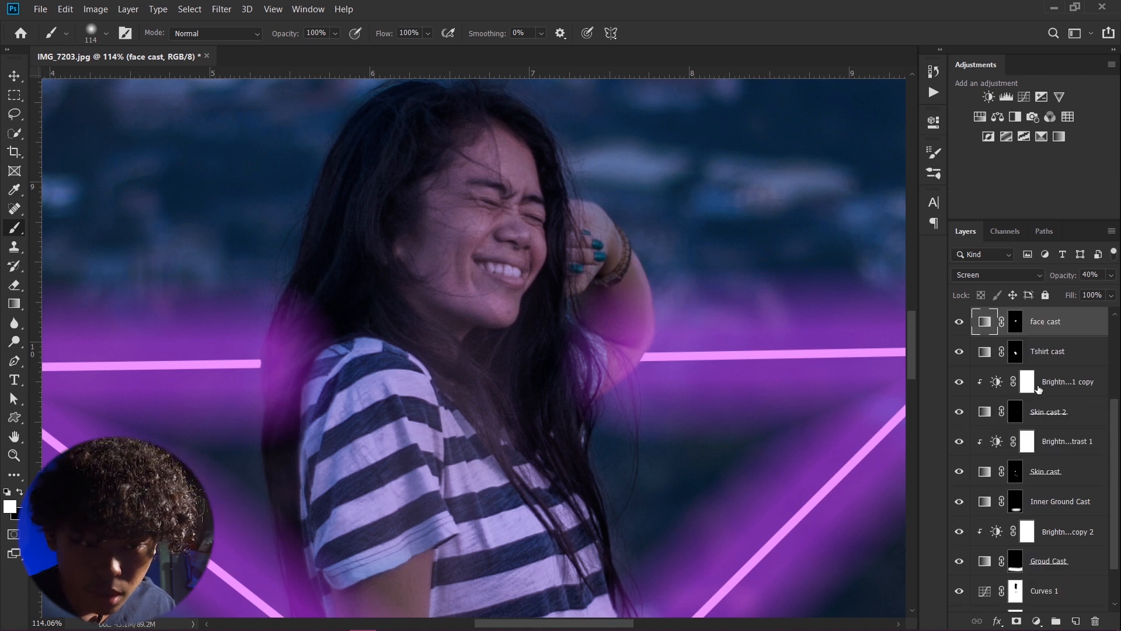
{"action": "left_click", "coordinate": [1018, 354]}
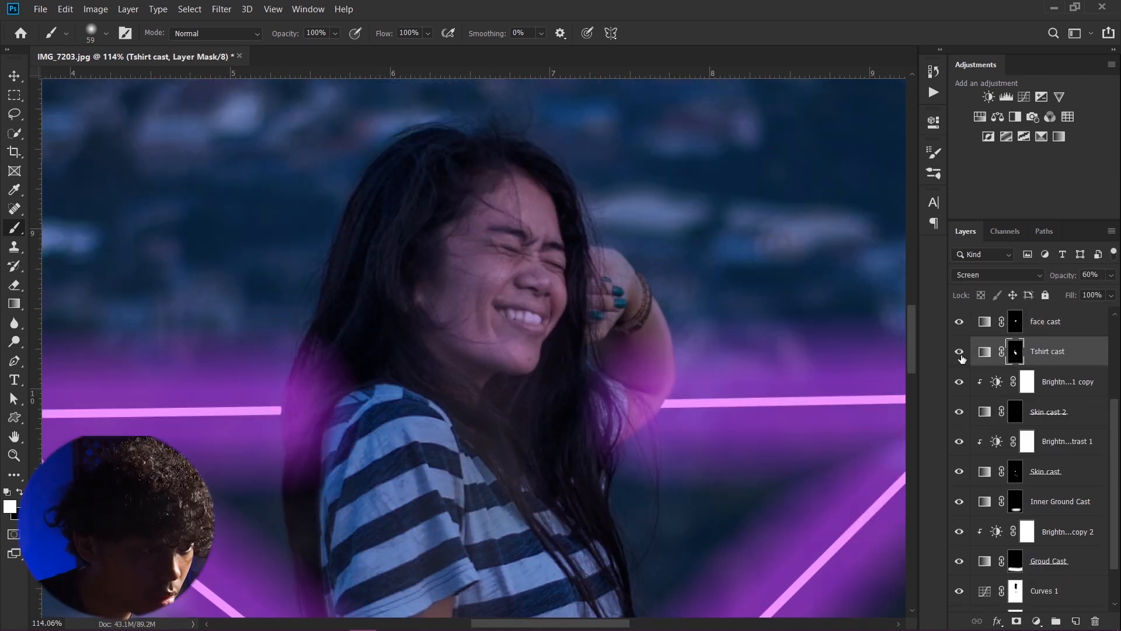
{"action": "scroll", "coordinate": [608, 406], "scroll_direction": "down", "scroll_amount": 6}
{"action": "scroll", "coordinate": [608, 406], "scroll_direction": "up", "scroll_amount": 1}
{"action": "scroll", "coordinate": [608, 406], "scroll_direction": "down", "scroll_amount": 2}
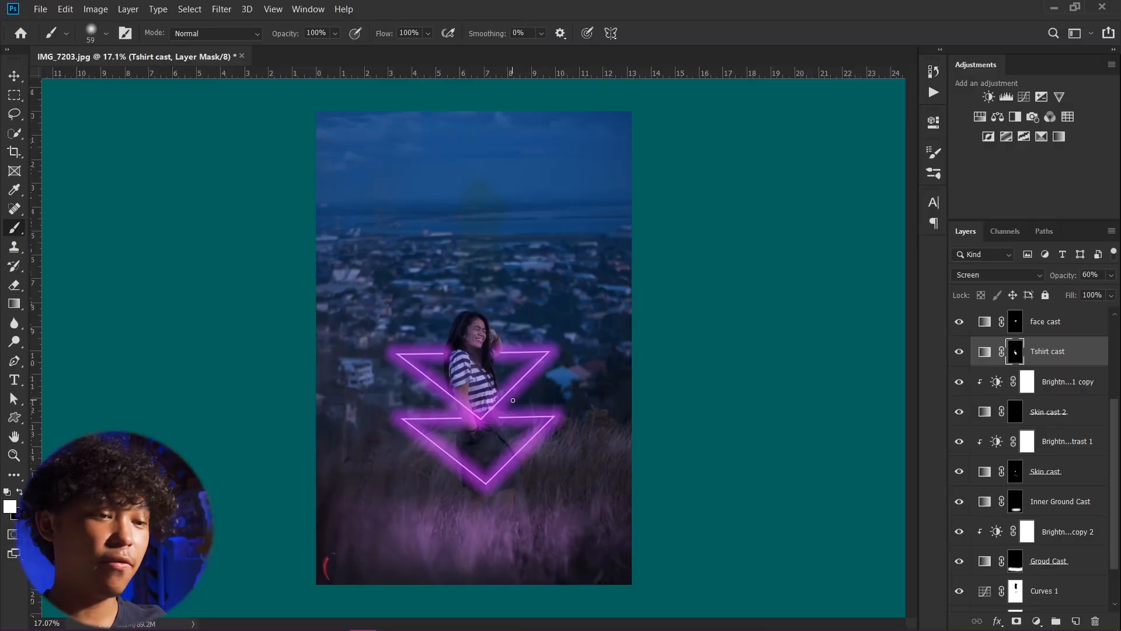
Step: Add a new layer above Shape 1 copy and paint a black vignette over the sky and photo edges with a soft 1588 px brush
{"action": "key", "text": "v"}
{"action": "scroll", "coordinate": [1019, 372], "scroll_direction": "up", "scroll_amount": 3}
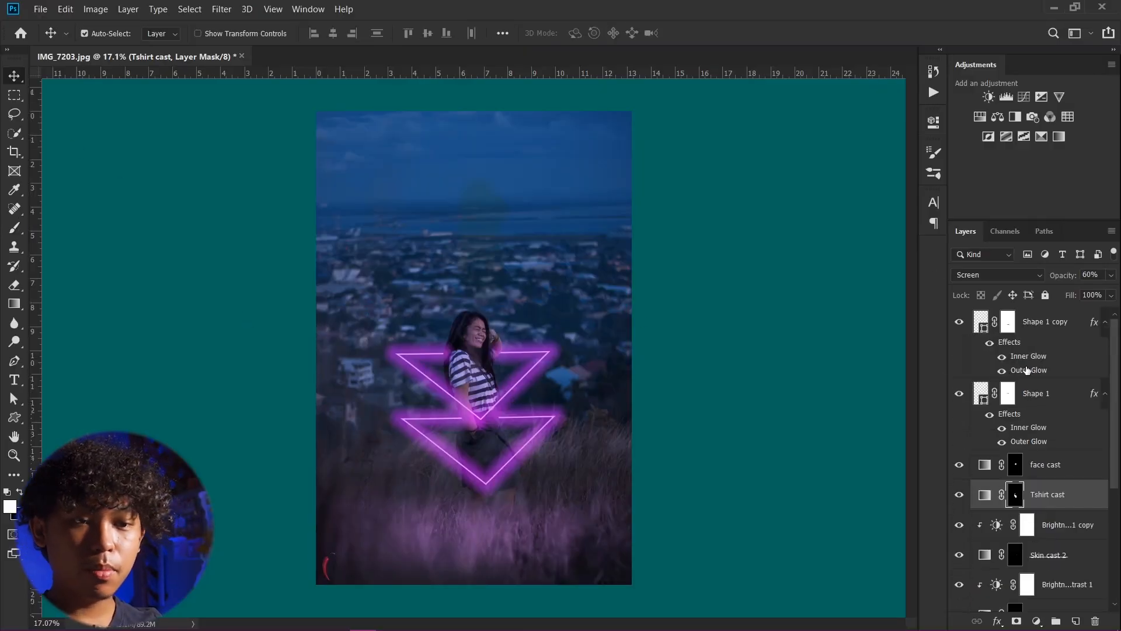
{"action": "left_click", "coordinate": [1050, 327]}
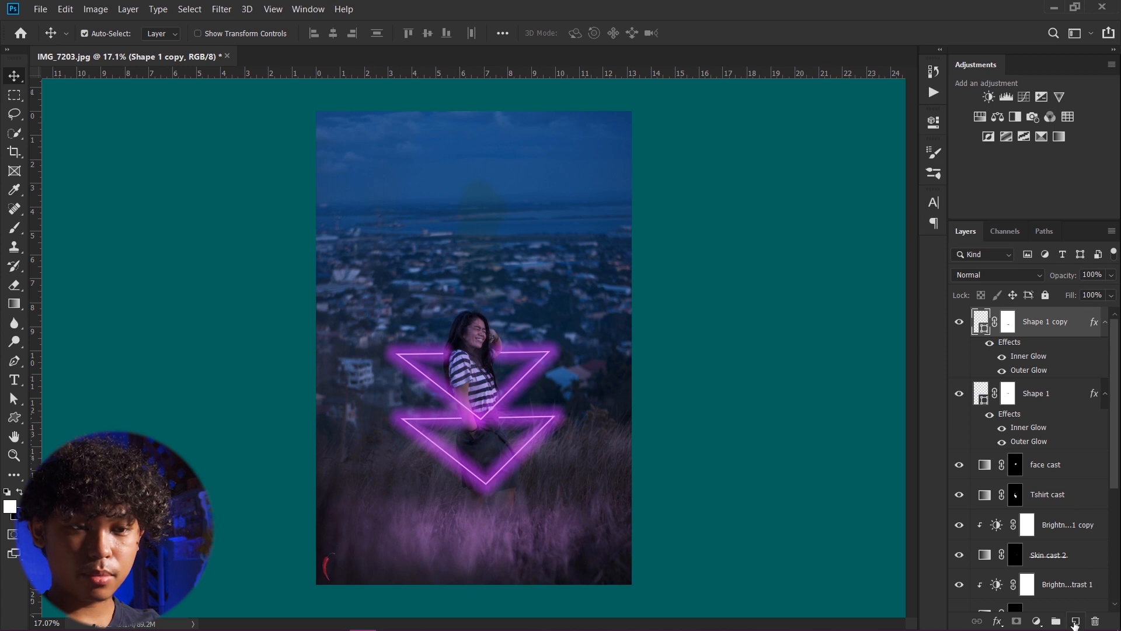
{"action": "left_click", "coordinate": [1074, 621]}
{"action": "key", "text": "b"}
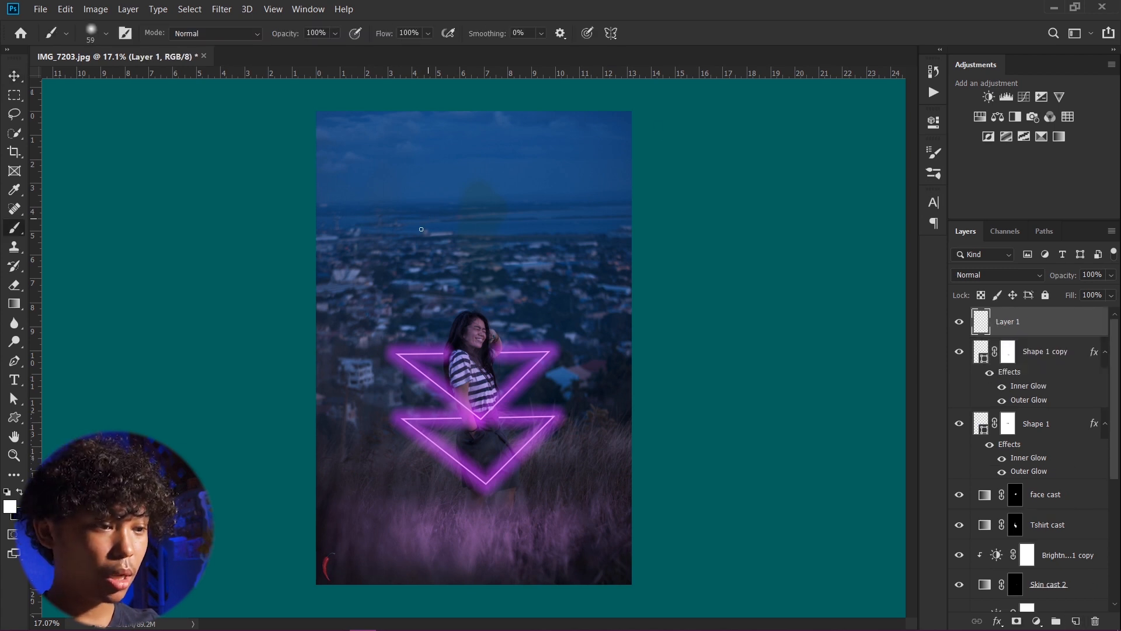
{"action": "key", "text": "x"}
{"action": "left_click_drag", "start_coordinate": [474, 240], "coordinate": [567, 234]}
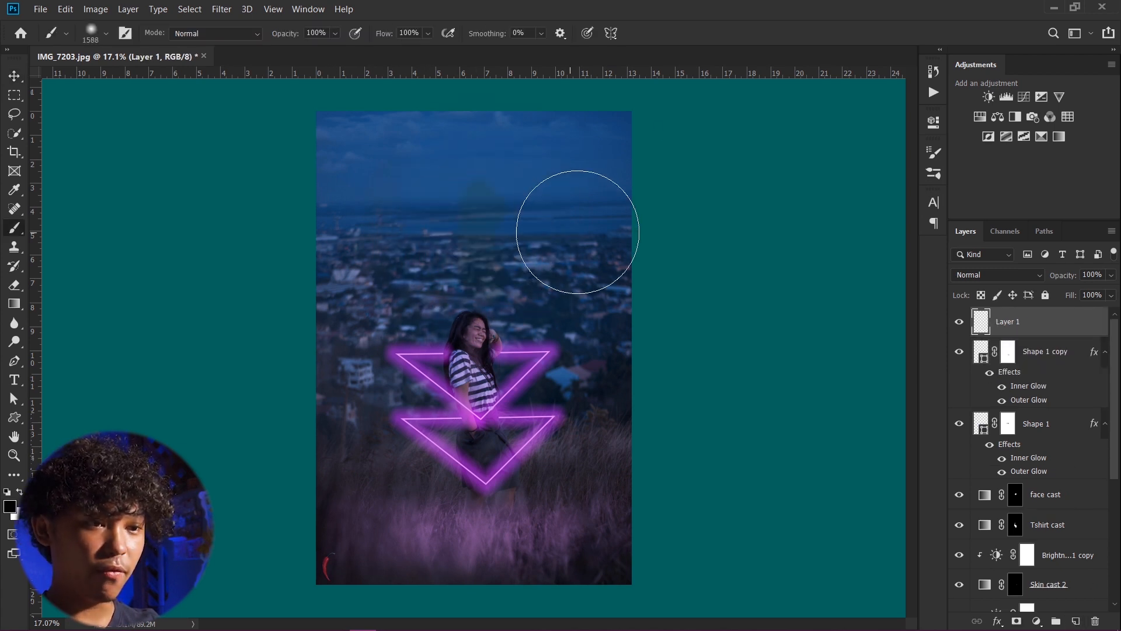
{"action": "mouse_move", "coordinate": [699, 222]}
{"action": "left_mouse_down"}
{"action": "mouse_move", "coordinate": [679, 180]}
{"action": "mouse_move", "coordinate": [480, 140]}
{"action": "mouse_move", "coordinate": [319, 153]}
{"action": "mouse_move", "coordinate": [362, 169]}
{"action": "mouse_move", "coordinate": [289, 279]}
{"action": "mouse_move", "coordinate": [251, 419]}
{"action": "mouse_move", "coordinate": [256, 527]}
{"action": "mouse_move", "coordinate": [353, 630]}
{"action": "mouse_move", "coordinate": [569, 630]}
{"action": "mouse_move", "coordinate": [642, 591]}
{"action": "mouse_move", "coordinate": [644, 175]}
{"action": "mouse_move", "coordinate": [470, 182]}
{"action": "mouse_move", "coordinate": [380, 200]}
{"action": "mouse_move", "coordinate": [40, 454]}
{"action": "left_mouse_up"}
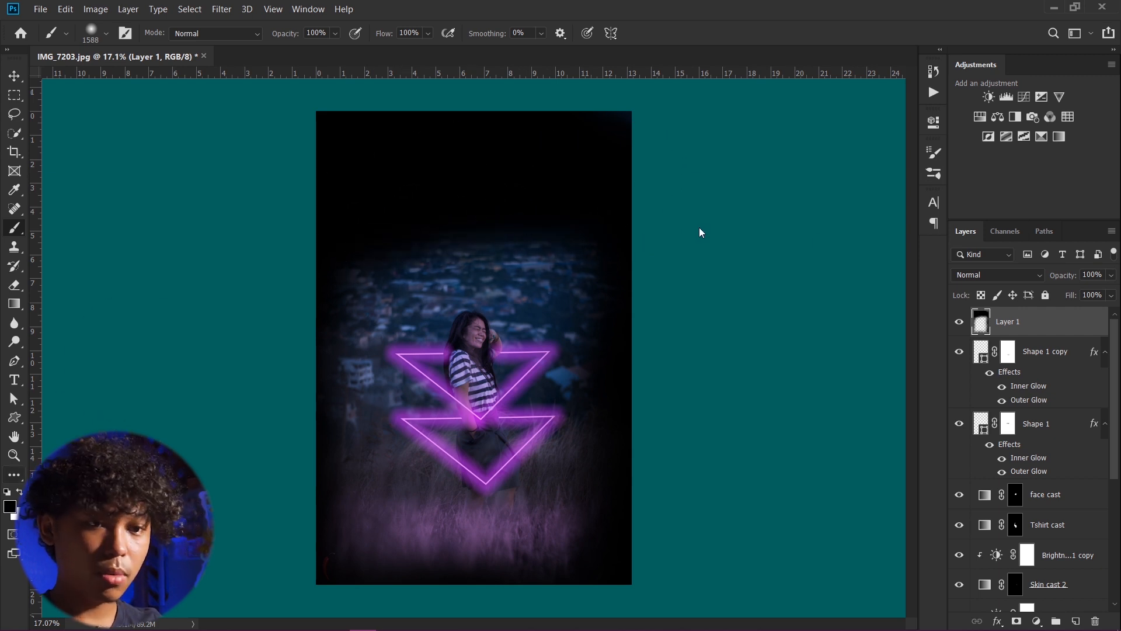
Step: Compare the photo with the vignette layer hidden and shown, and lower that layer's opacity to 35%
{"action": "left_click", "coordinate": [958, 322]}
{"action": "left_click", "coordinate": [958, 322]}
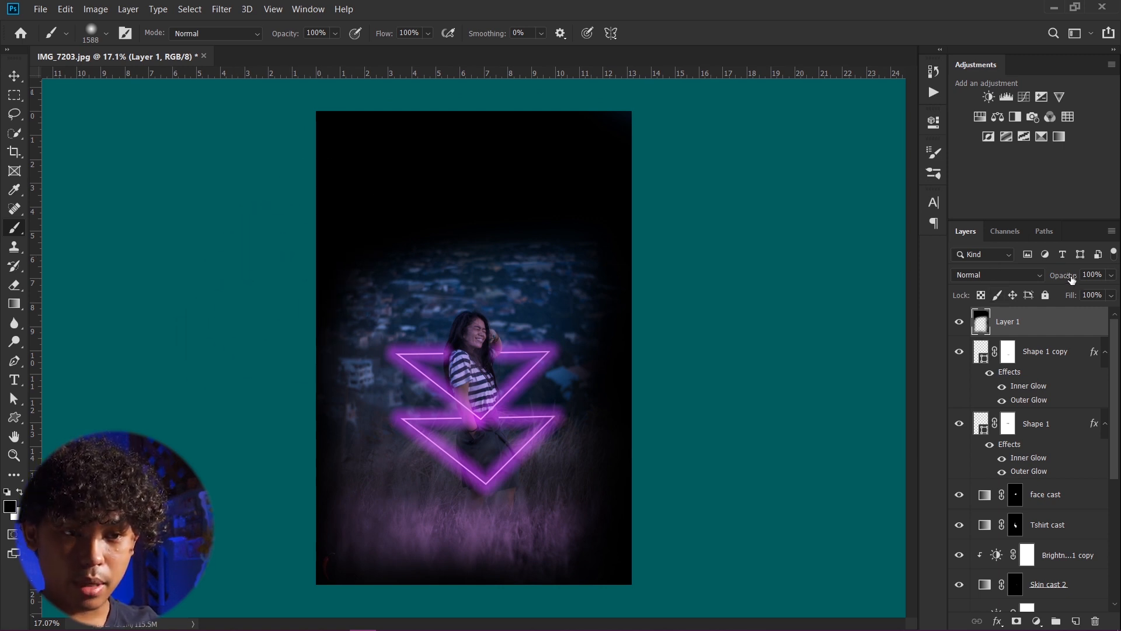
{"action": "left_click_drag", "start_coordinate": [1032, 274], "coordinate": [1029, 272]}
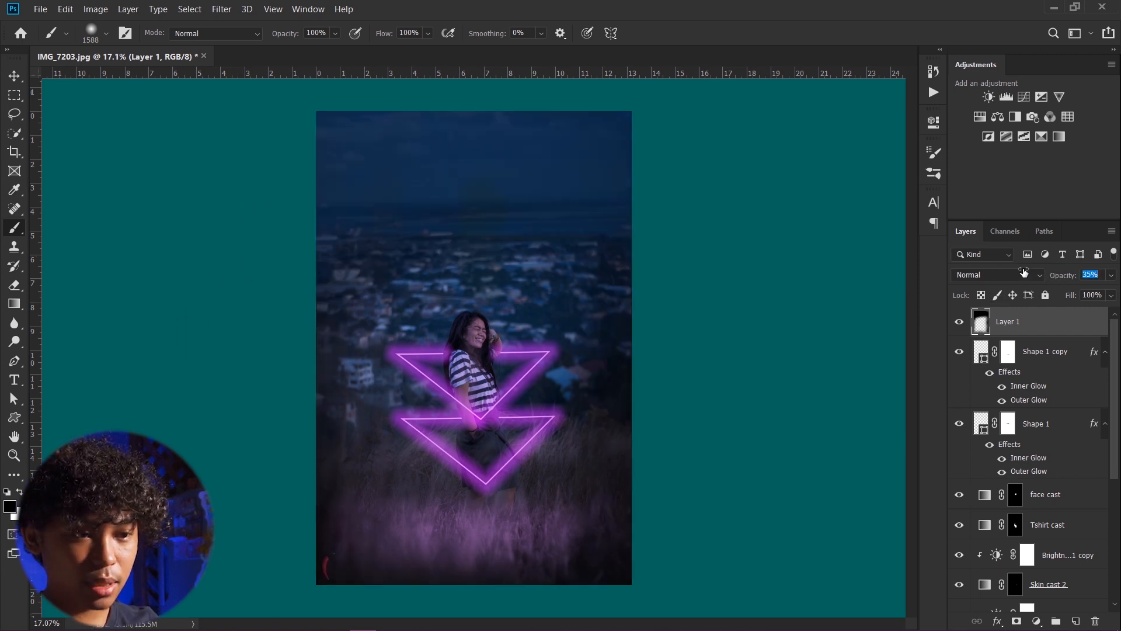